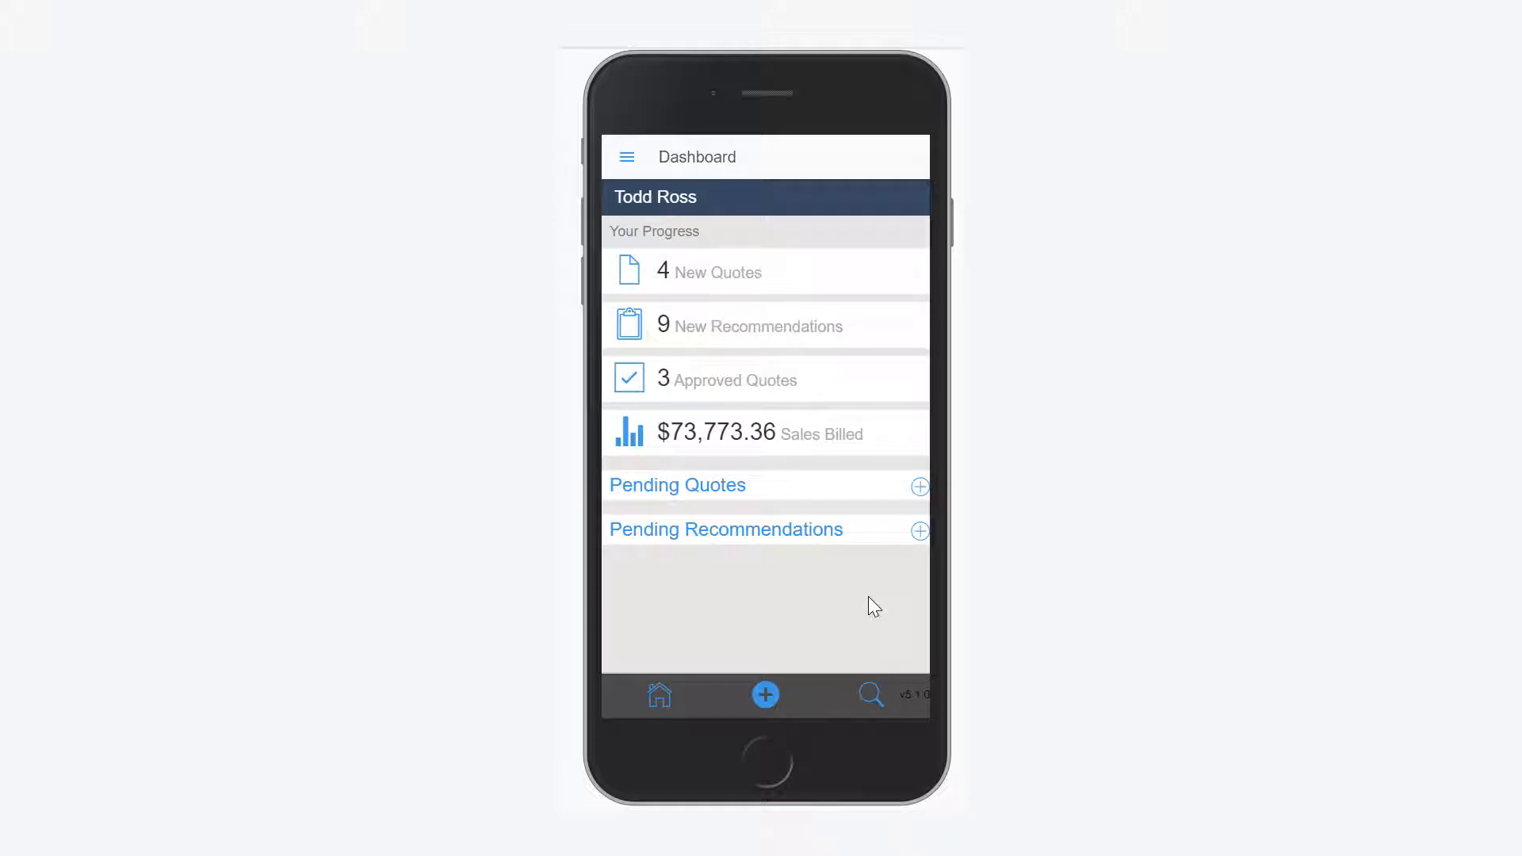
Search for records with the customer name Irwin.
click(870, 698)
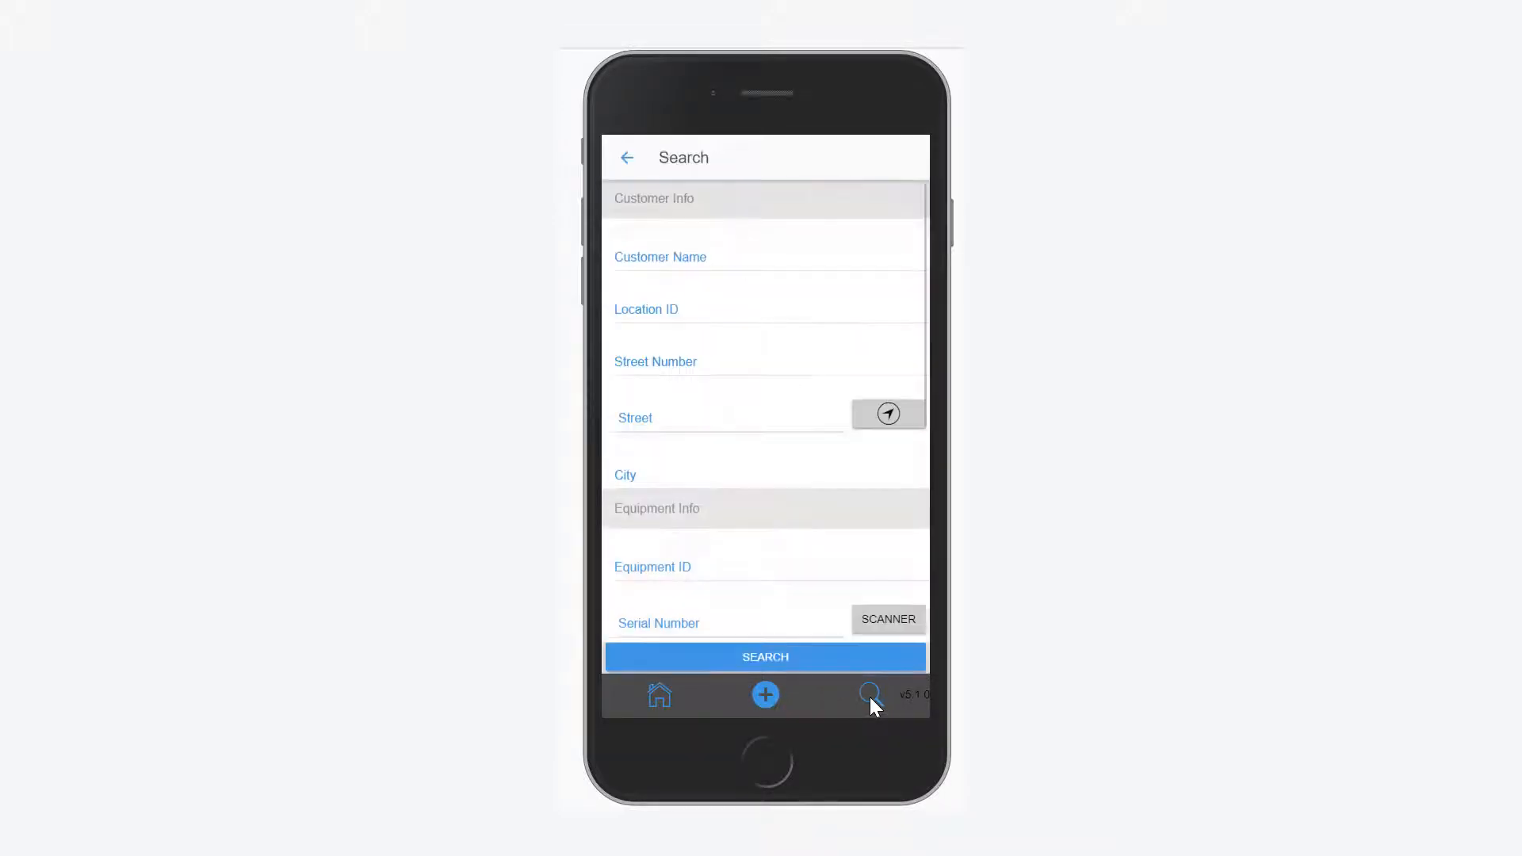
click(674, 265)
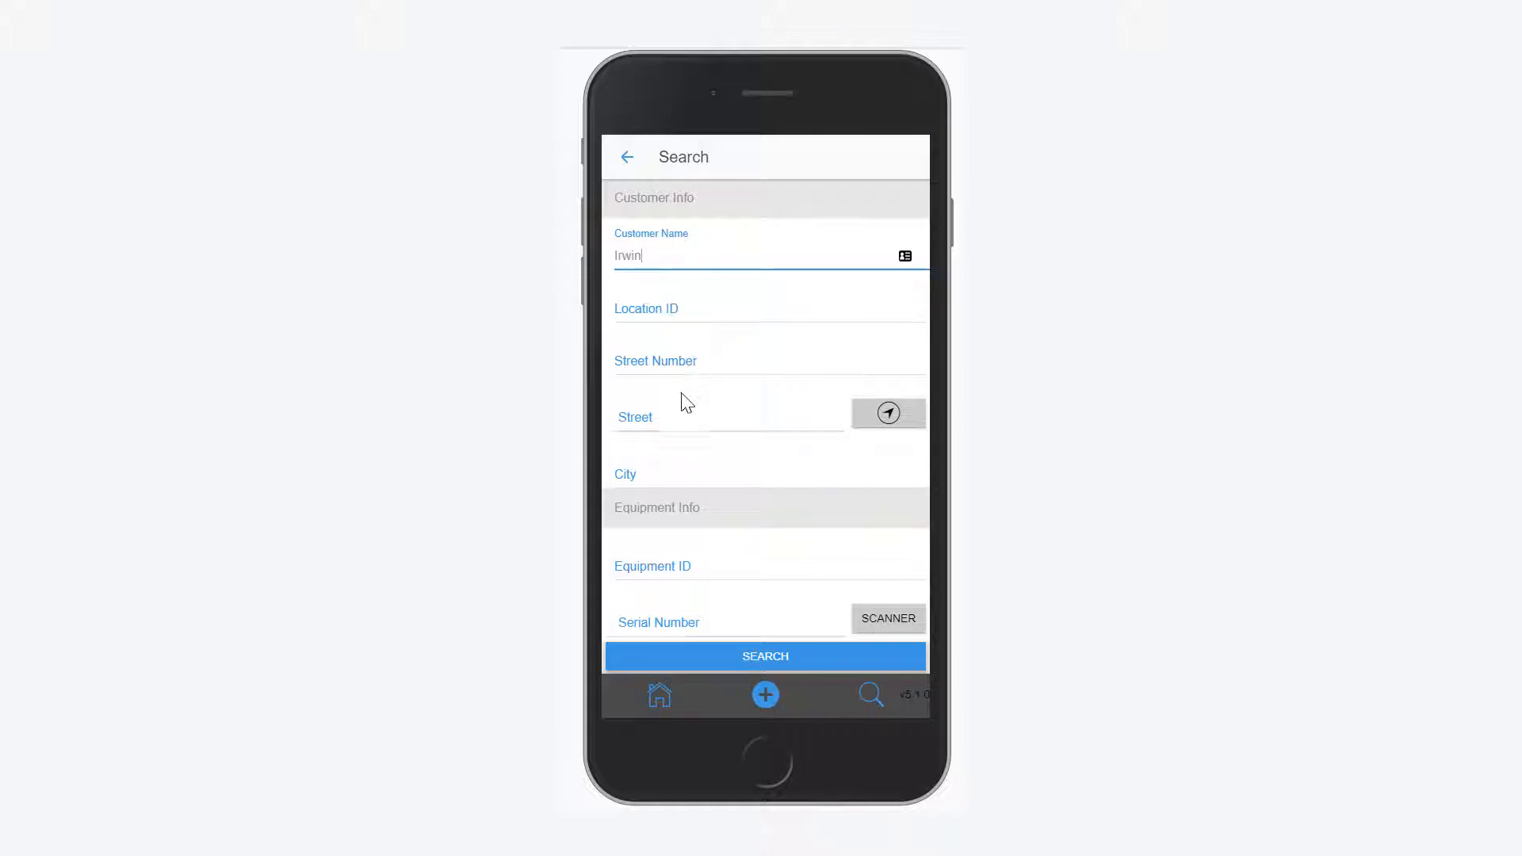
scroll(692, 537, down, 1)
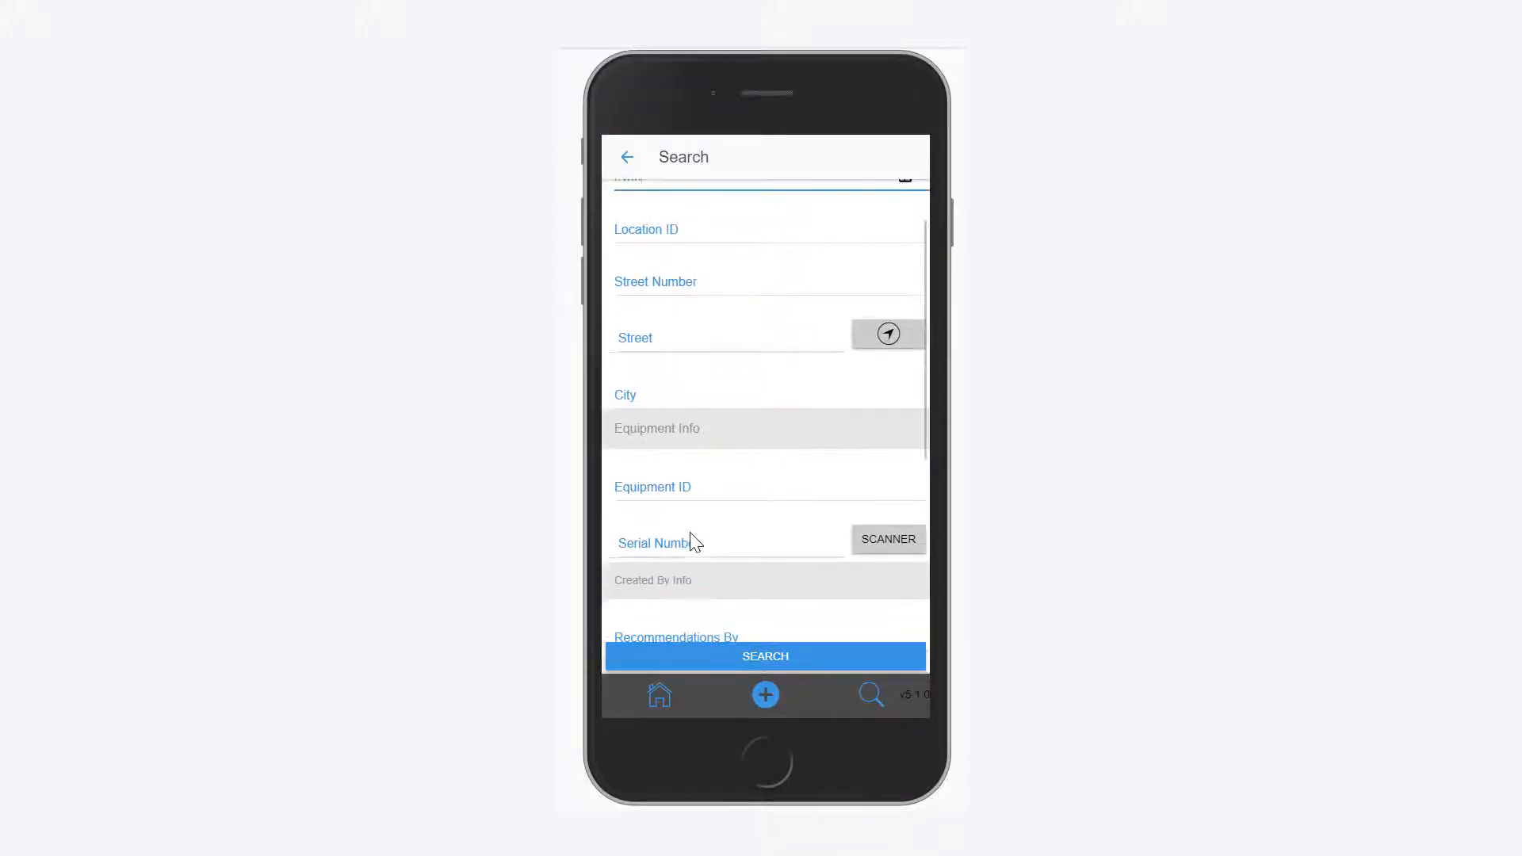
click(770, 658)
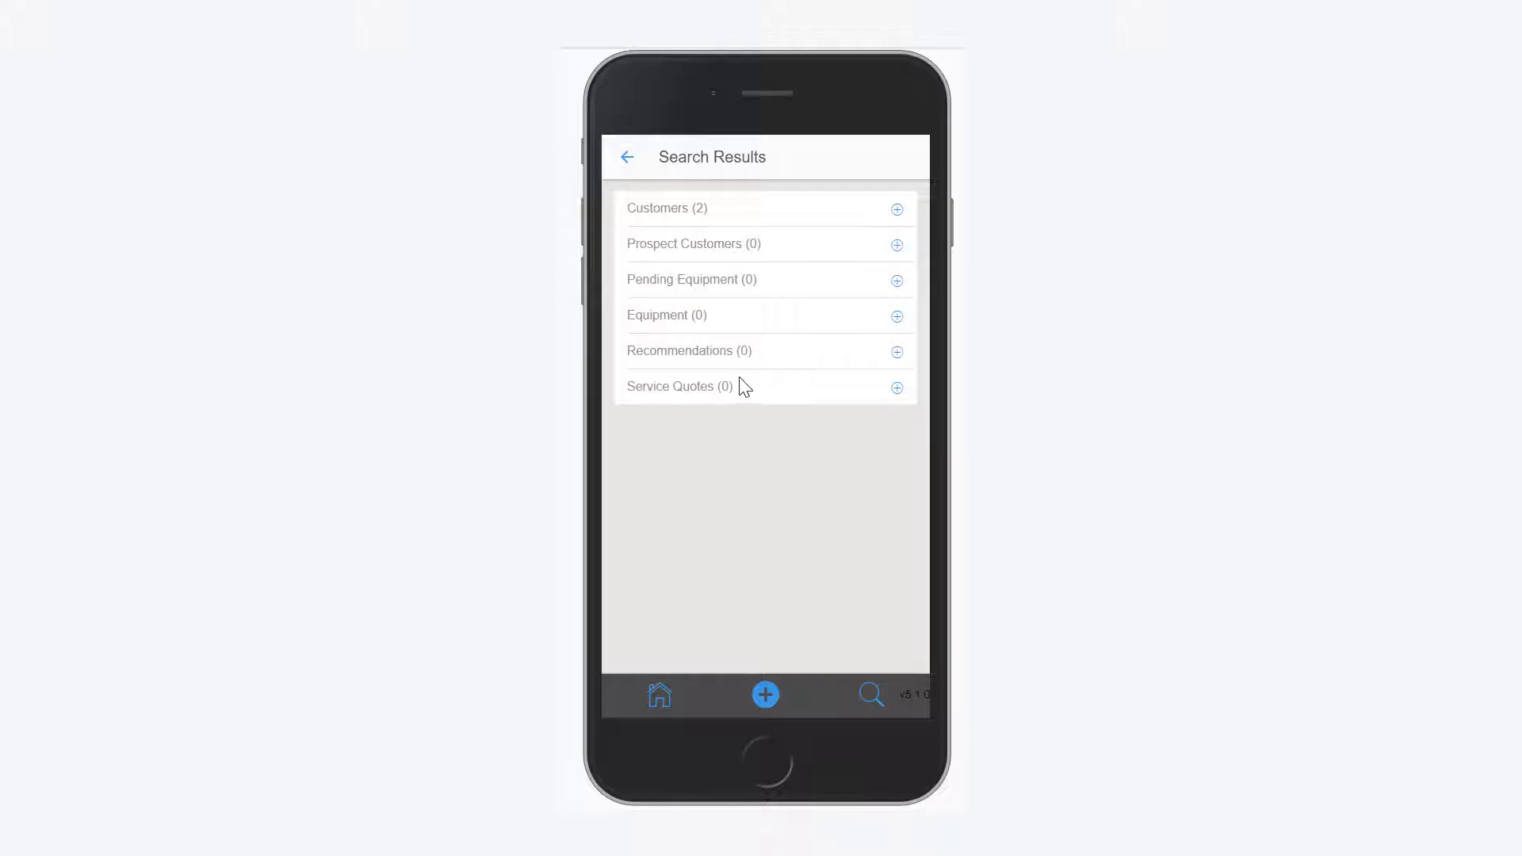
Open the equipment records for Irwin Industries at the 30 - Laurier Properties location.
click(658, 218)
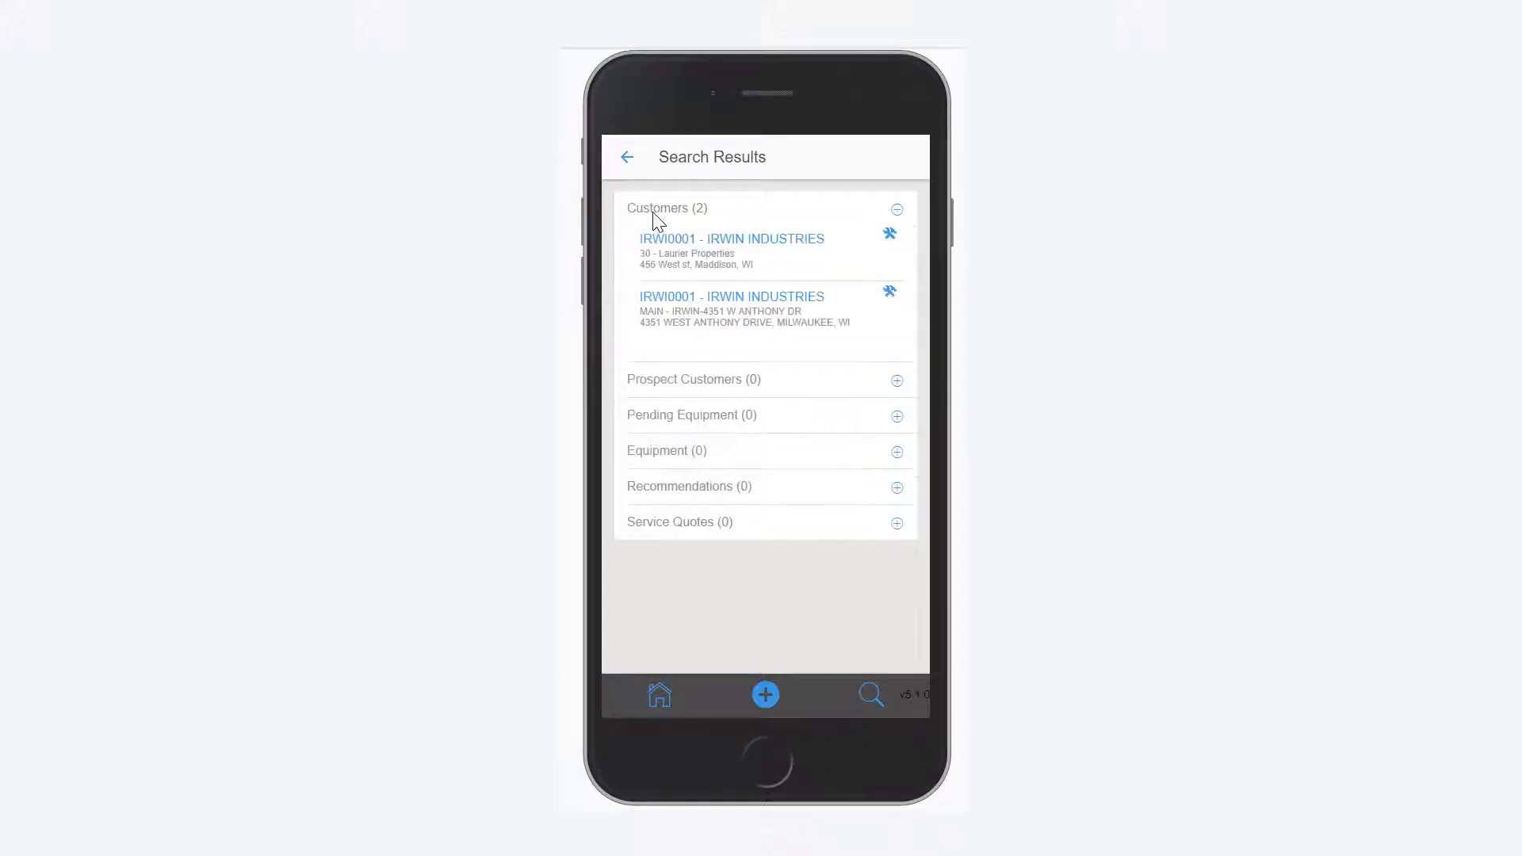
click(699, 265)
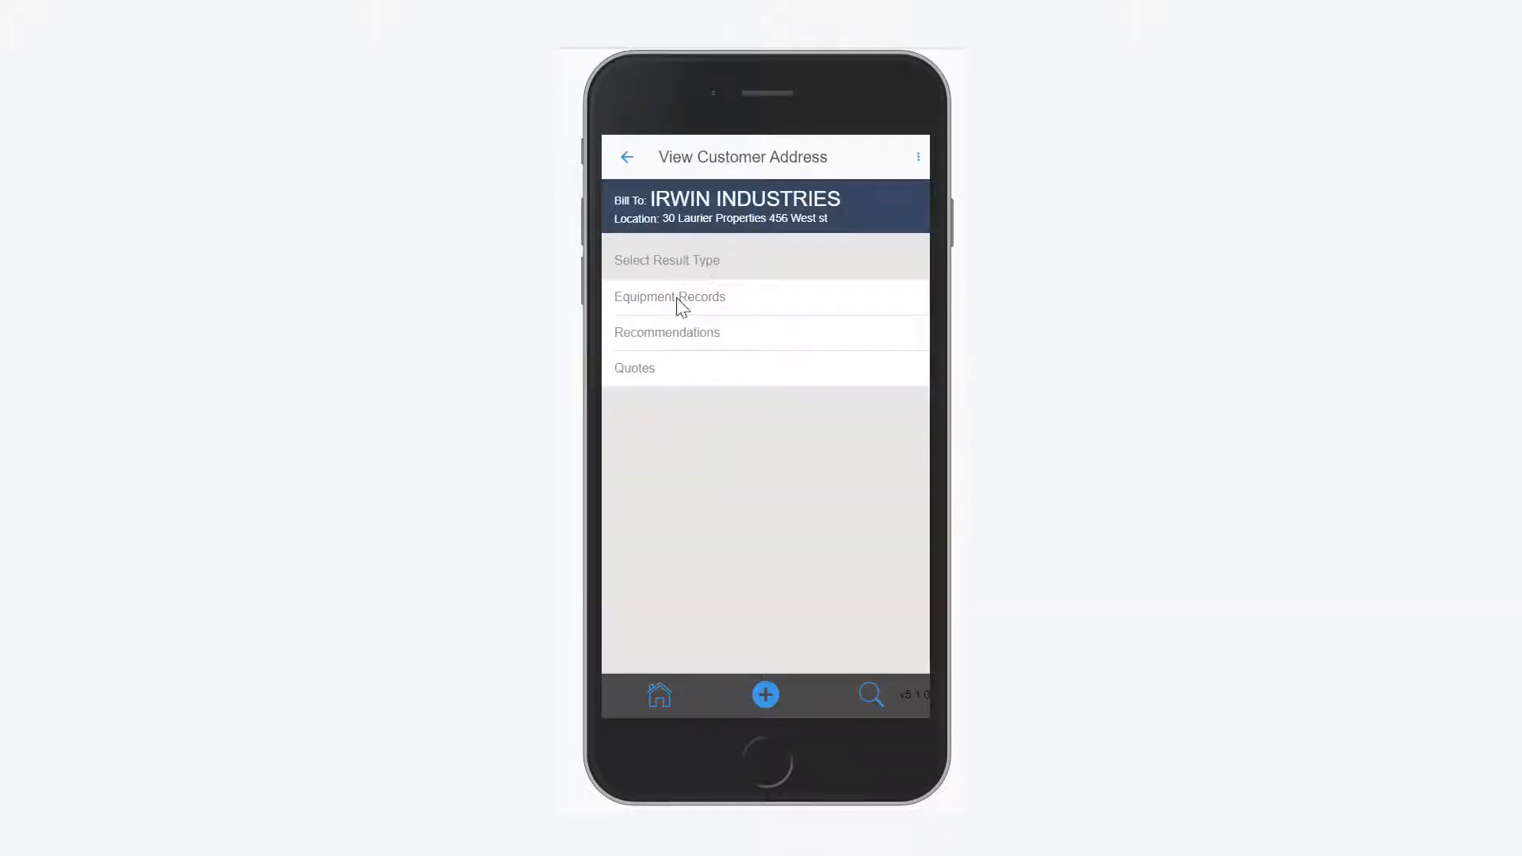
click(668, 300)
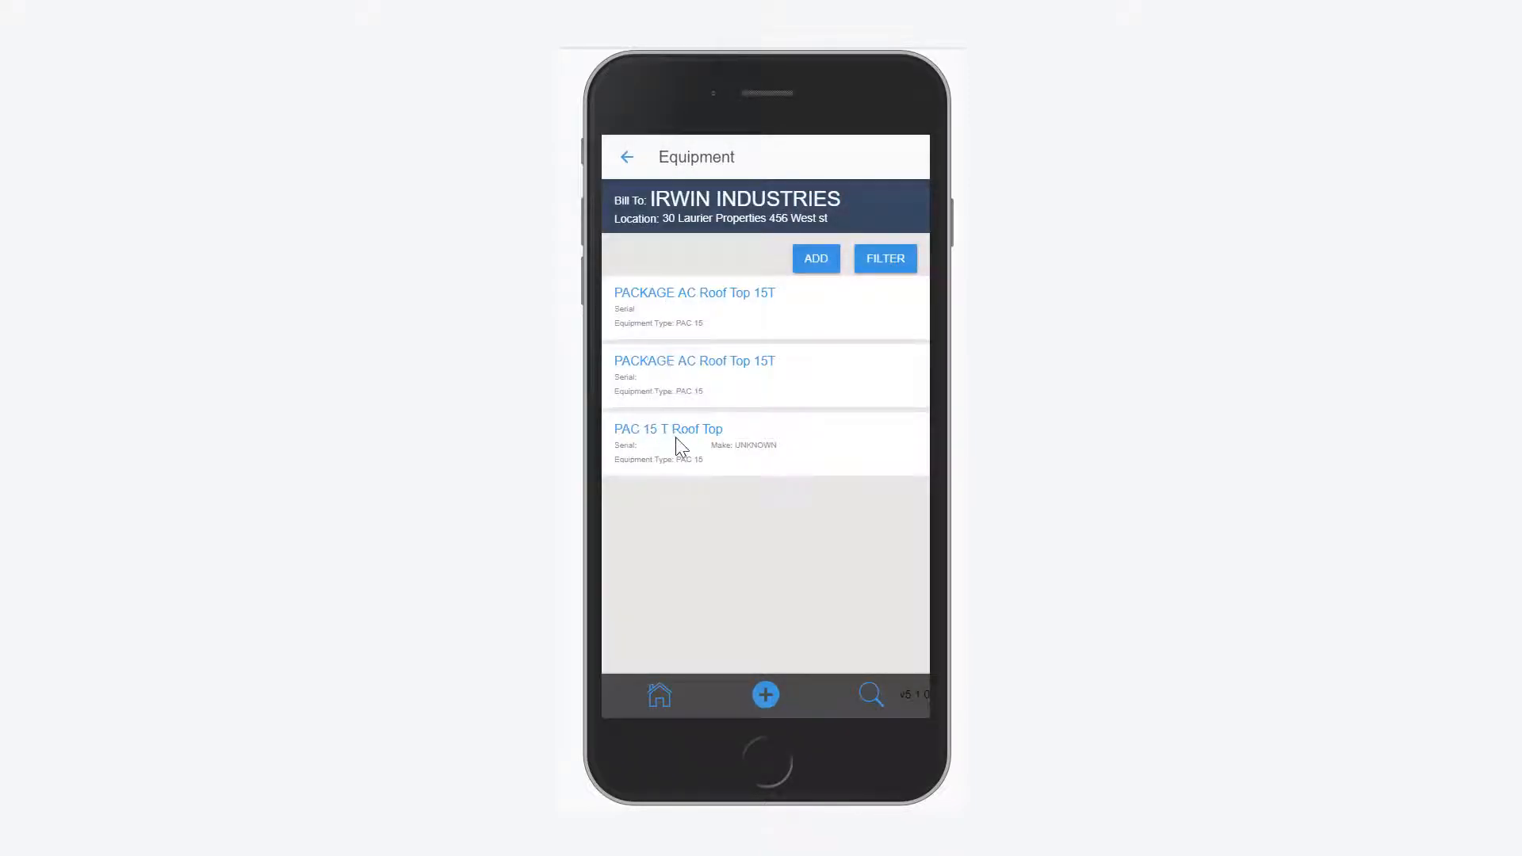
Start a new equipment record with the description PAC AC 20 T and type PAC 20.
click(815, 265)
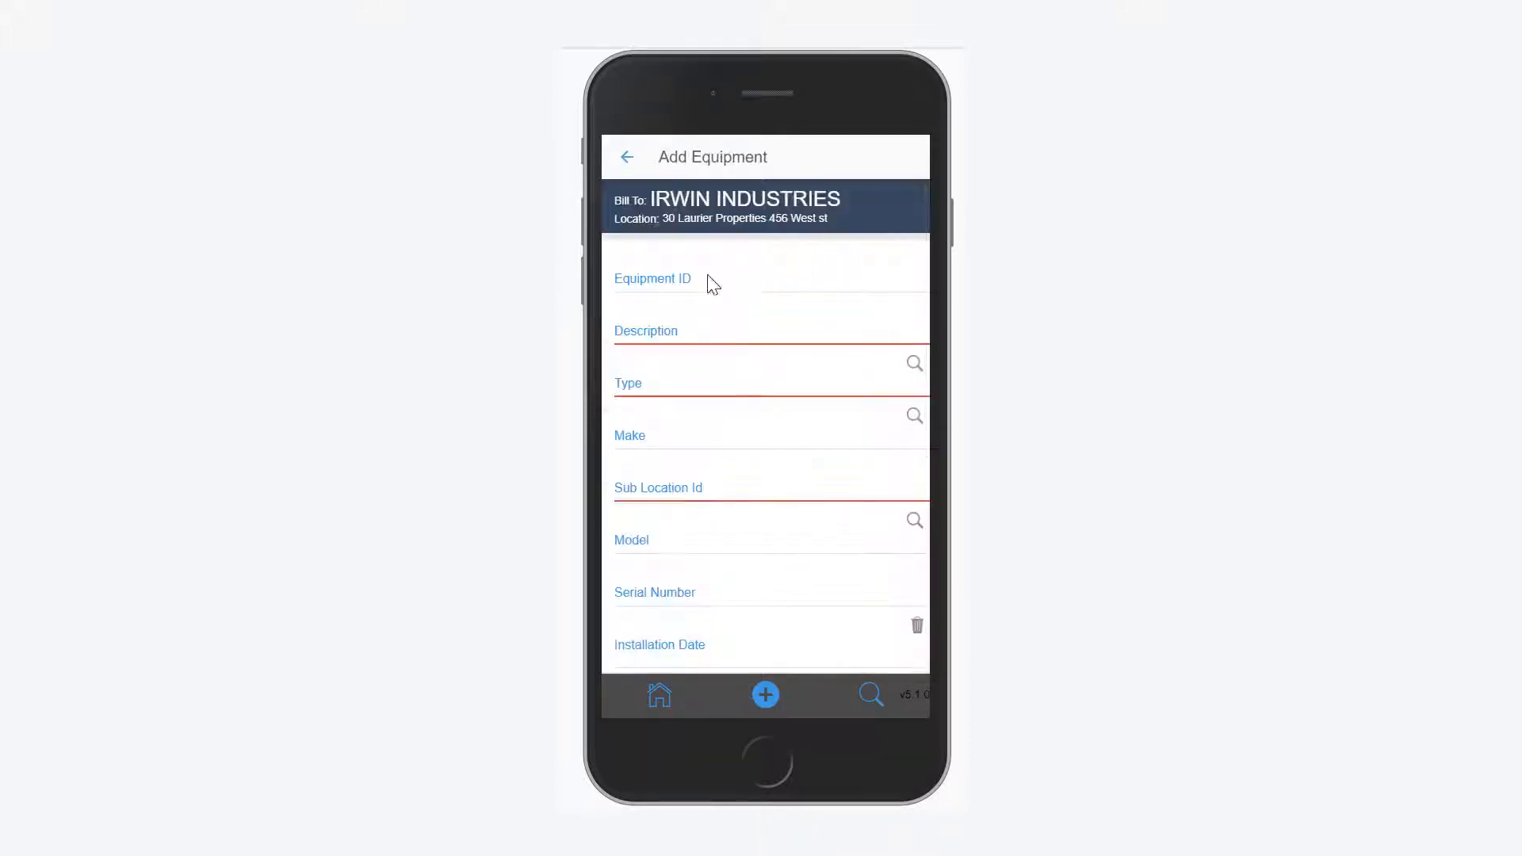
click(650, 341)
text(PAC AC 20 T)
click(663, 397)
text(PAC 2)
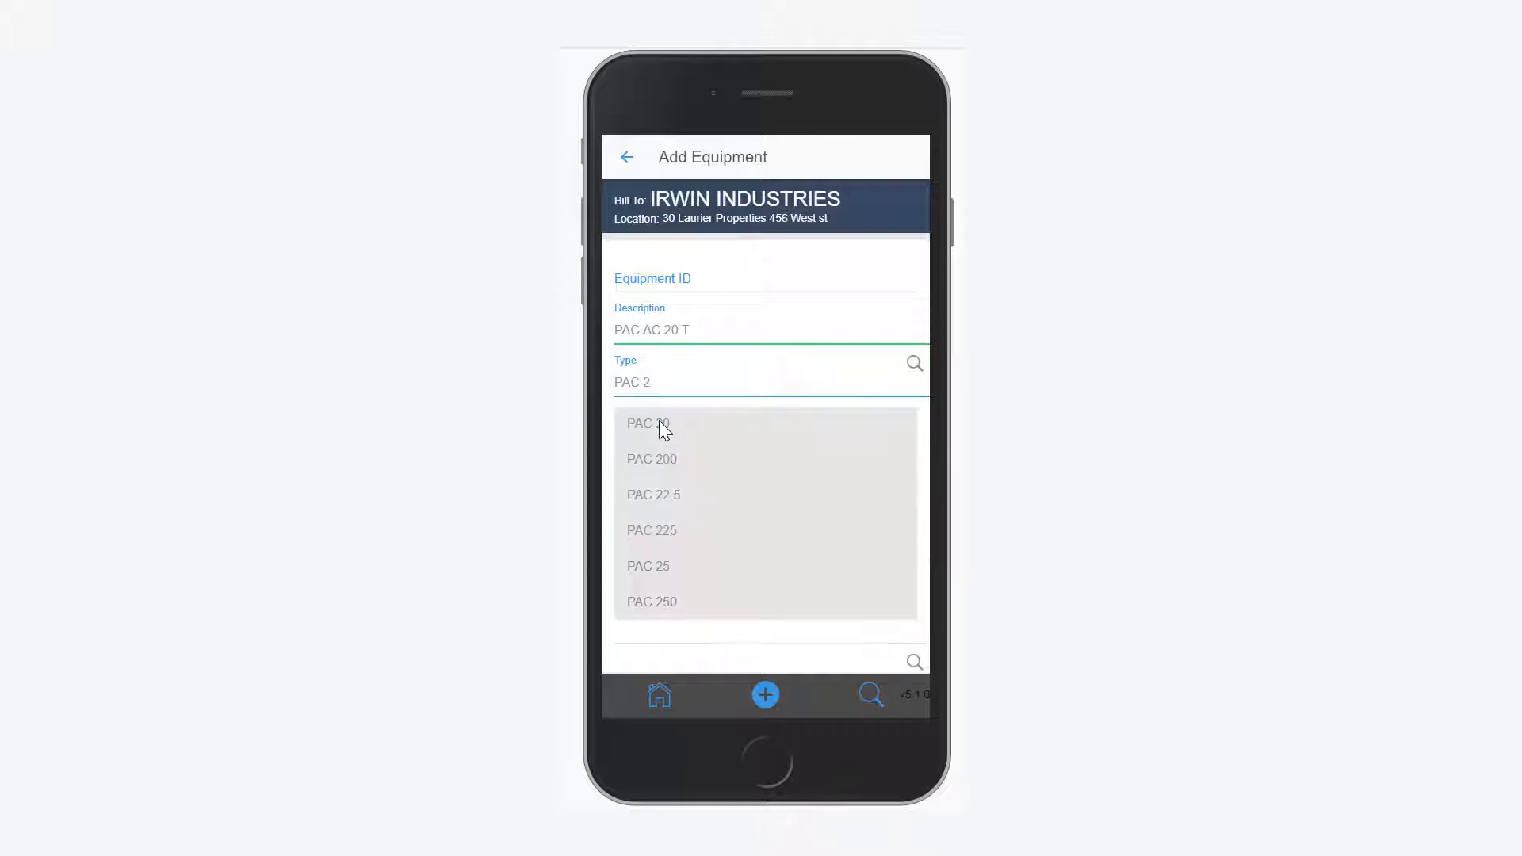
click(663, 429)
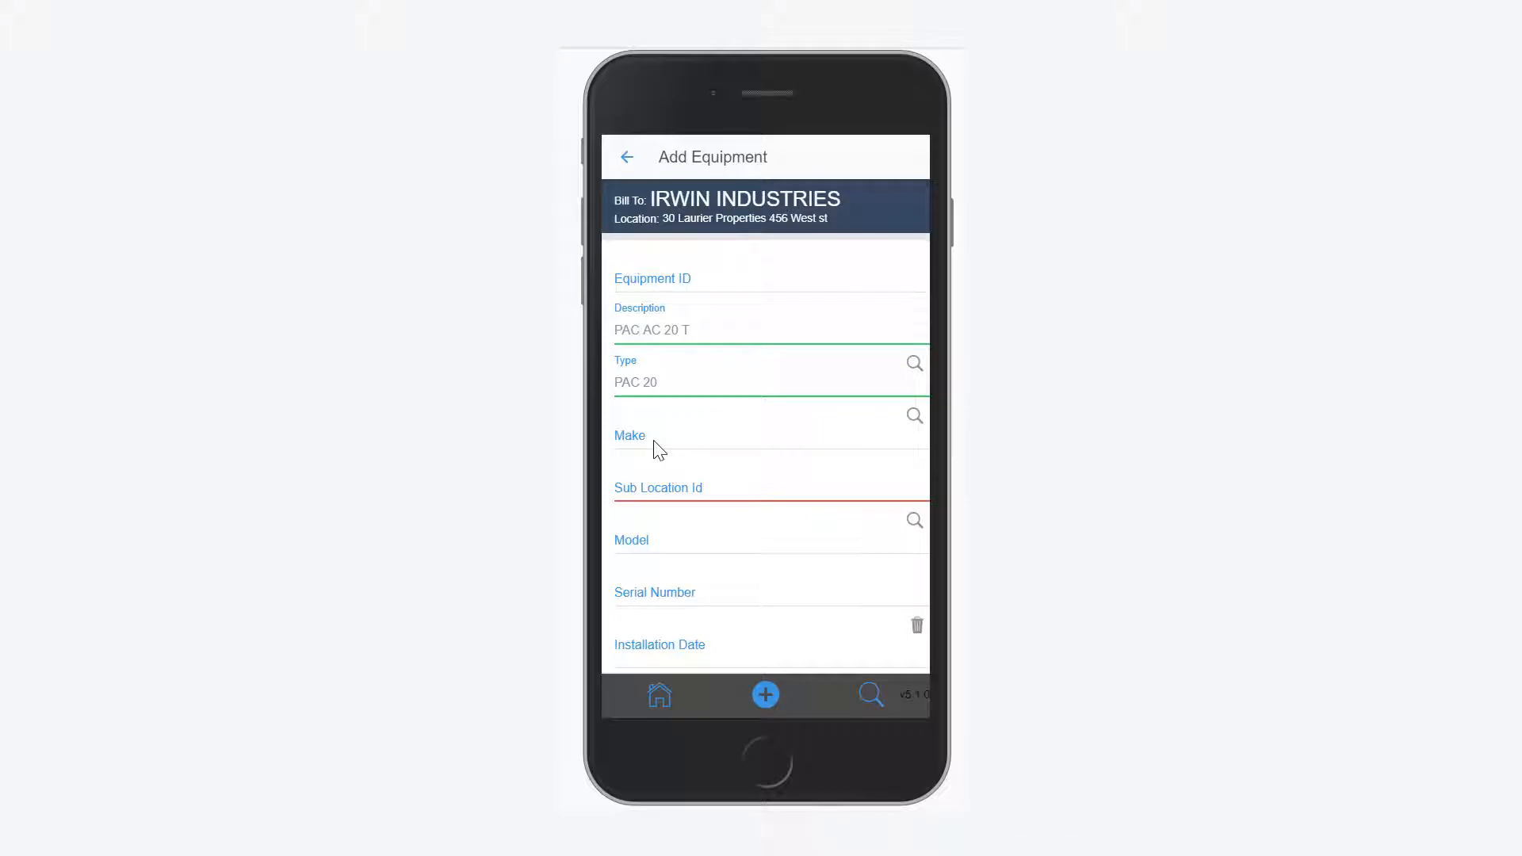
Enter West Roof as the equipment's sub location ID and RT4568342 as its serial number.
click(647, 492)
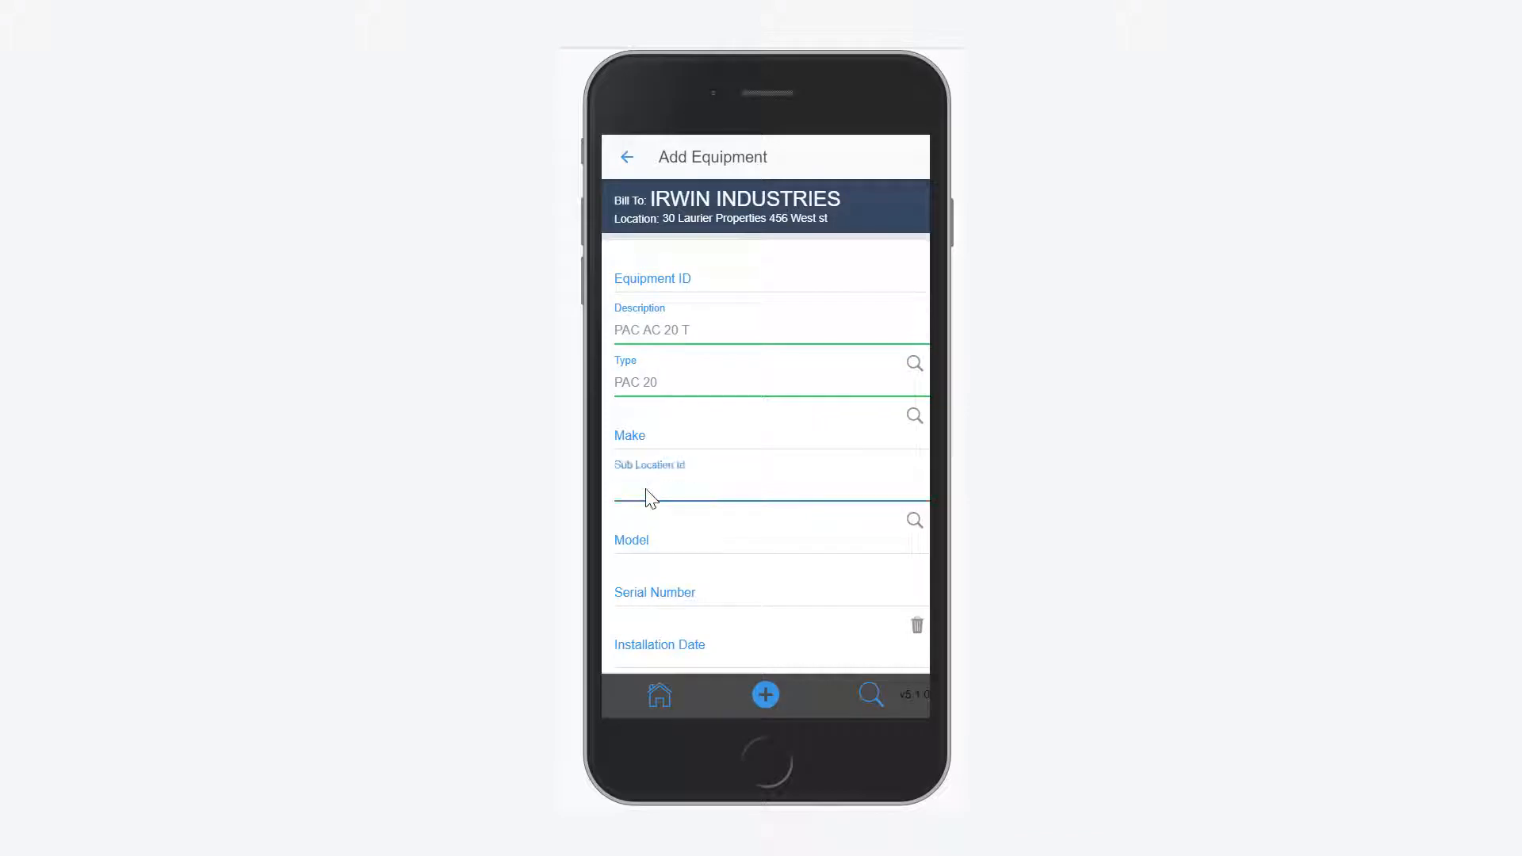
text(West Roof)
scroll(673, 551, down, 1)
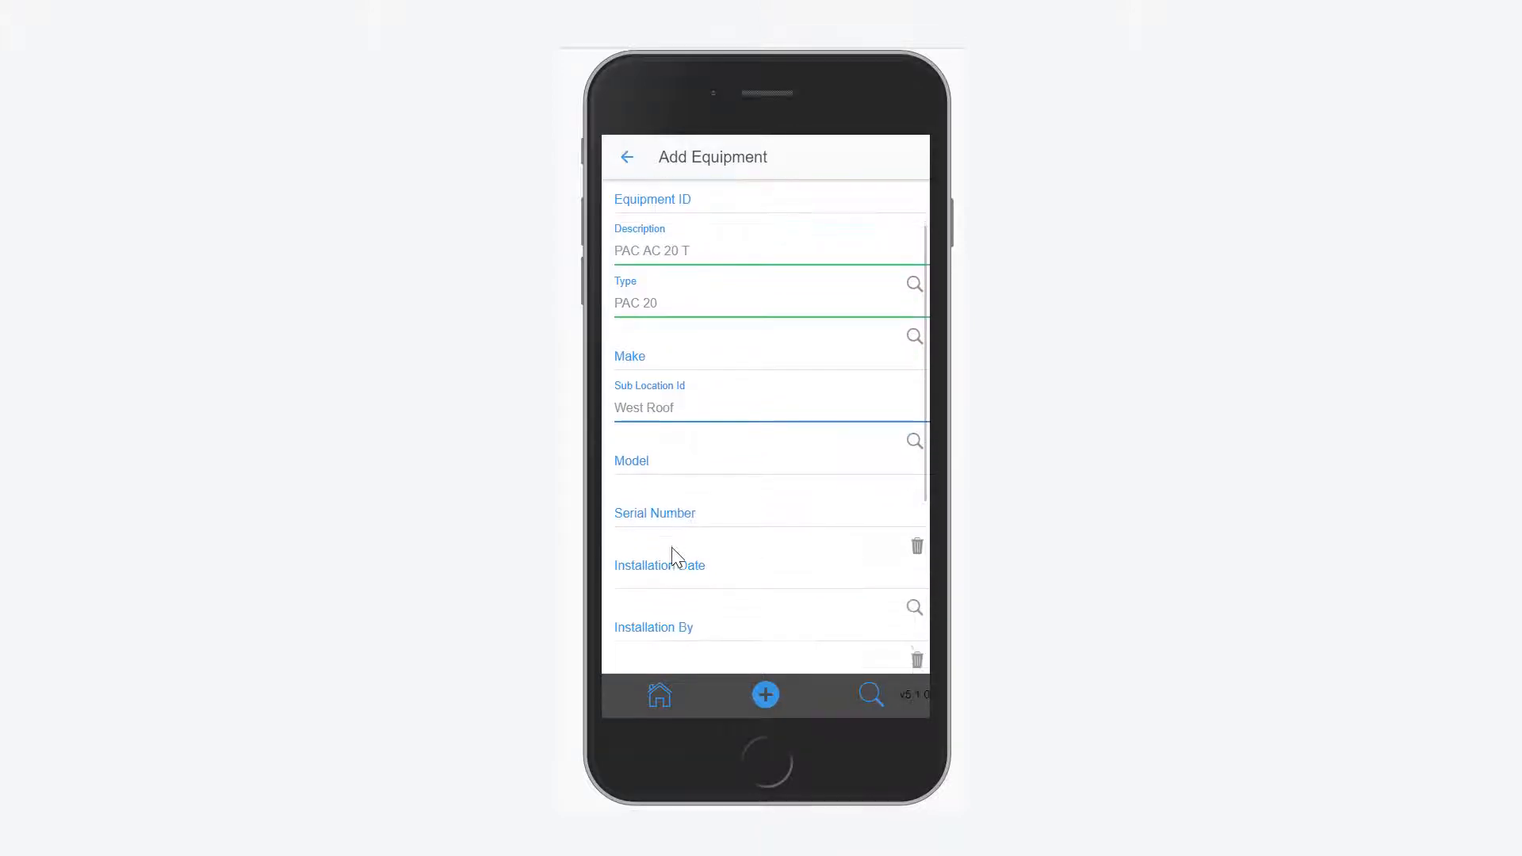
click(700, 527)
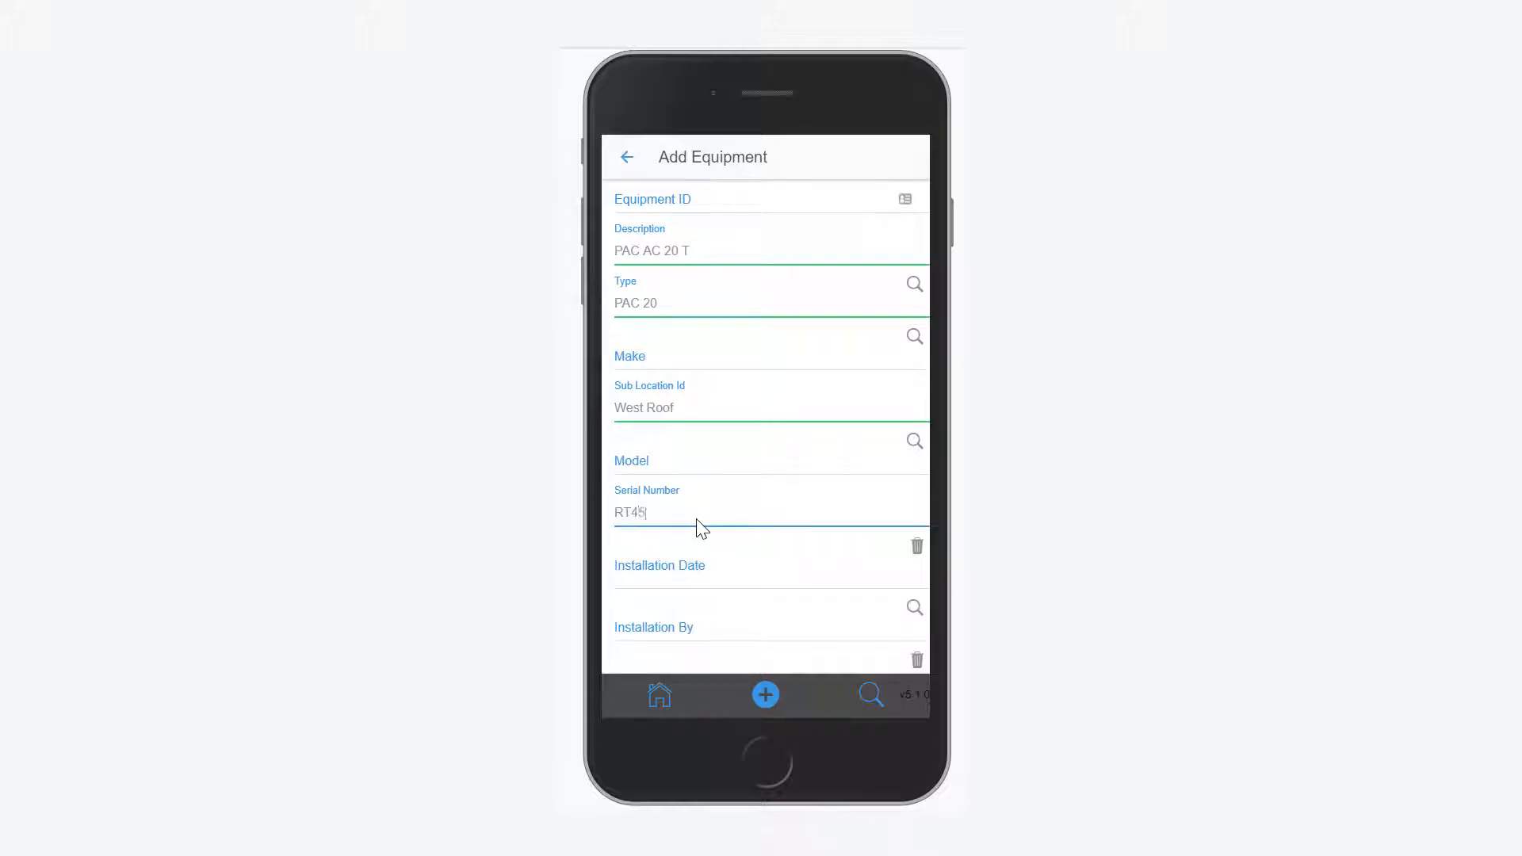
text(RT4568342)
Set the equipment's make to TRANE and add the equipment to the location.
click(702, 369)
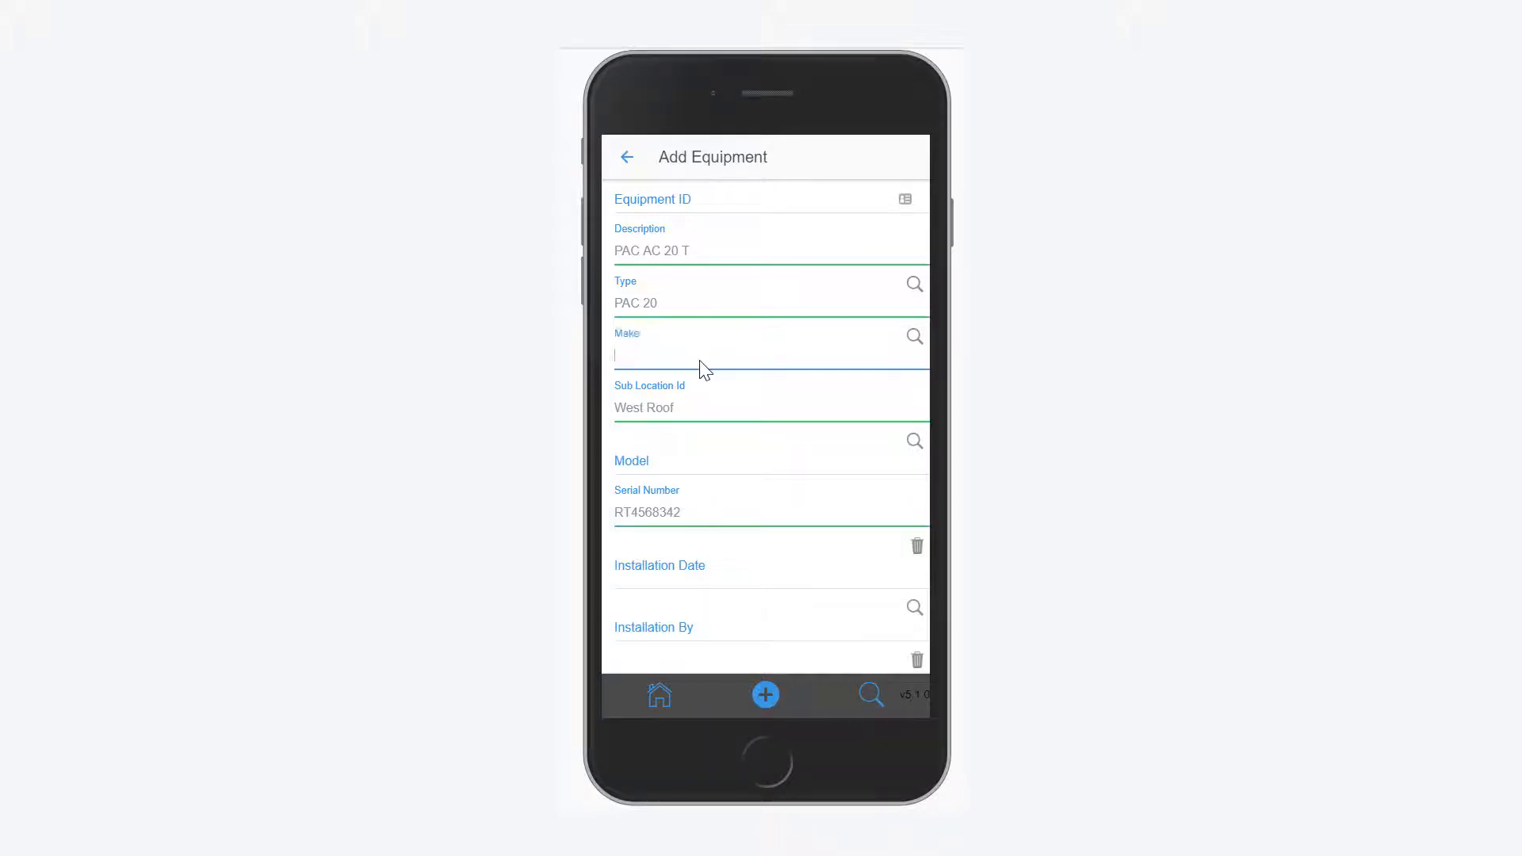
text(TRANE)
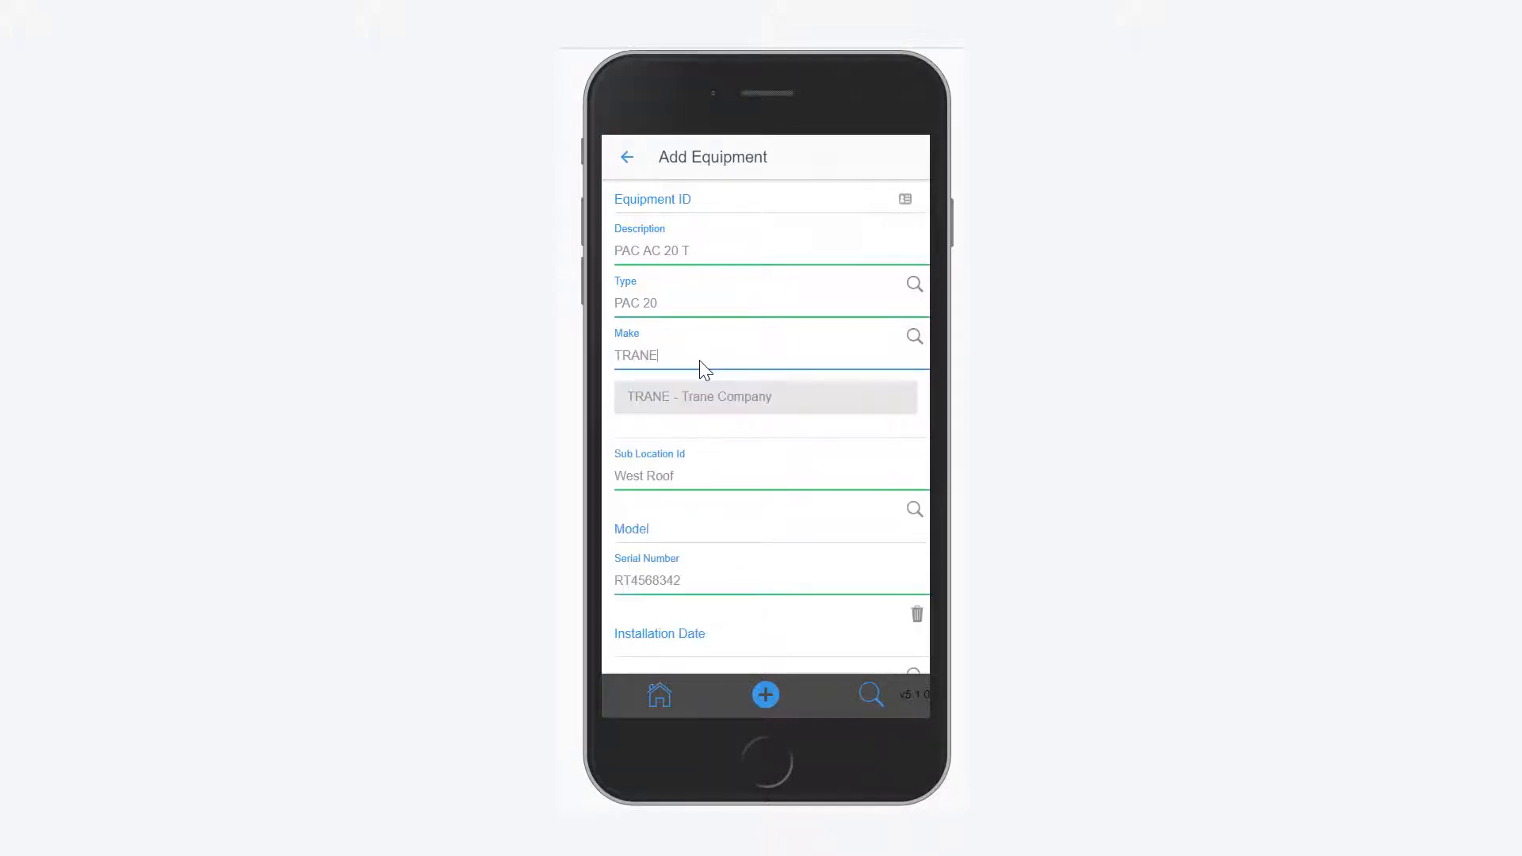
click(674, 408)
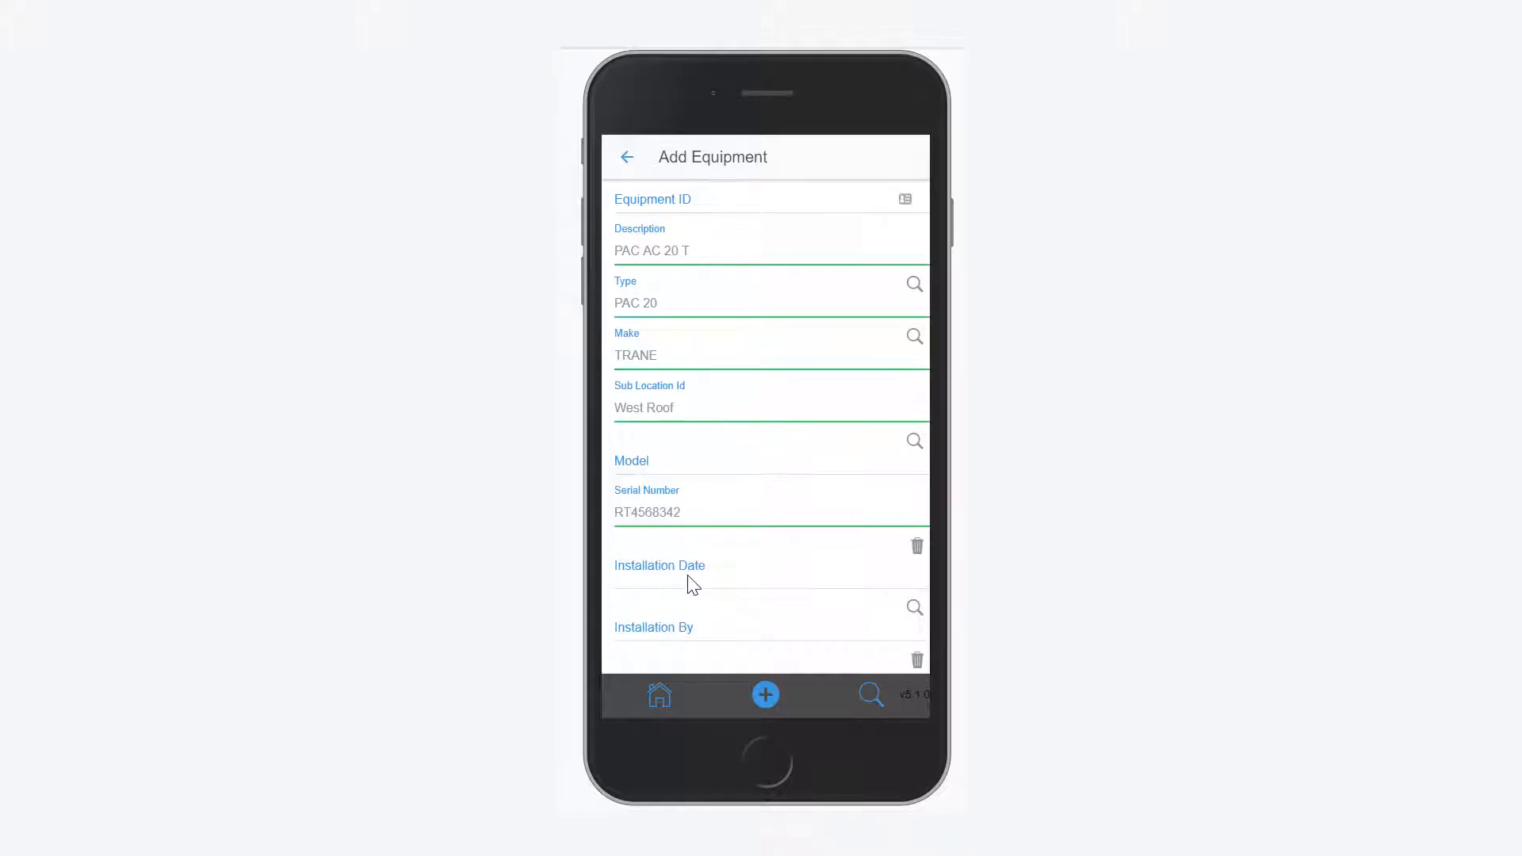
scroll(698, 582, down, 2)
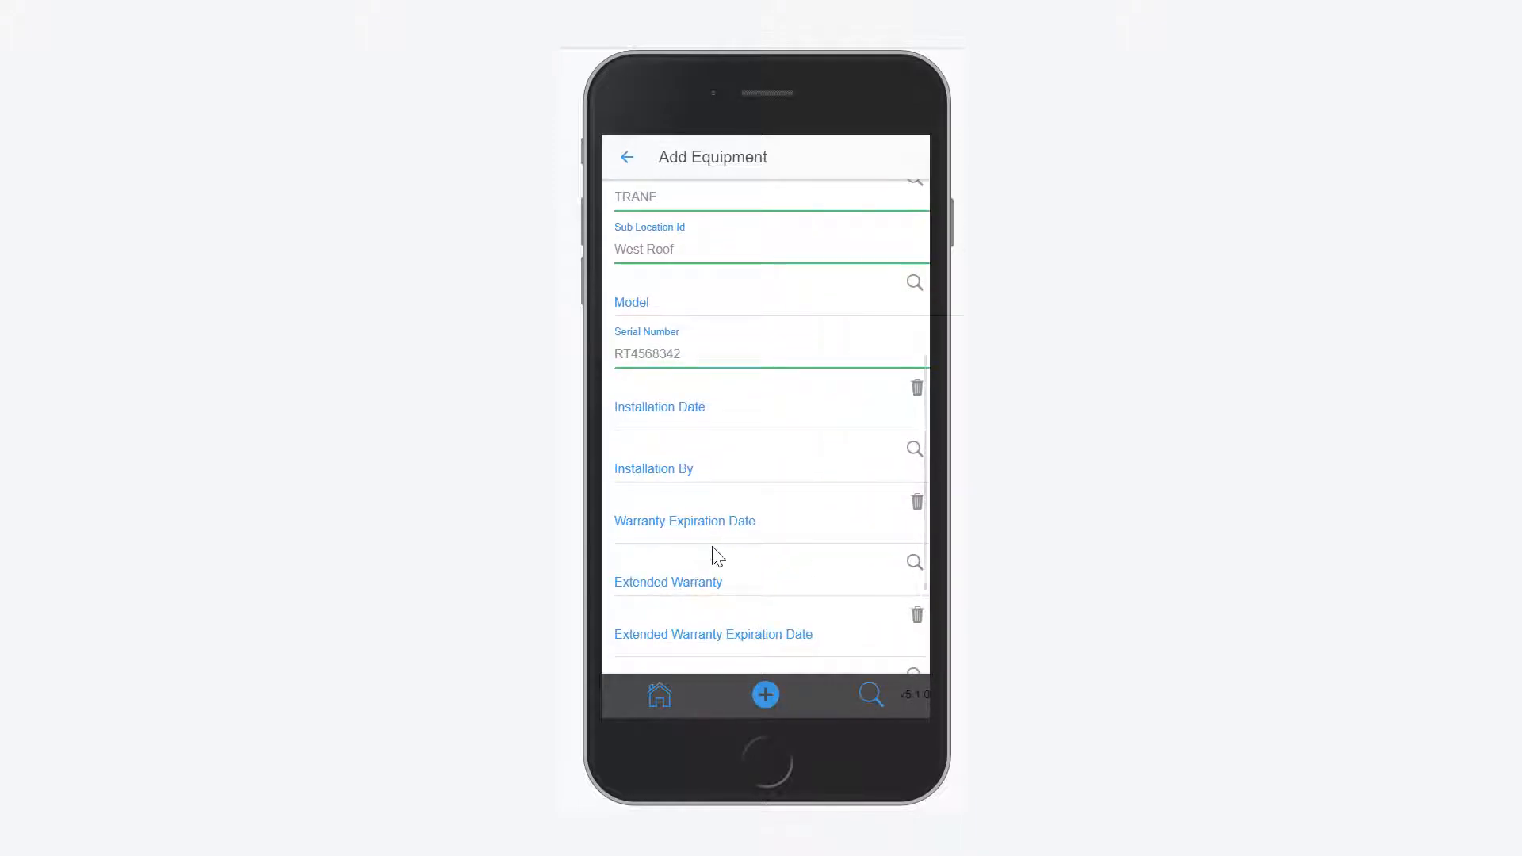
scroll(706, 564, down, 1)
scroll(705, 569, down, 1)
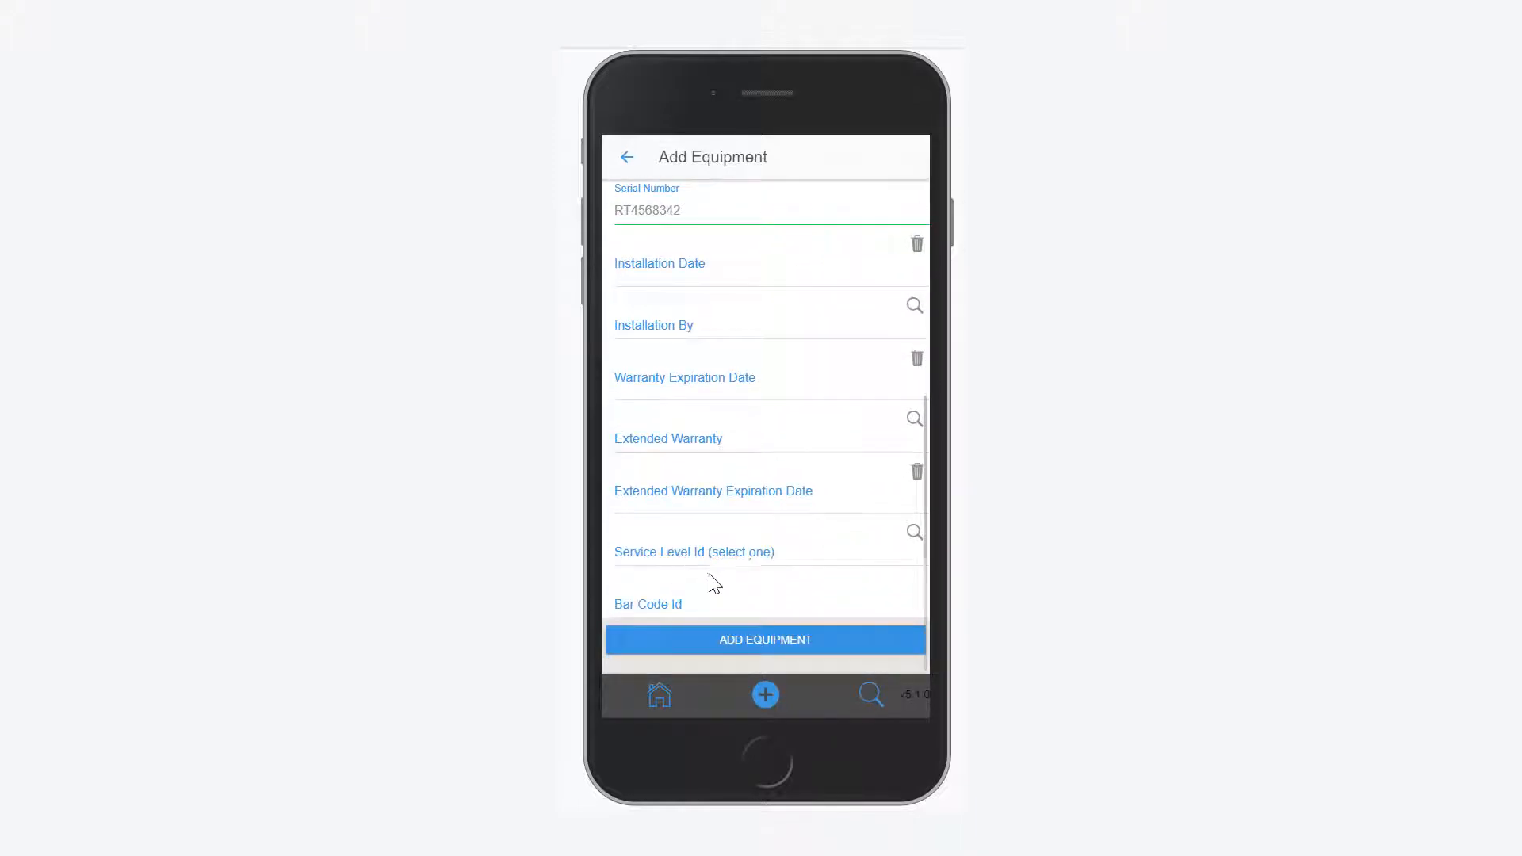
click(742, 639)
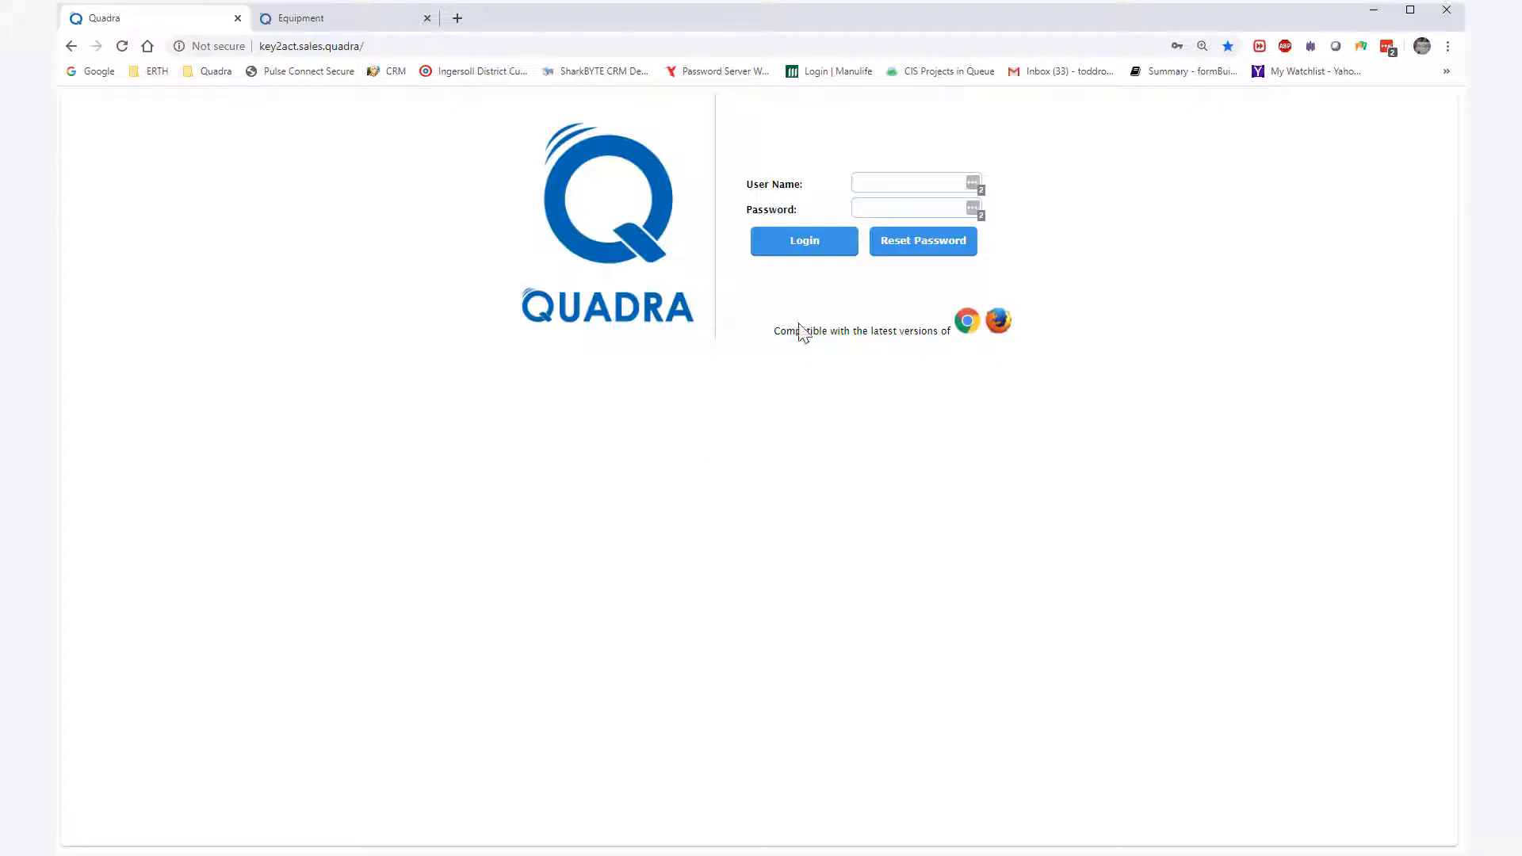
Switch to the Quadra website in the browser and log in with the saved user name and password.
click(913, 184)
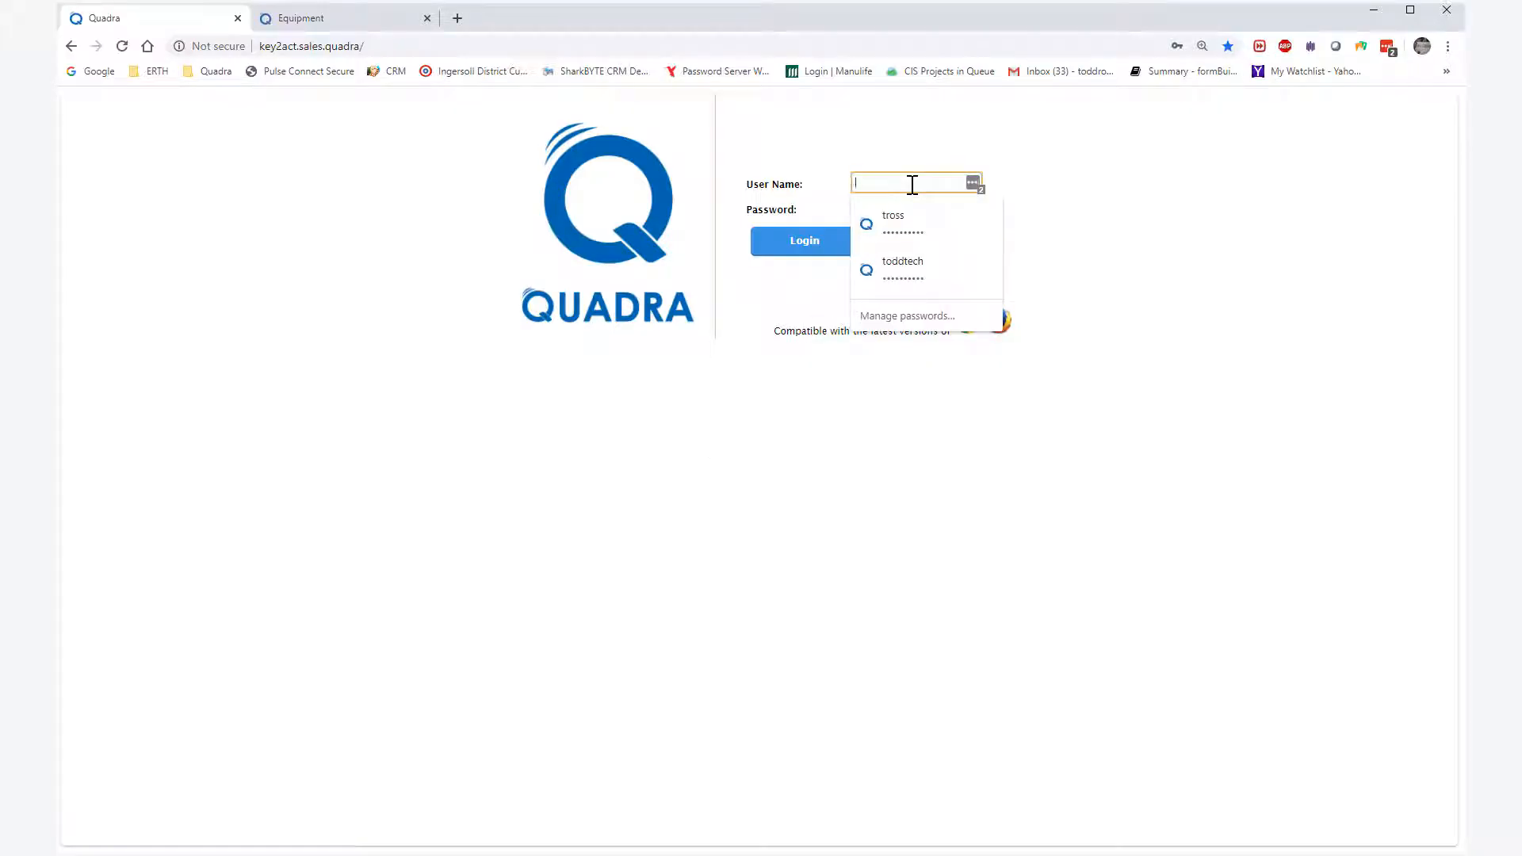
click(893, 222)
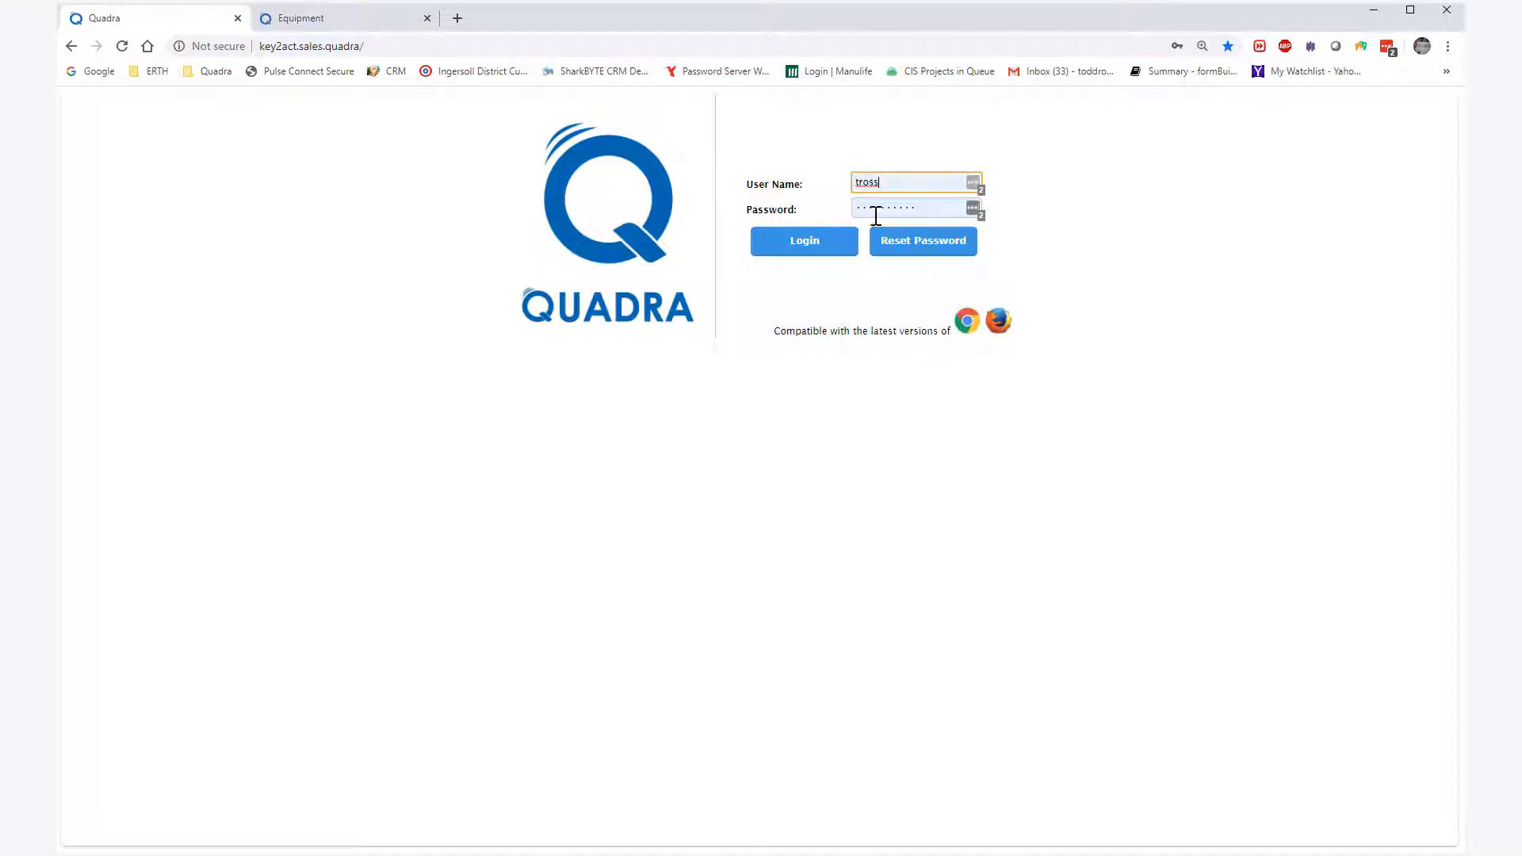
click(803, 249)
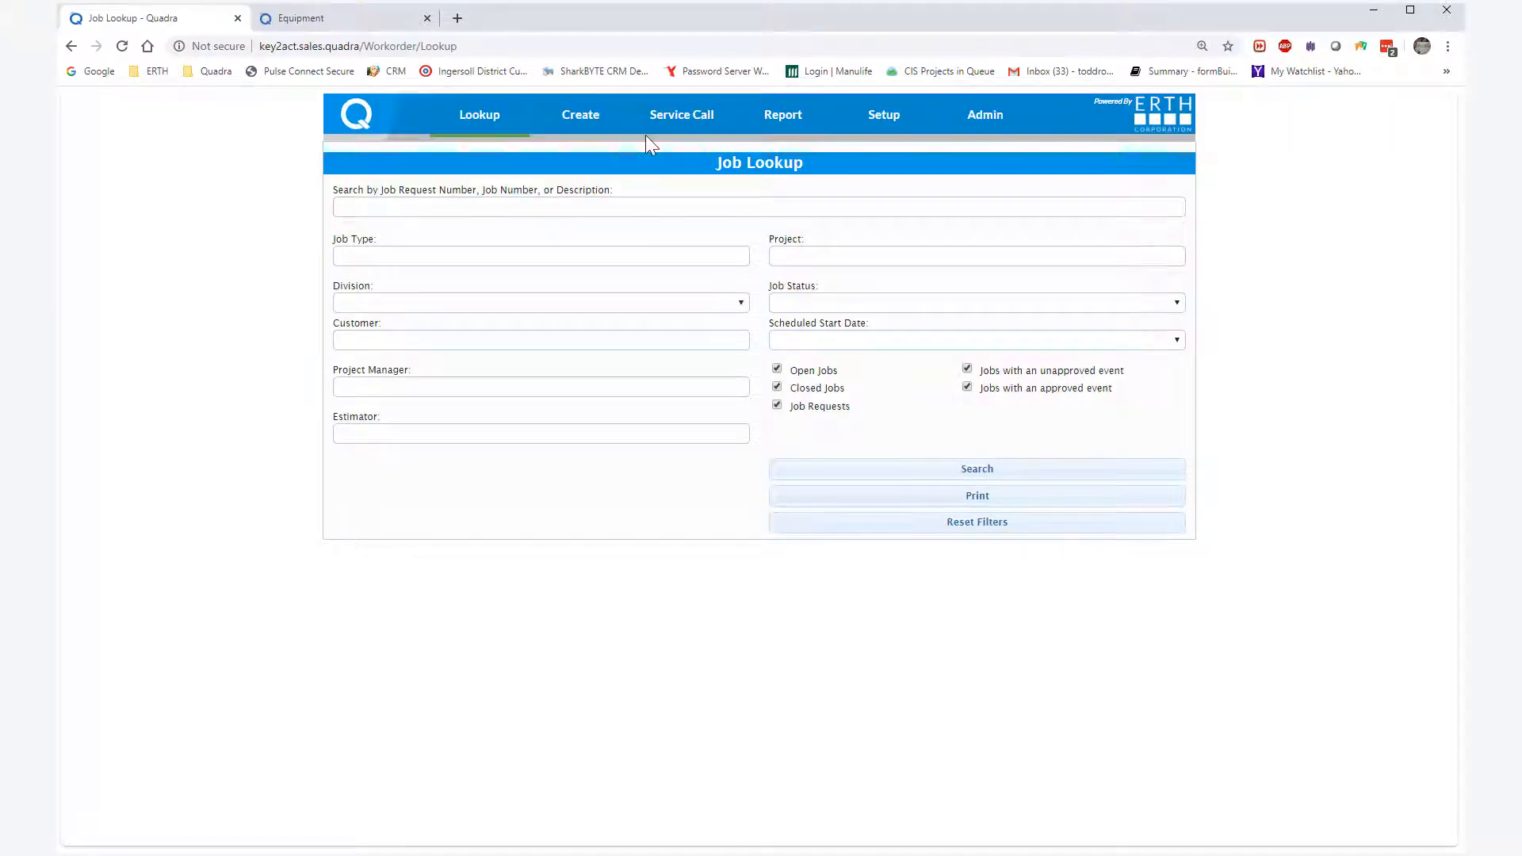
Start a service contract quote described as SC Laurier Place for customer Irwin Industries at location 30 - Laurier Properties.
mouse_move(585, 124)
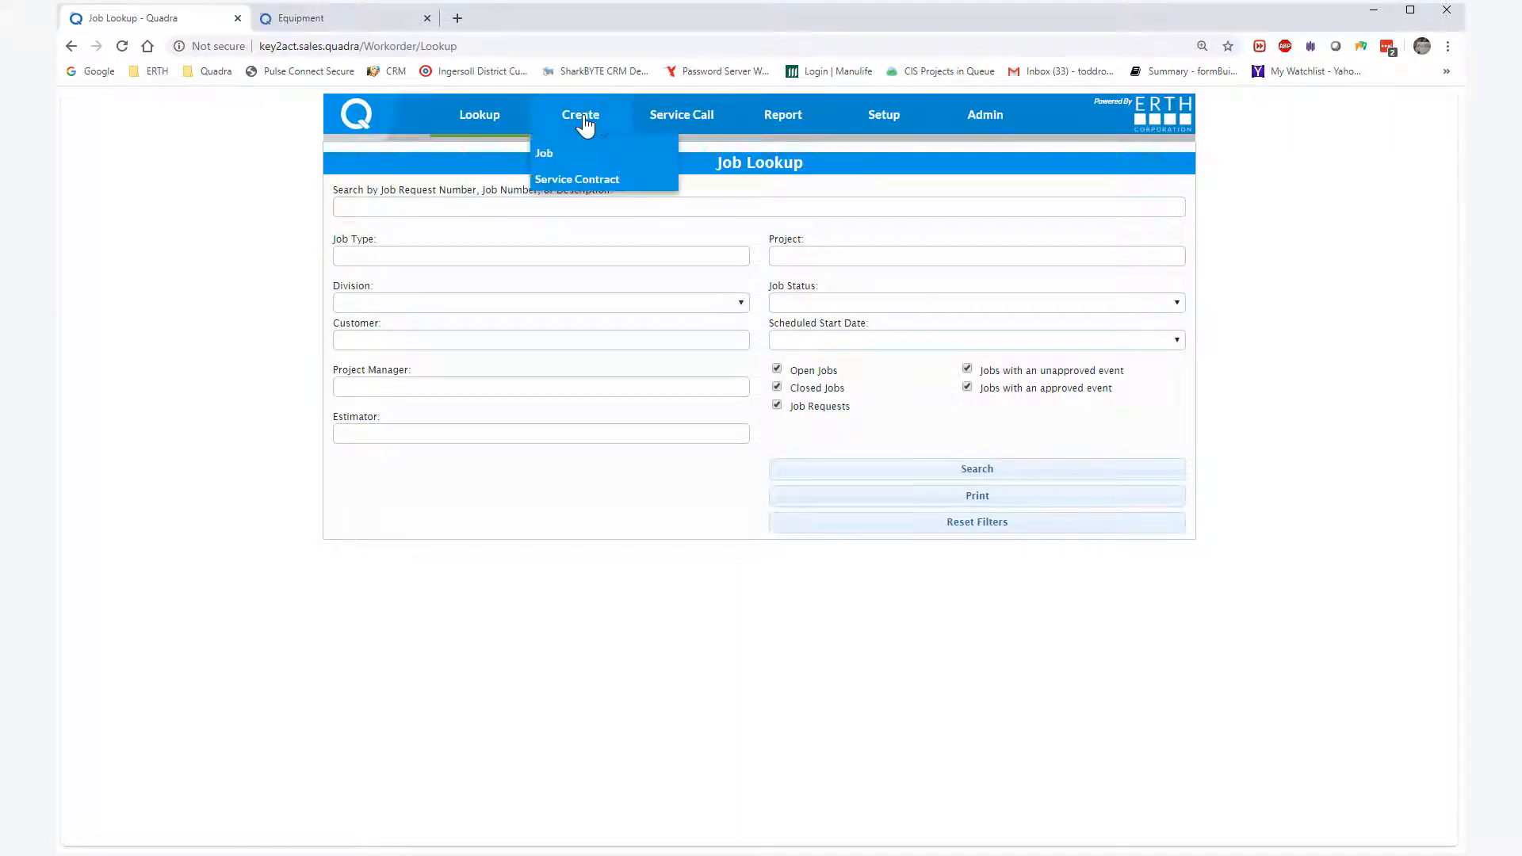
click(571, 182)
text(SC Laurier Place)
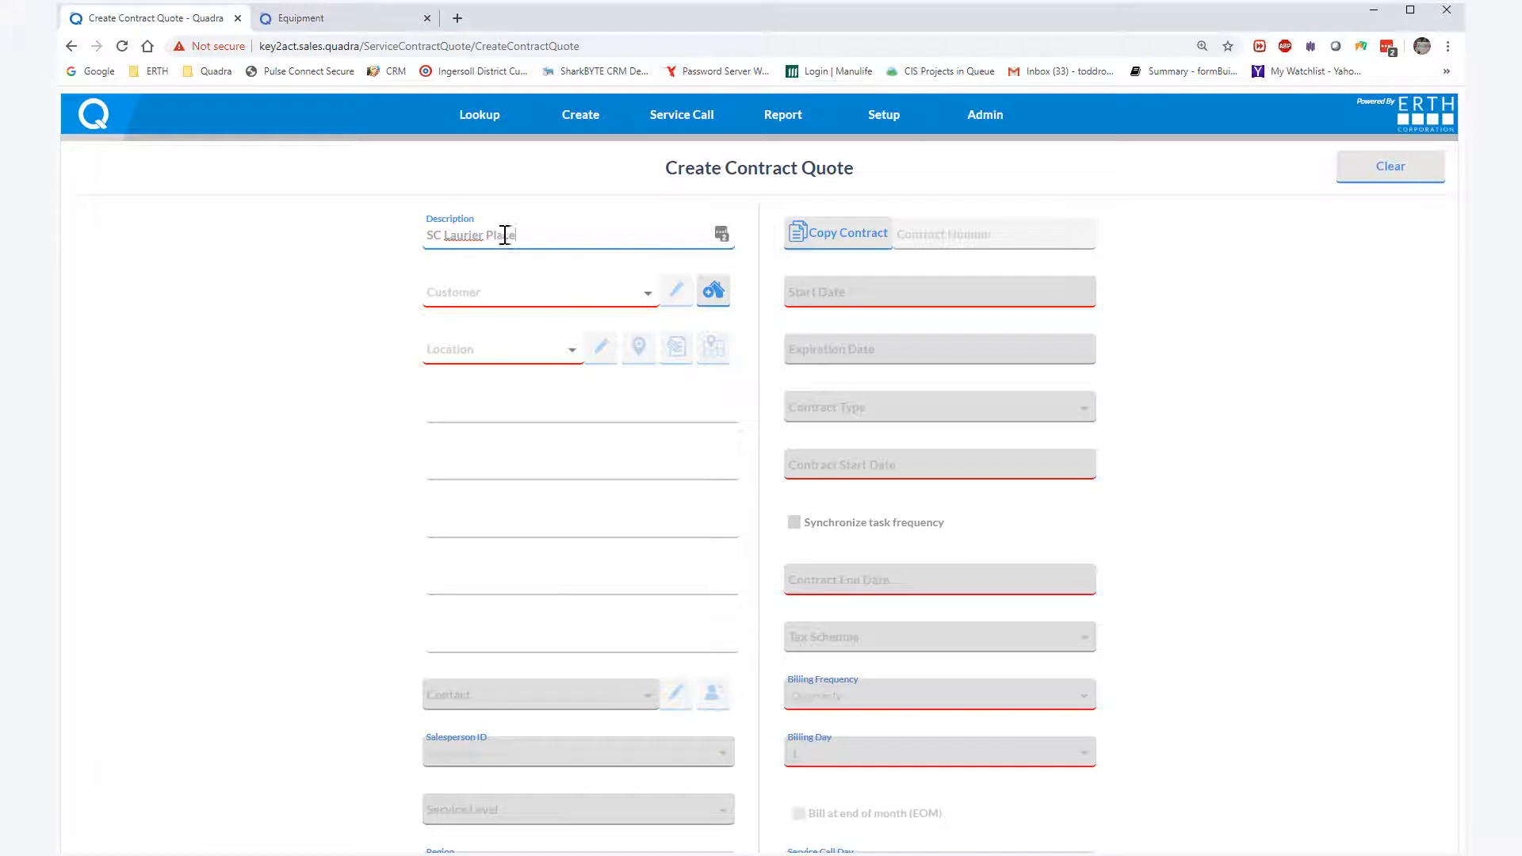
click(461, 294)
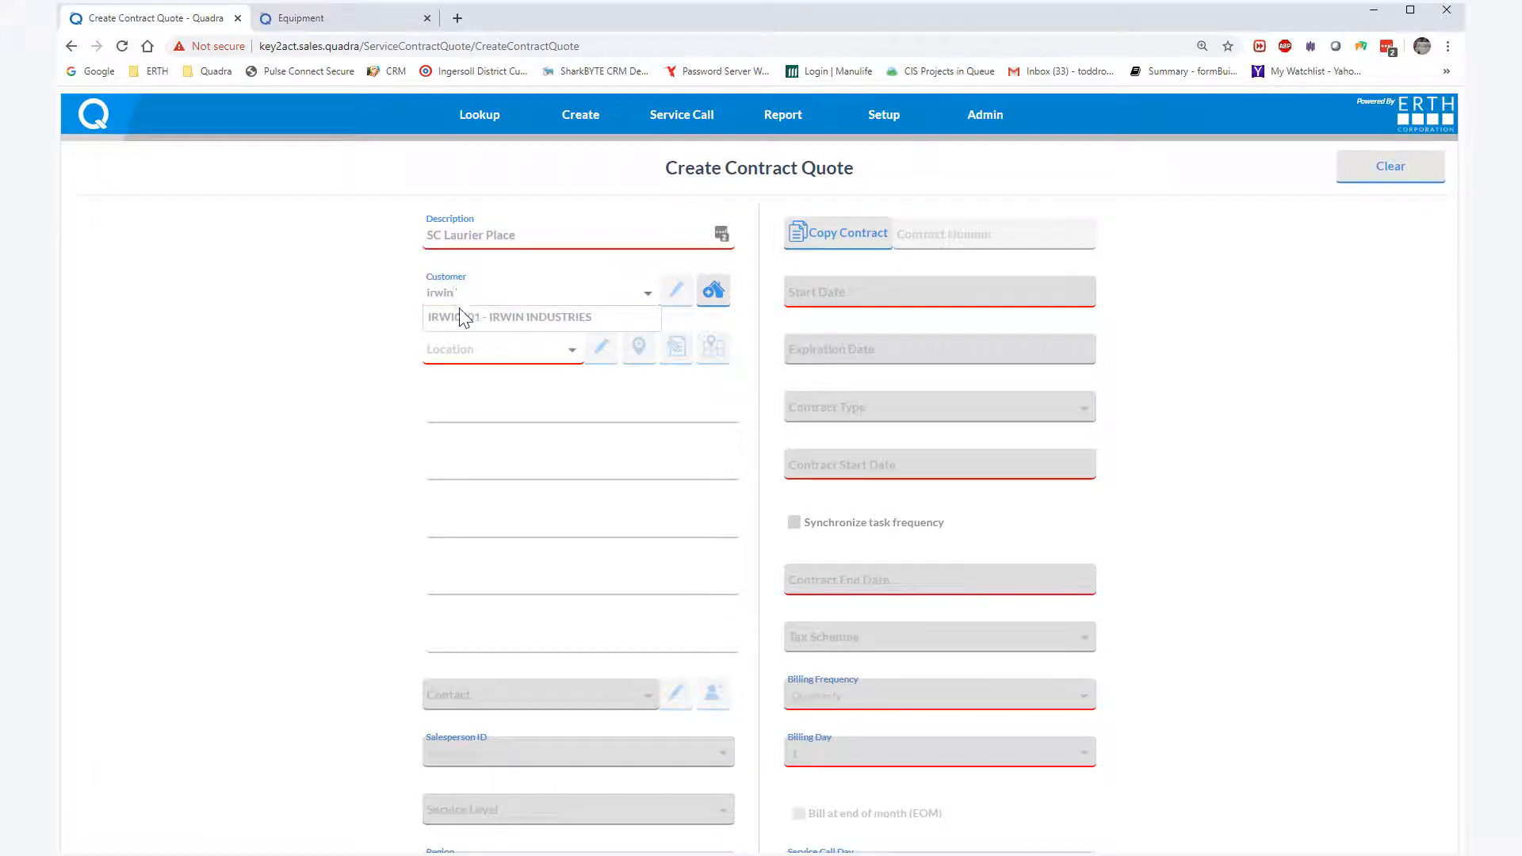
click(467, 321)
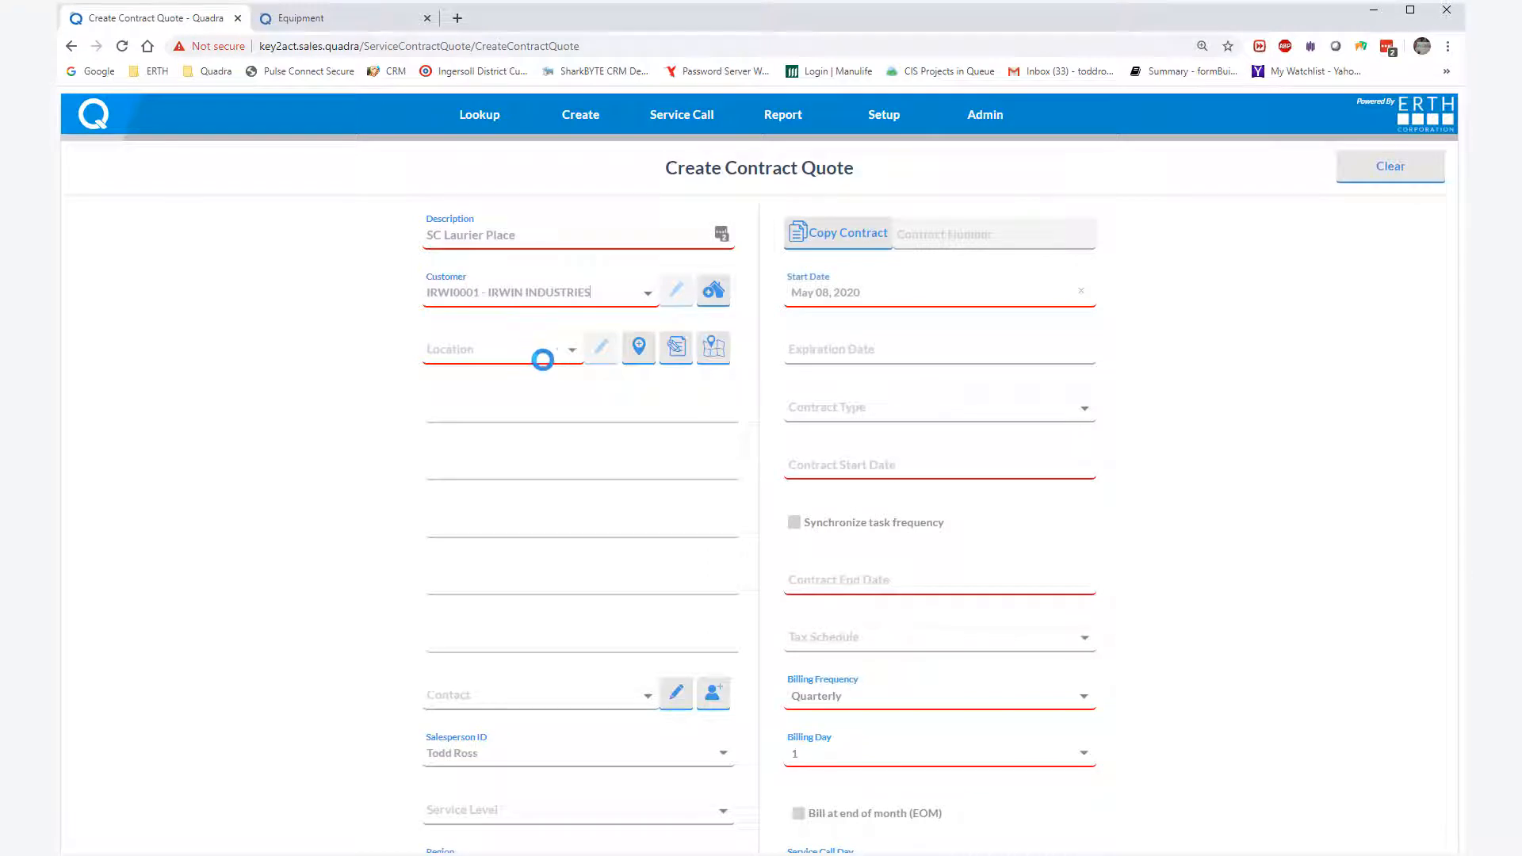
click(572, 364)
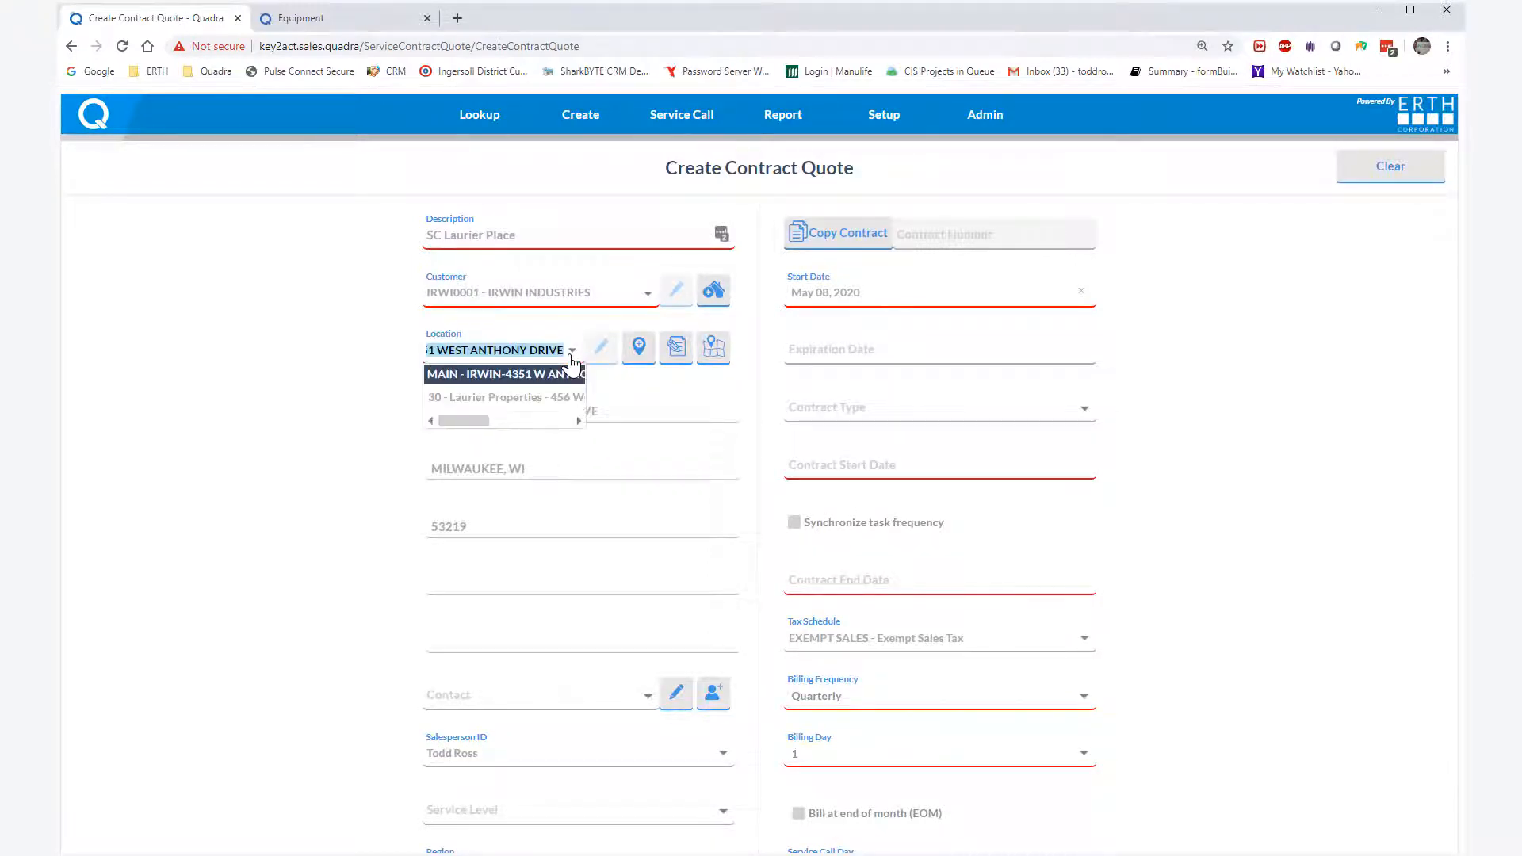
click(528, 399)
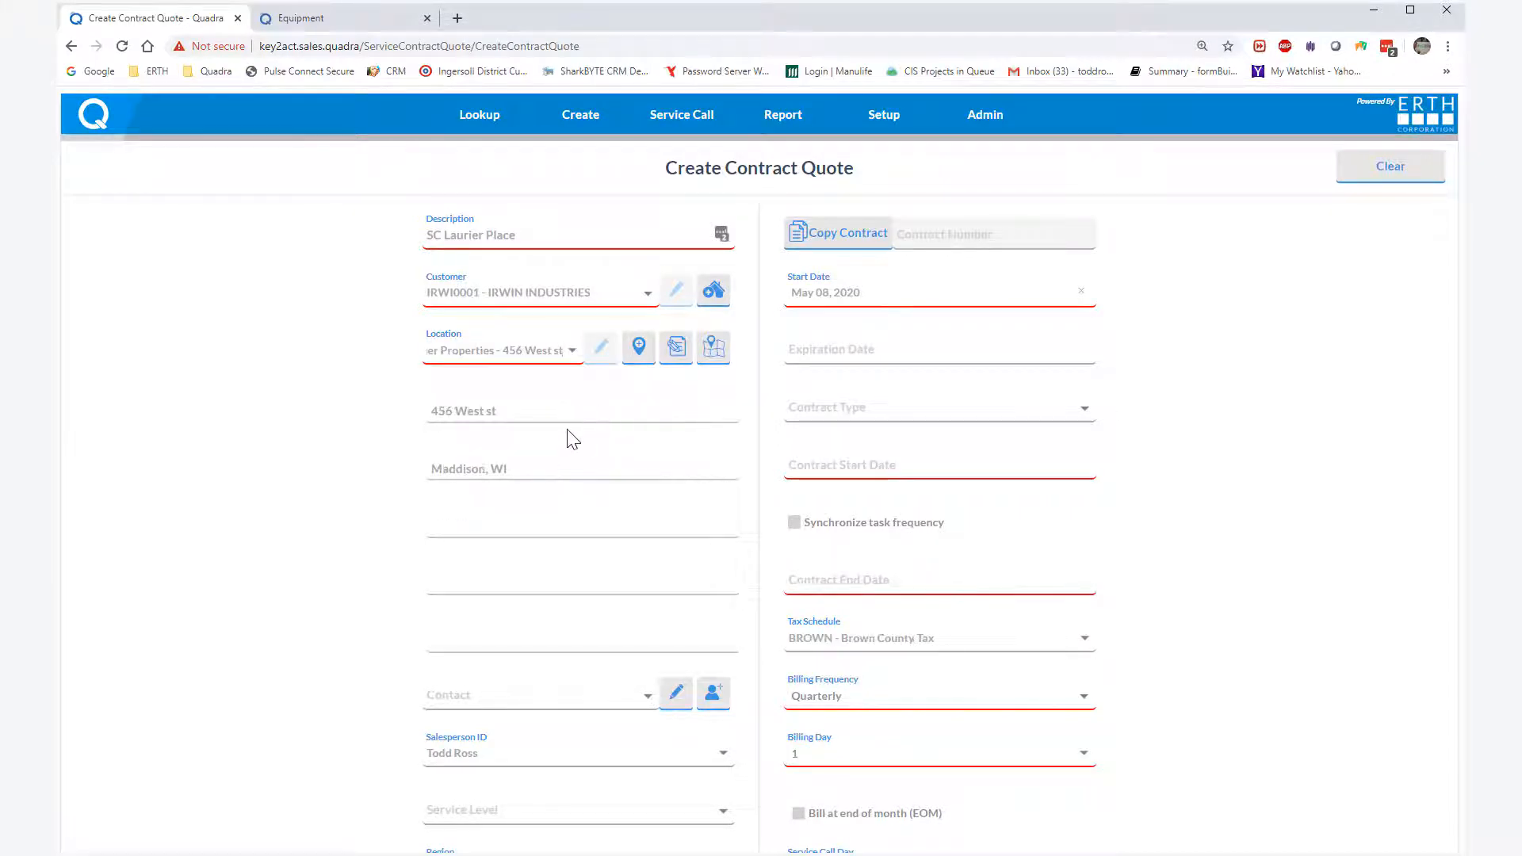
Set the contract start date to May 01, 2020 and the contract end date to May 31, 2021.
click(855, 466)
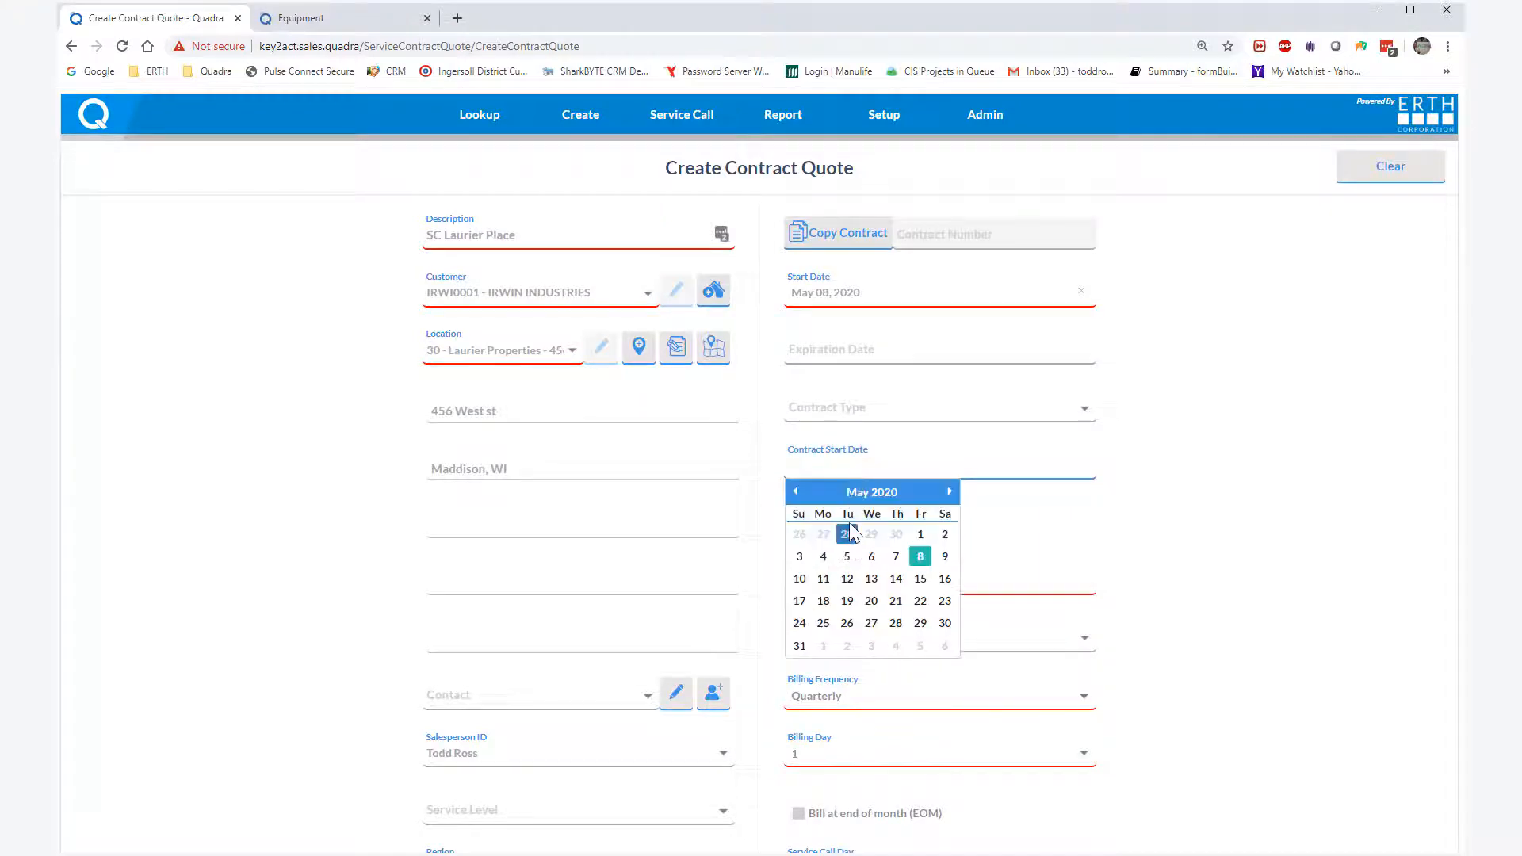
click(915, 535)
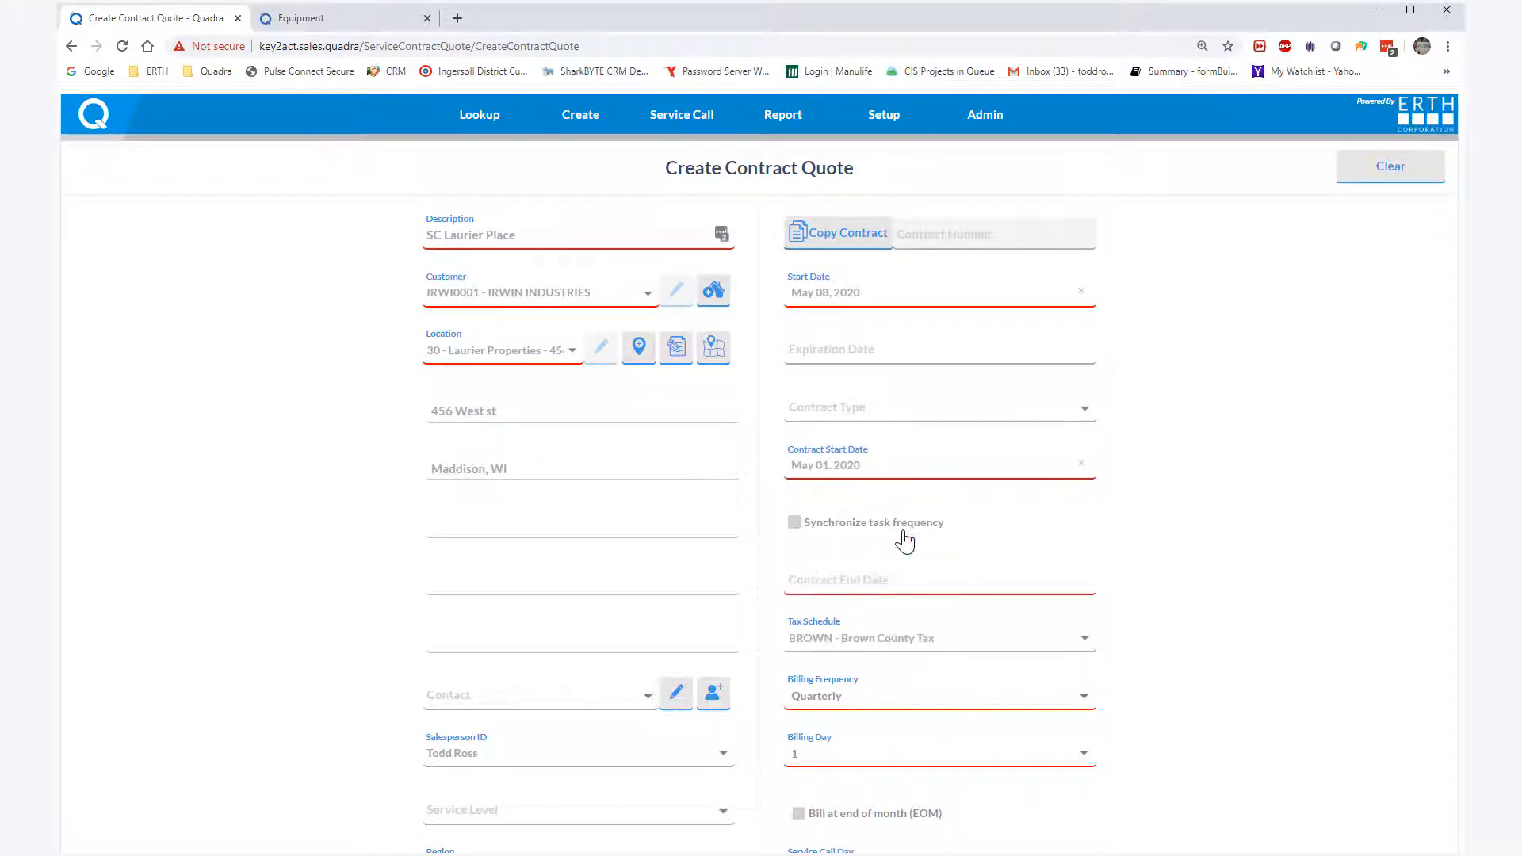
click(837, 582)
click(890, 610)
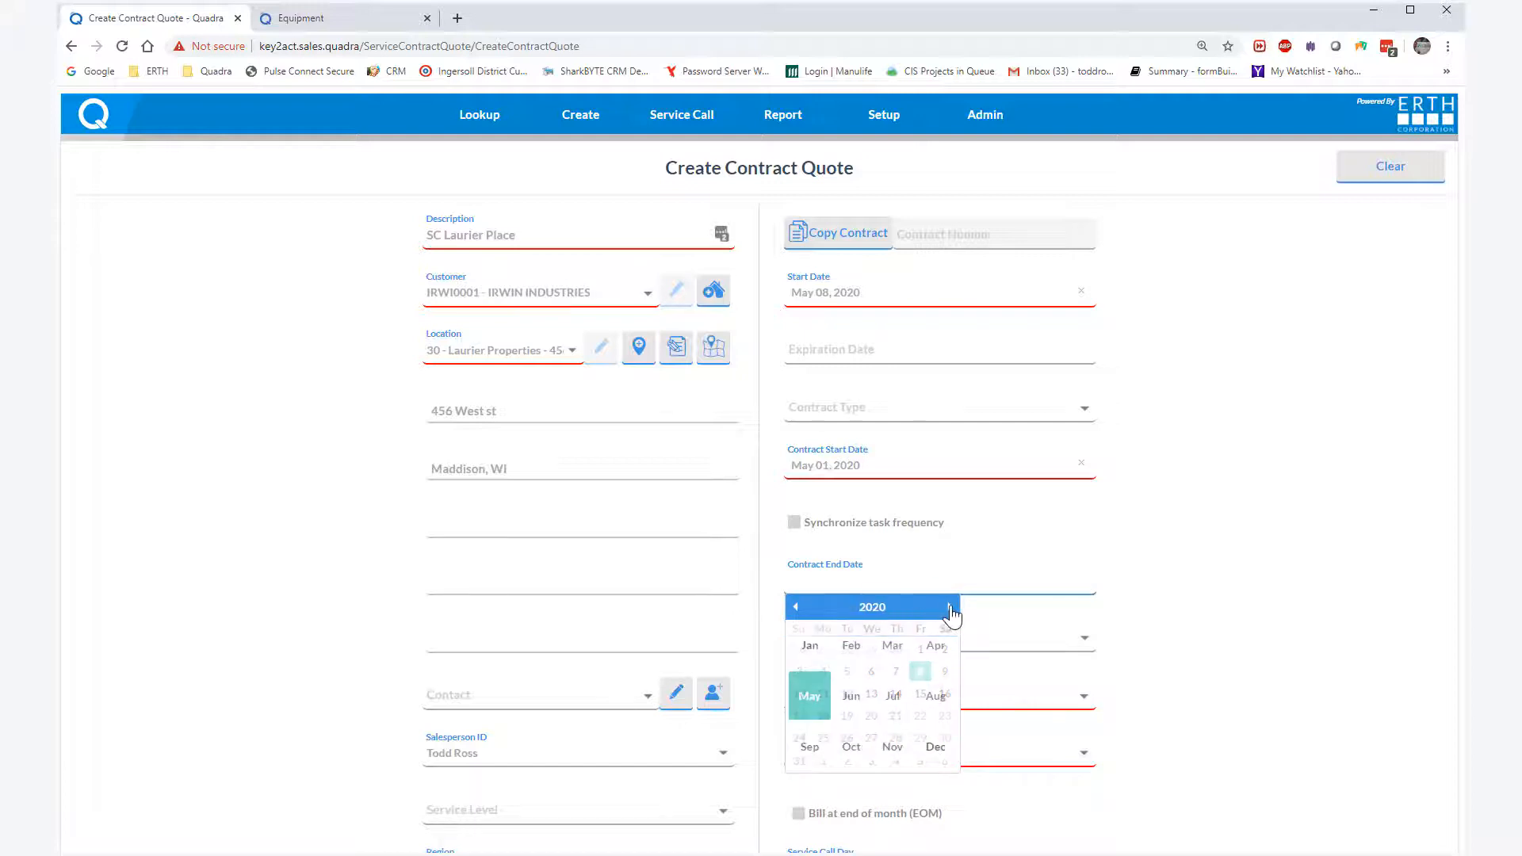
click(949, 608)
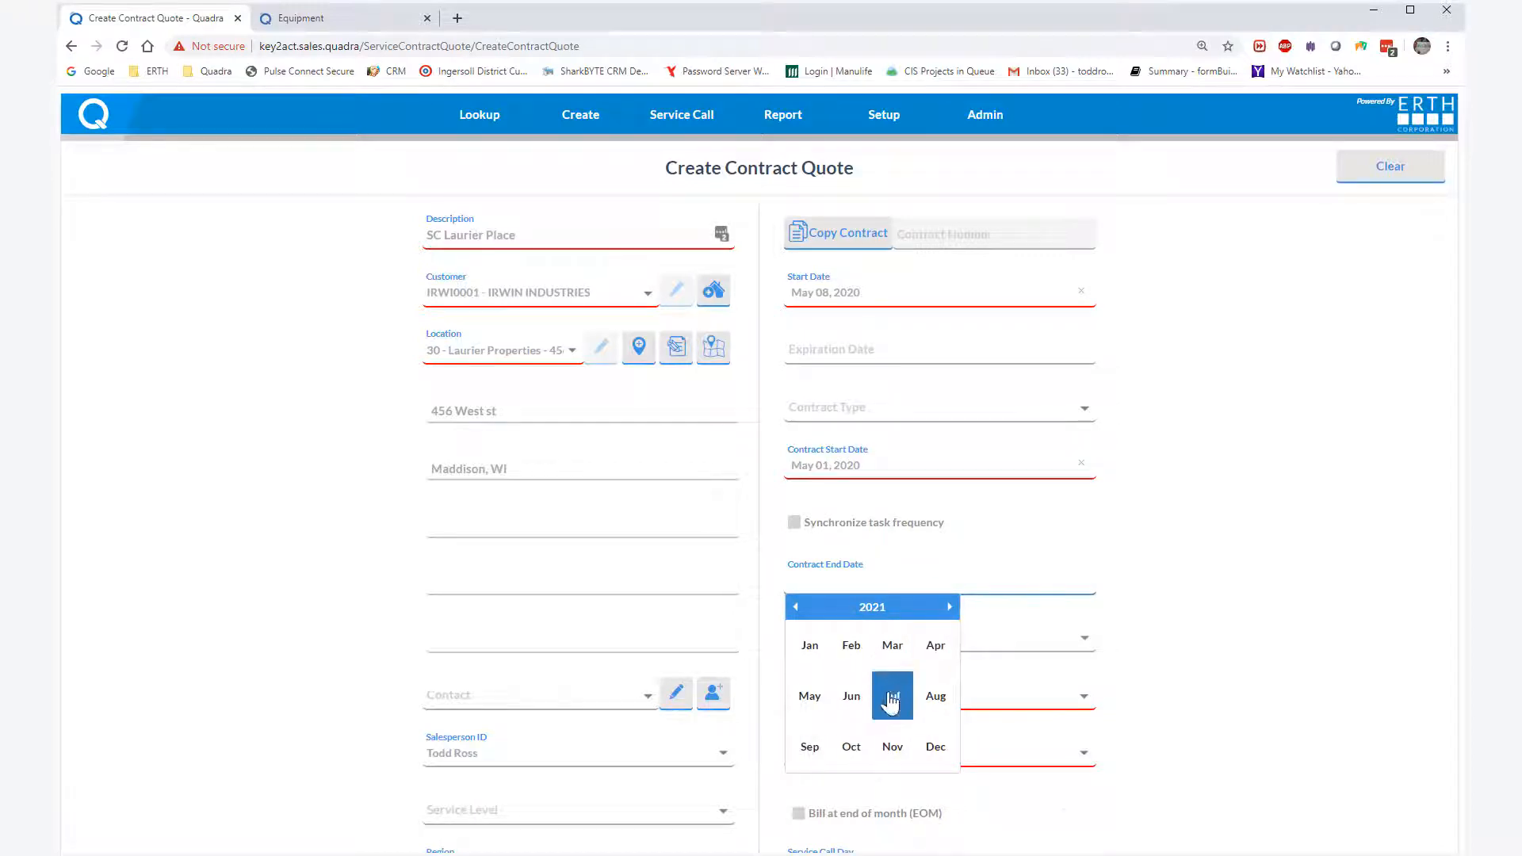
click(809, 696)
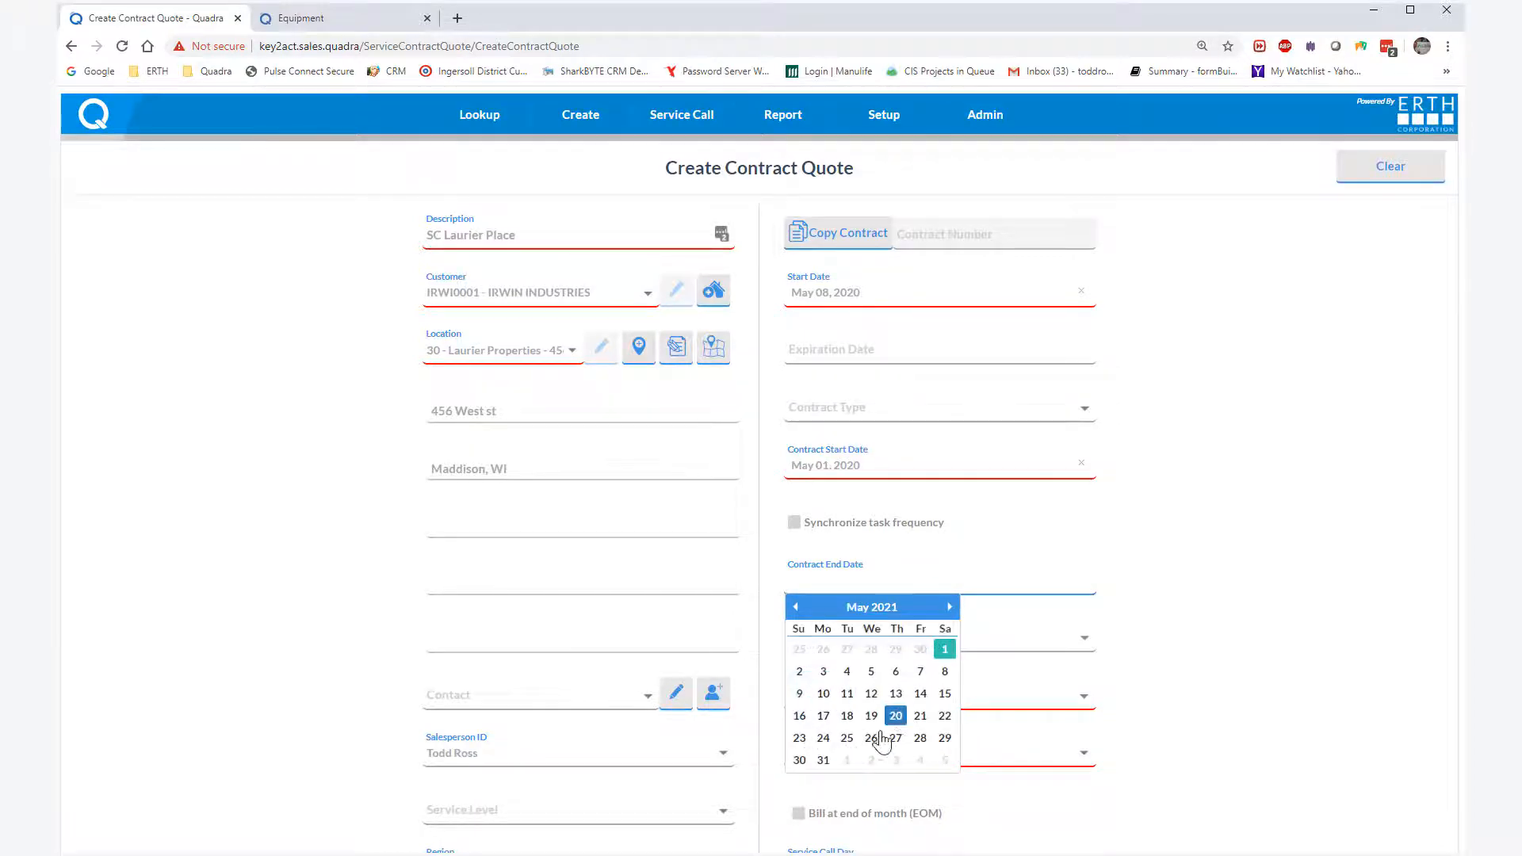
click(822, 760)
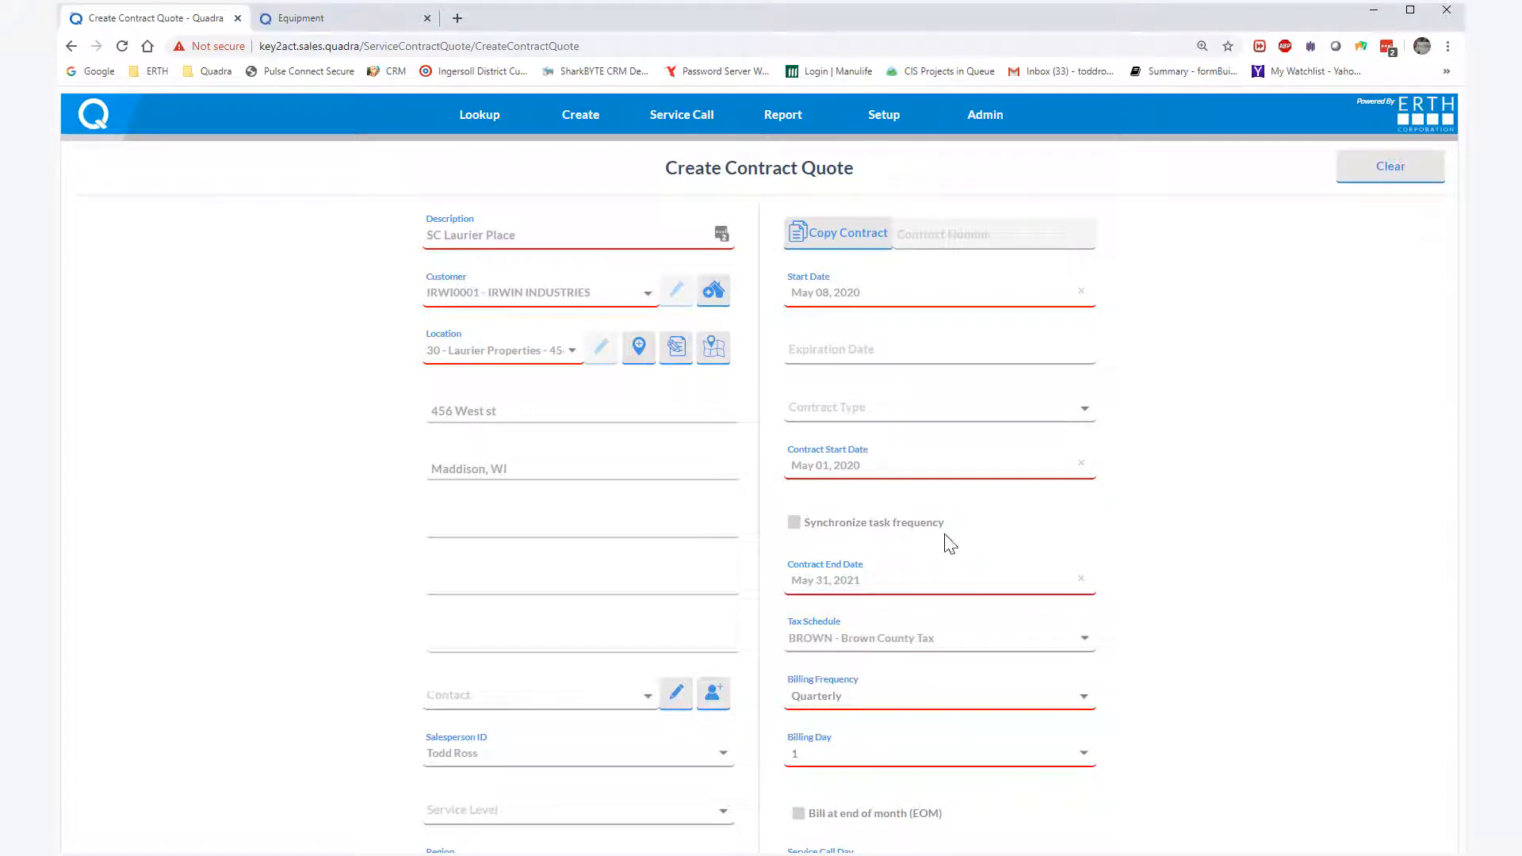
scroll(841, 632, down, 1)
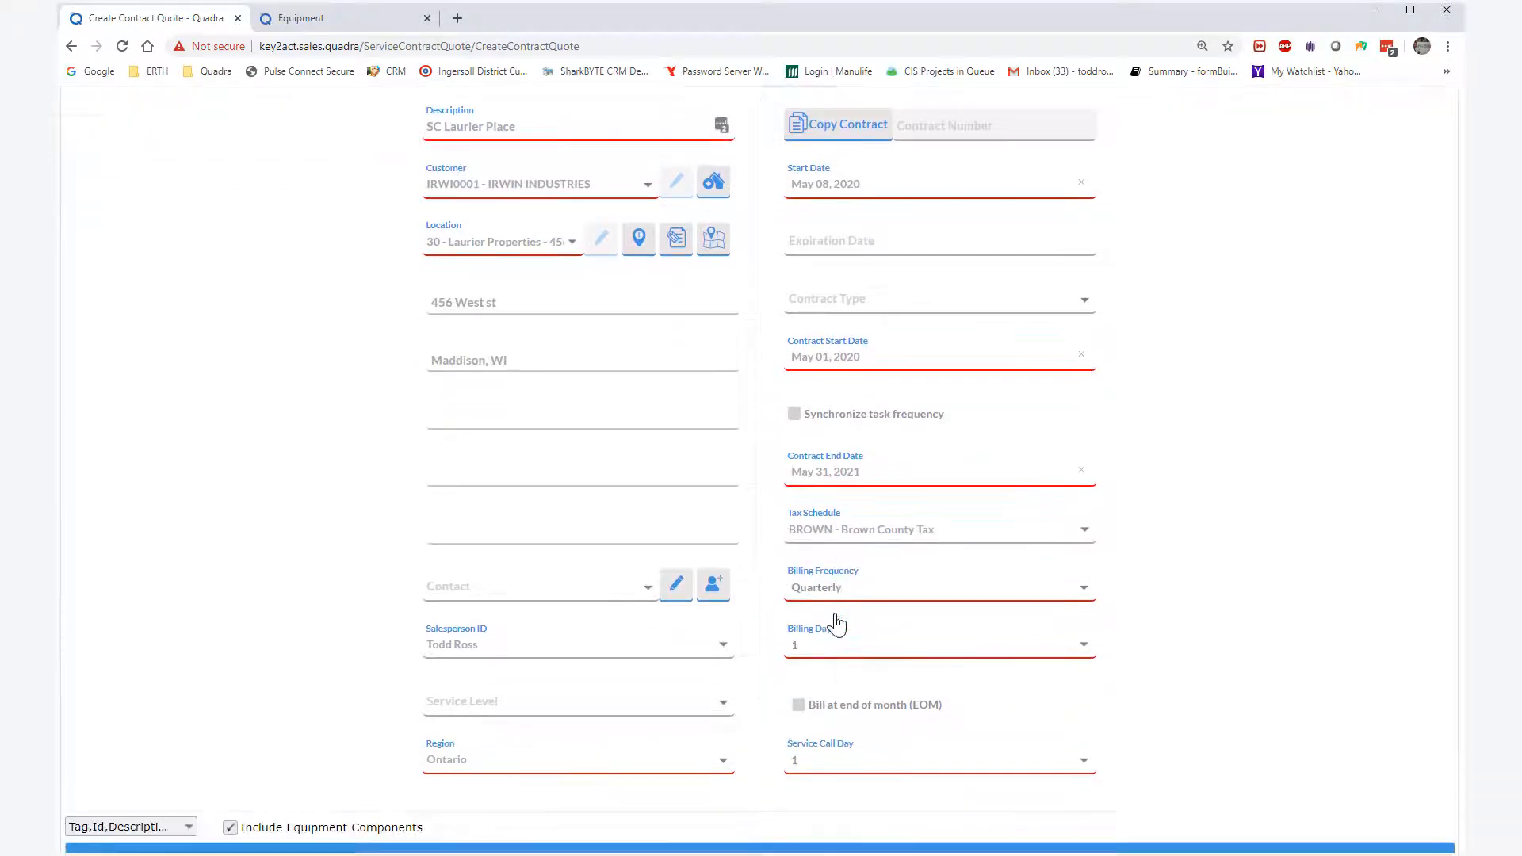
Start adding new equipment to the contract quote with description Screw Chiller 234 and quantity 2.
scroll(842, 630, up, 2)
scroll(839, 620, down, 7)
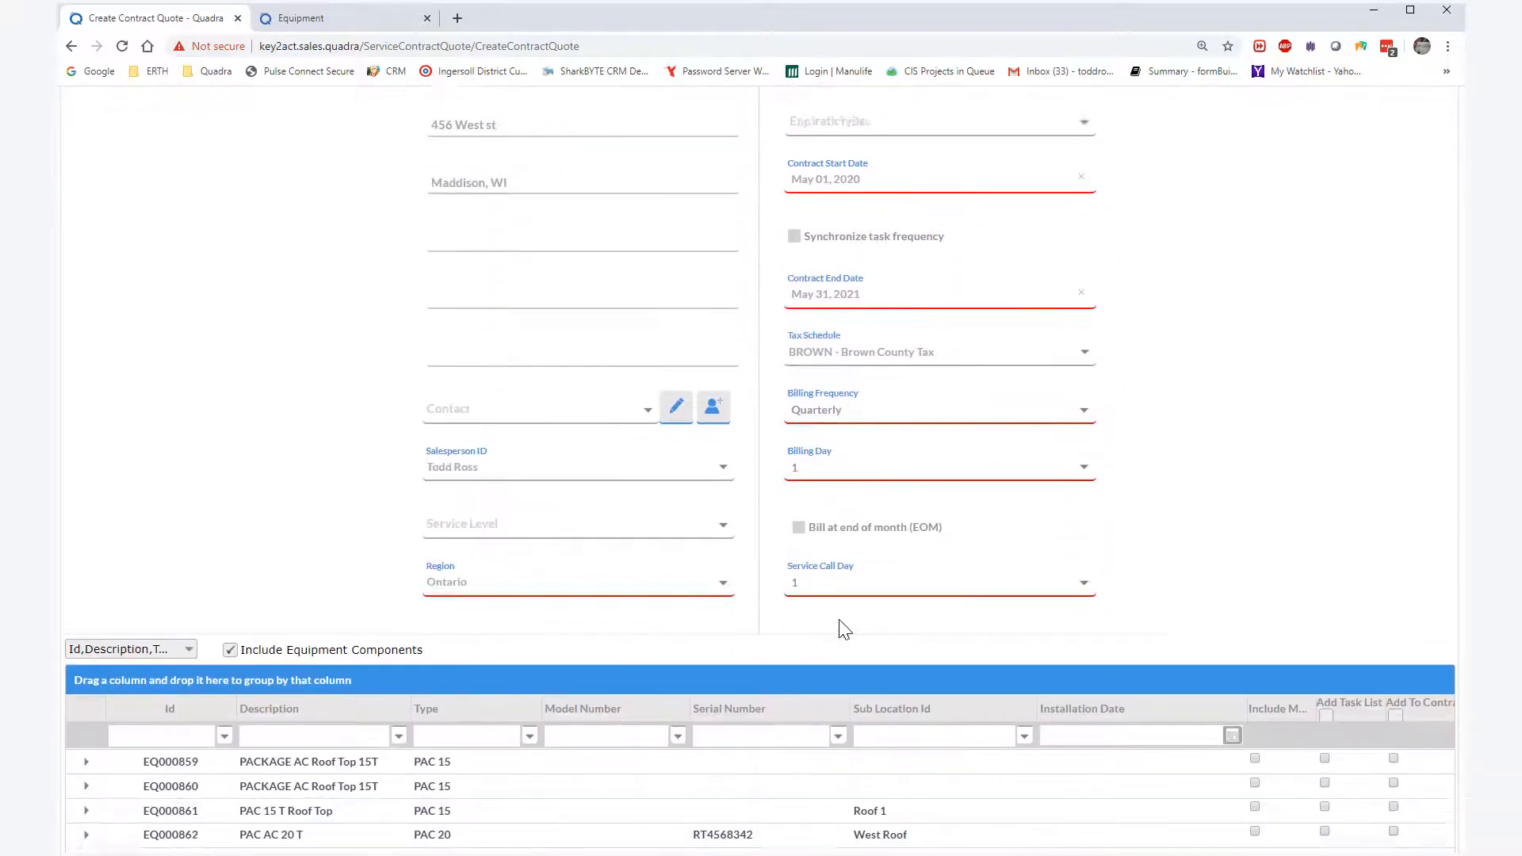
scroll(839, 626, down, 1)
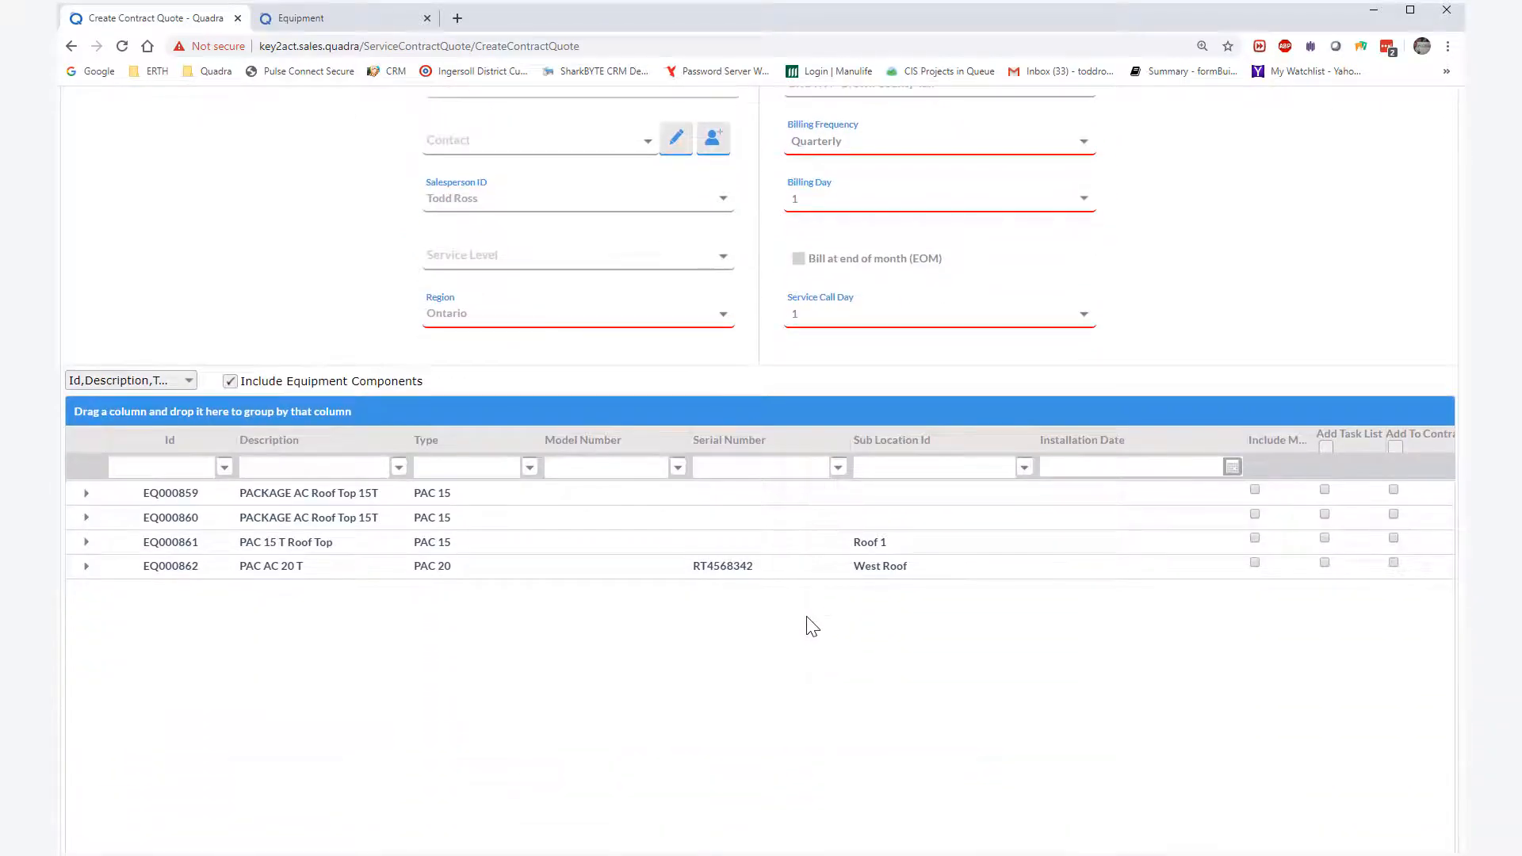
scroll(812, 627, down, 3)
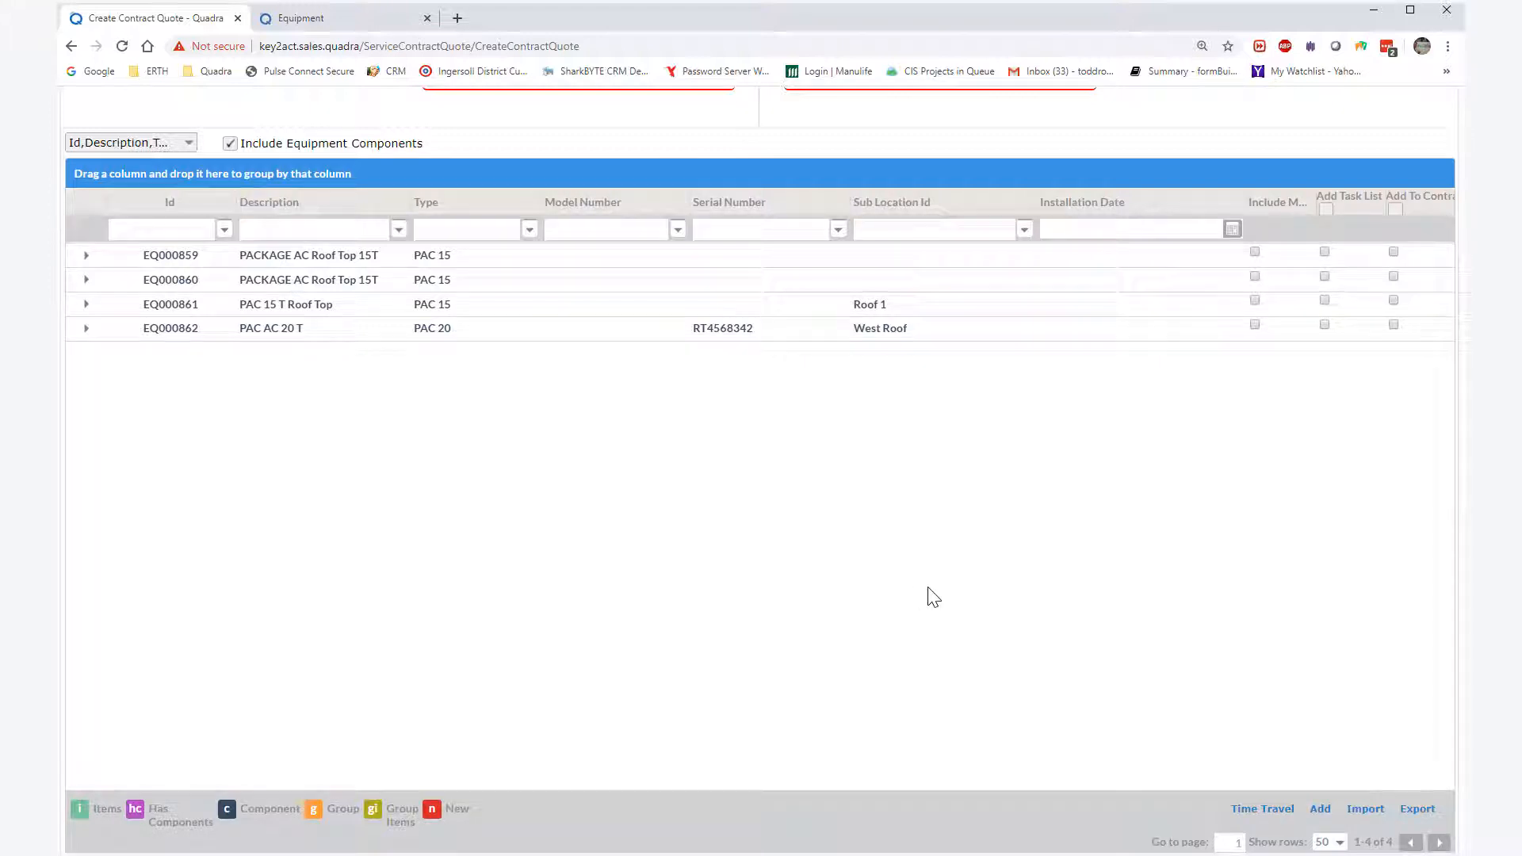
click(1320, 810)
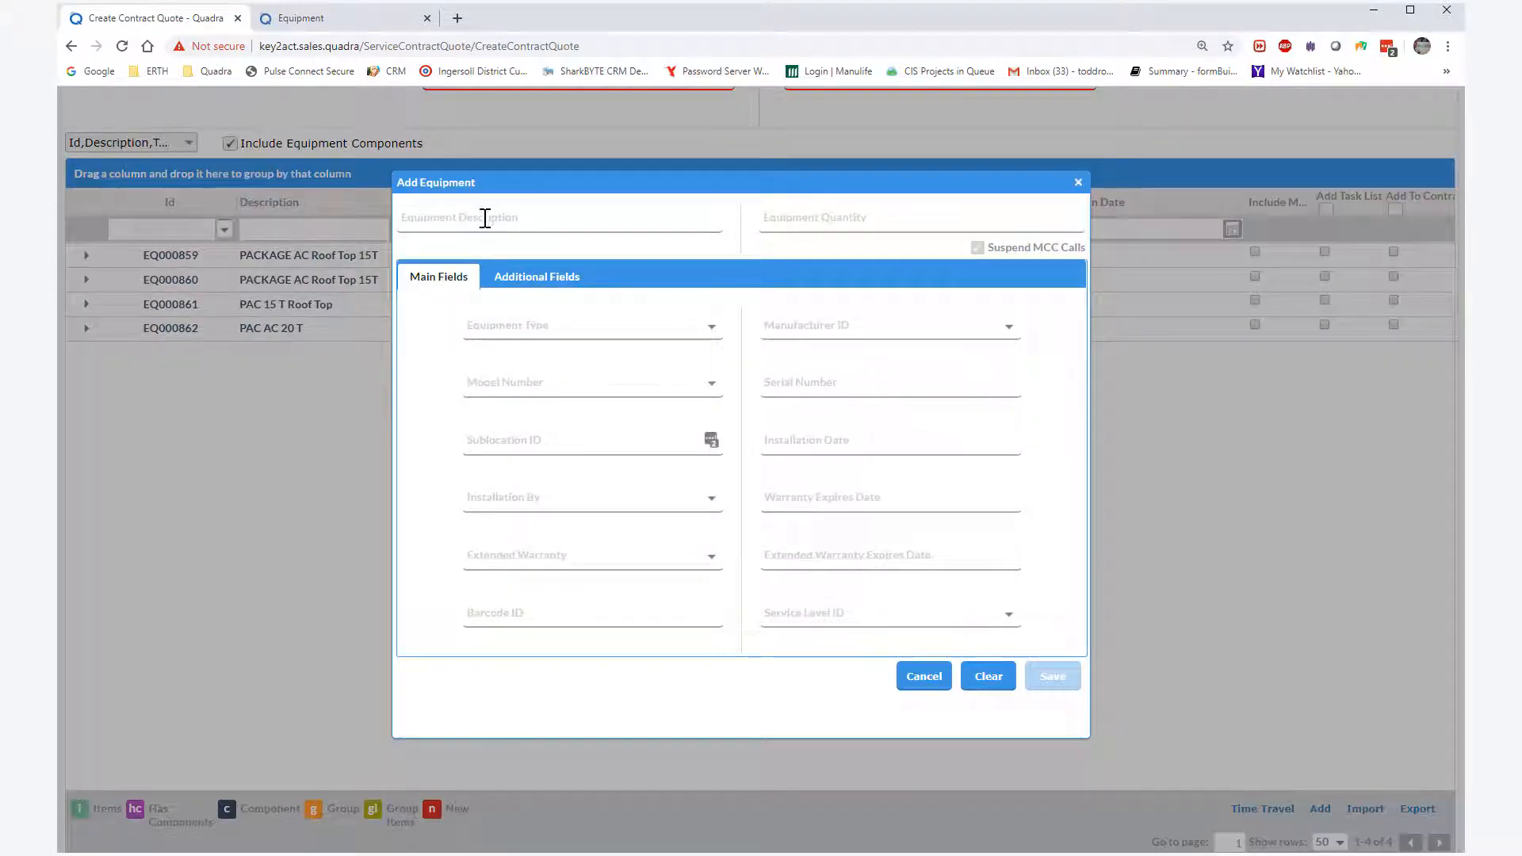
click(484, 220)
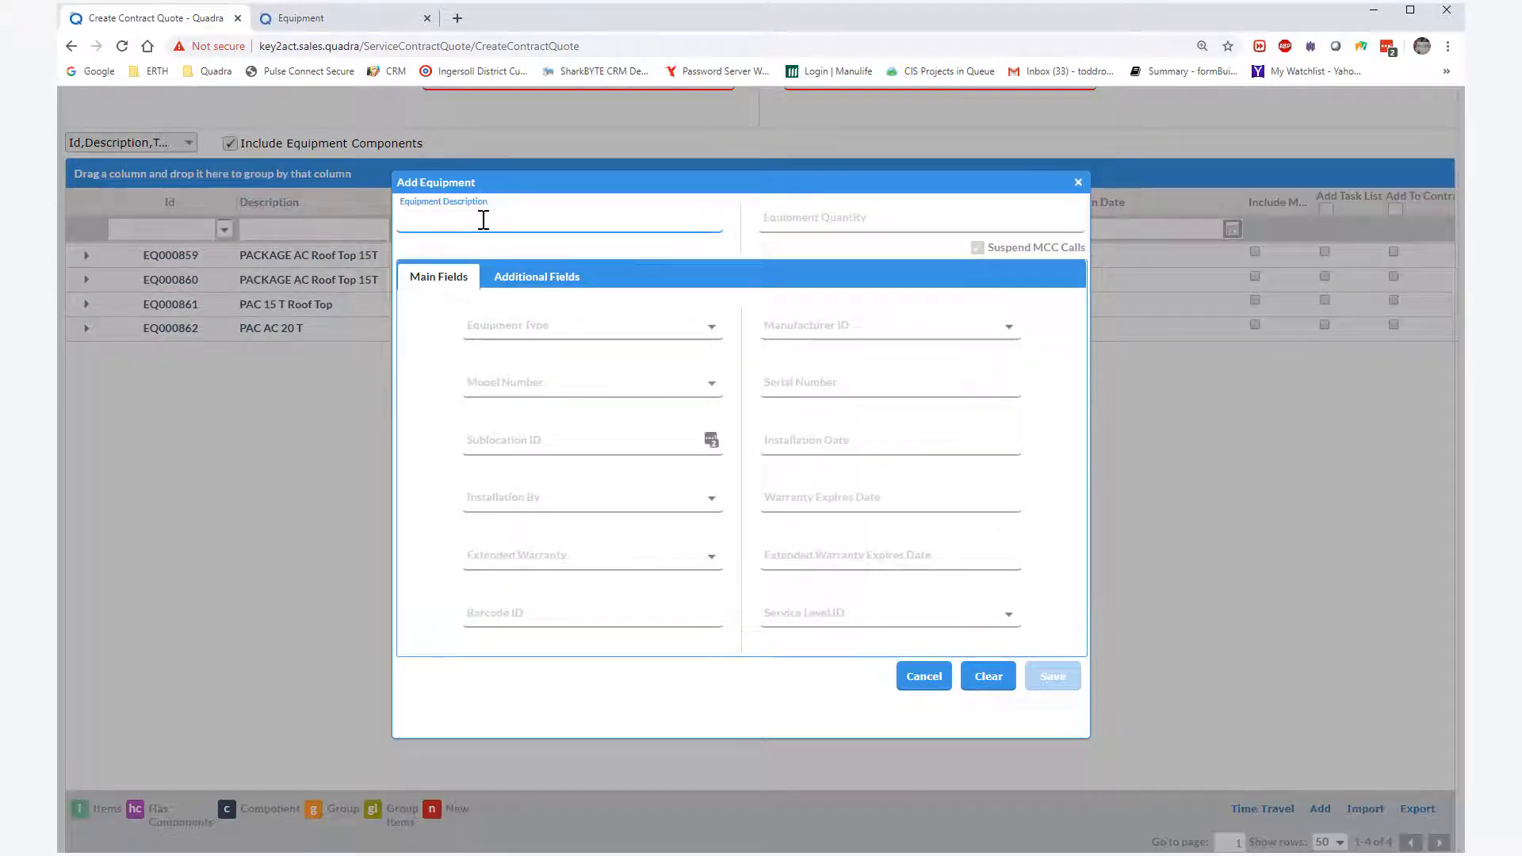
text(Screw Chiller 234)
click(817, 217)
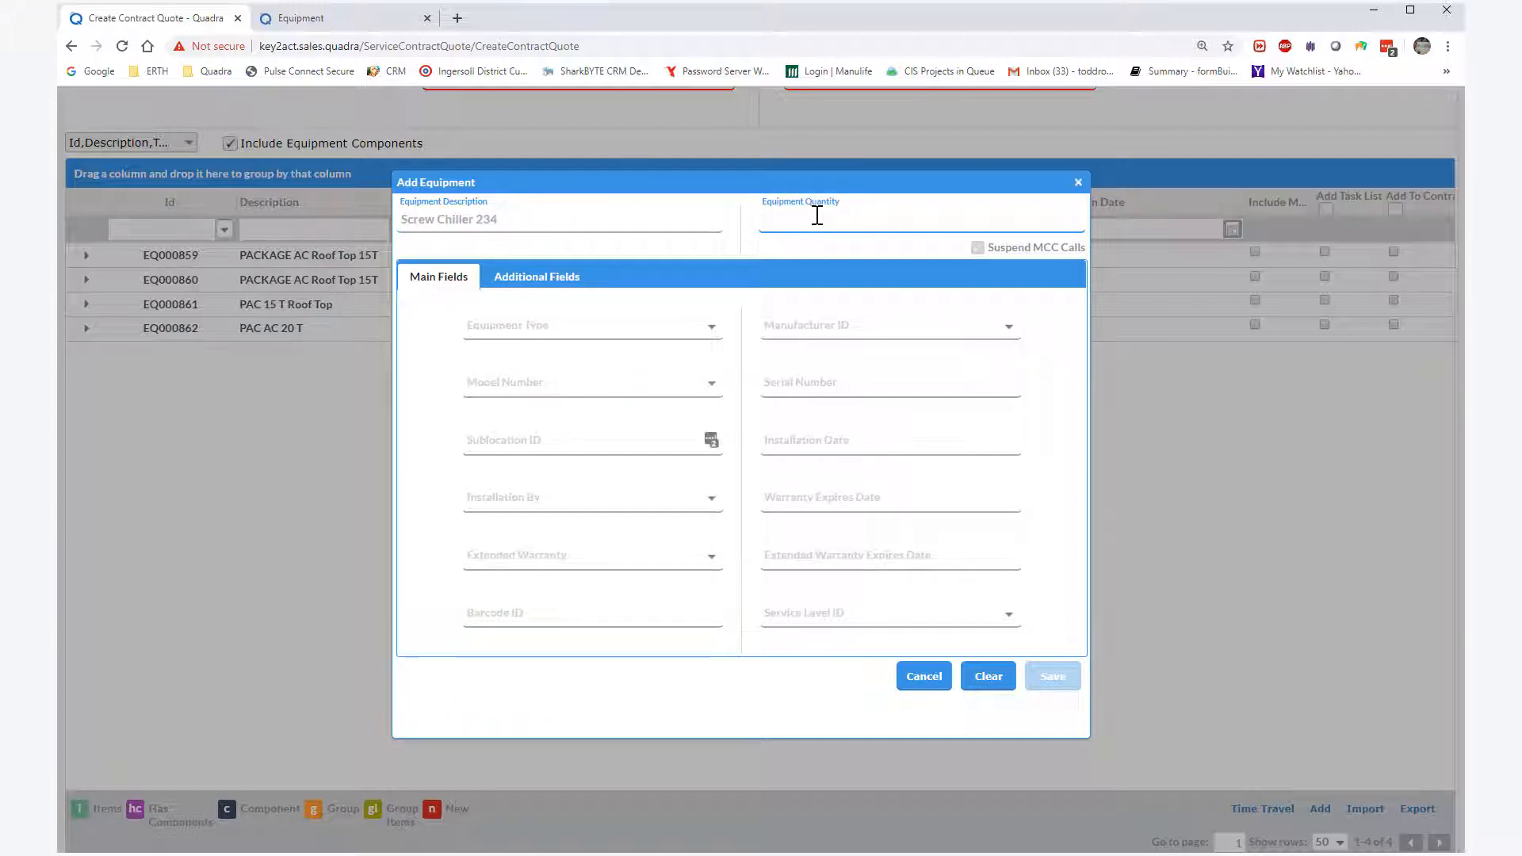
text(2)
Set the new equipment's type to CHR 550 and its sublocation to Utility Room, and save it.
click(521, 326)
text(CH)
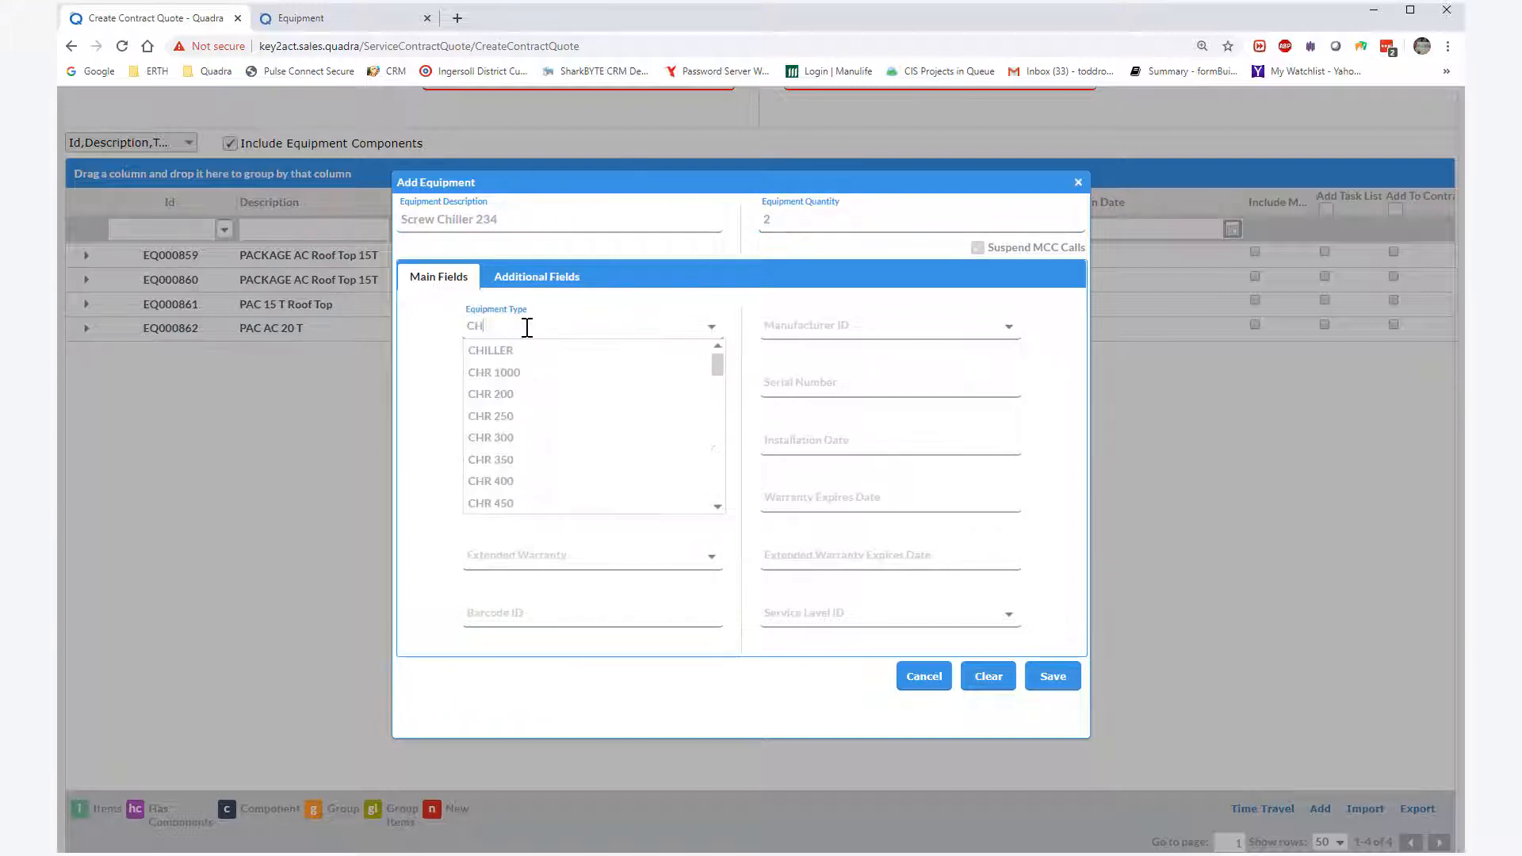
scroll(520, 435, down, 1)
scroll(521, 435, down, 1)
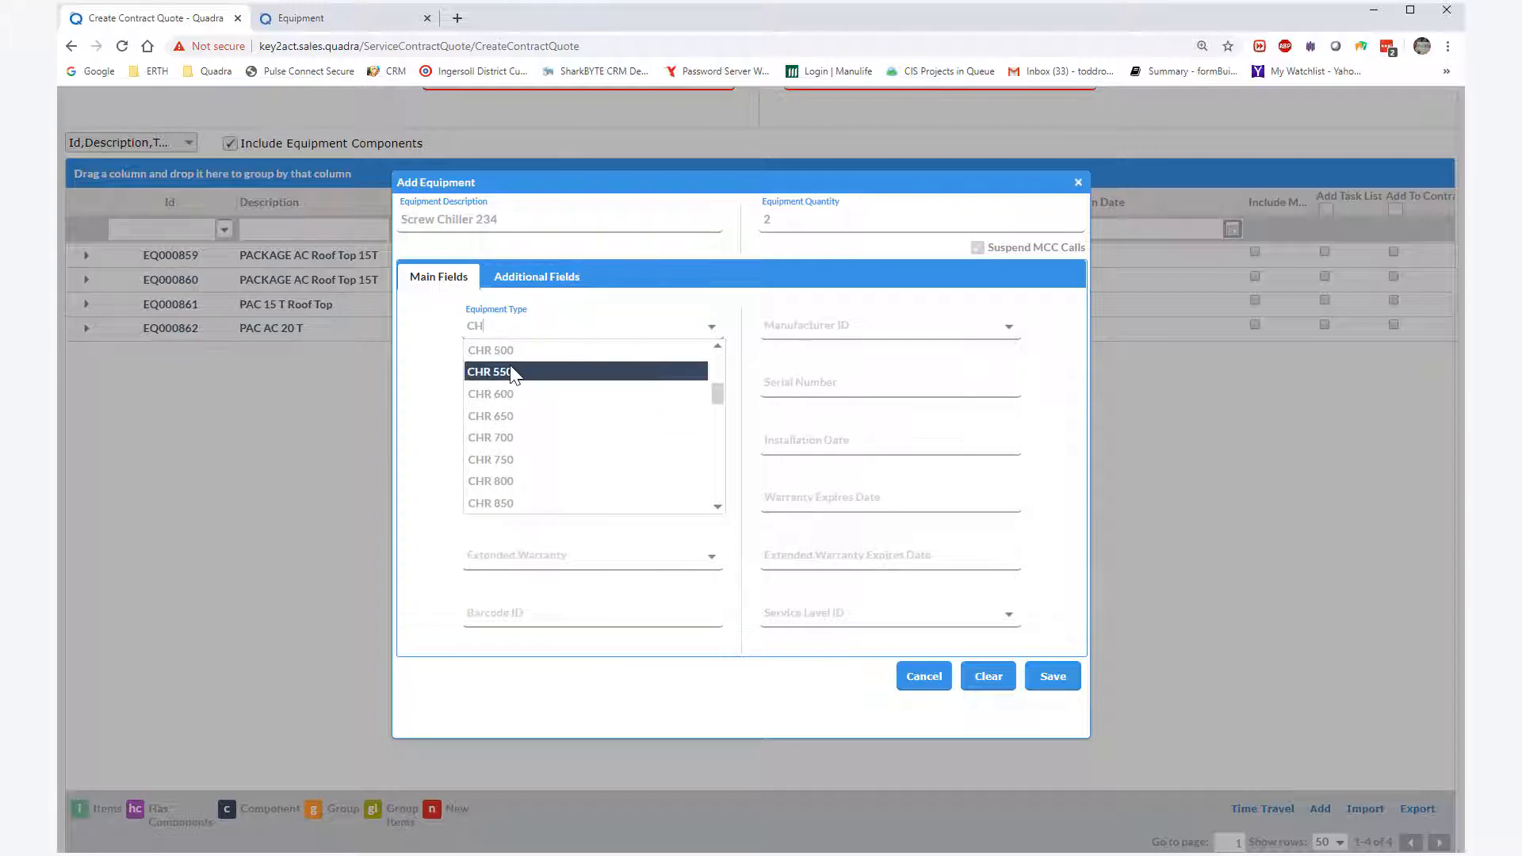
click(511, 372)
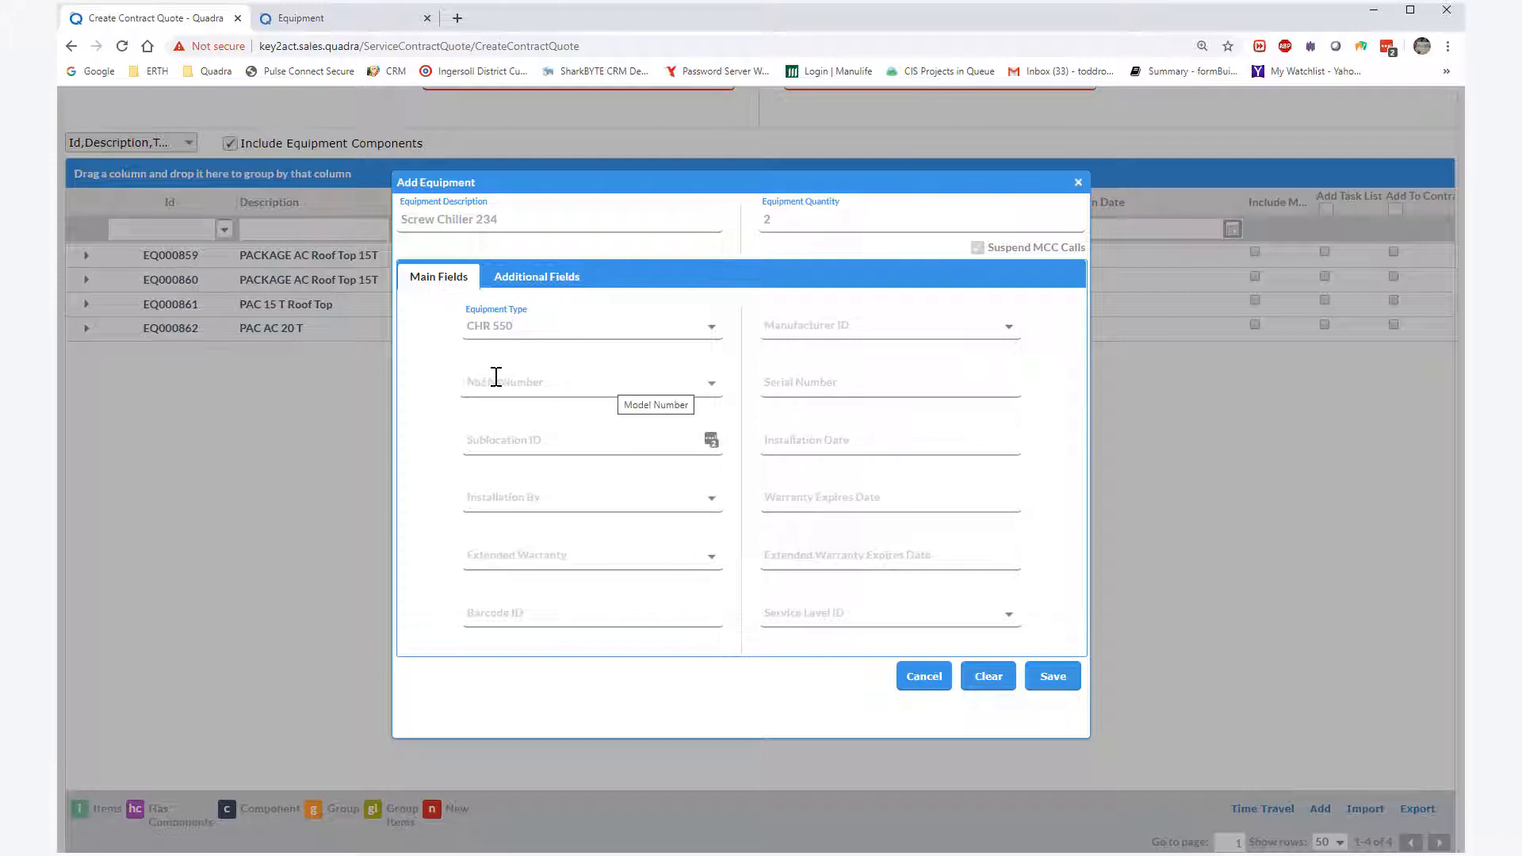
click(818, 330)
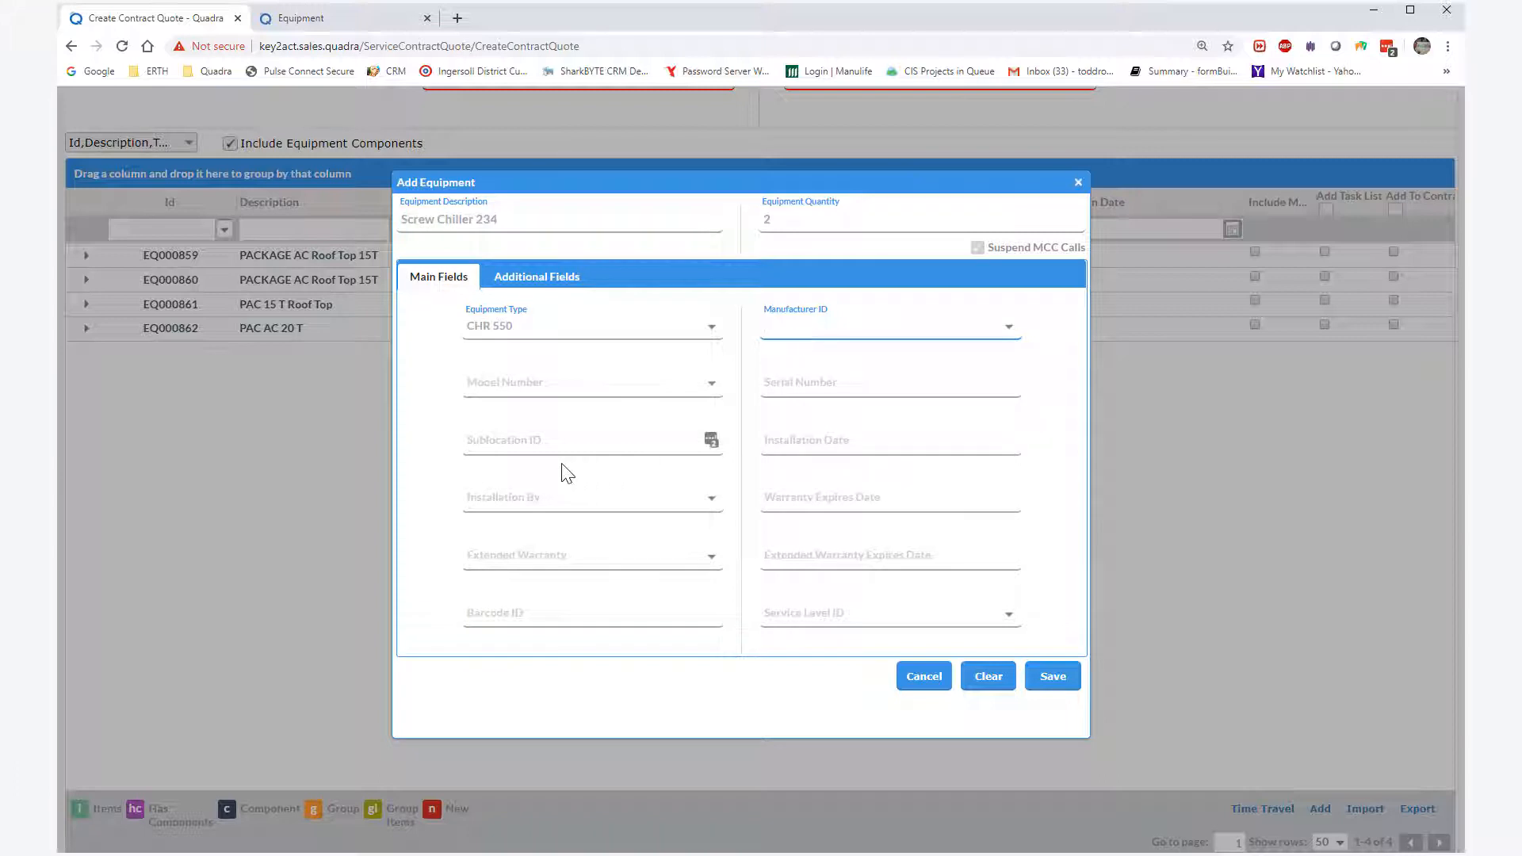
click(522, 444)
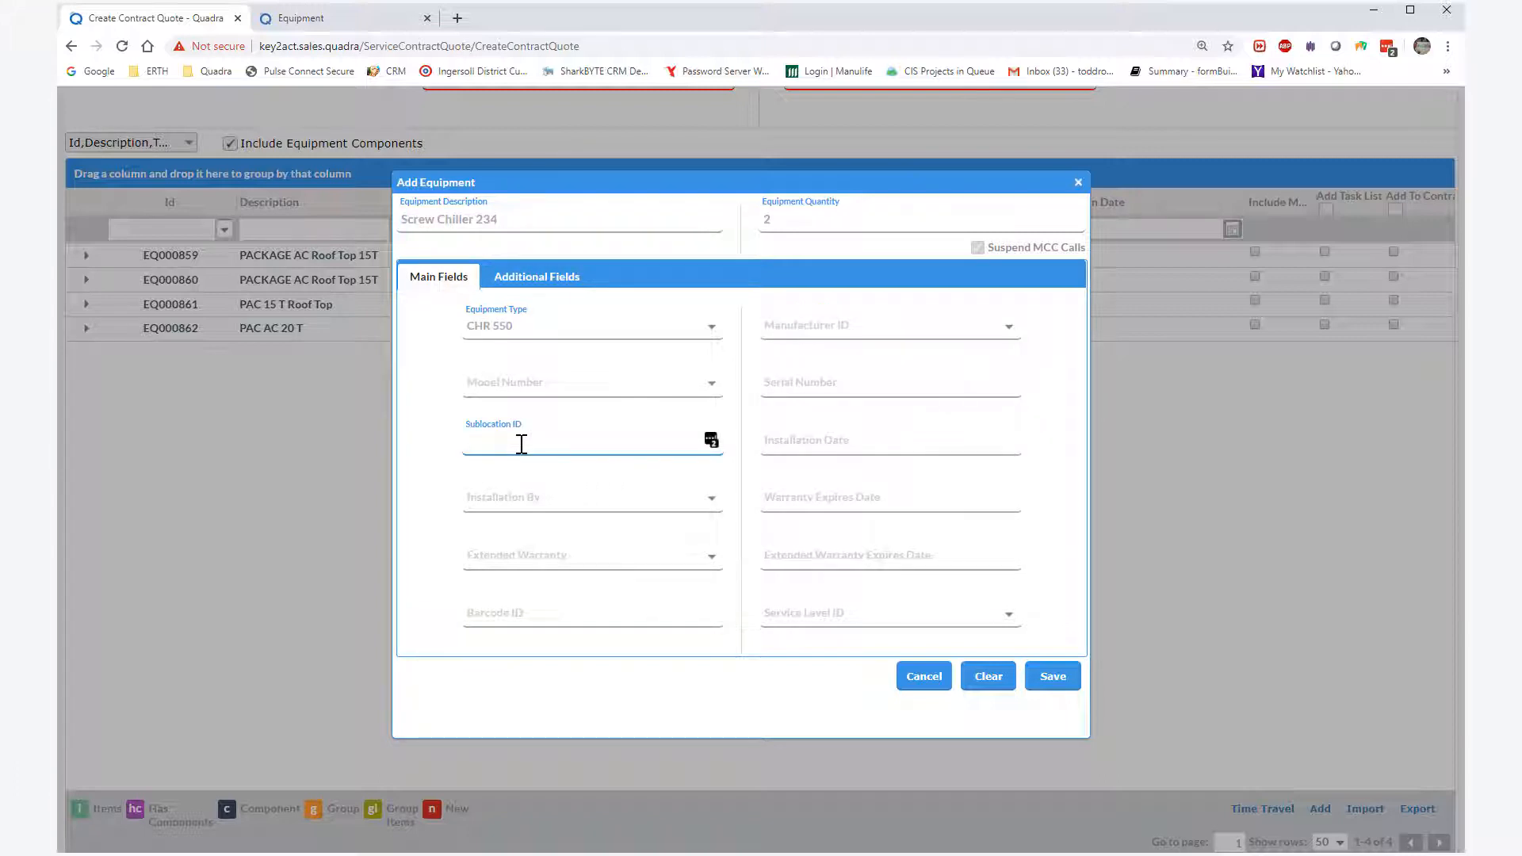
text(Utility Room)
click(1051, 680)
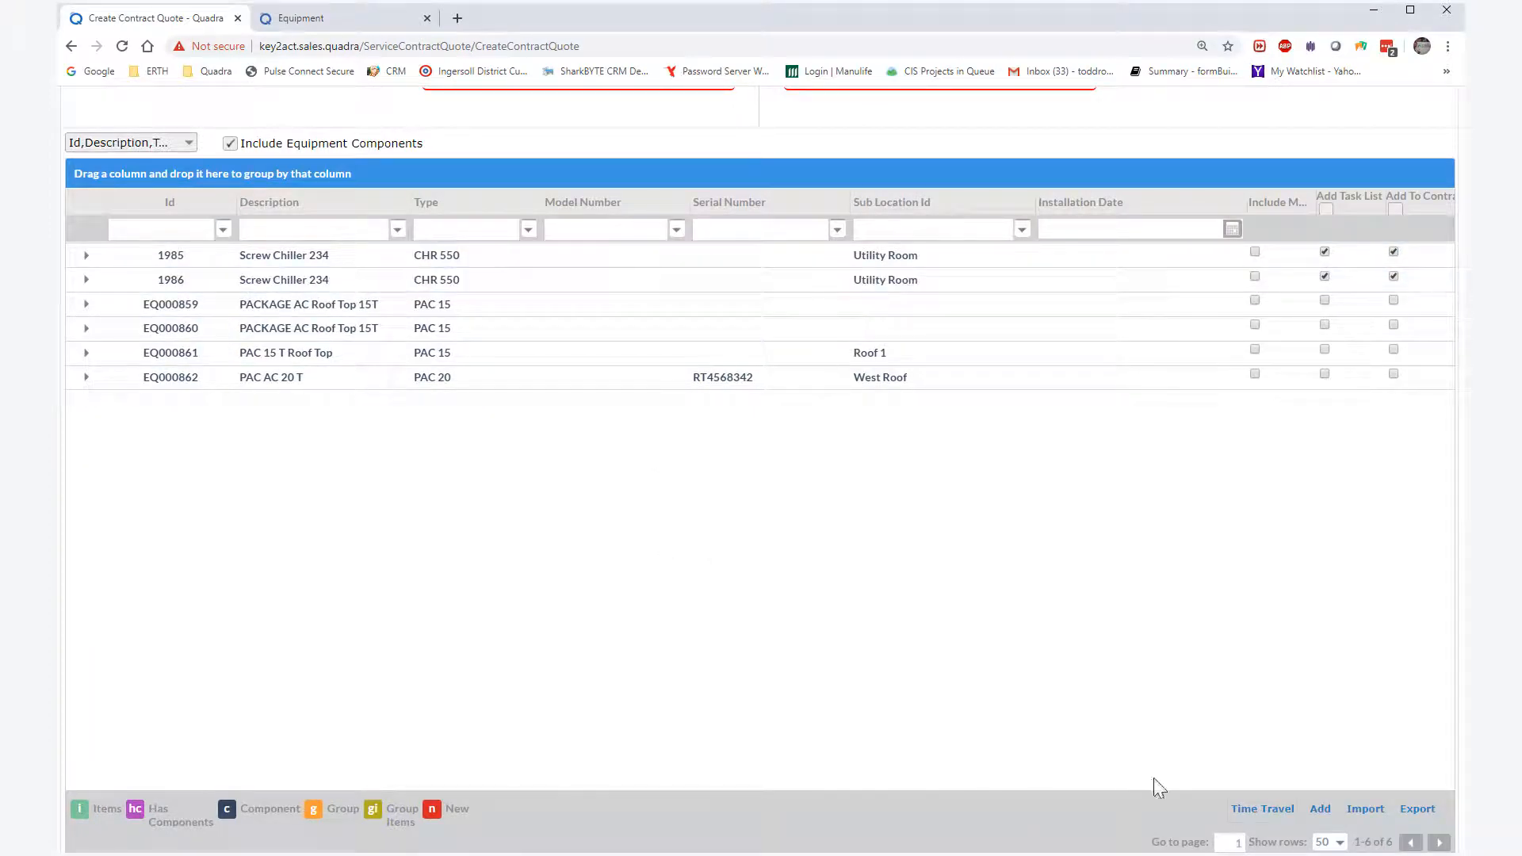
Open the equipment import, and in Excel's Master Equipment Entry Sheet select type PAC 20 for the last surveyed unit before returning to Quadra.
click(1364, 809)
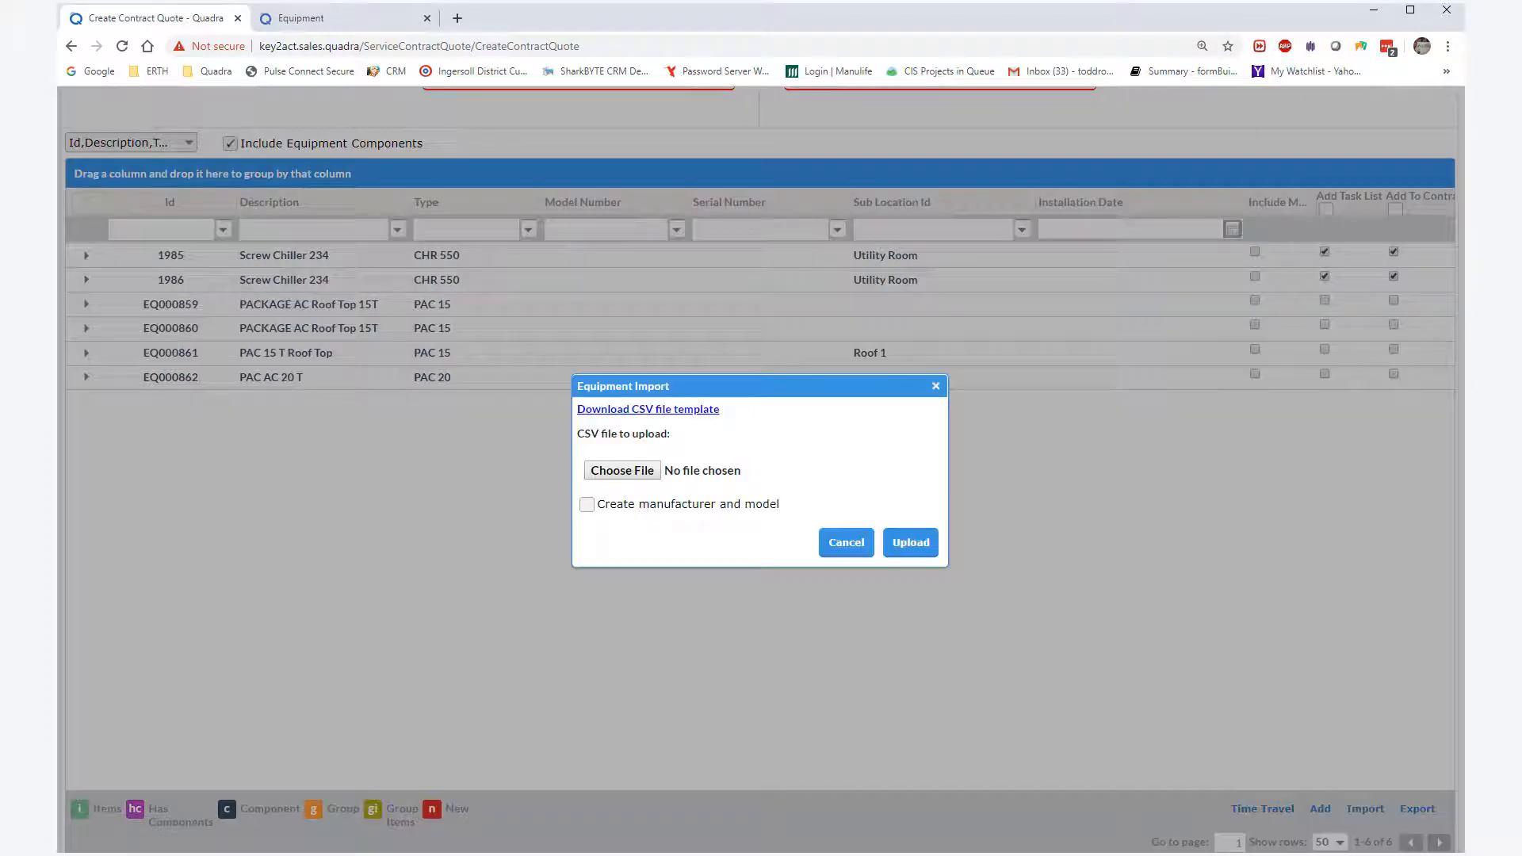
drag(403, 30, 341, 6)
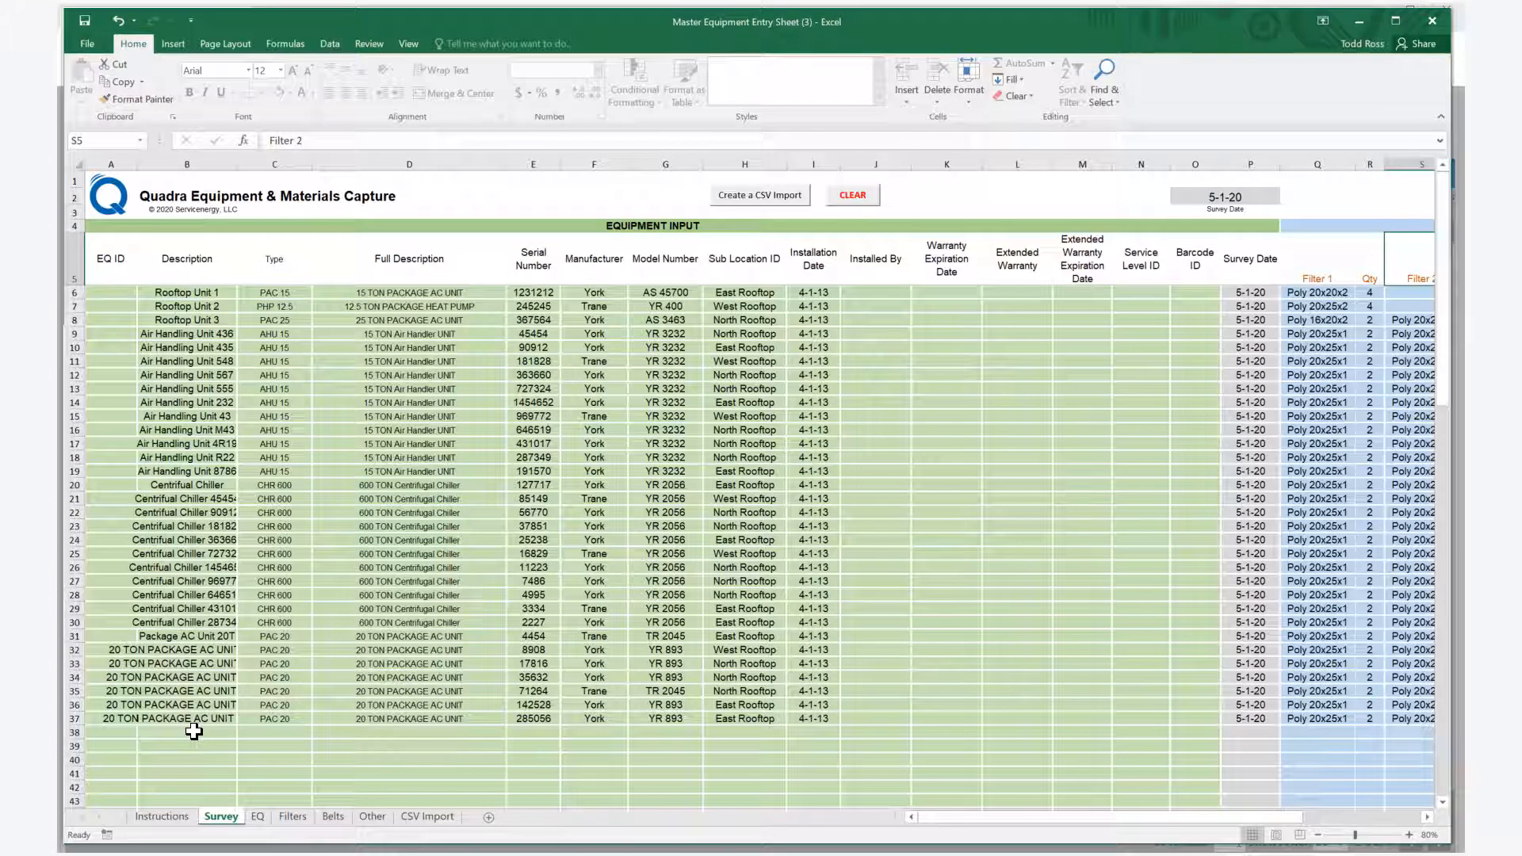
click(193, 731)
click(276, 718)
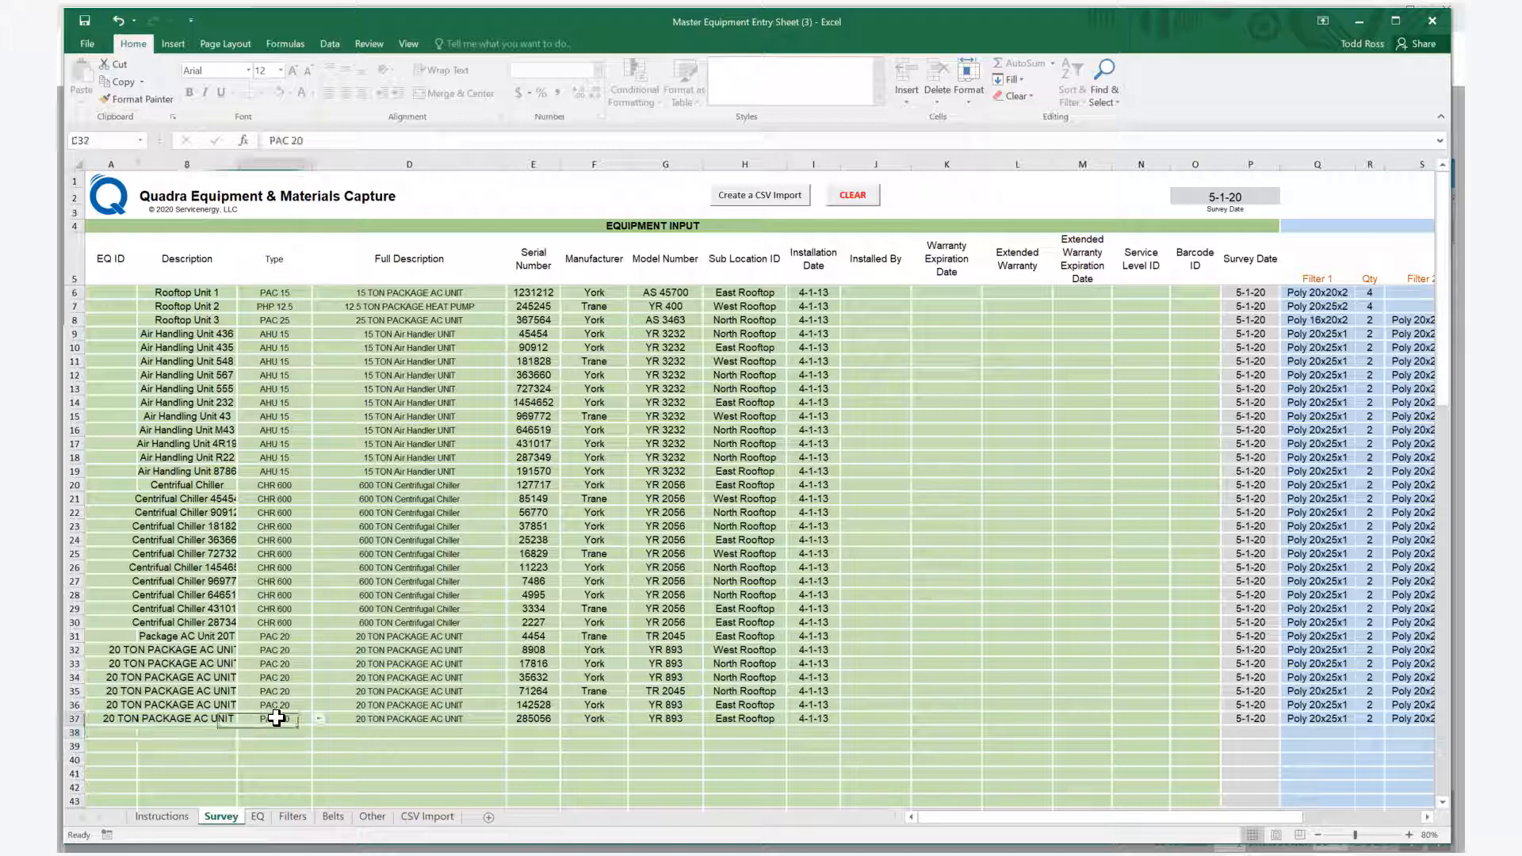
click(318, 718)
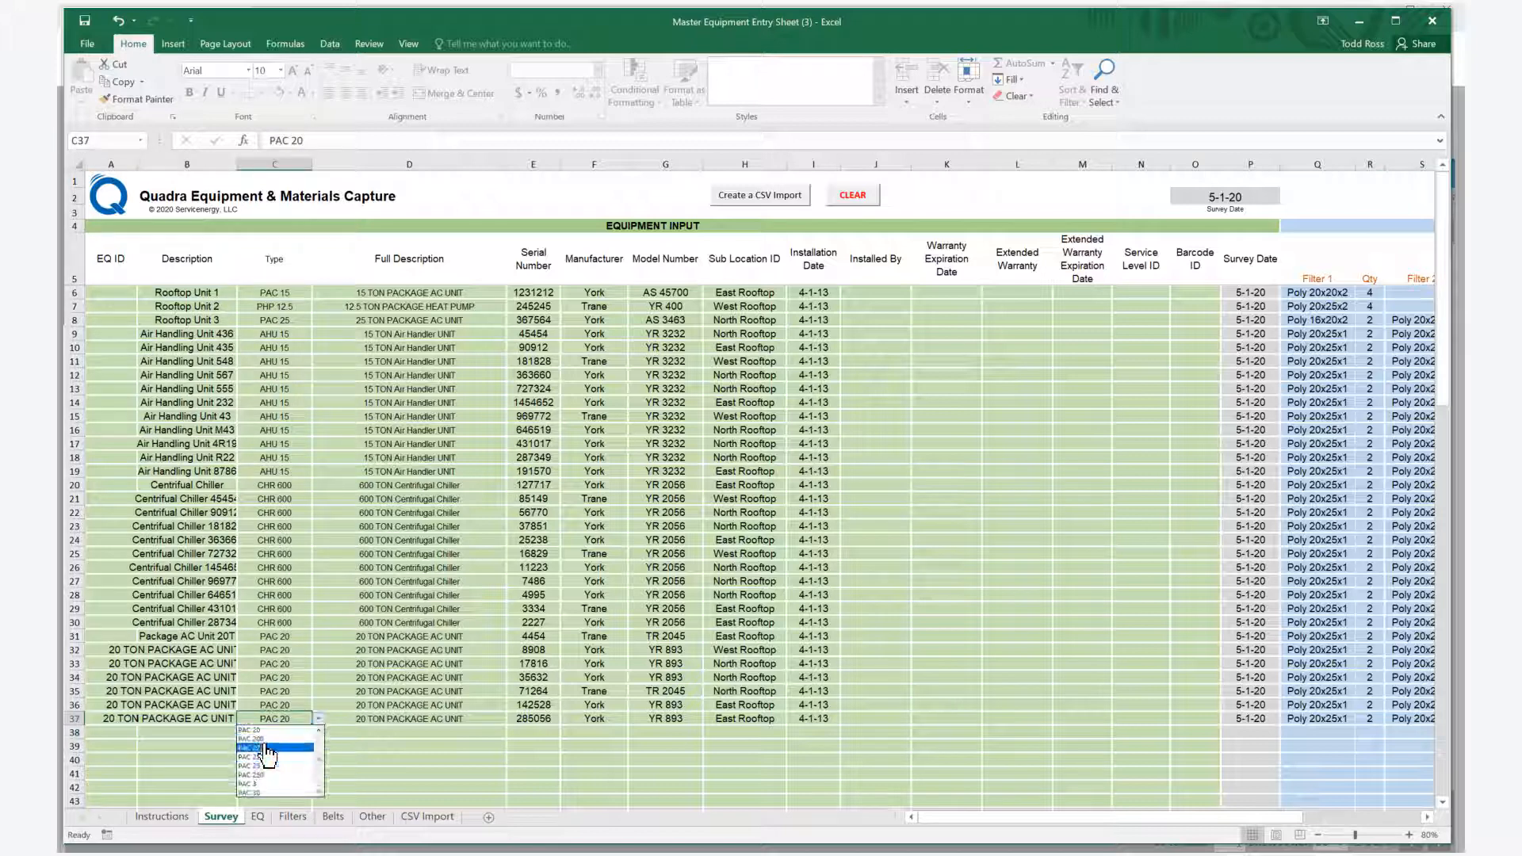
click(260, 730)
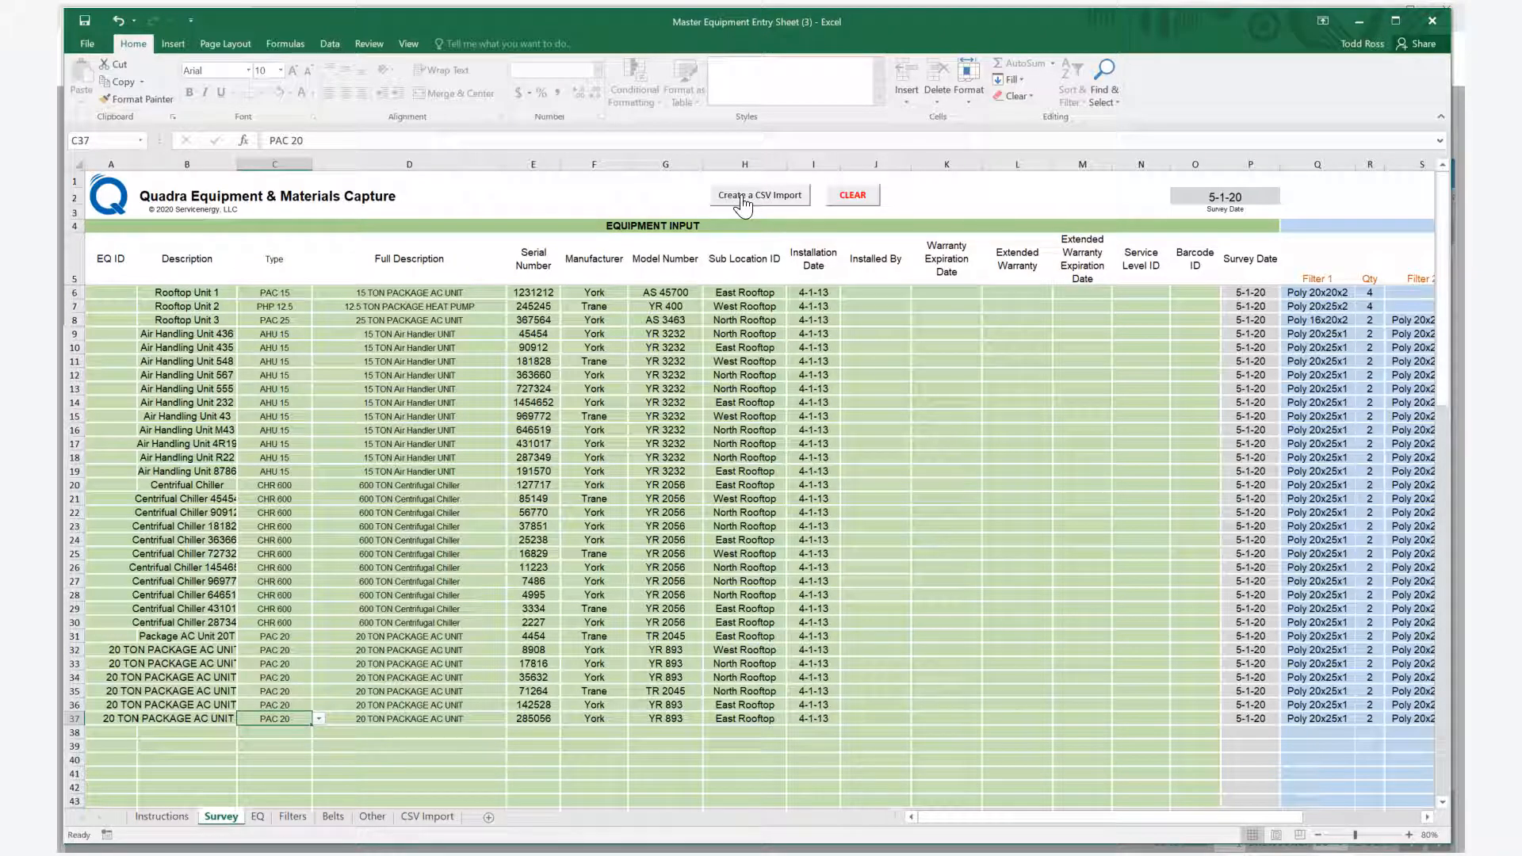
click(1357, 21)
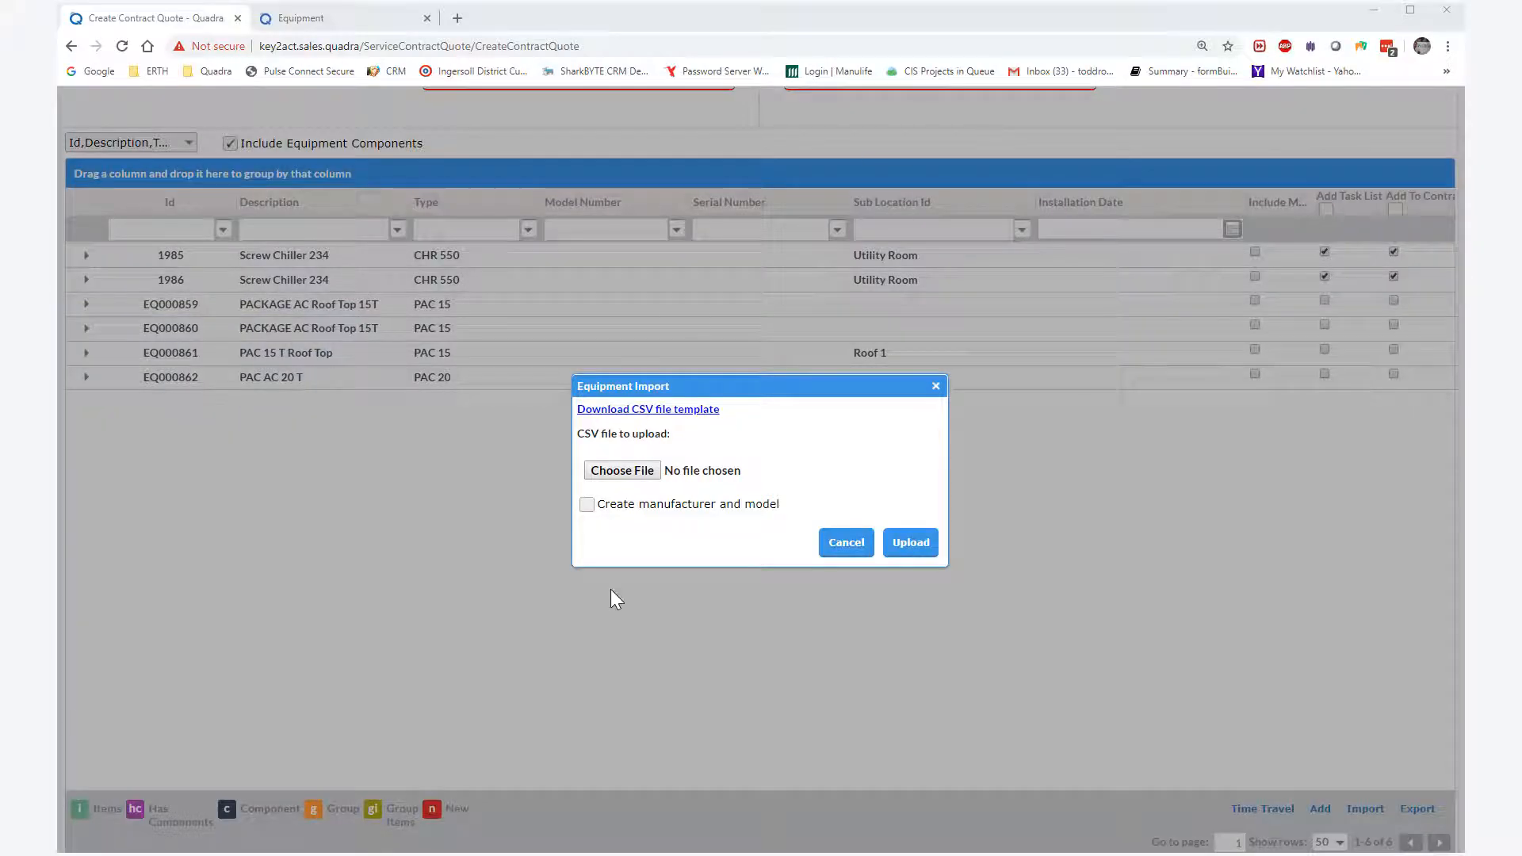
Import the equipment from LaurierBuildingSurvey_TR.csv with the option to create manufacturer and model enabled.
click(626, 471)
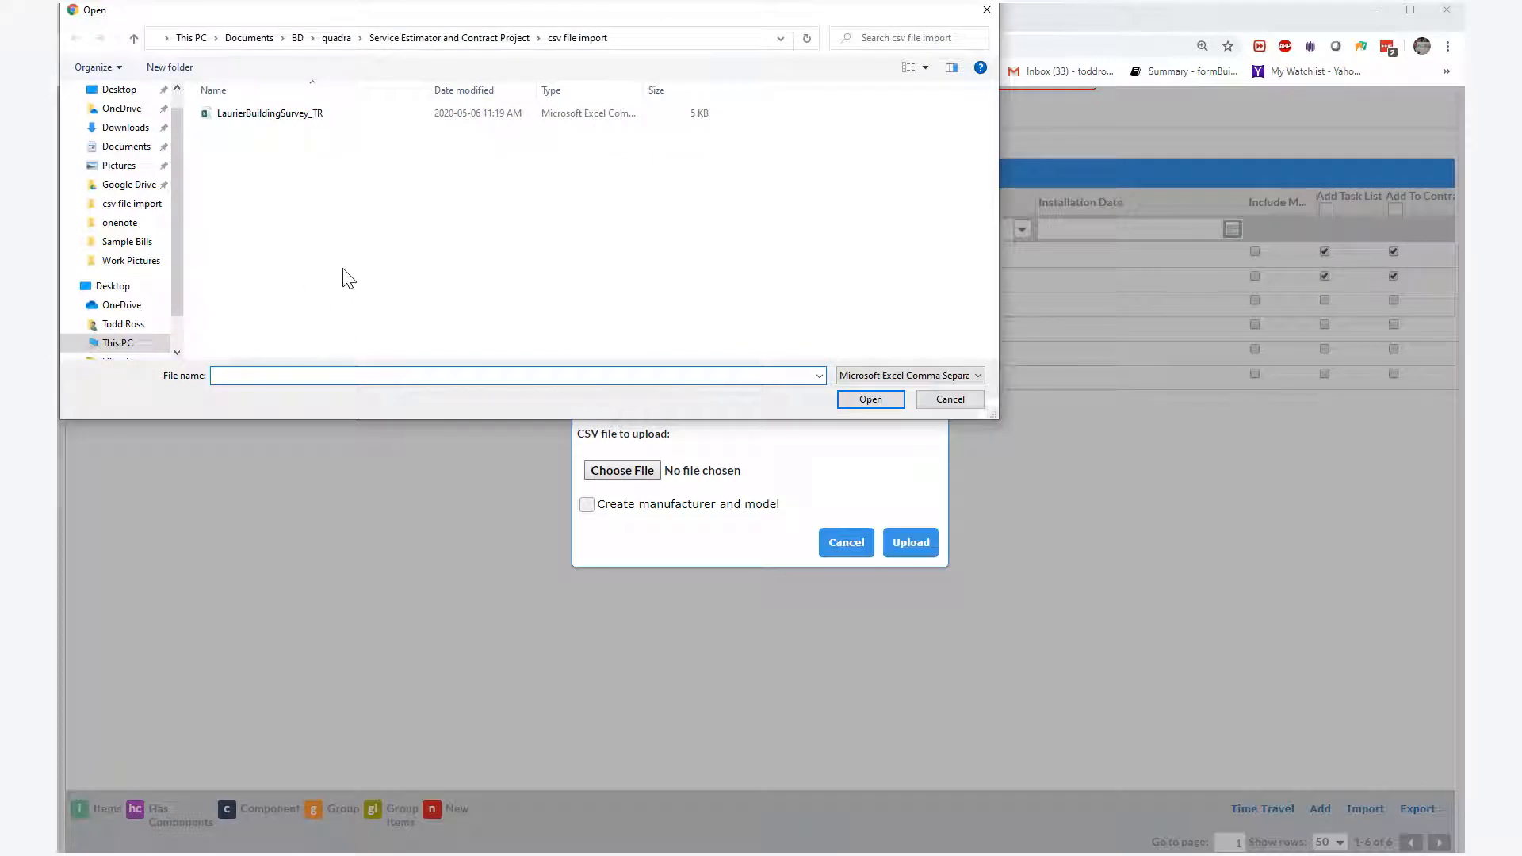
double_click(282, 117)
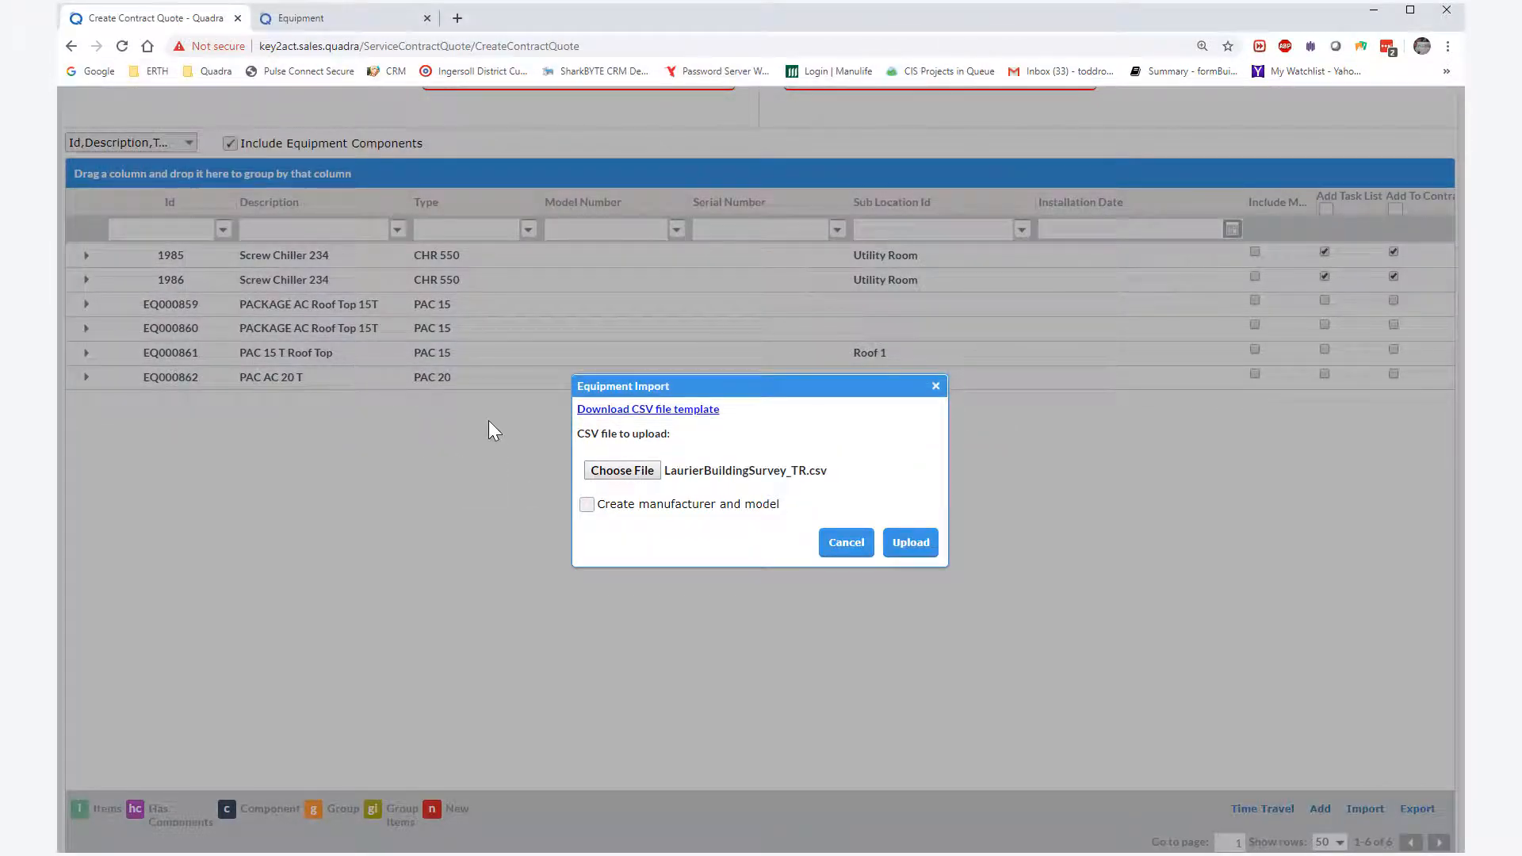
click(588, 505)
click(904, 547)
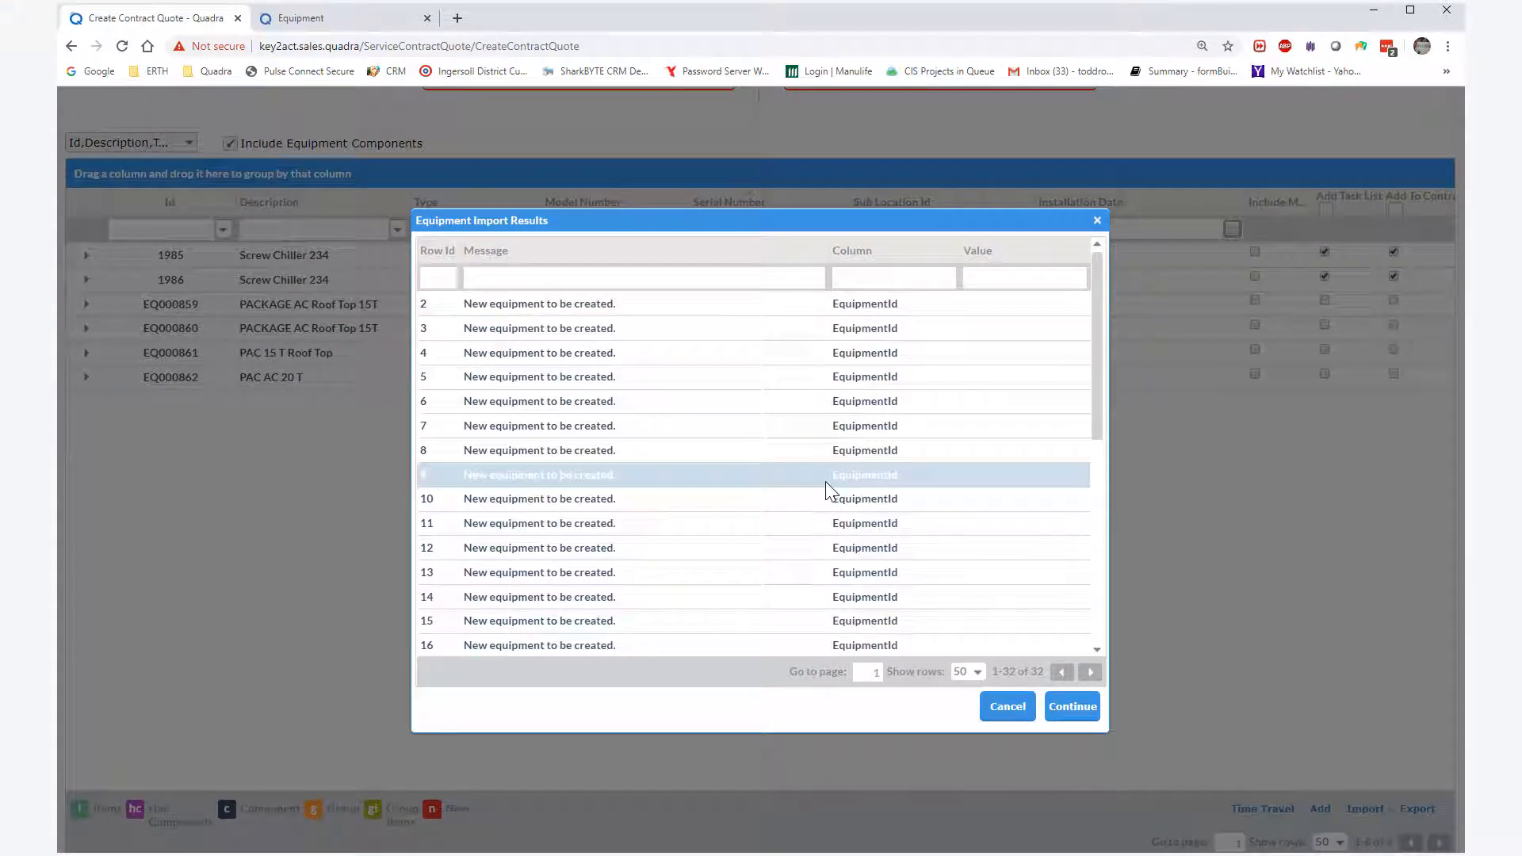
scroll(827, 489, down, 2)
scroll(827, 489, down, 5)
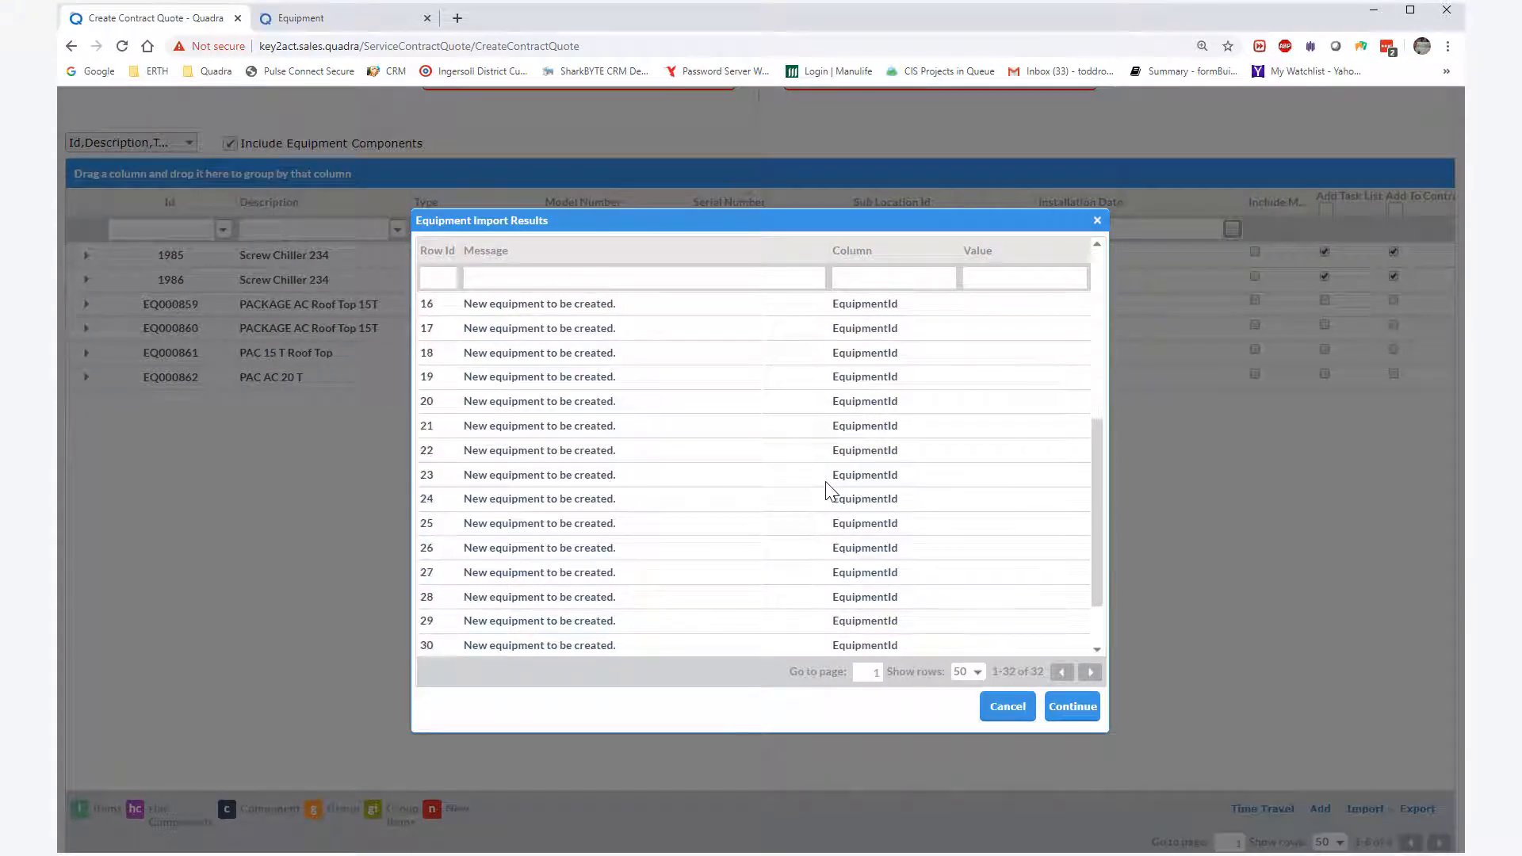
click(1075, 708)
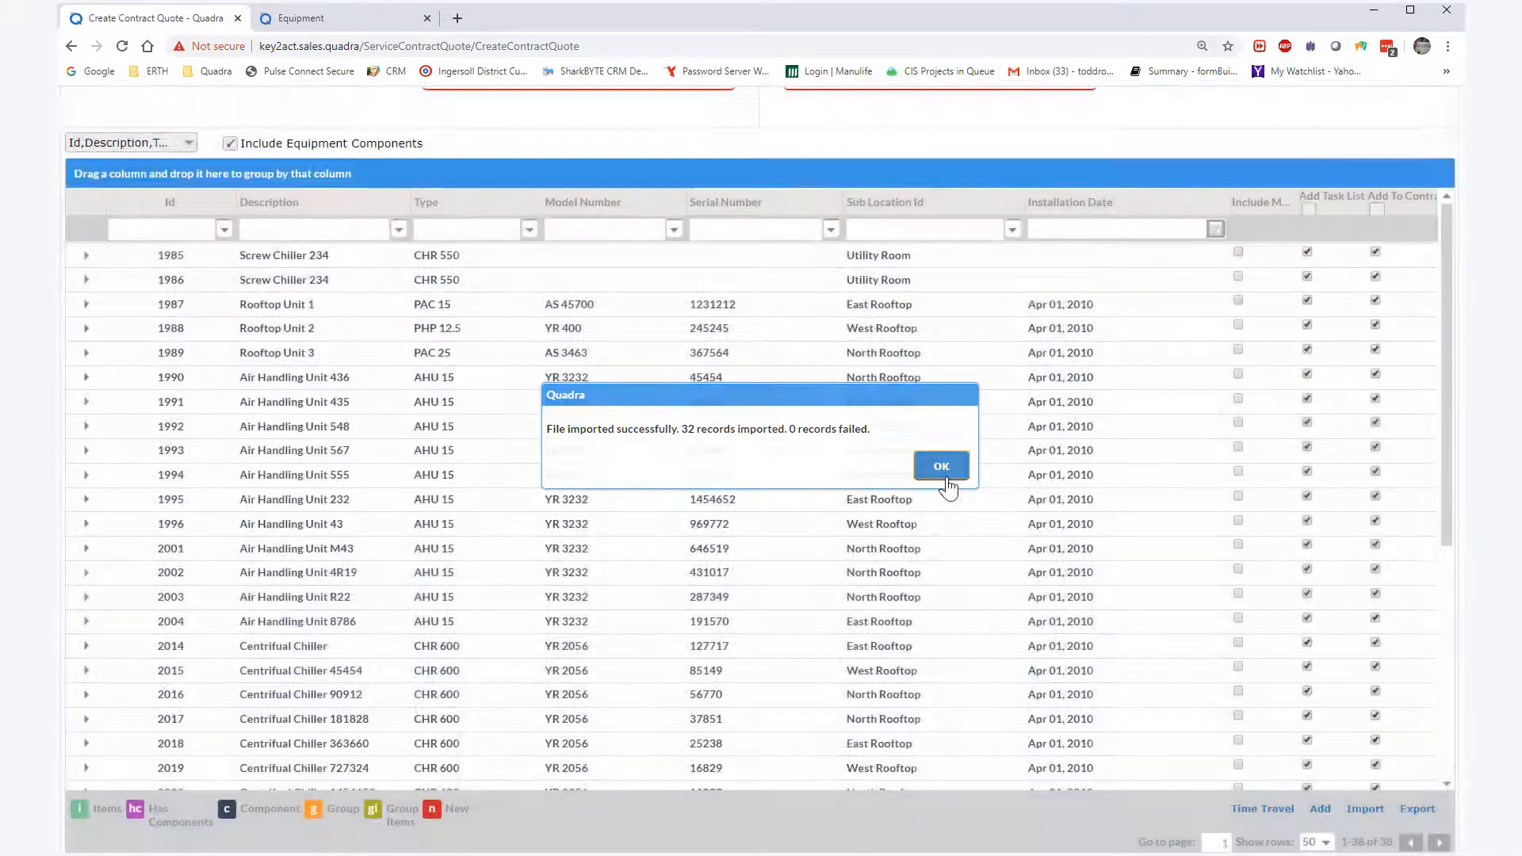
click(942, 473)
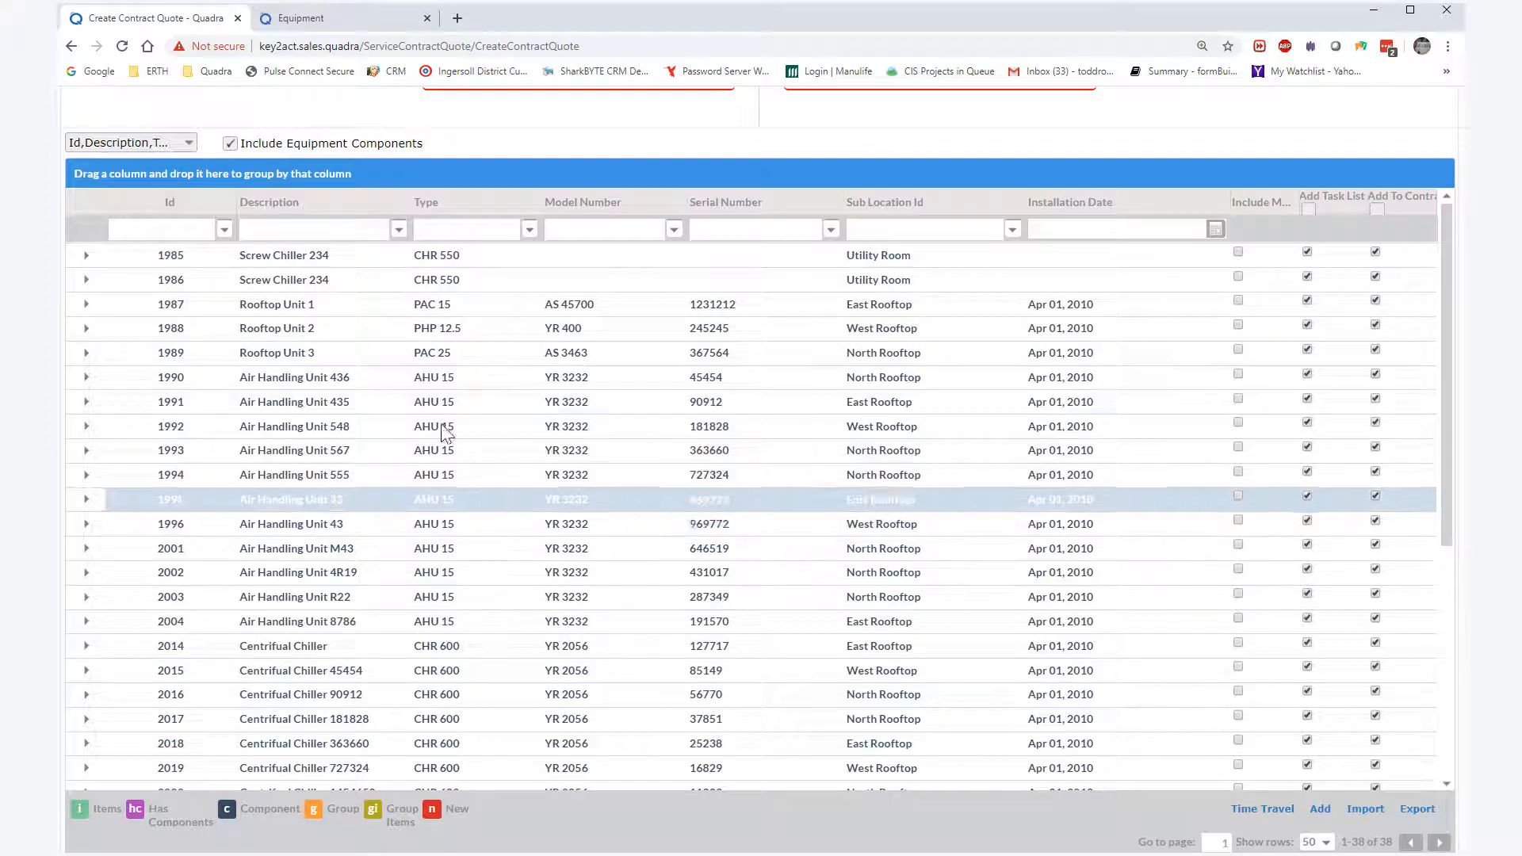
Include materials for Air Handling Unit 436, adding the 16" V-belt and the 16"x20"x1" high capacity pleated filter.
scroll(446, 388, down, 3)
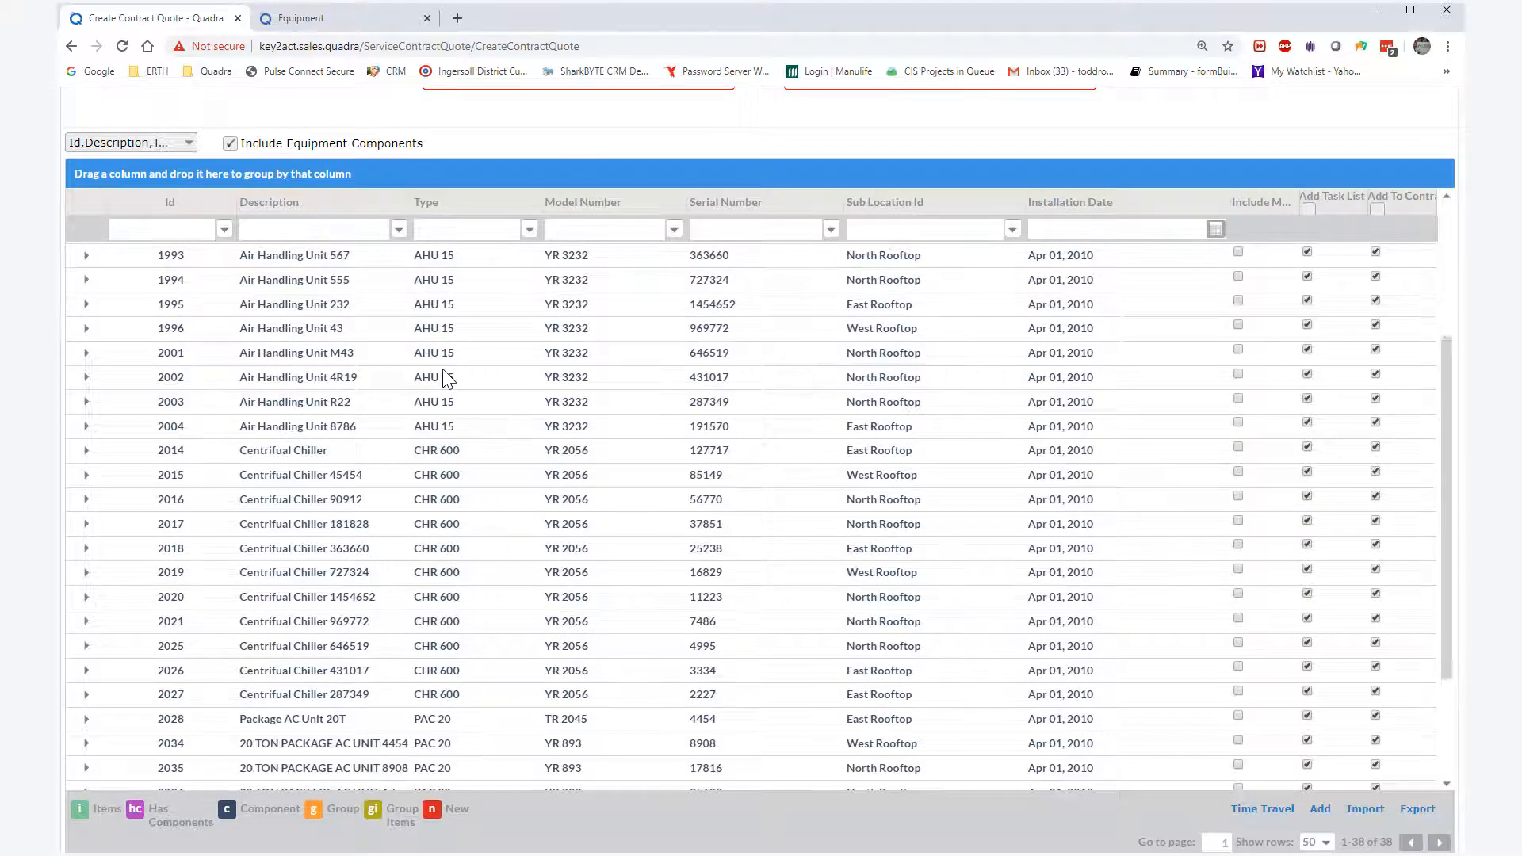
scroll(449, 379, down, 3)
scroll(448, 379, up, 3)
scroll(449, 379, up, 3)
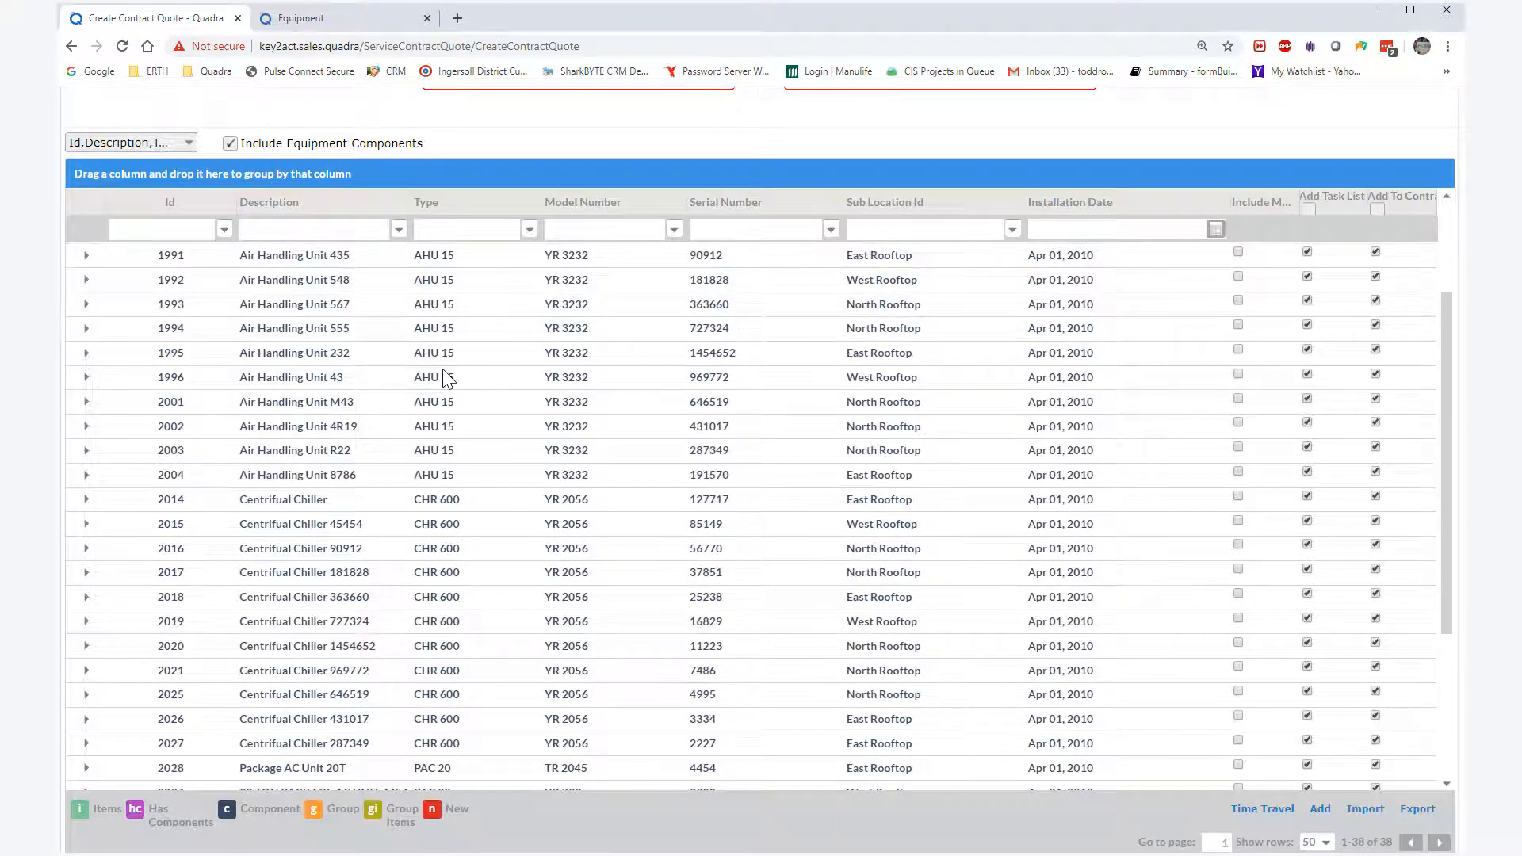
scroll(449, 379, up, 1)
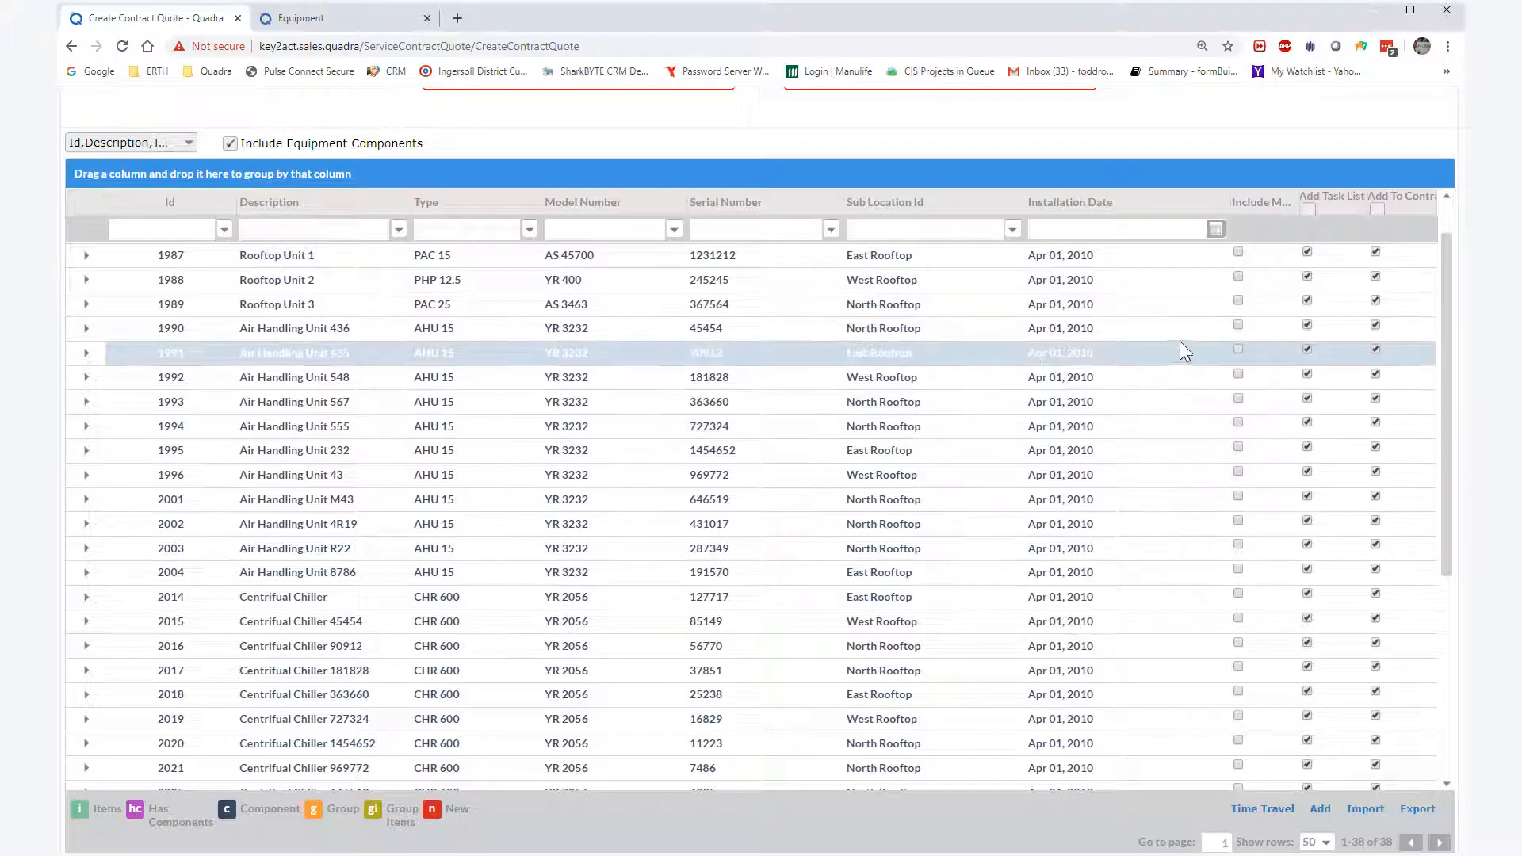
click(1238, 327)
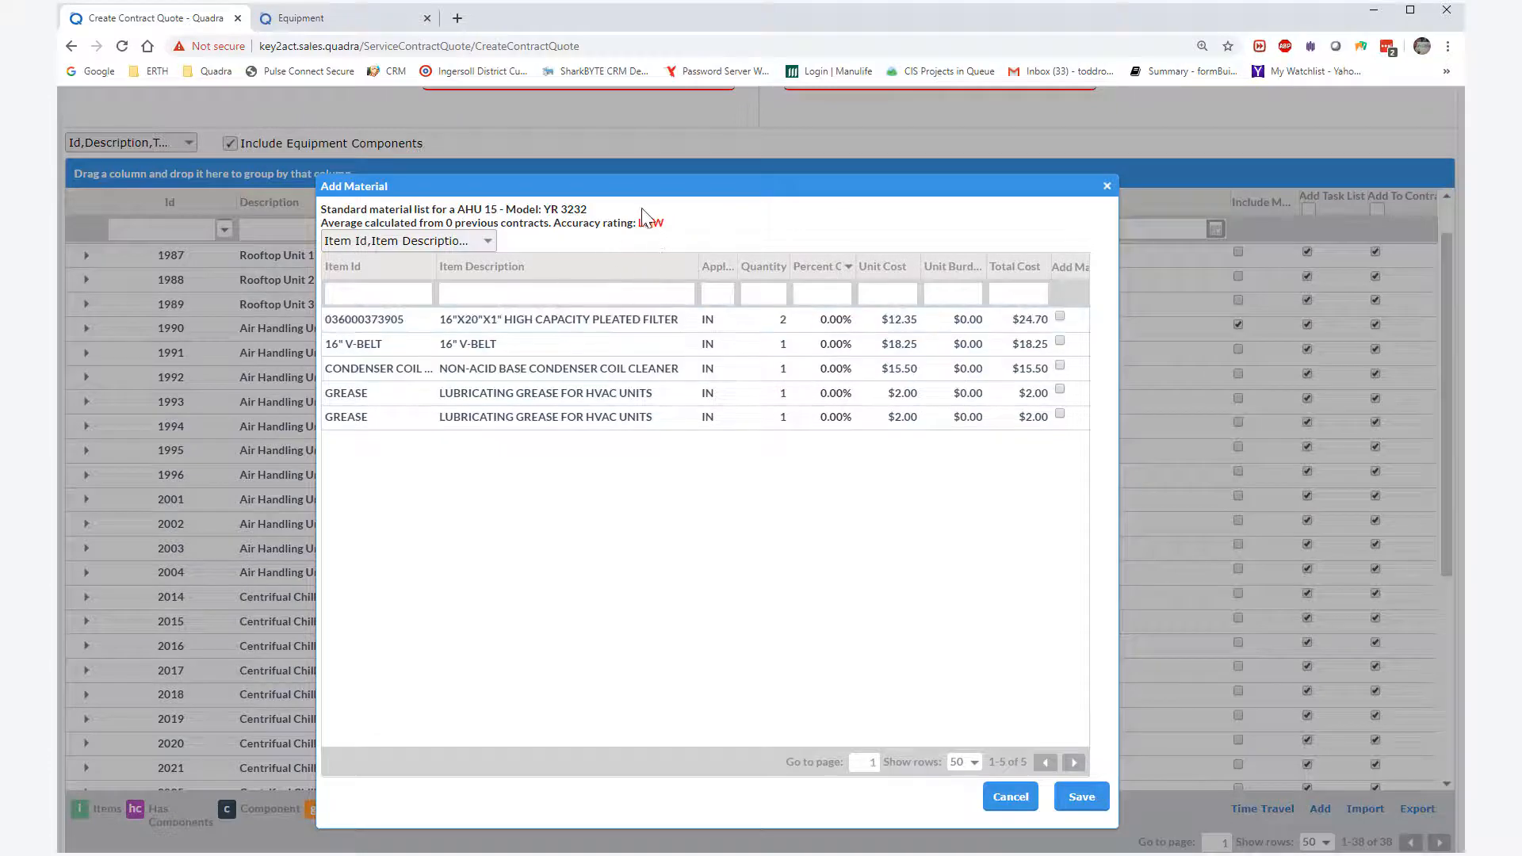
click(666, 325)
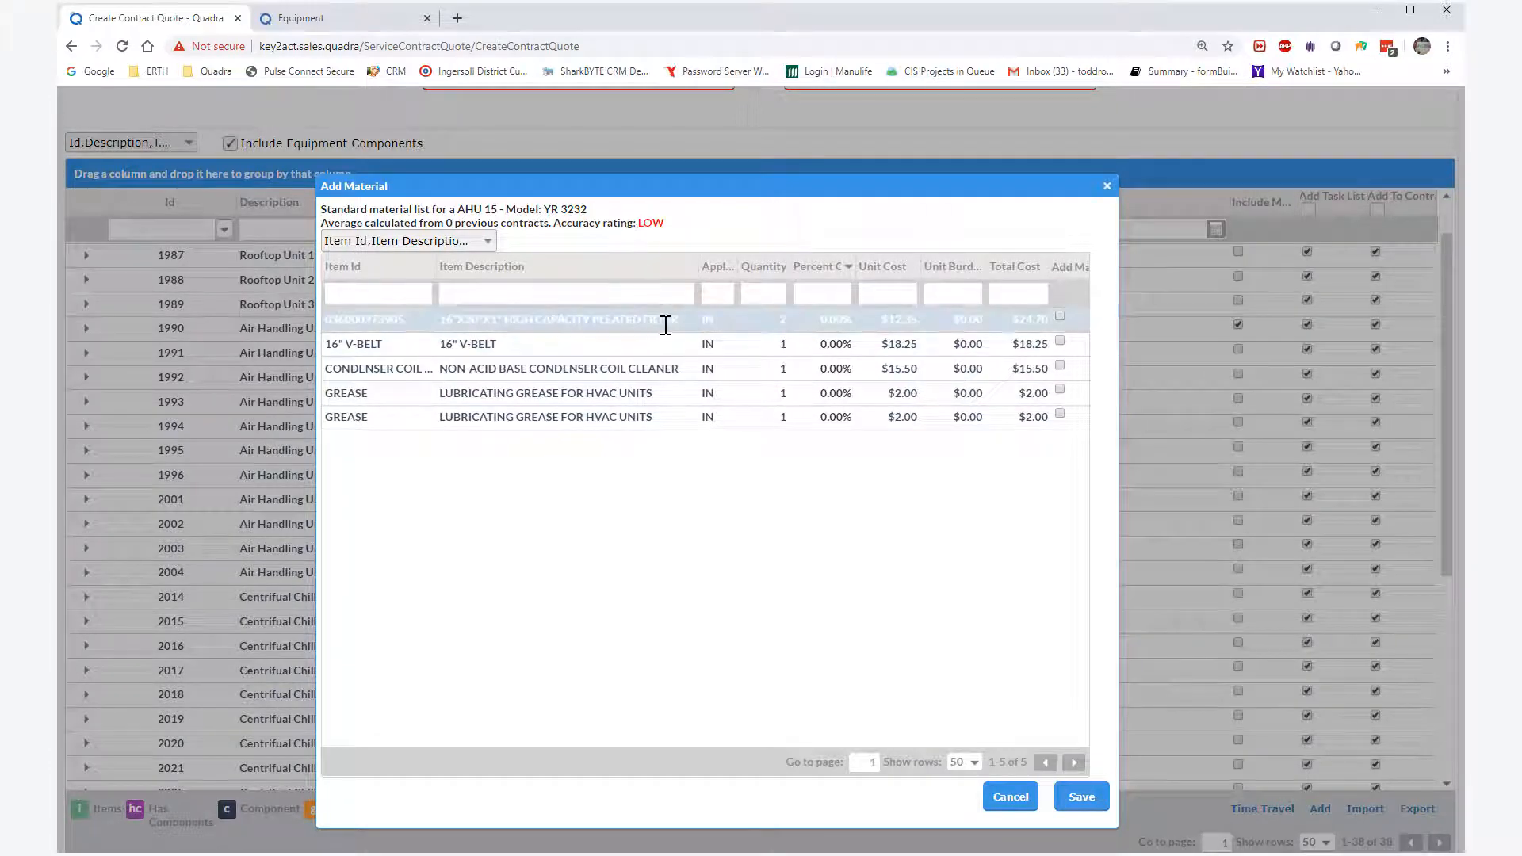
click(615, 348)
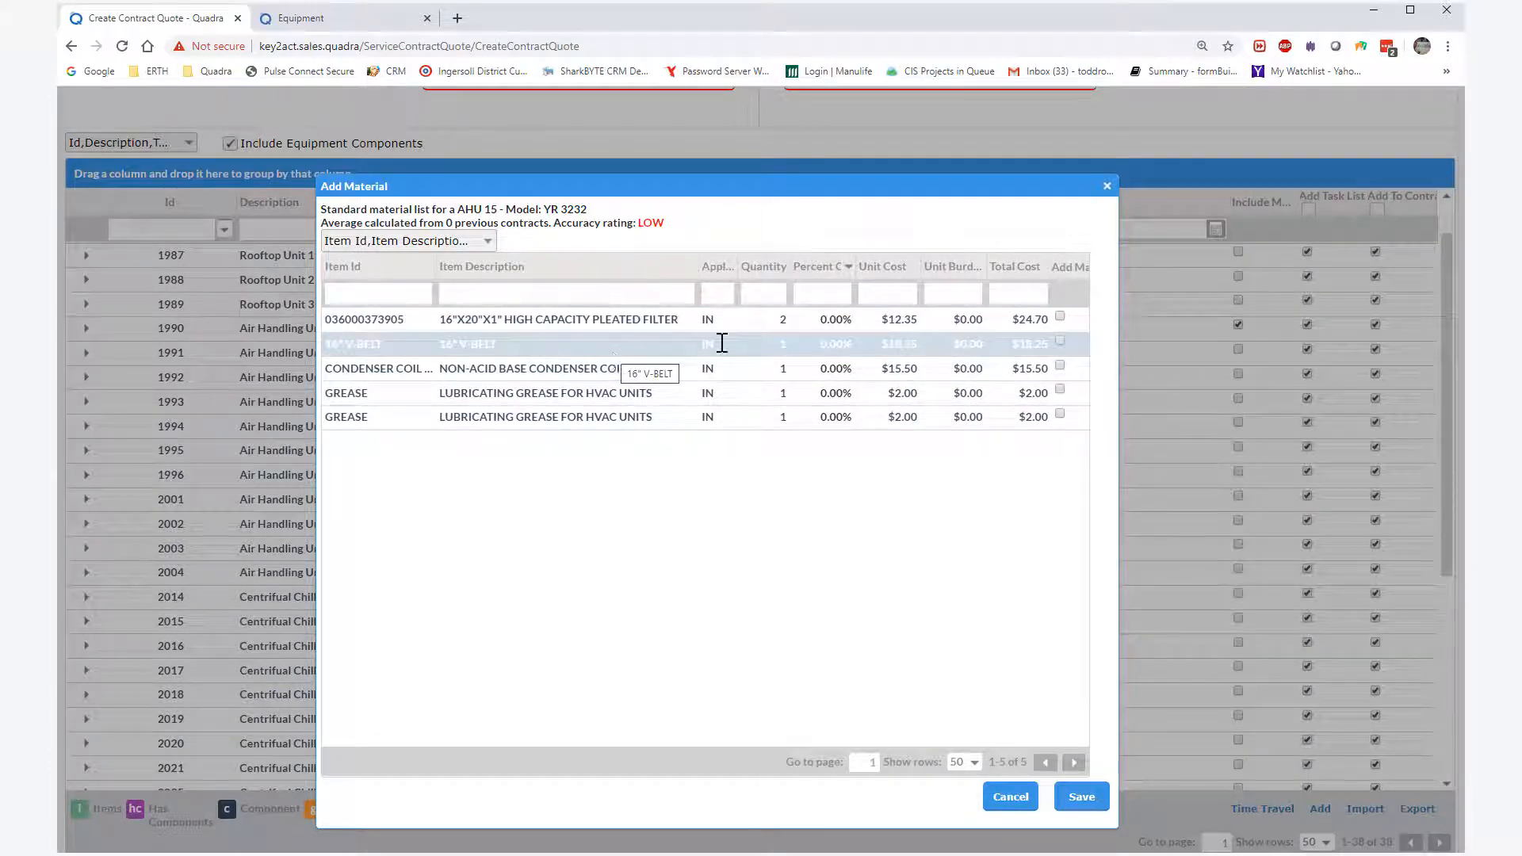
click(1060, 342)
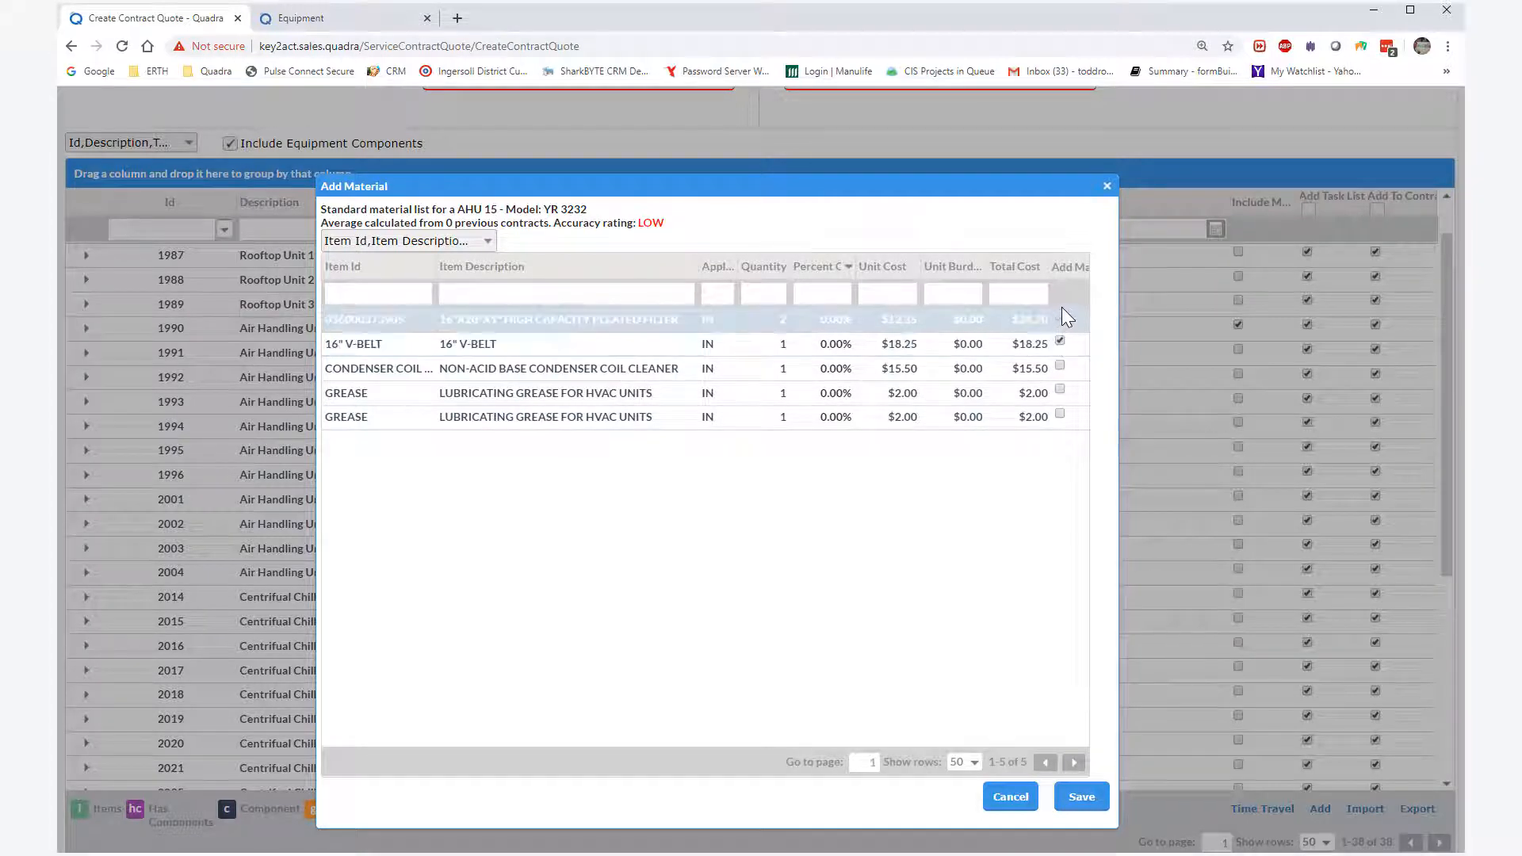
click(1060, 318)
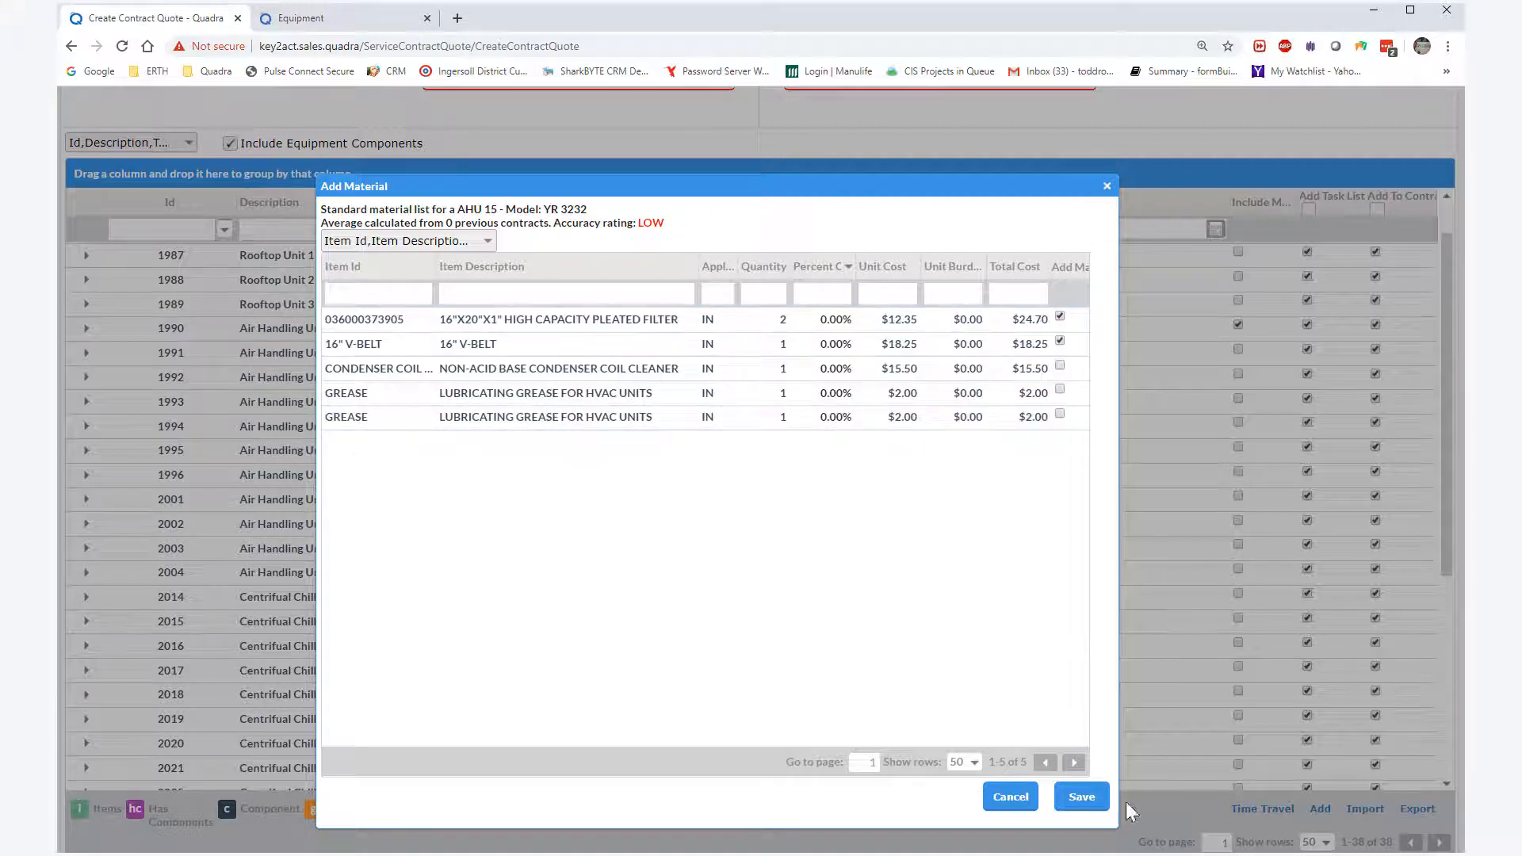
click(1082, 799)
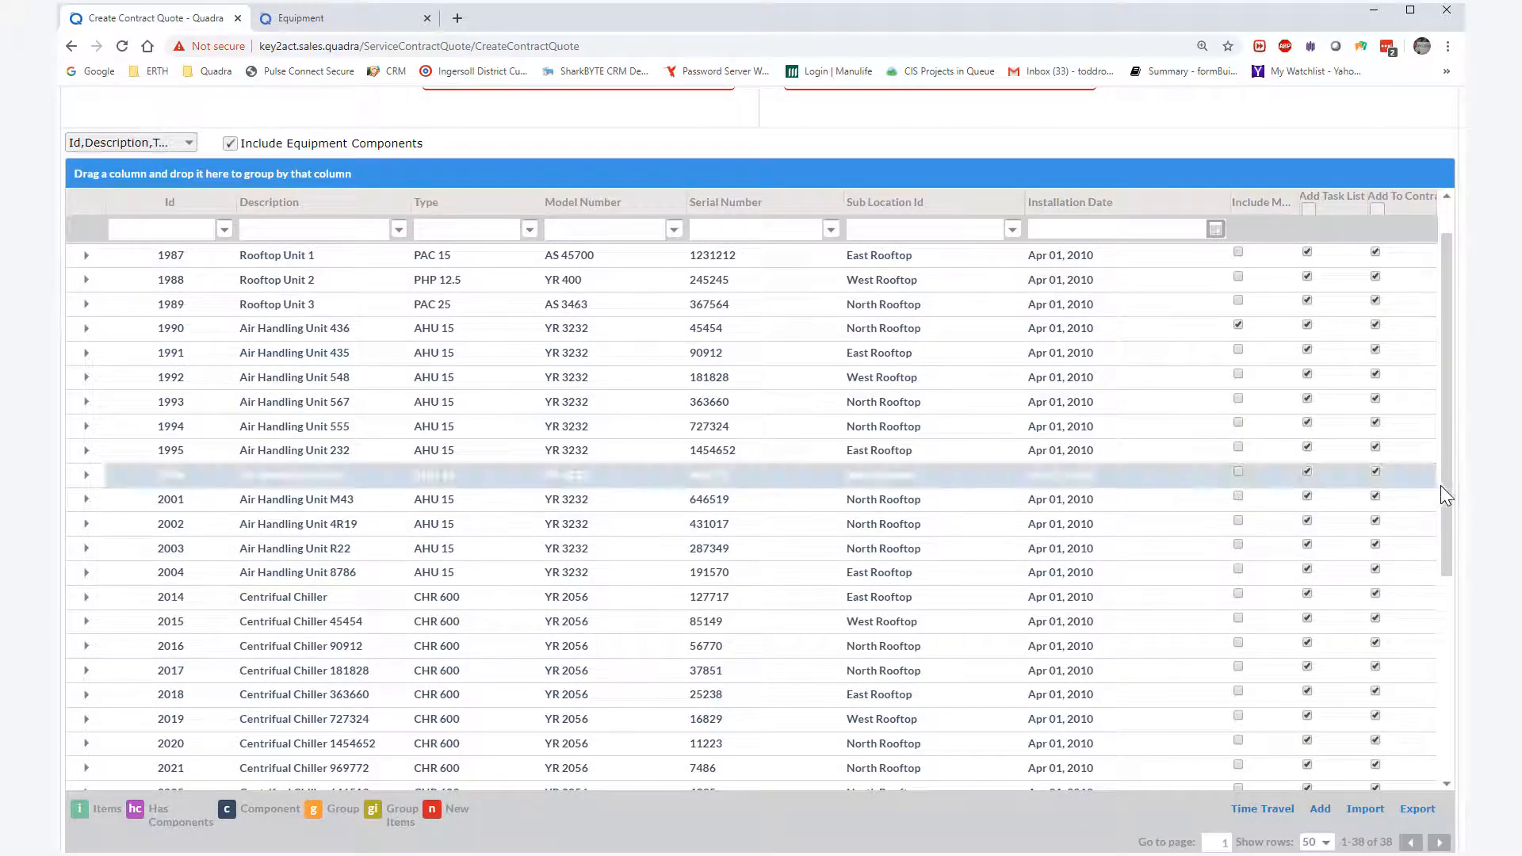
Add the four imported PAC units, EQ000859 through EQ000862, to the contract.
scroll(1453, 493, down, 5)
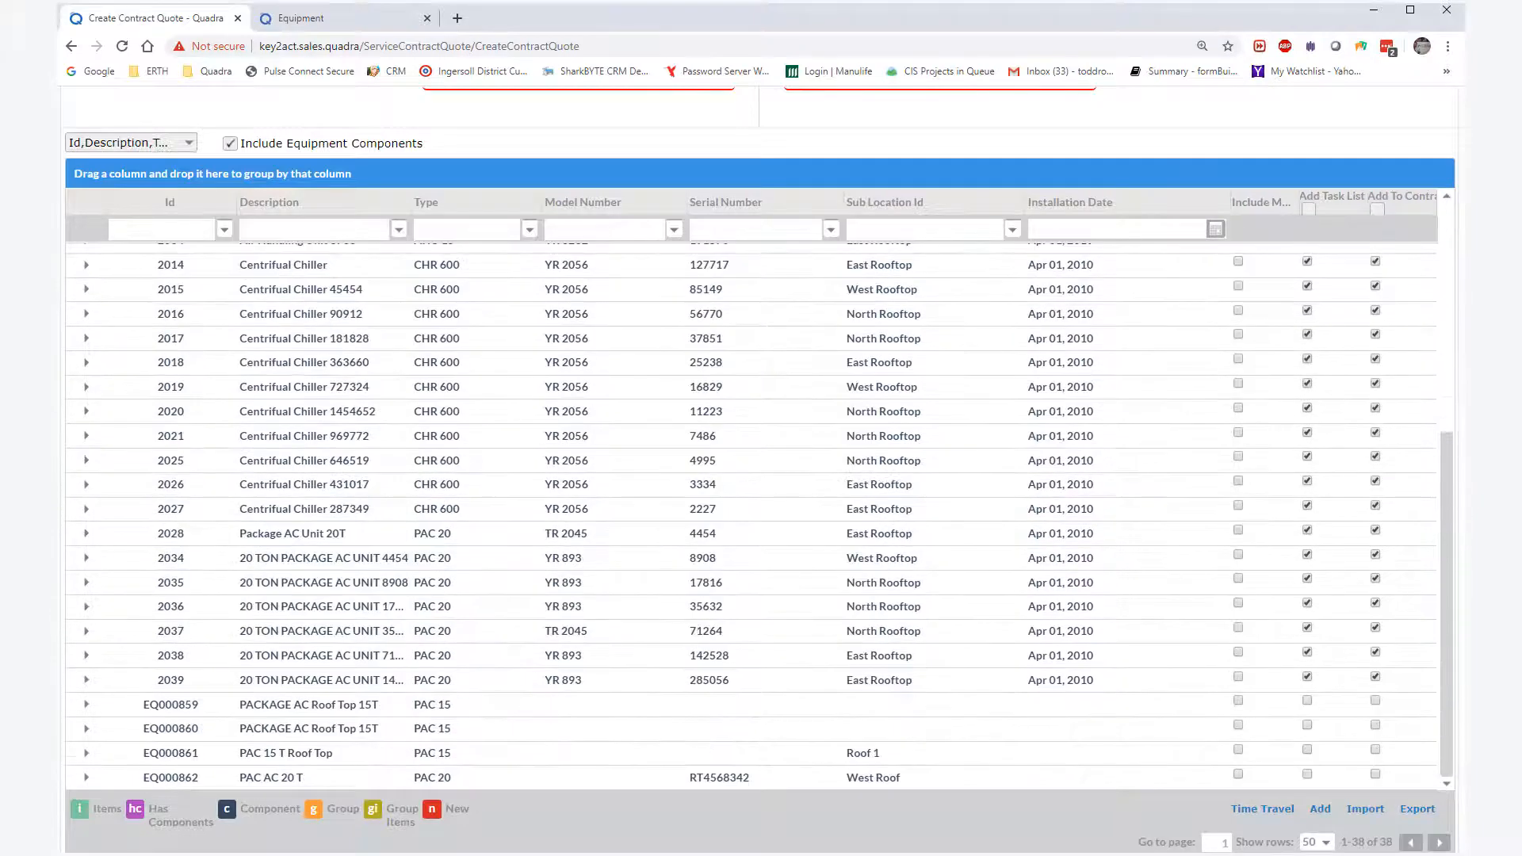
click(1378, 701)
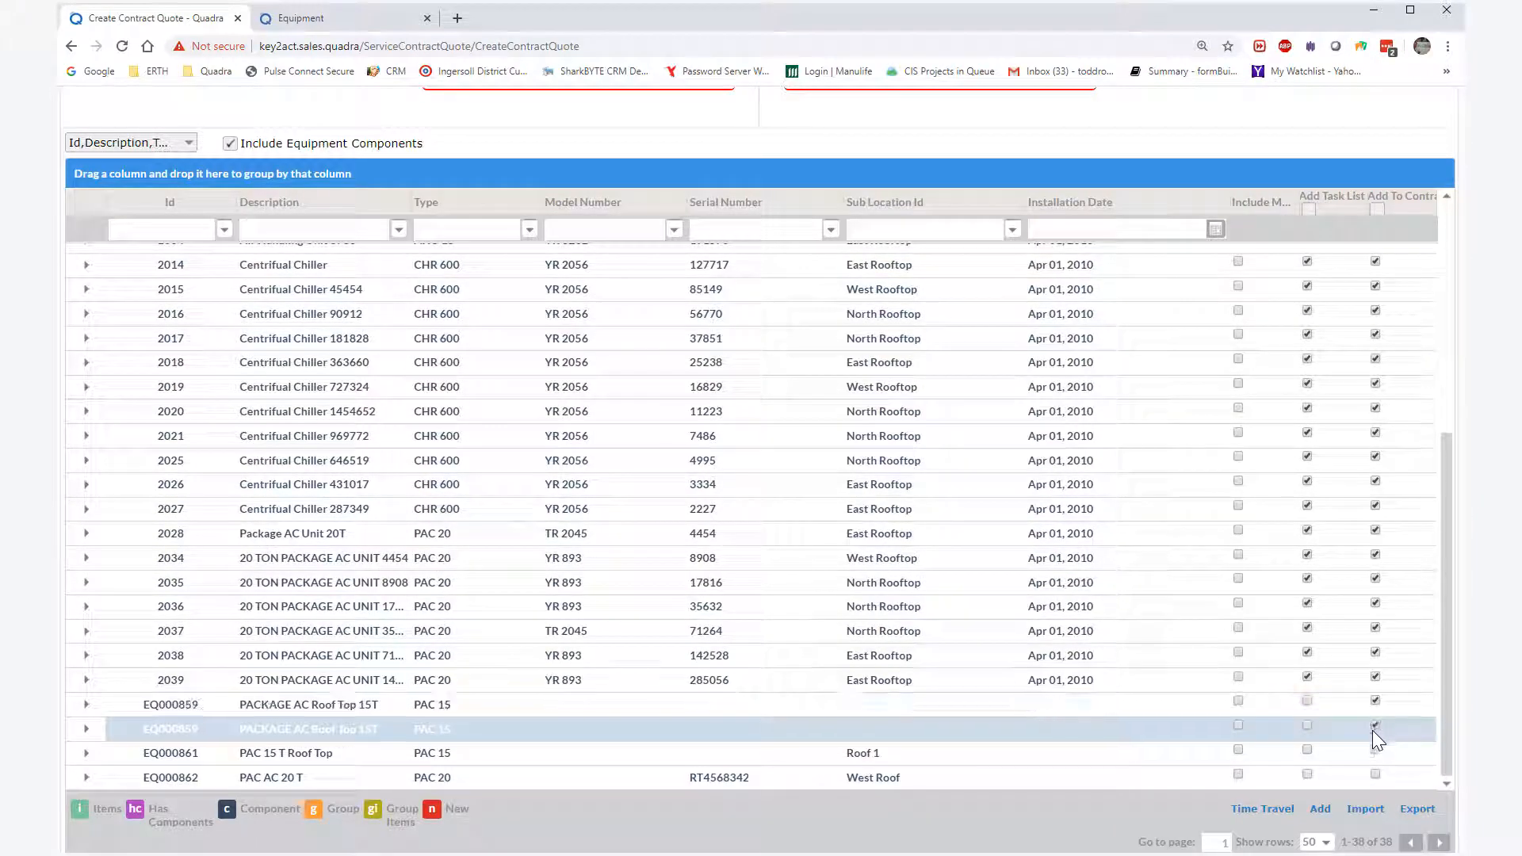
click(1374, 726)
click(1376, 752)
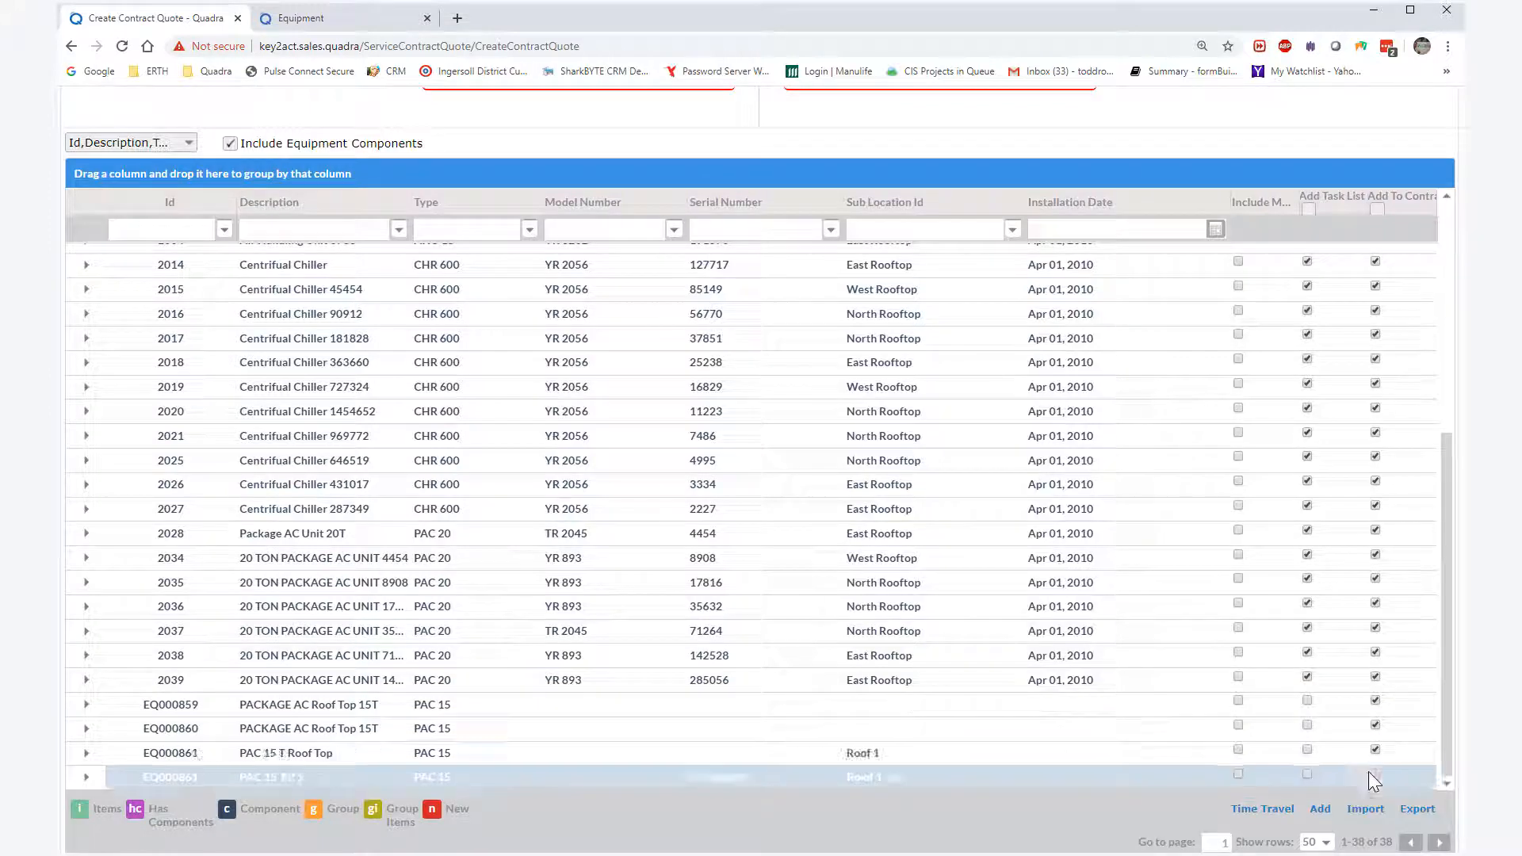
click(1375, 775)
Add 1 hour of travel time on Screw Chiller 234 (1985), using TX - Extended Item and the Travel Time item, and create the service contract.
click(1265, 809)
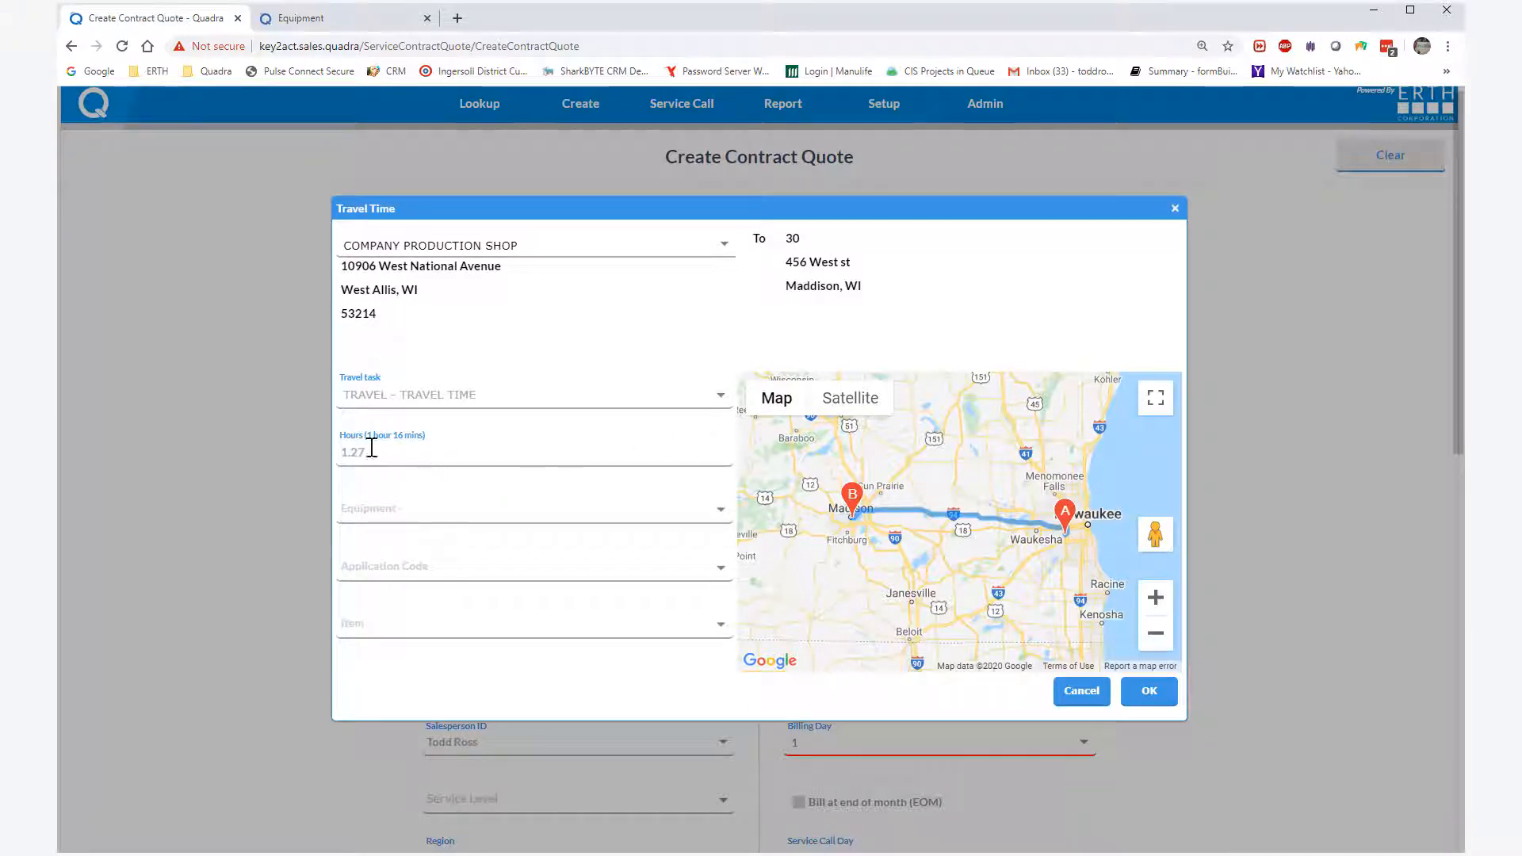
drag(371, 451, 326, 448)
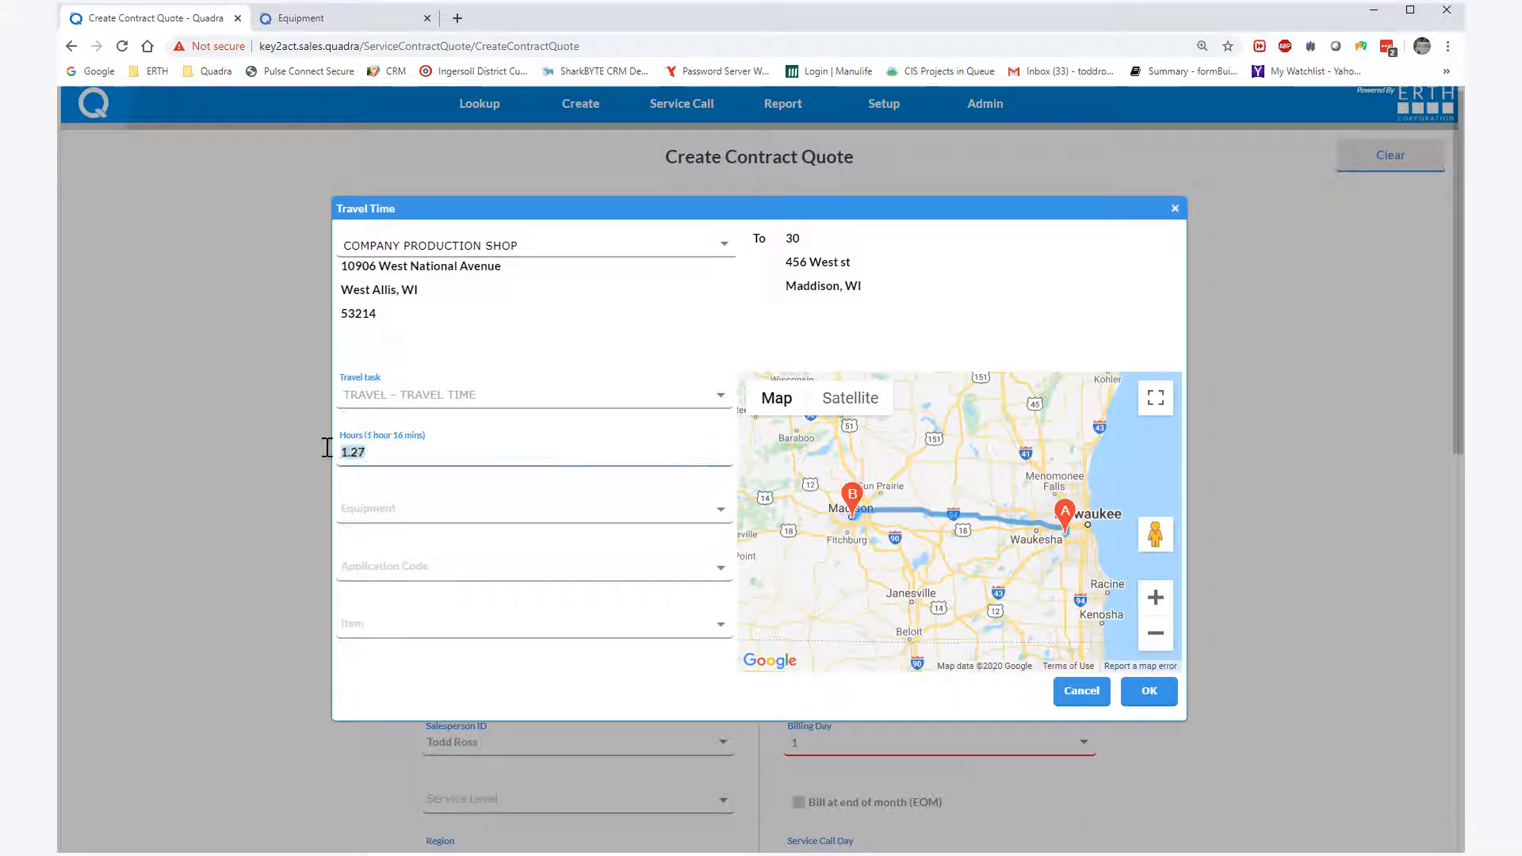
text(1)
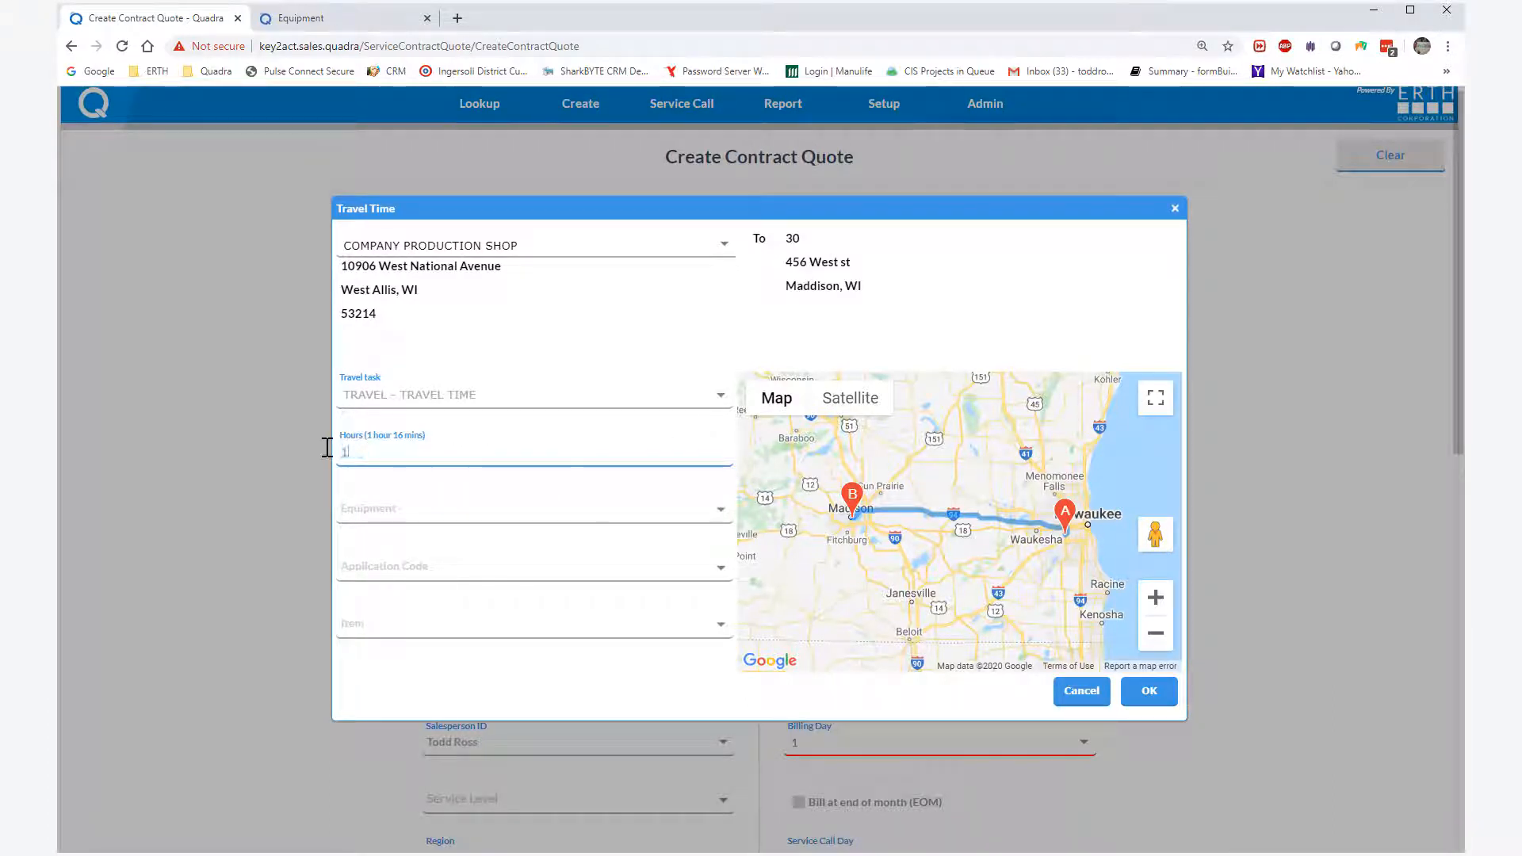
click(367, 512)
click(371, 570)
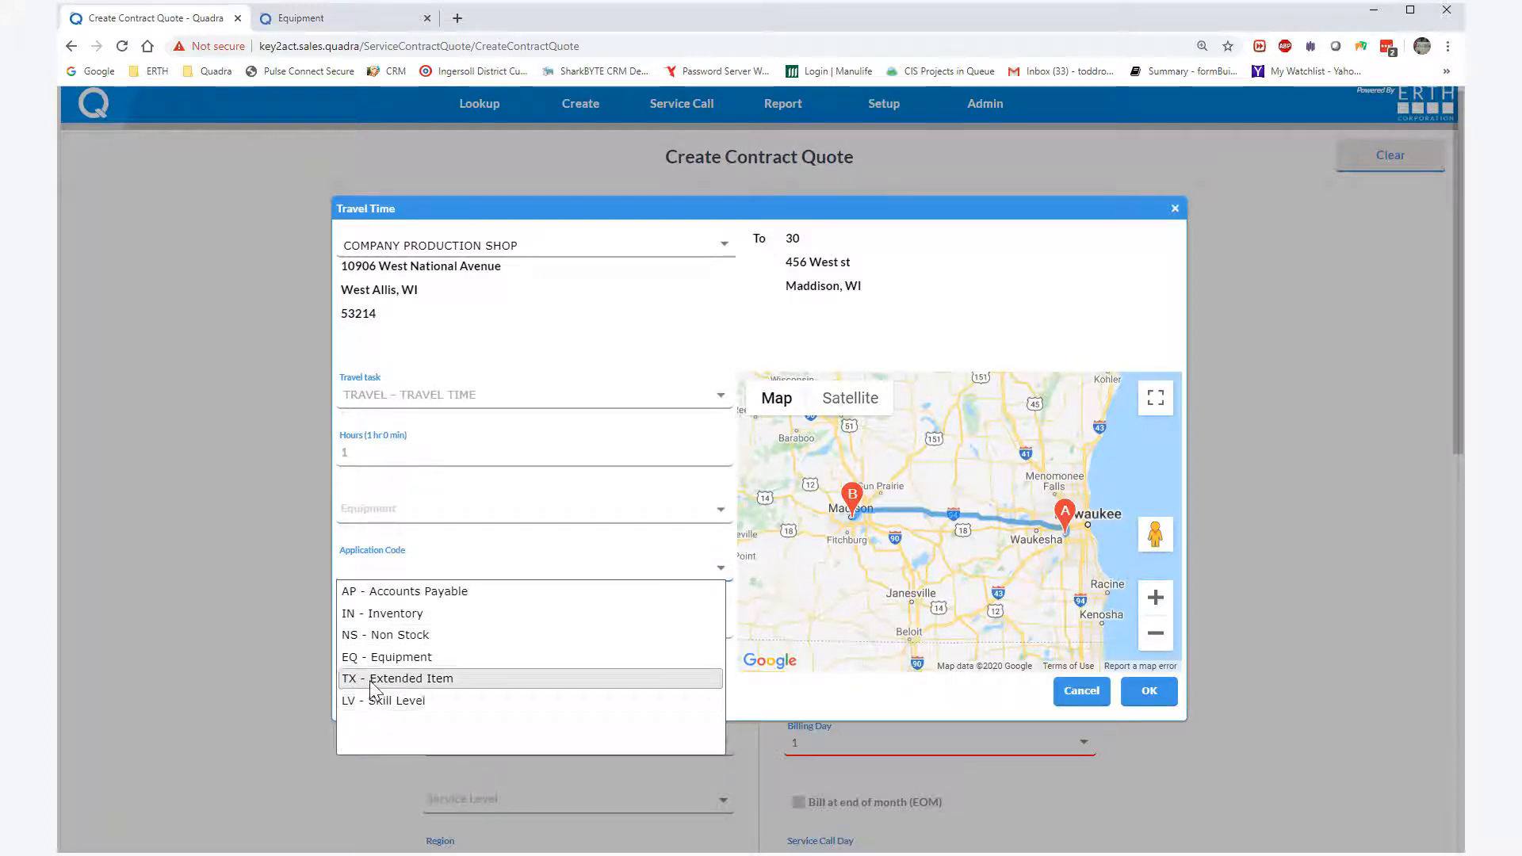
click(373, 682)
click(384, 626)
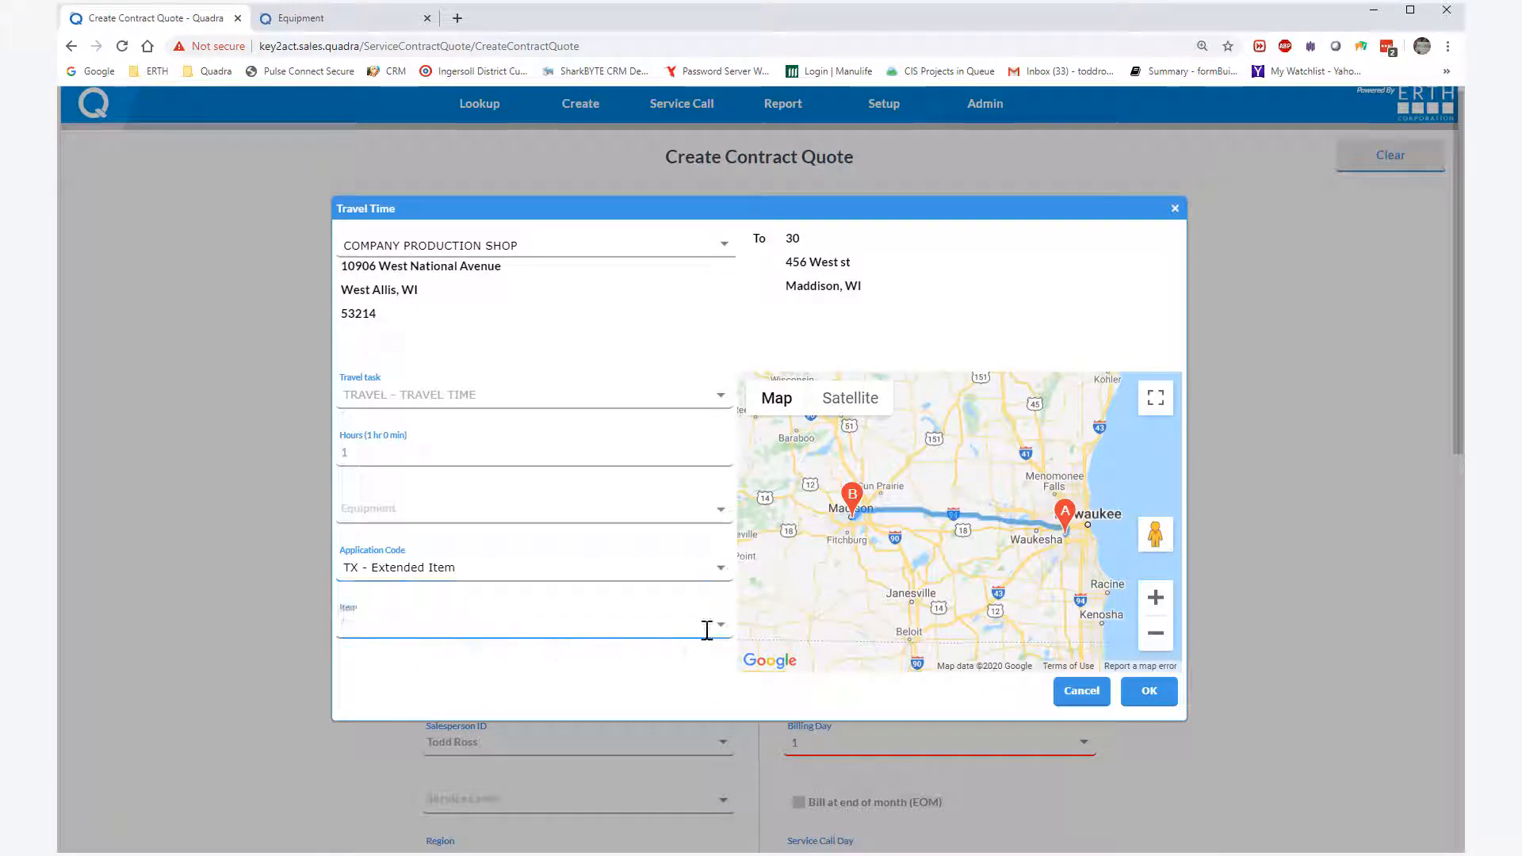
text(tra)
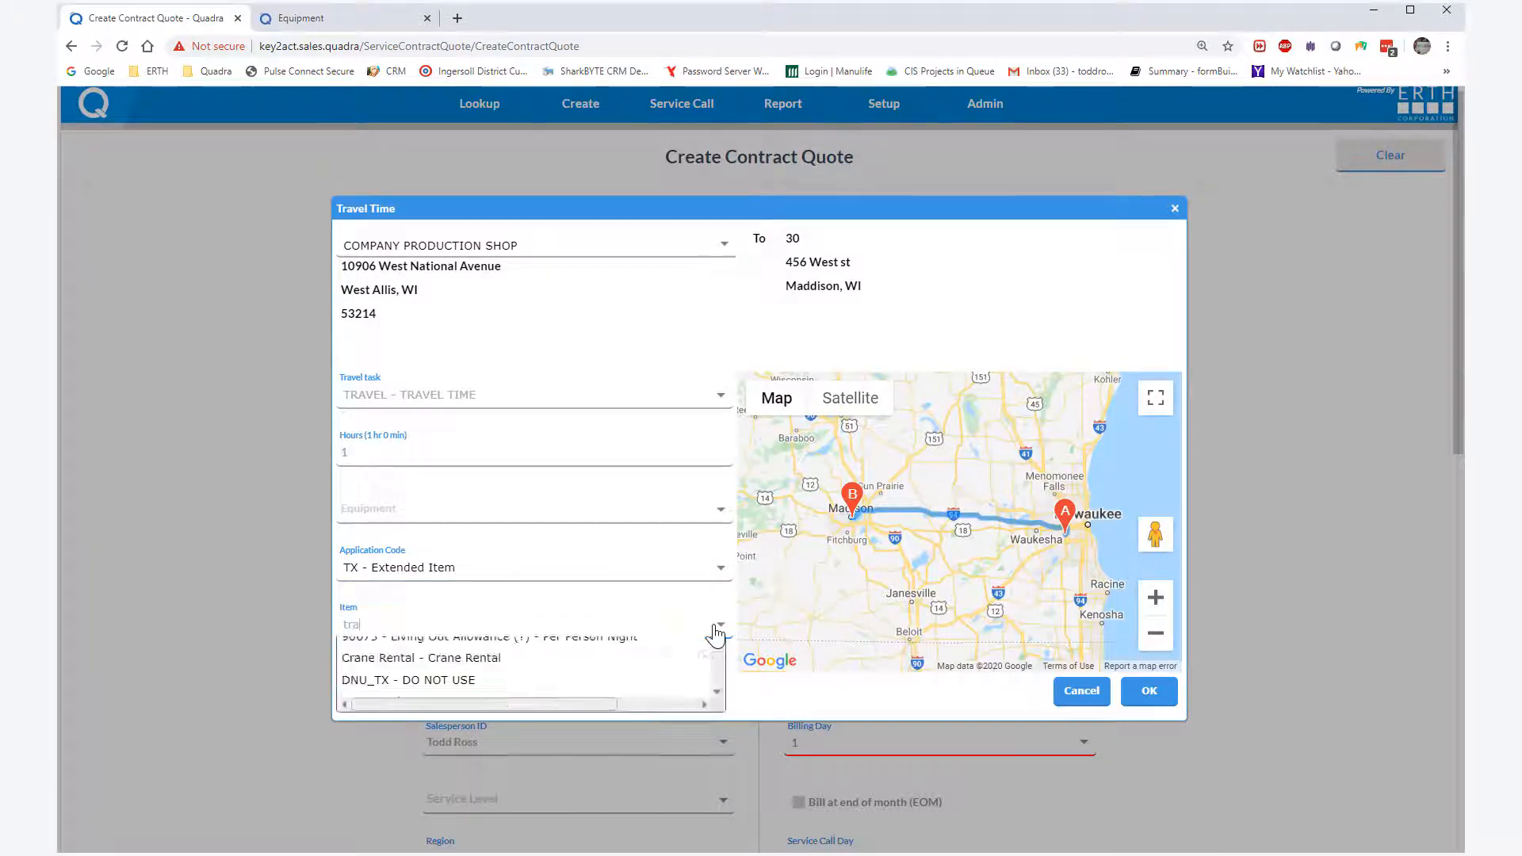
click(472, 693)
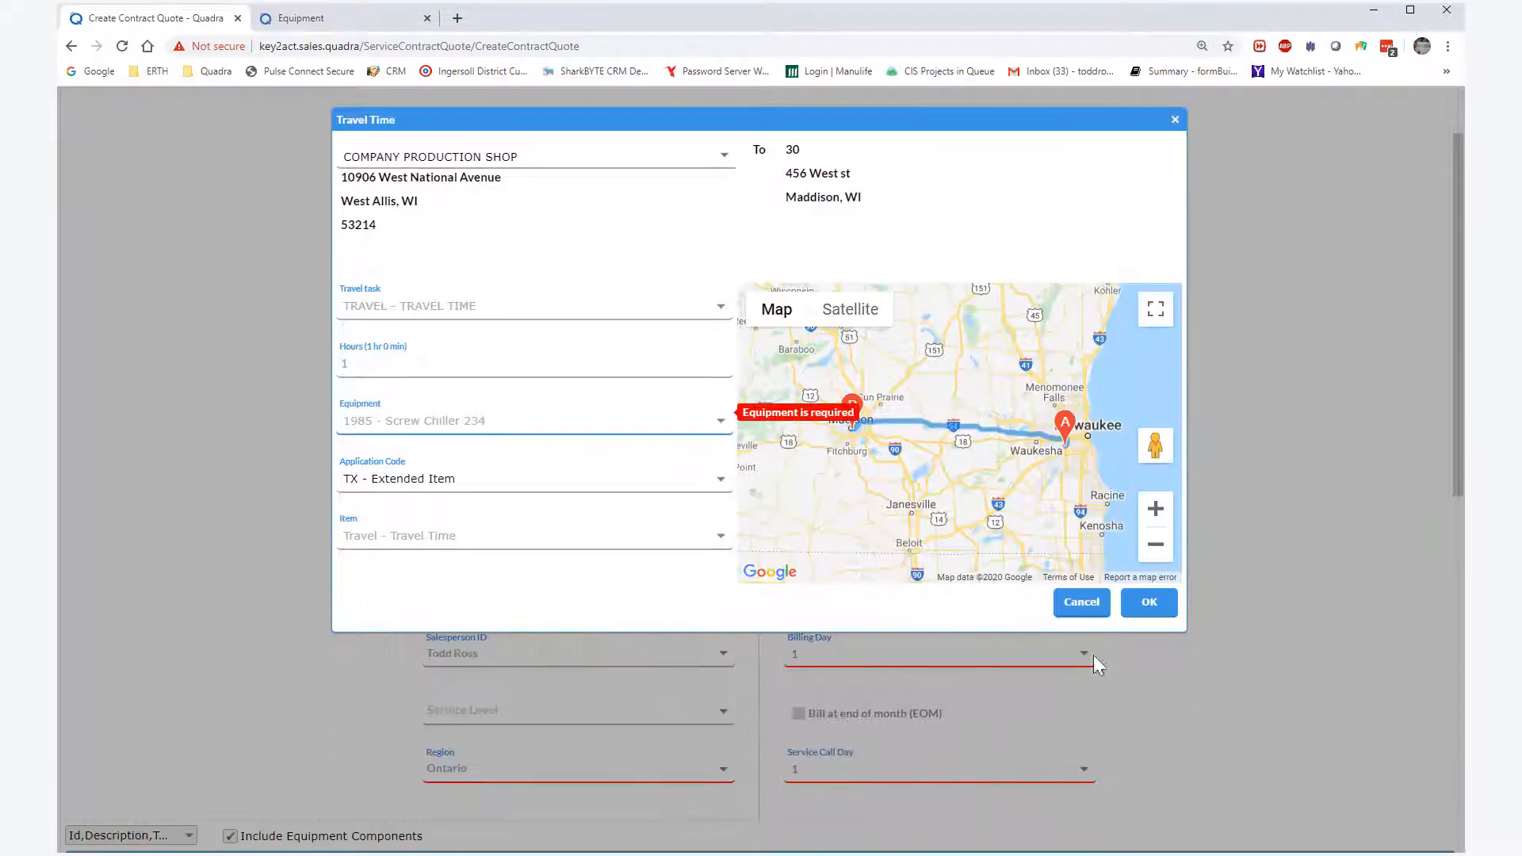
click(1150, 604)
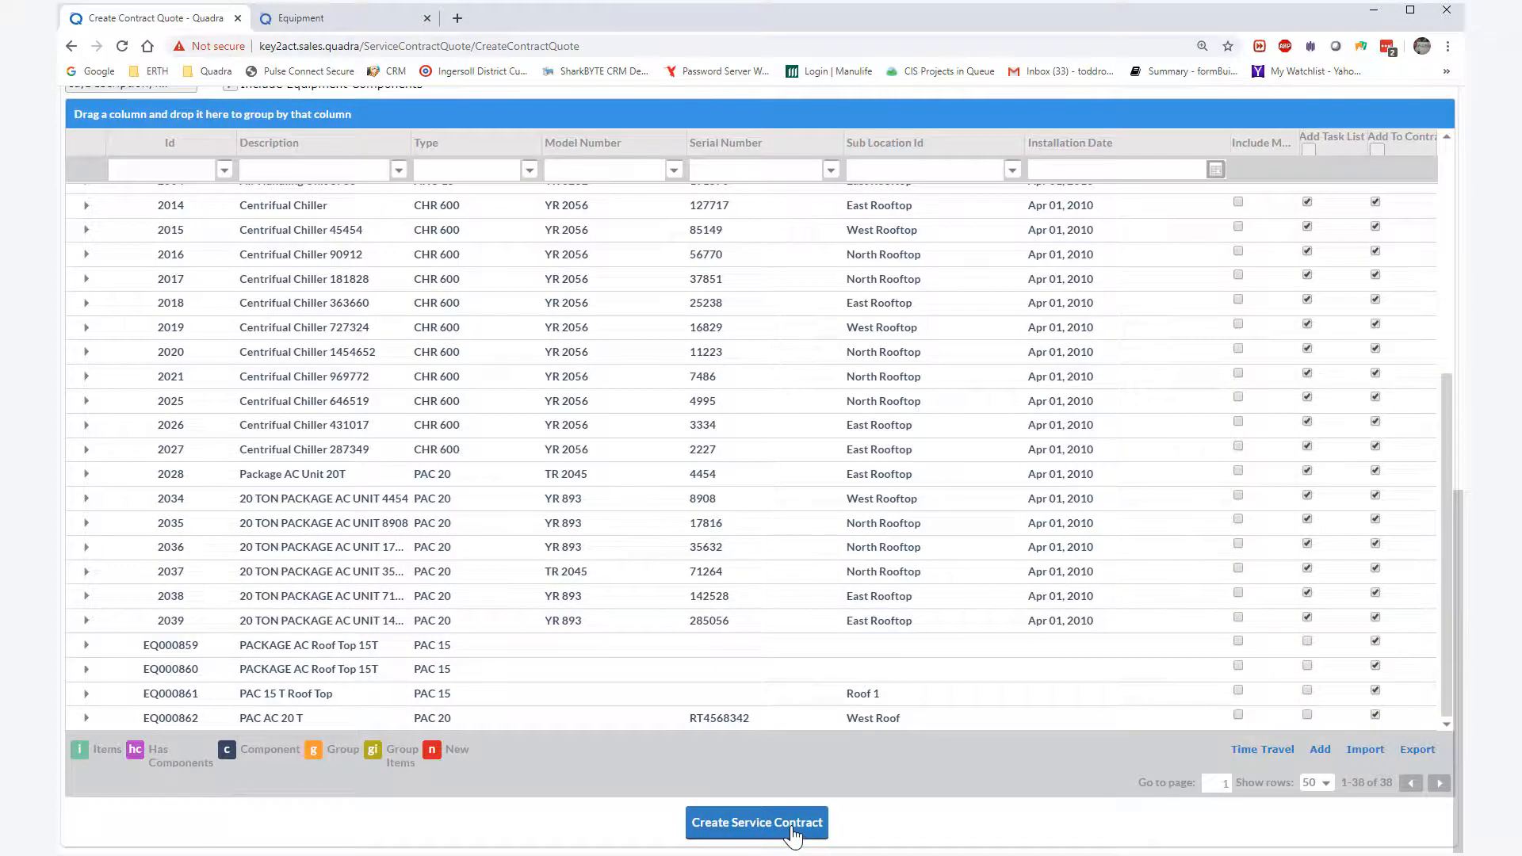
click(757, 822)
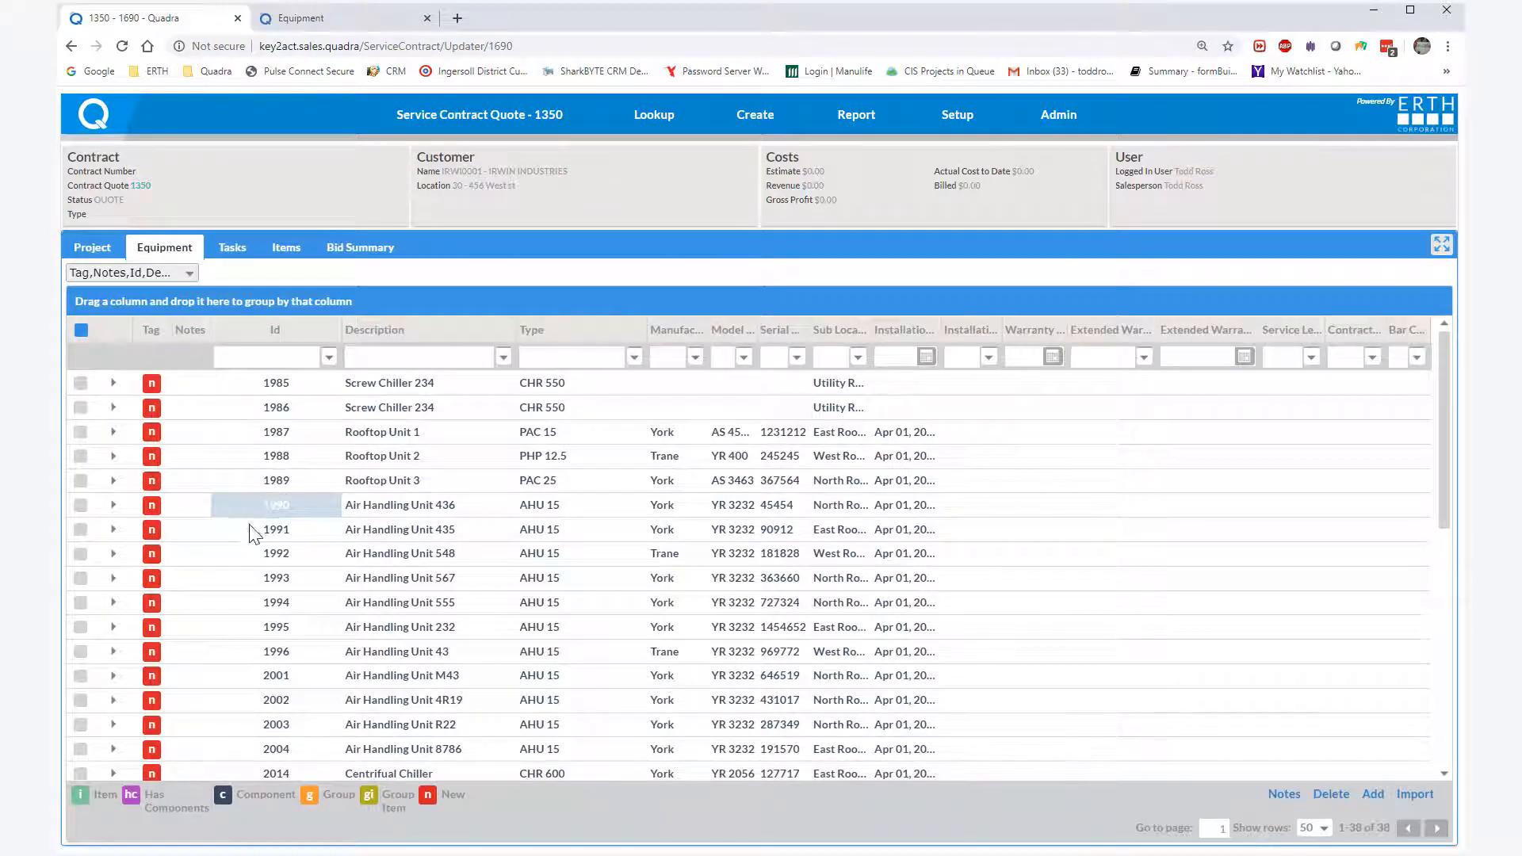
Examine the additional filter and belt fields of Air Handling Unit 436, leaving its details without saving.
click(154, 508)
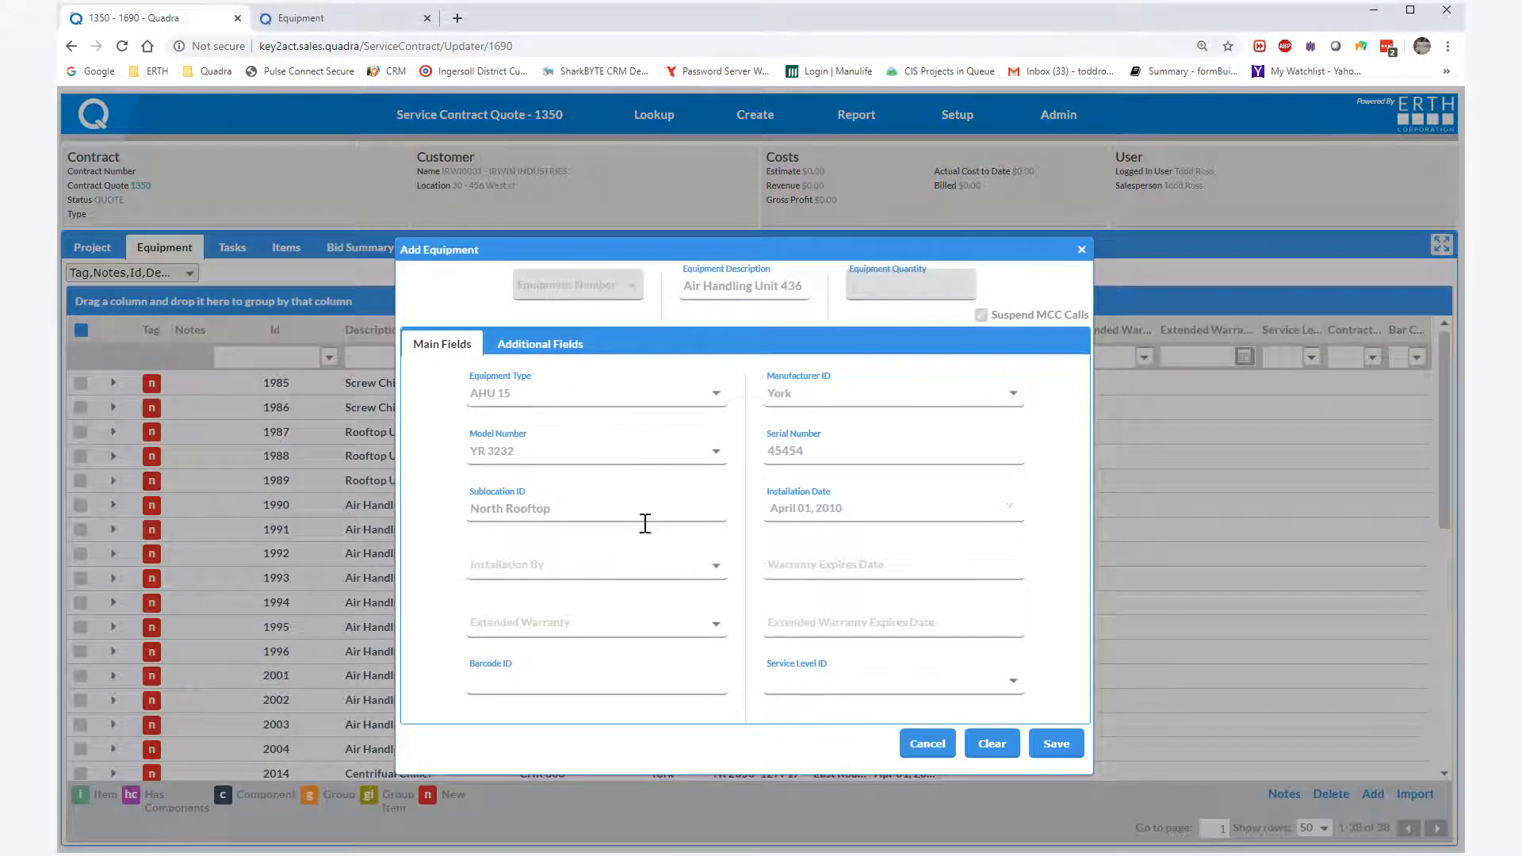
click(542, 350)
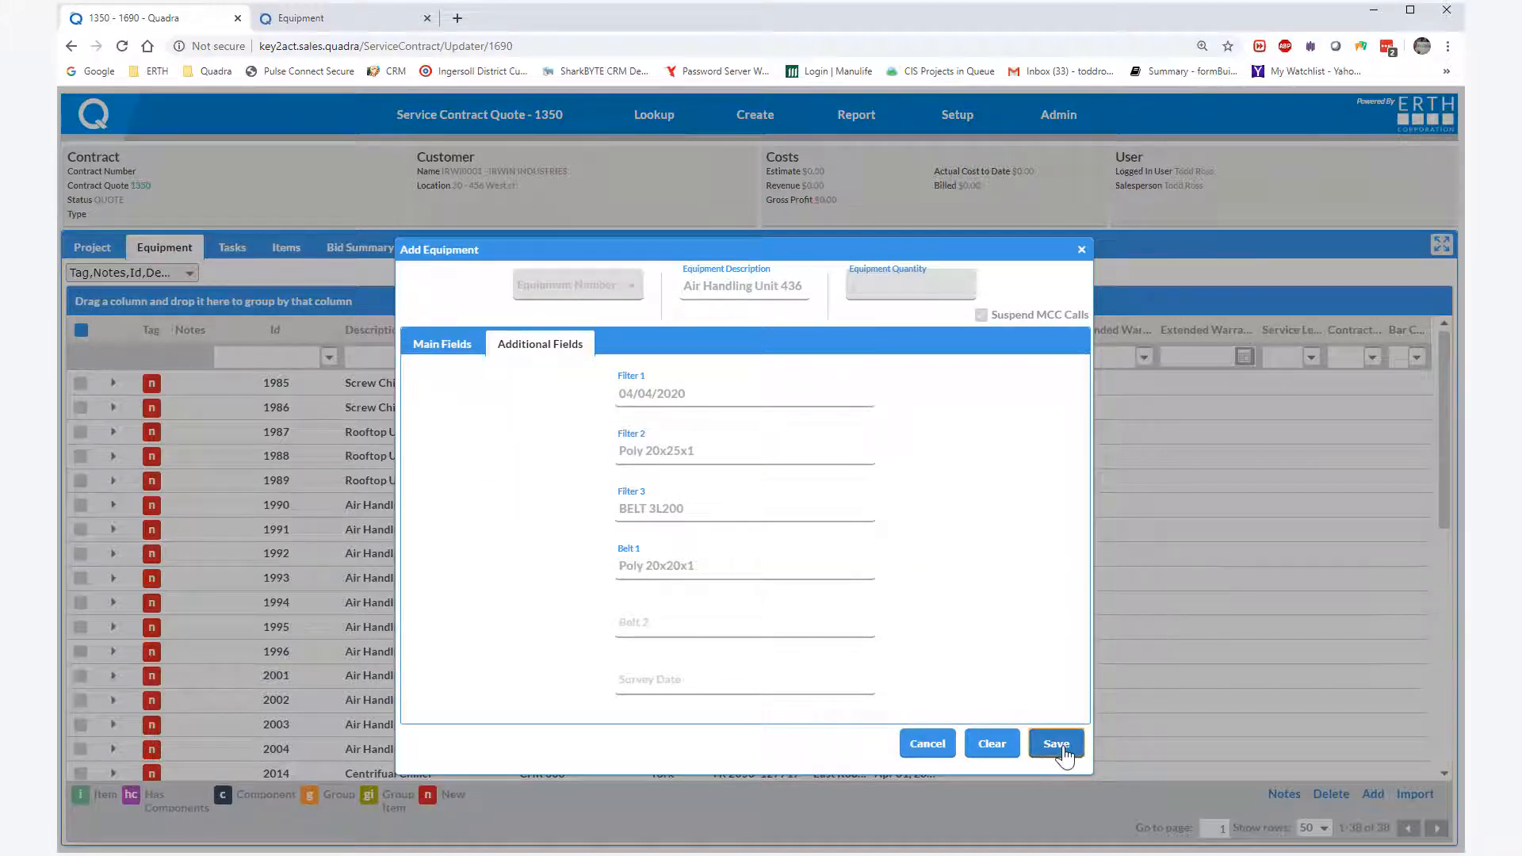
click(922, 742)
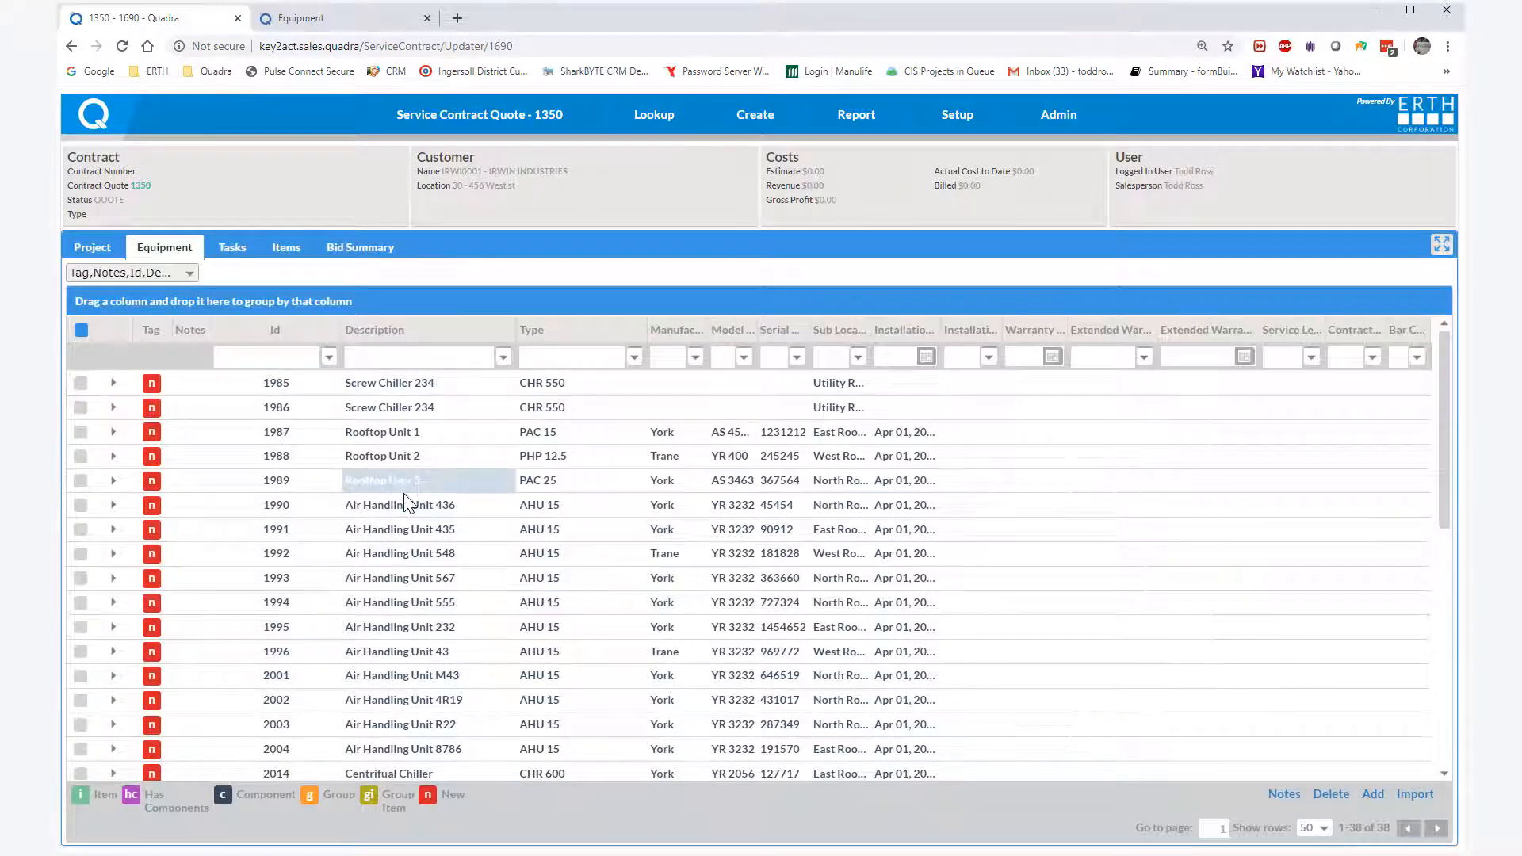
Expand Rooftop Unit 3 and Air Handling Unit 436 in the equipment list and review their task lists.
click(113, 481)
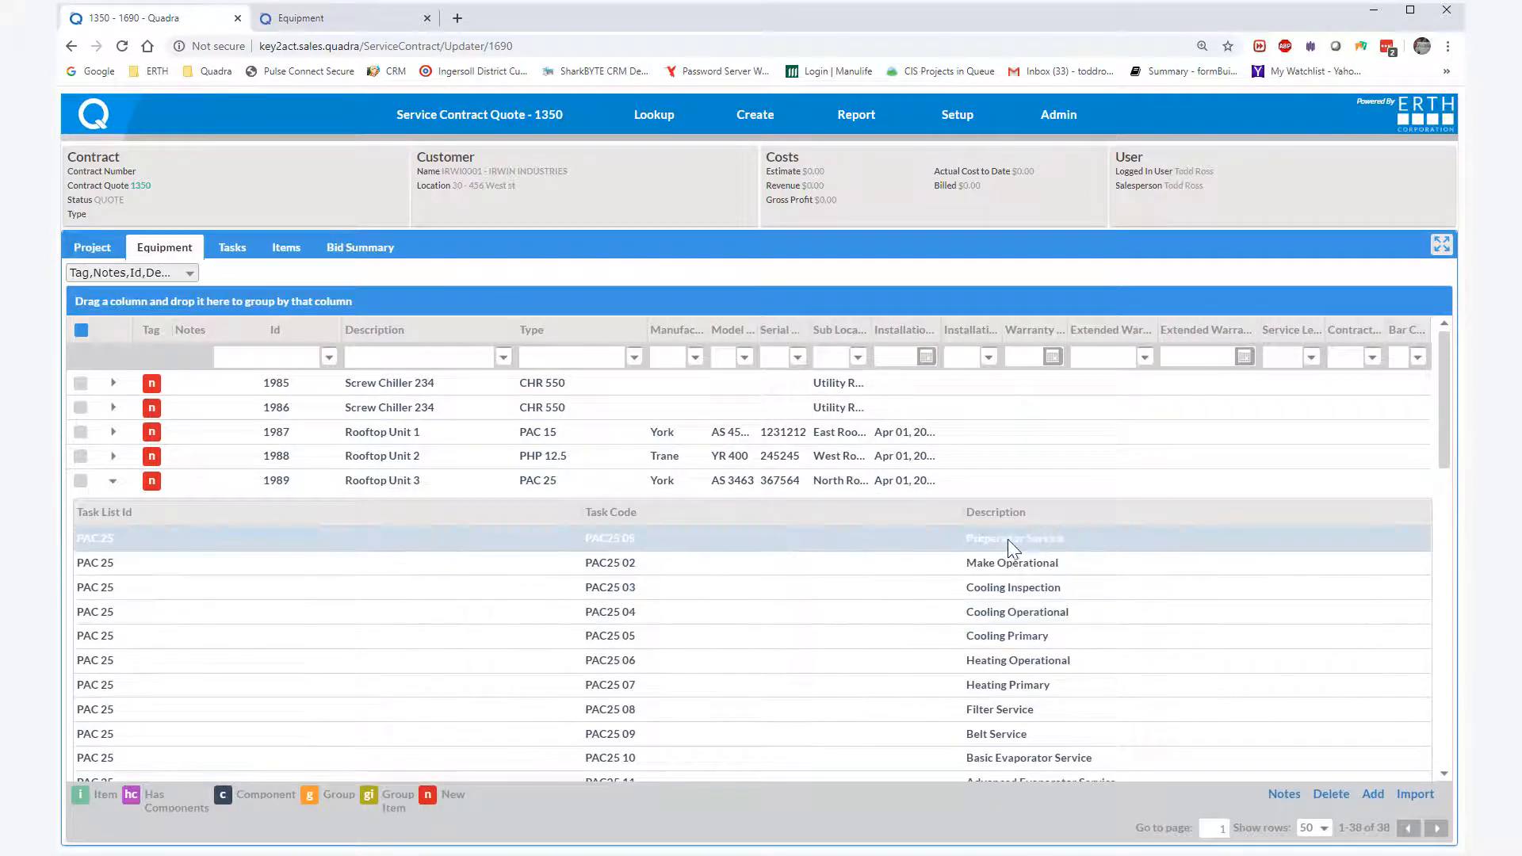
scroll(1007, 539, down, 2)
scroll(1007, 539, down, 1)
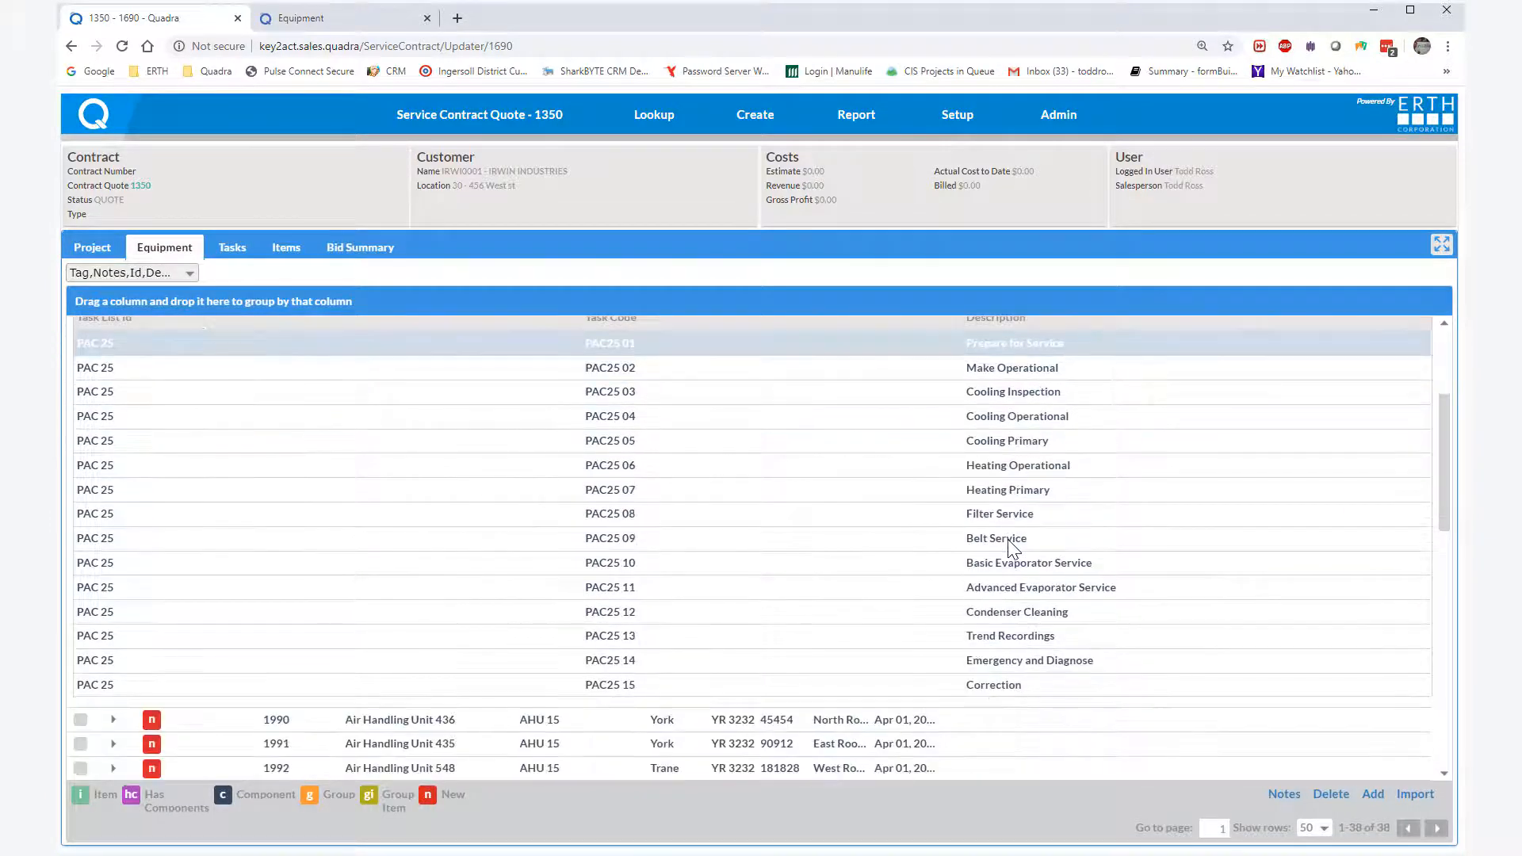
scroll(1007, 539, down, 1)
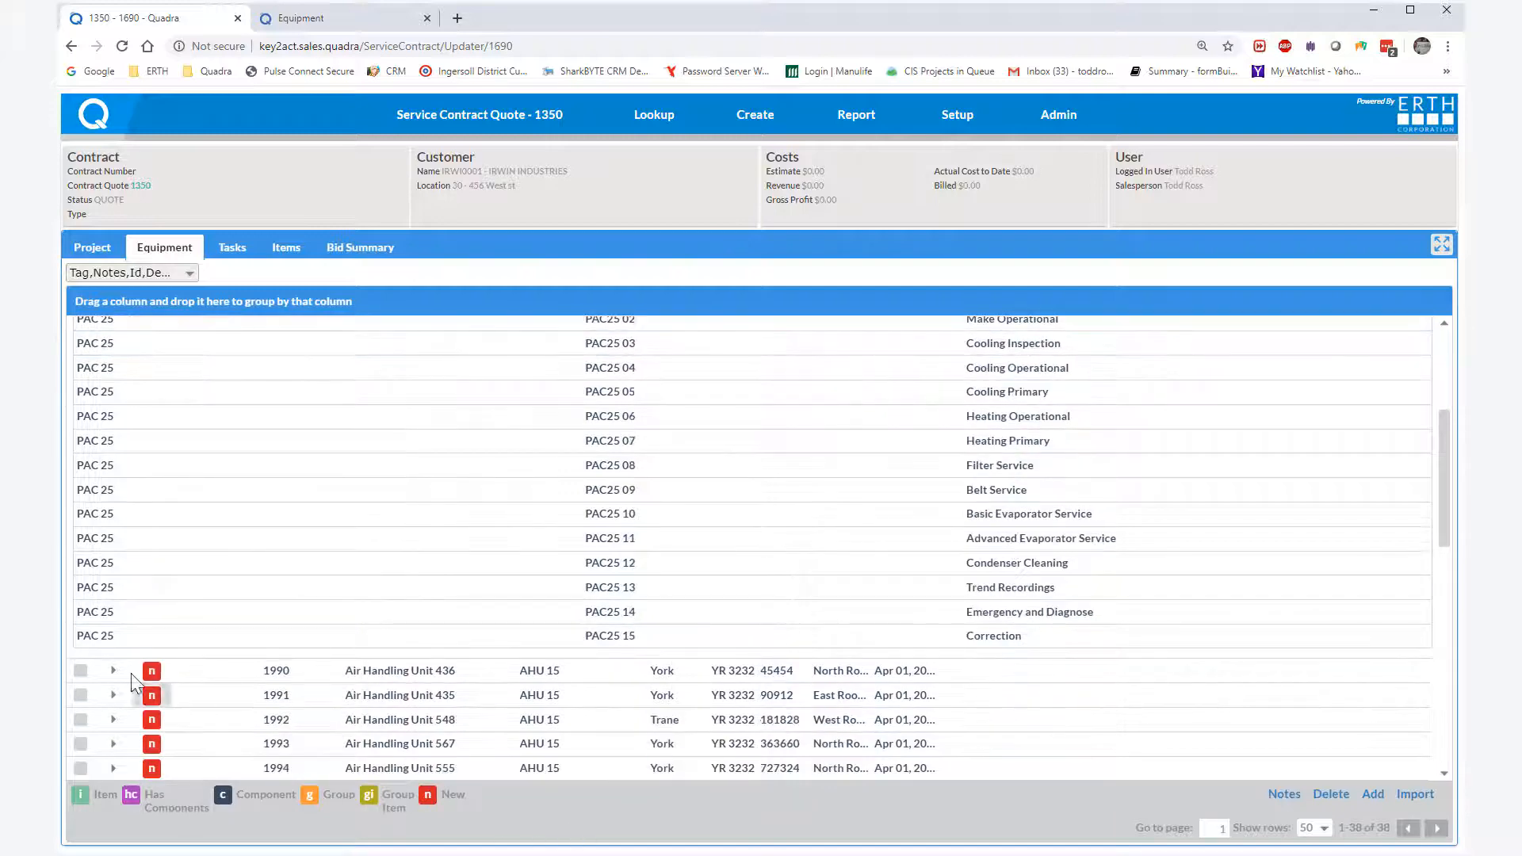
scroll(115, 678, up, 4)
scroll(711, 628, down, 2)
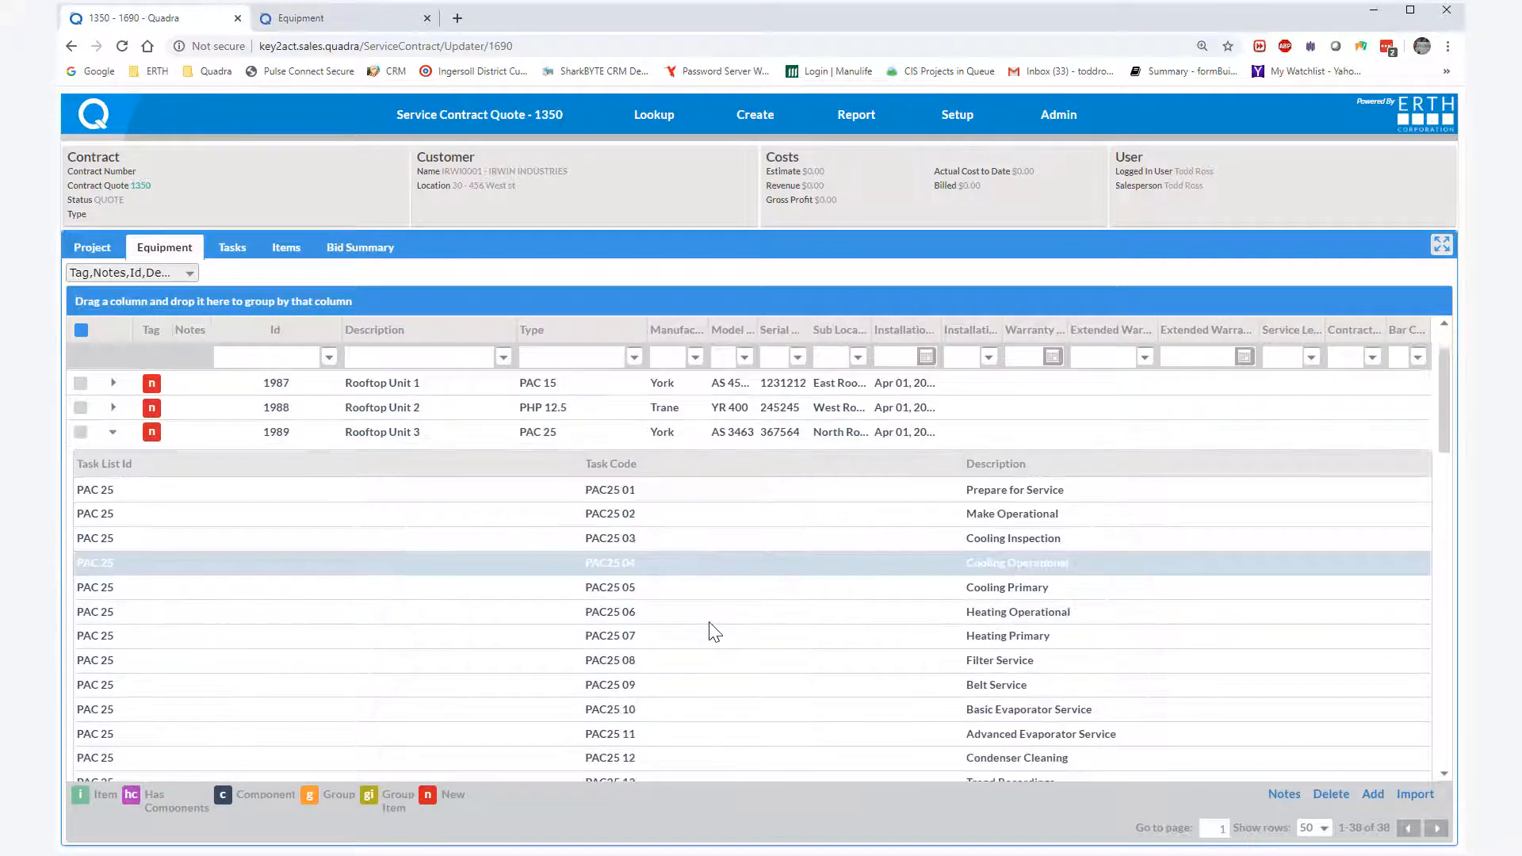
scroll(710, 629, down, 1)
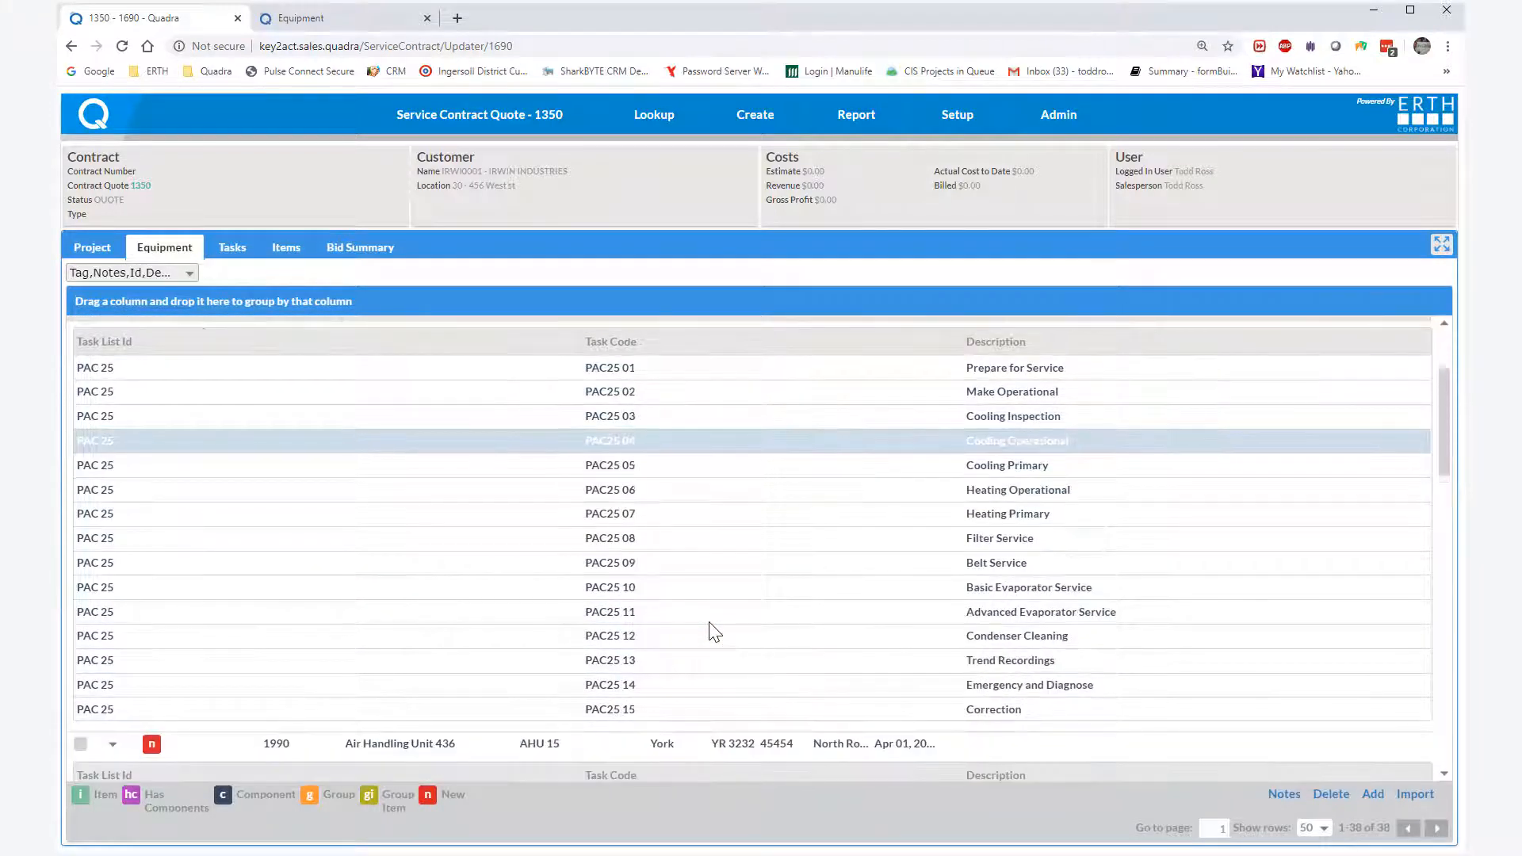
scroll(711, 629, up, 1)
scroll(711, 628, up, 2)
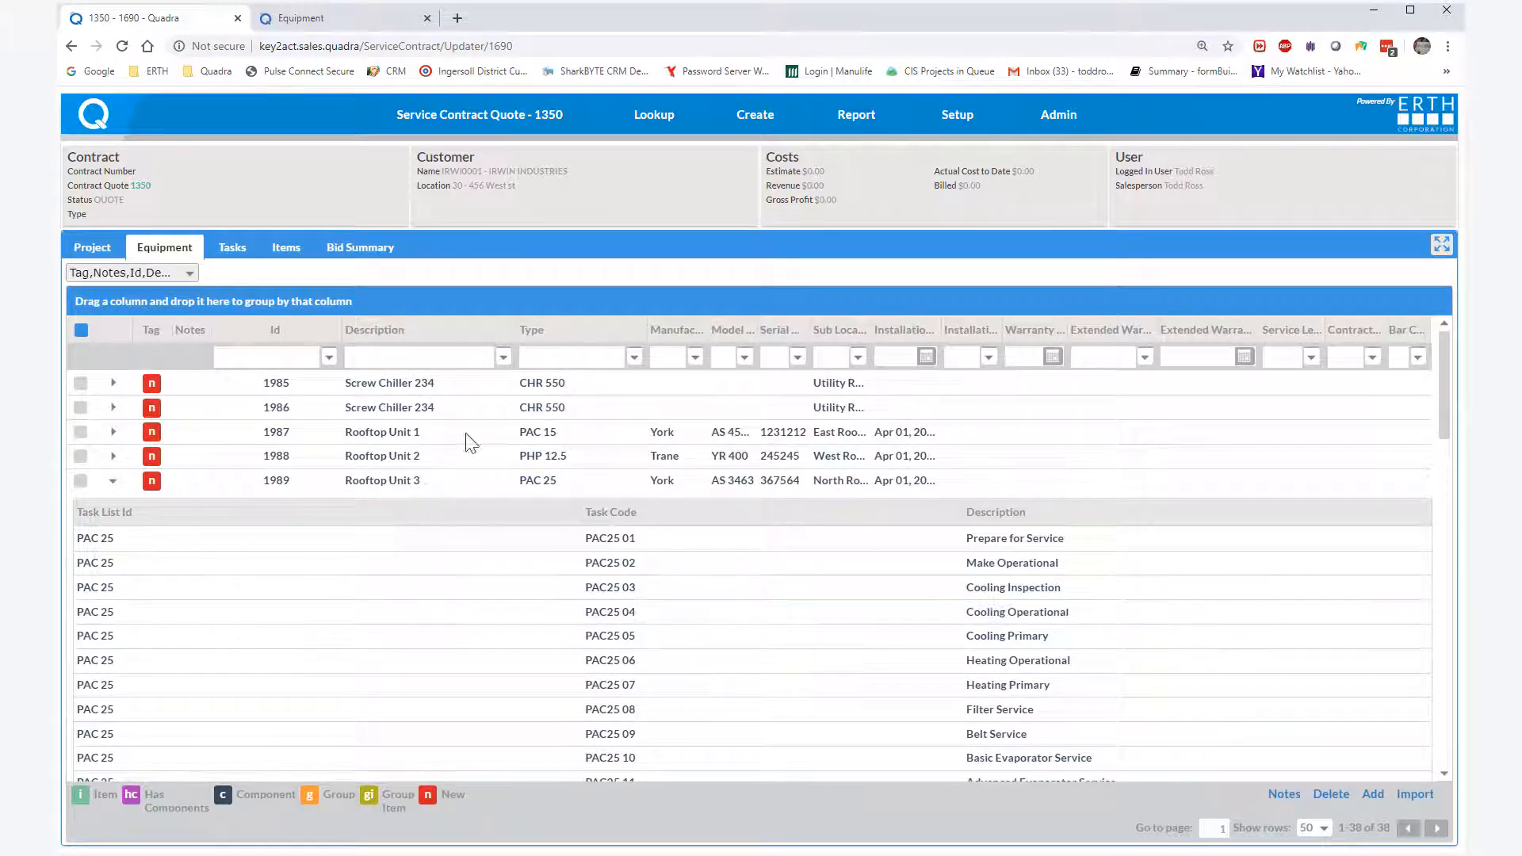
Review the contract's maintenance tasks, with their hours, equipment types and monthly skill-level schedule for Year 1.
click(232, 249)
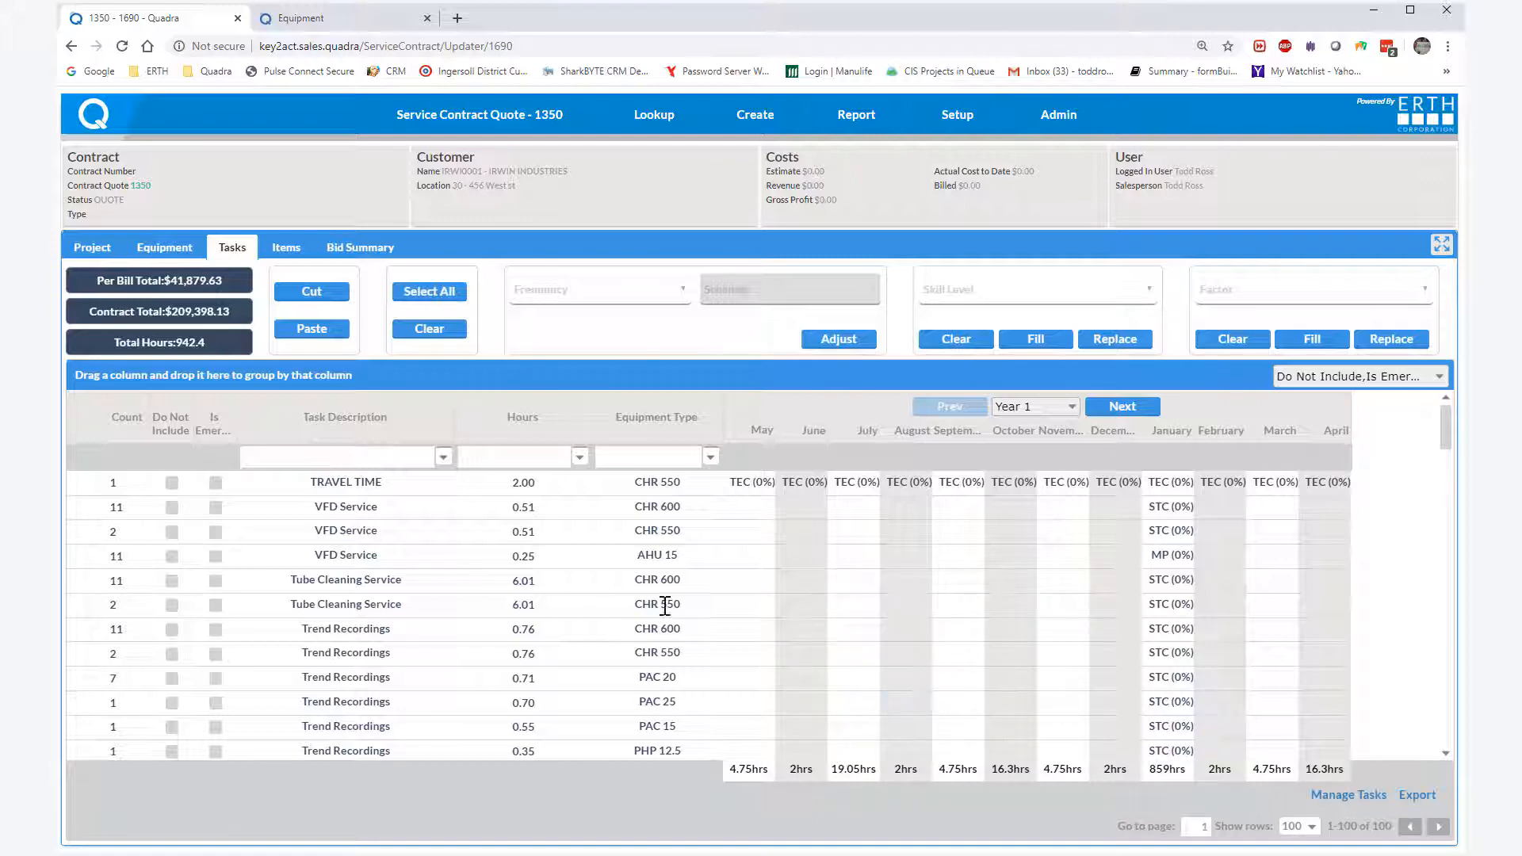
scroll(756, 581, down, 3)
scroll(1294, 650, down, 1)
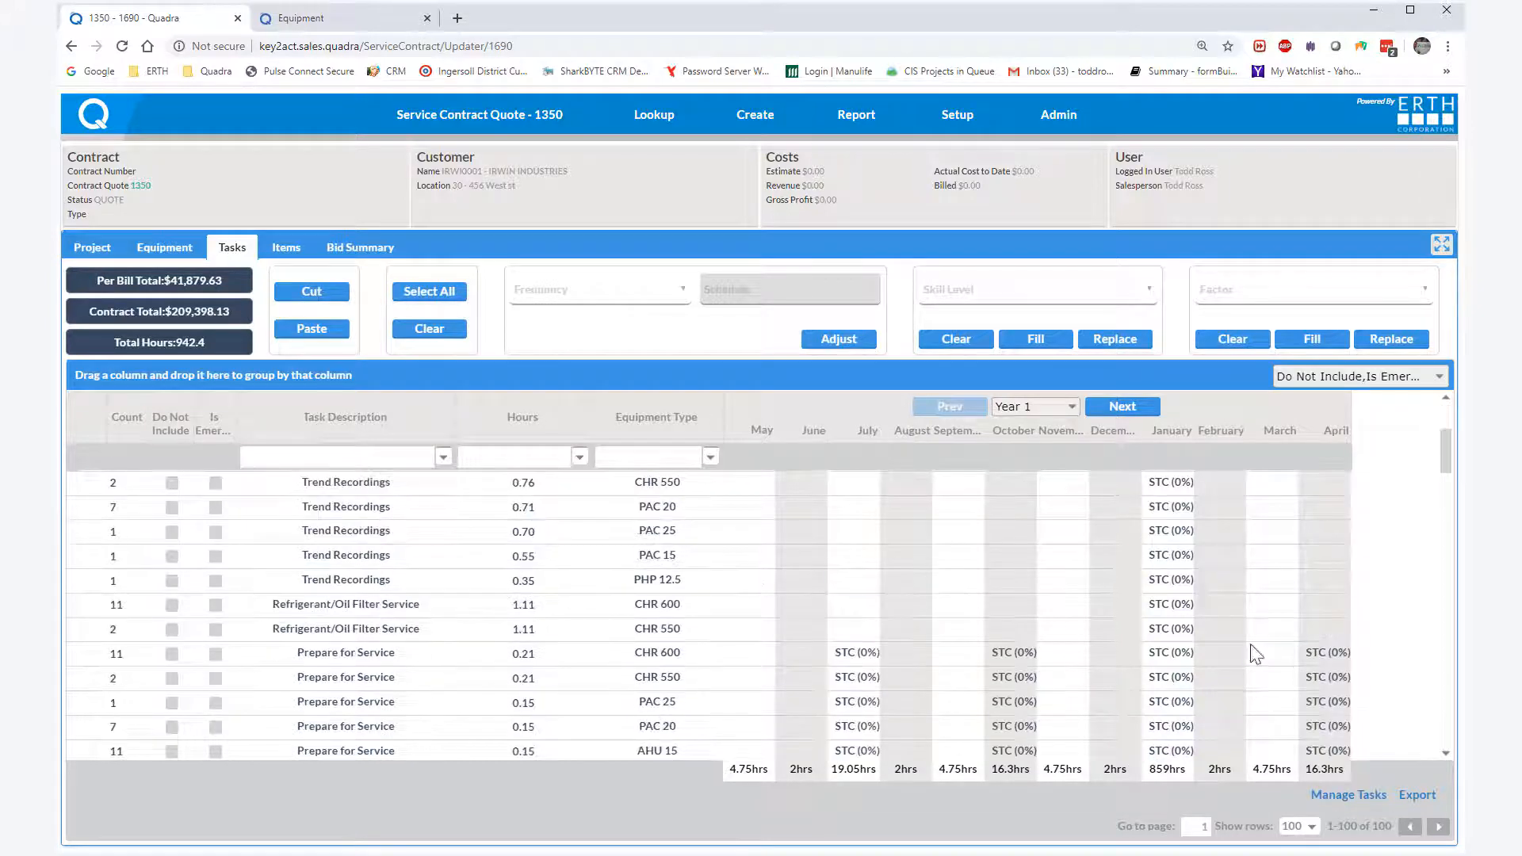
scroll(924, 644, down, 1)
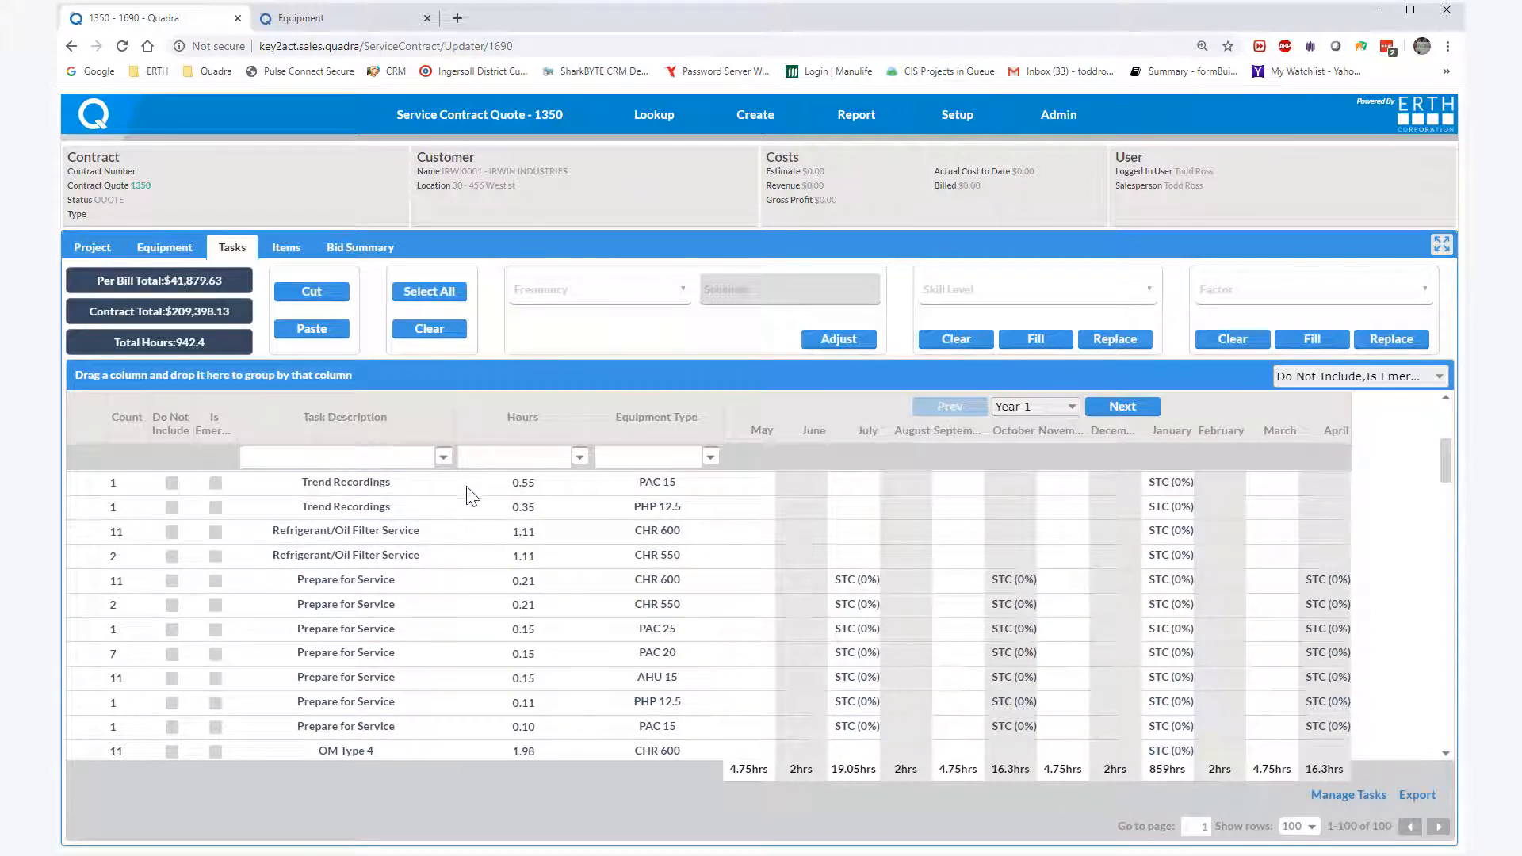
scroll(472, 497, down, 1)
scroll(472, 497, down, 3)
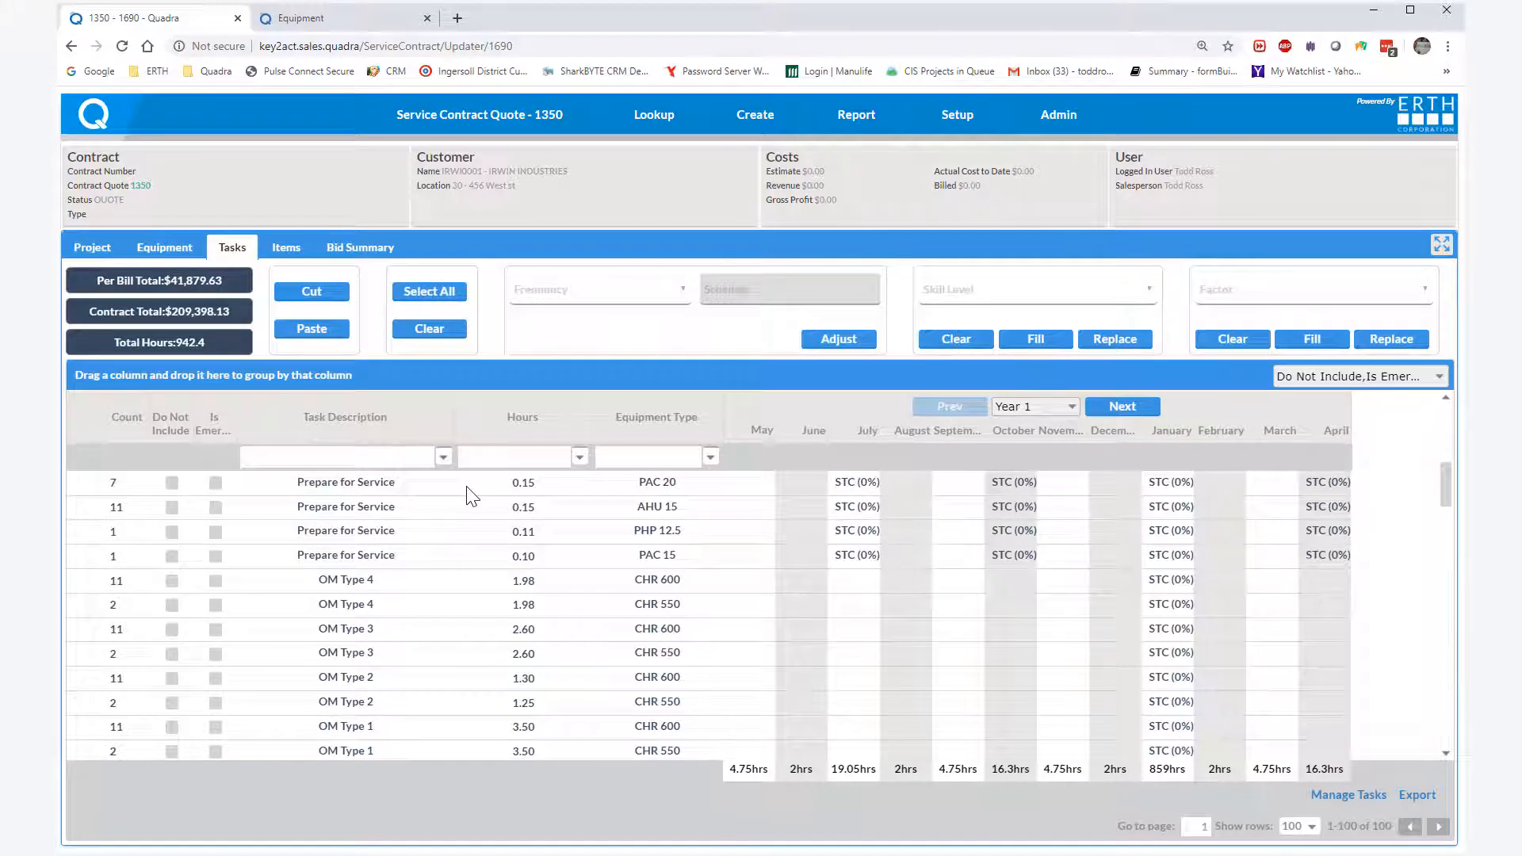
scroll(471, 497, down, 3)
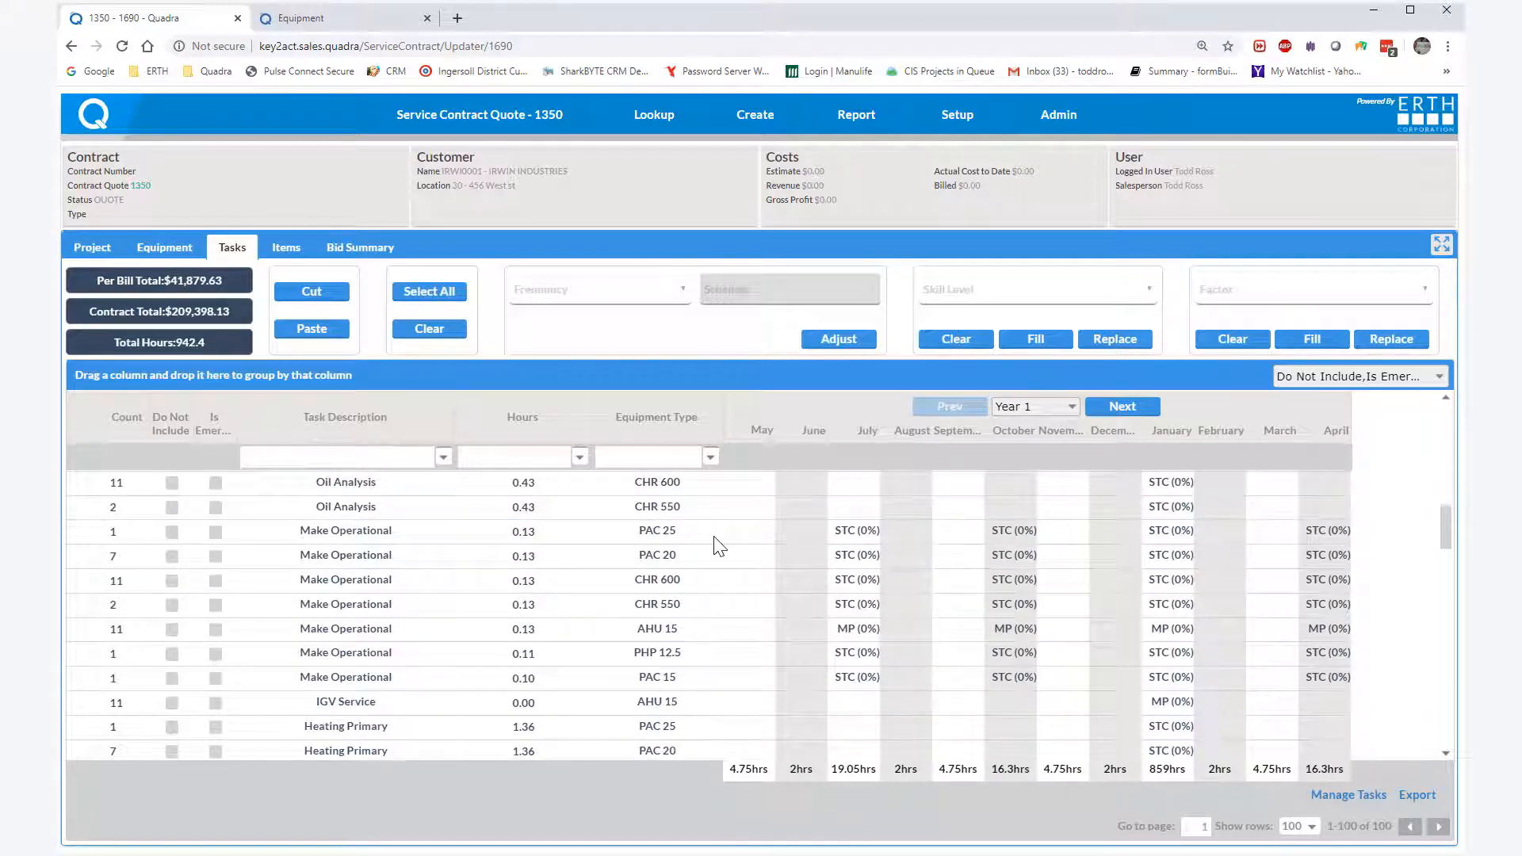
scroll(719, 547, down, 1)
scroll(718, 537, down, 1)
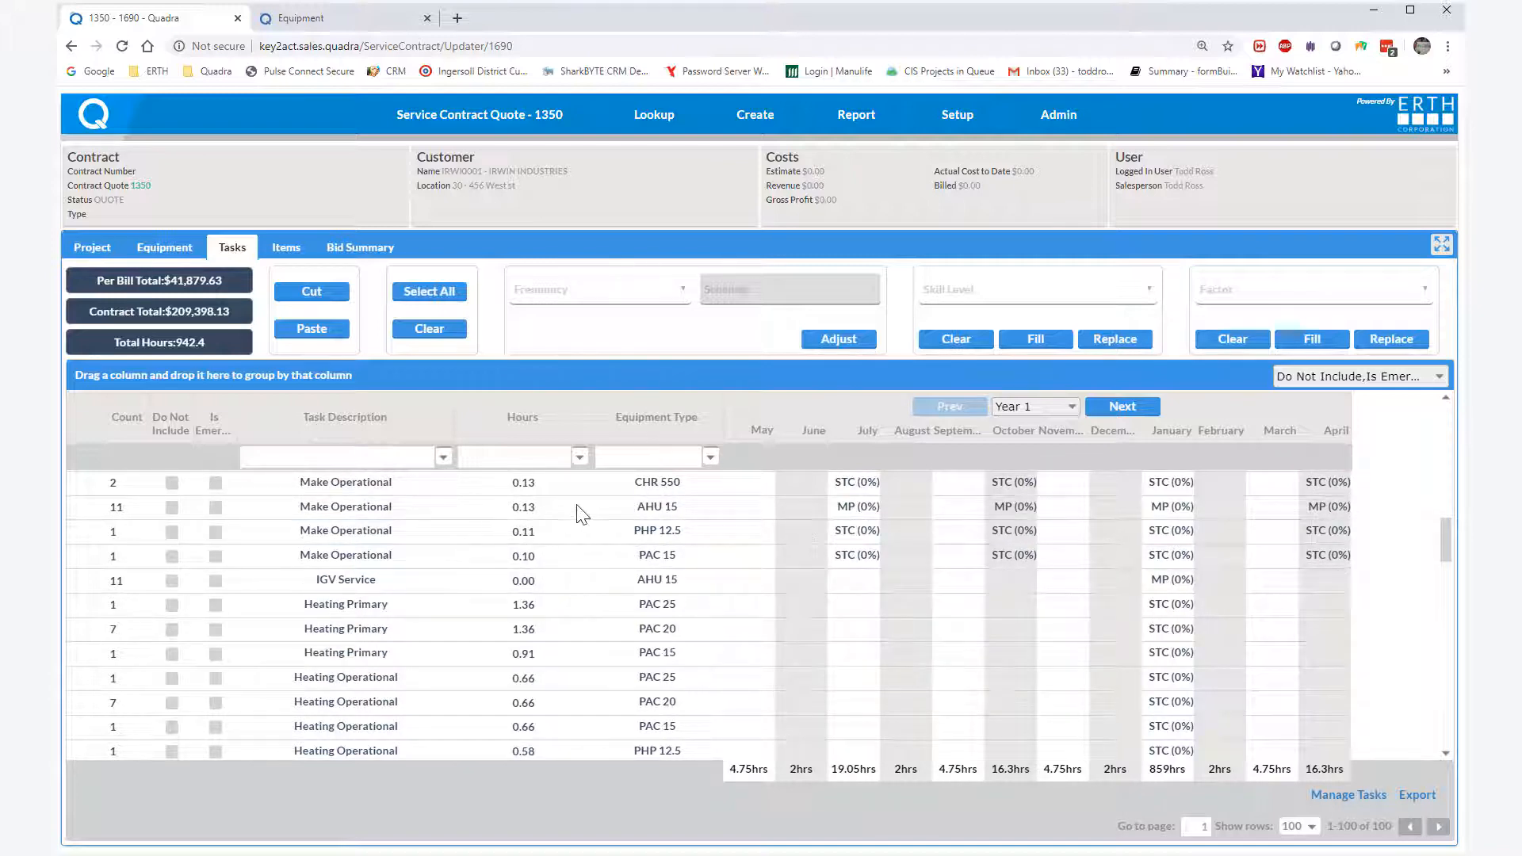
Show the Equipment Id column in the task grid and exclude the Emergency and Diagnose and Correction tasks of PAC 20 unit 2039.
click(1336, 379)
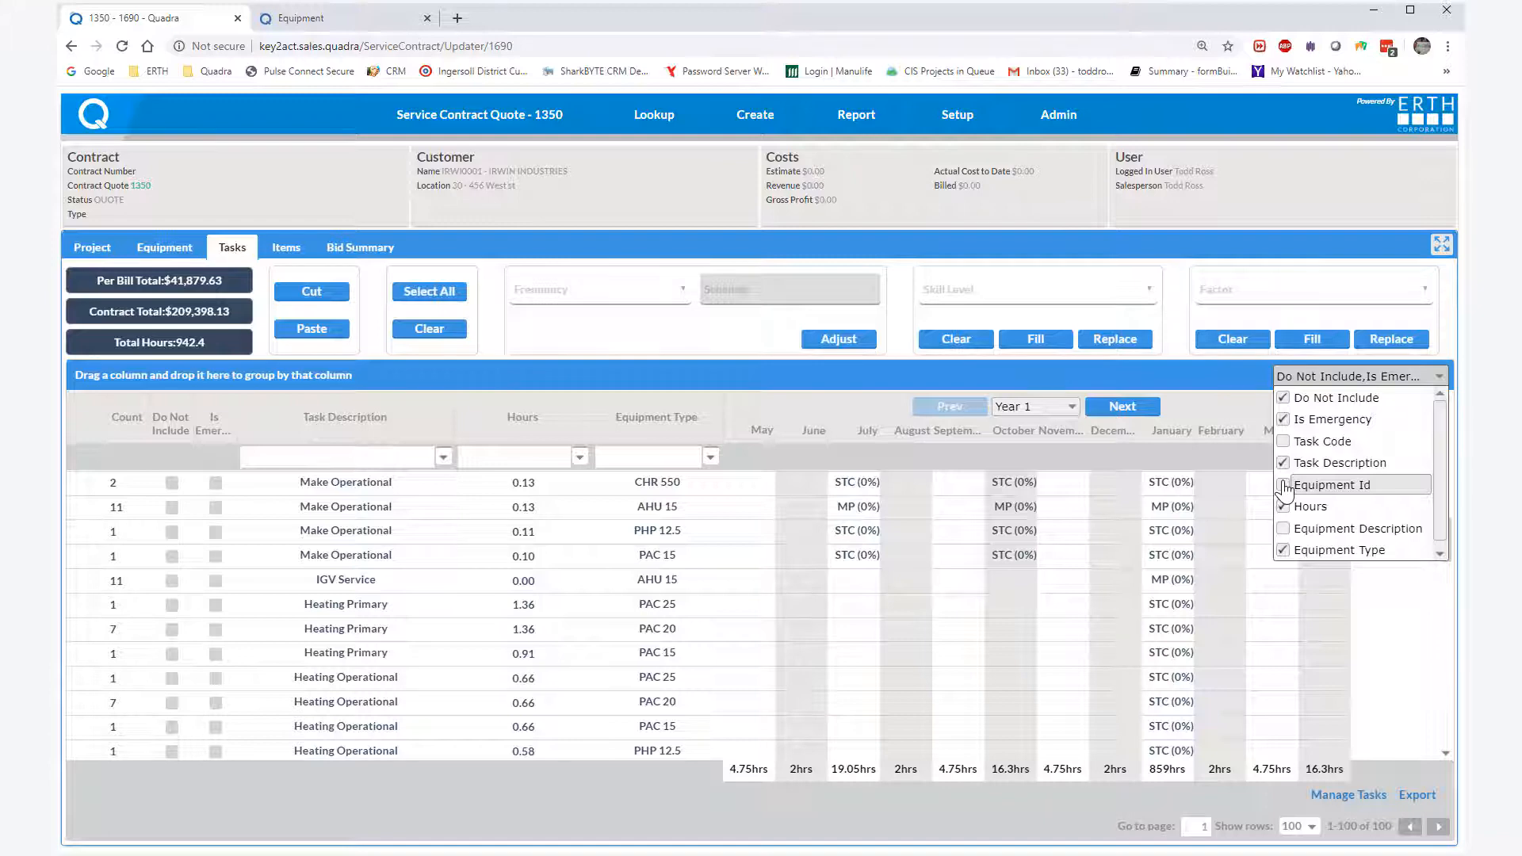
click(1284, 486)
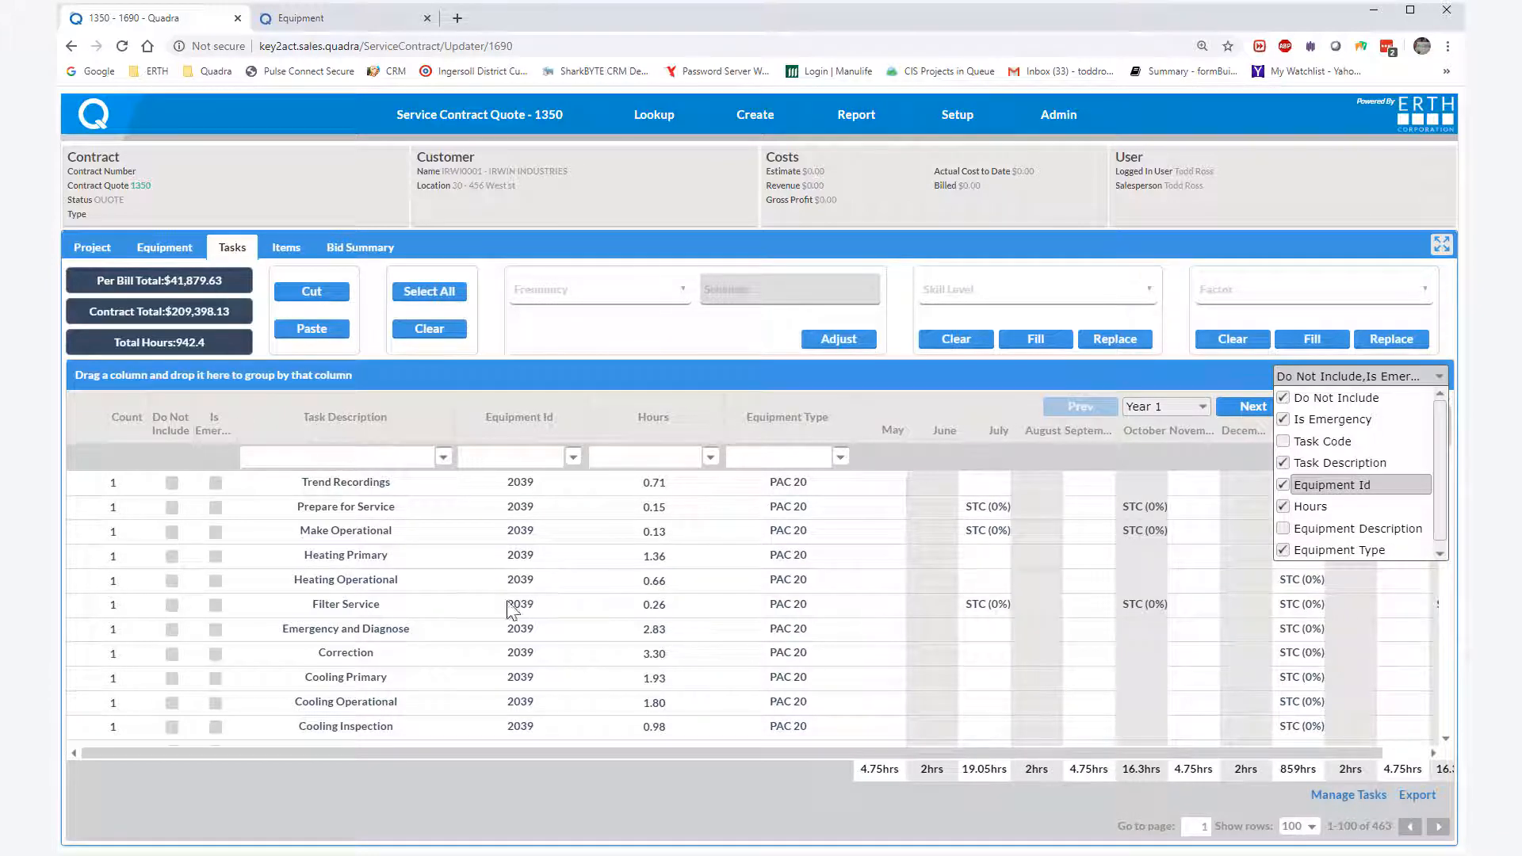
scroll(520, 499, down, 1)
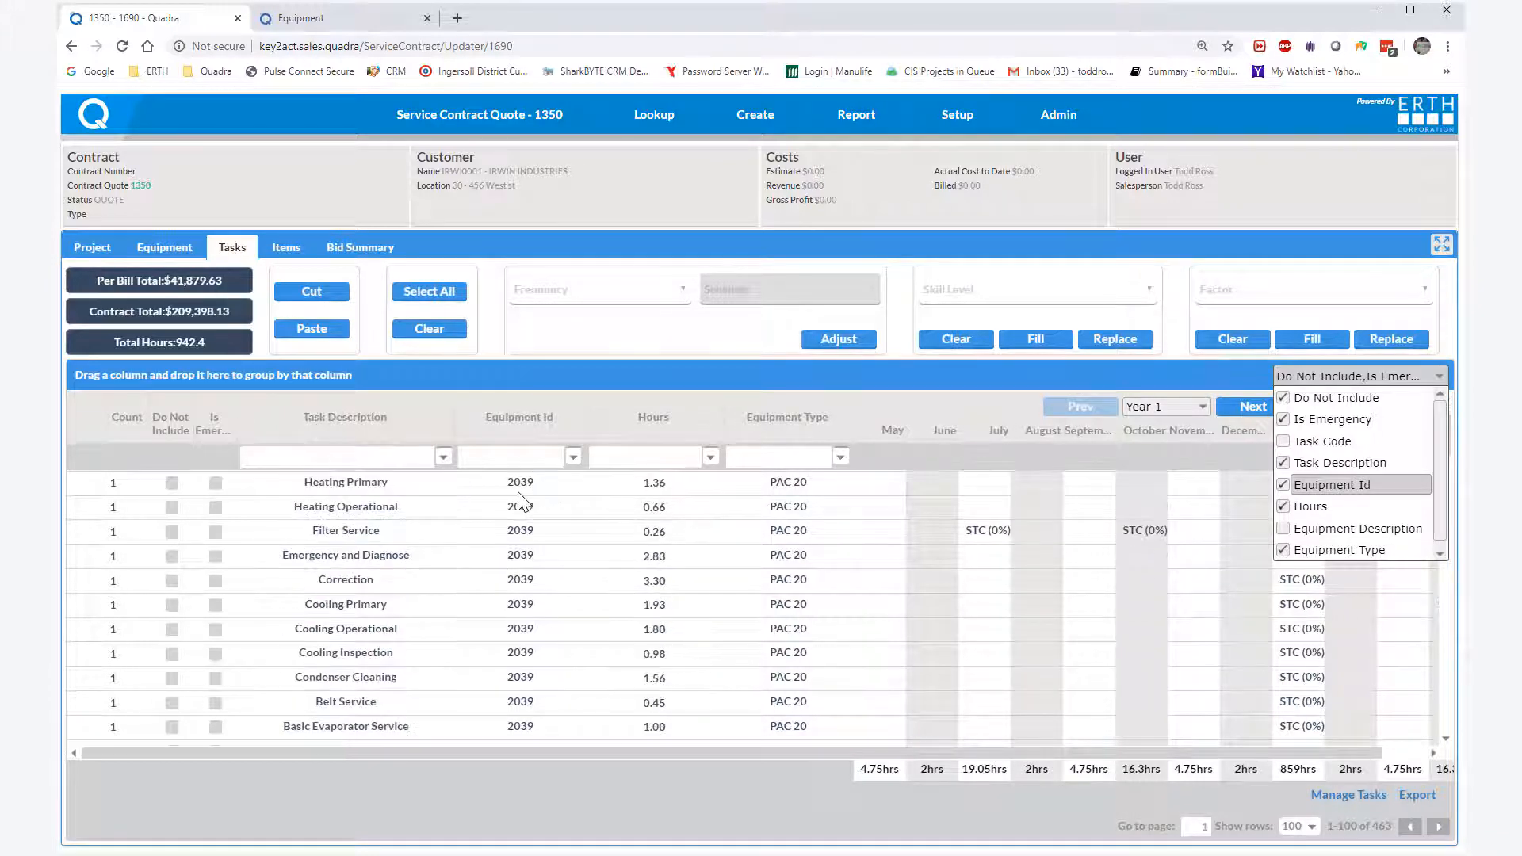
scroll(519, 500, up, 1)
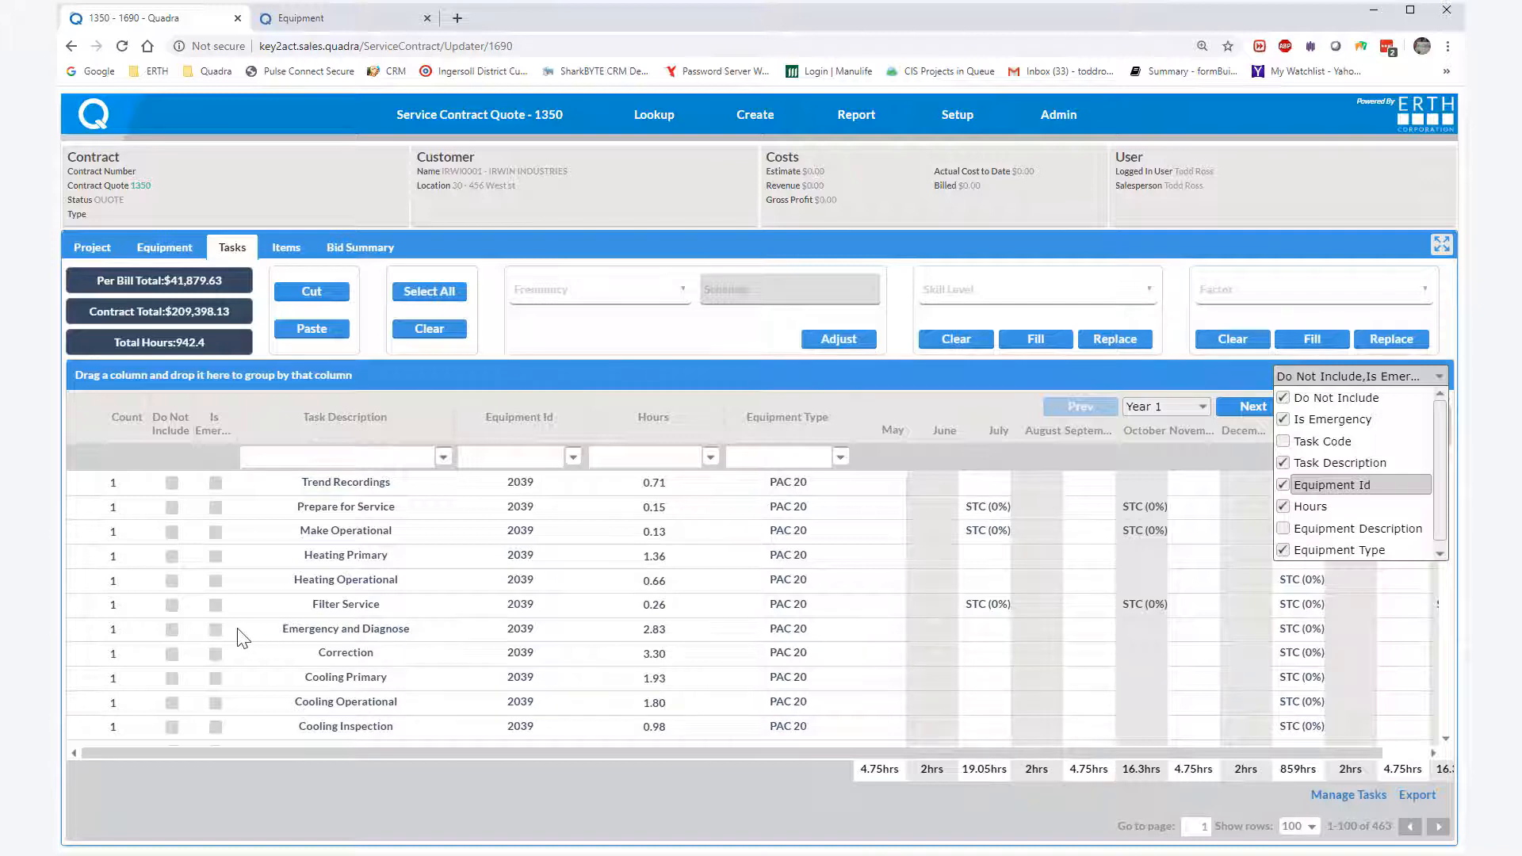
click(171, 631)
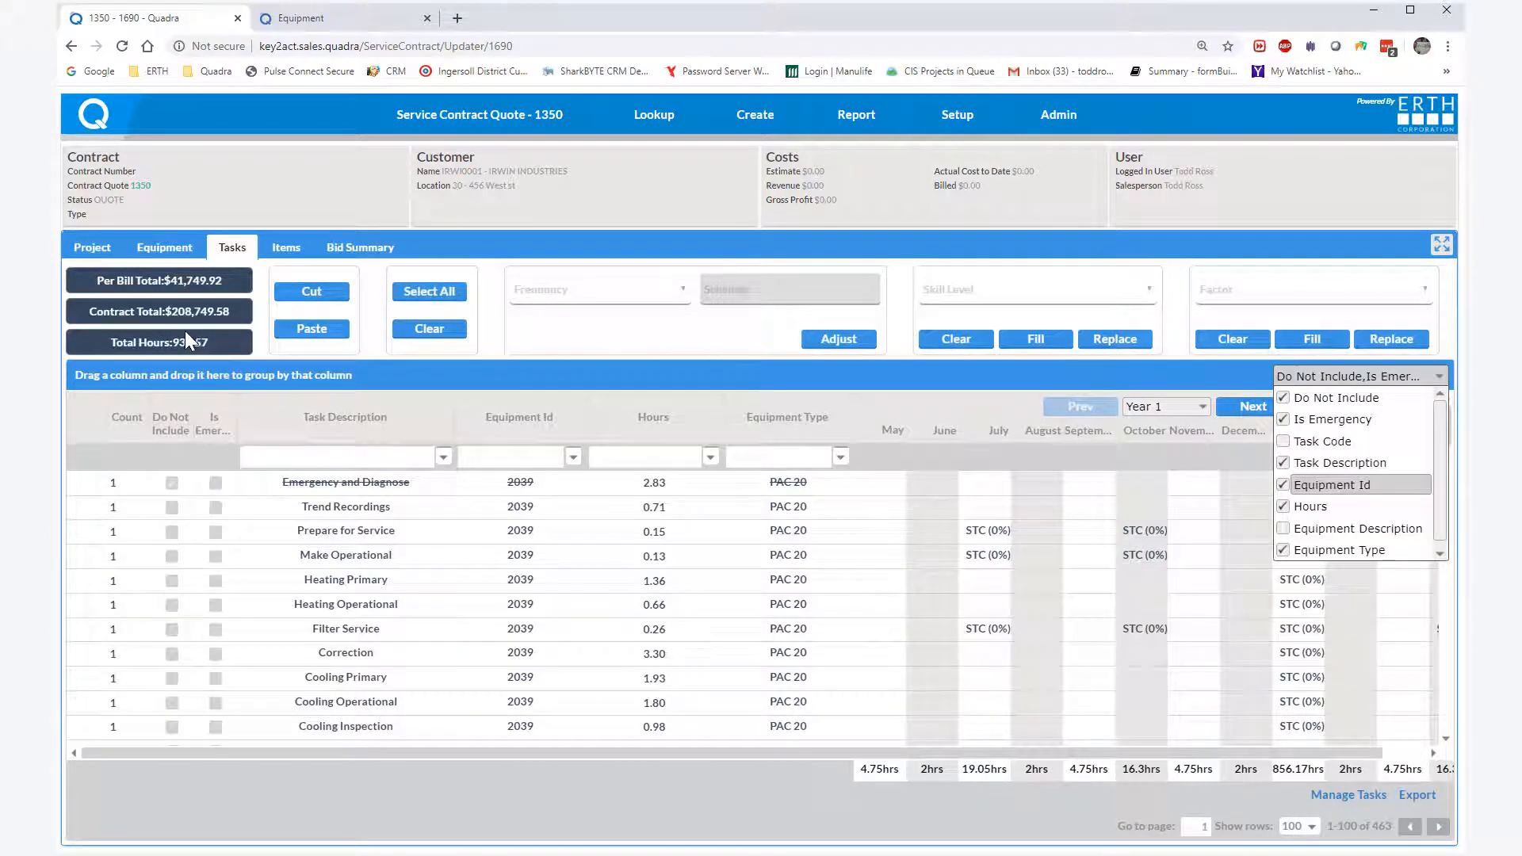
click(172, 655)
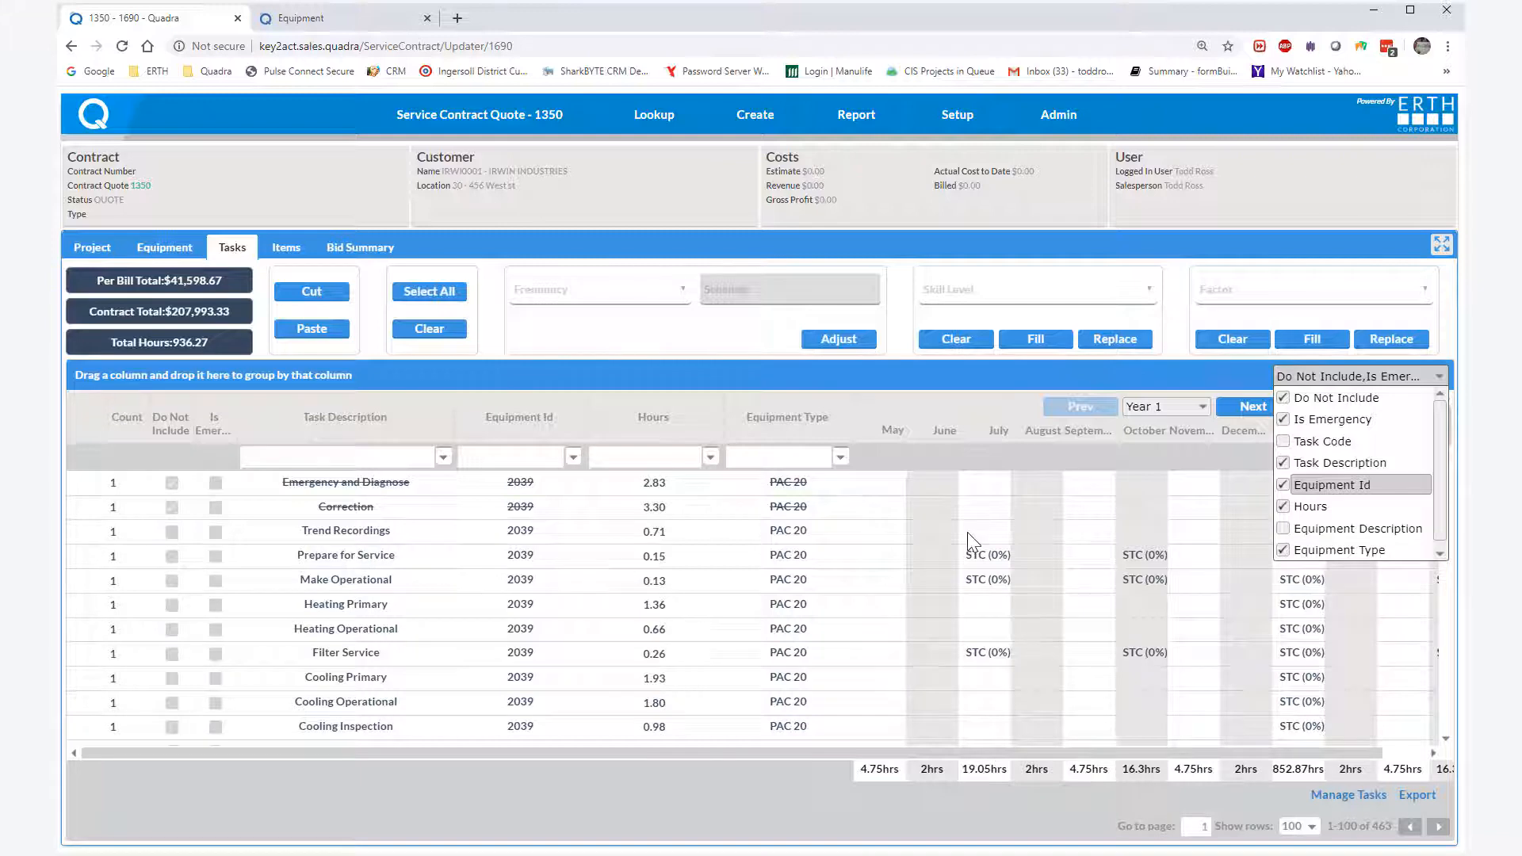
Hide the Equipment Id, Hours and Equipment Type columns so the task grid is consolidated by task description.
click(1283, 485)
click(1283, 506)
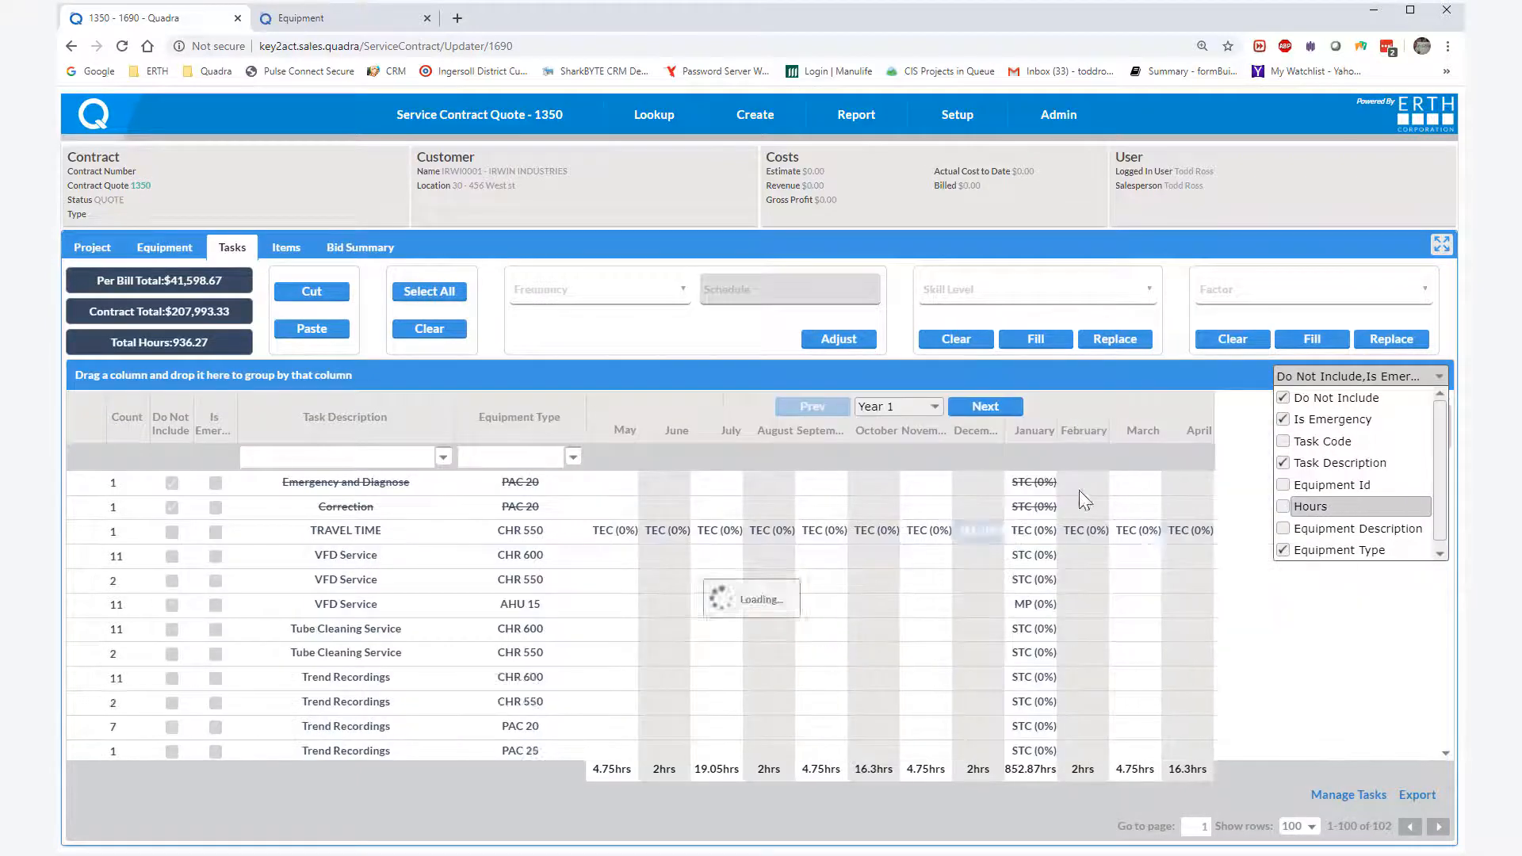
click(1283, 550)
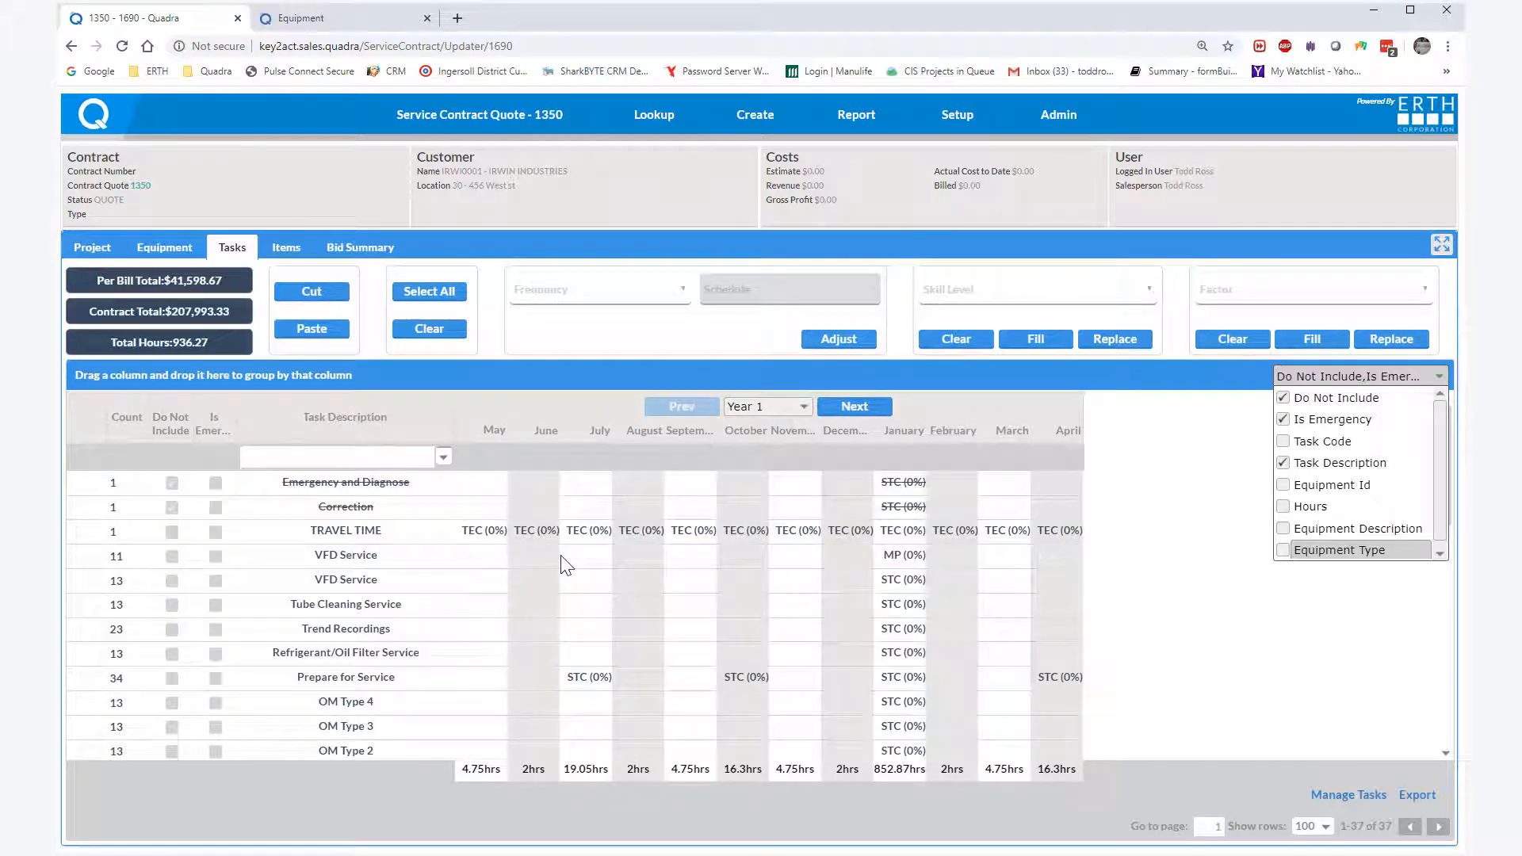
Sort the tasks by description and exclude the remaining Correction tasks from the contract.
click(346, 418)
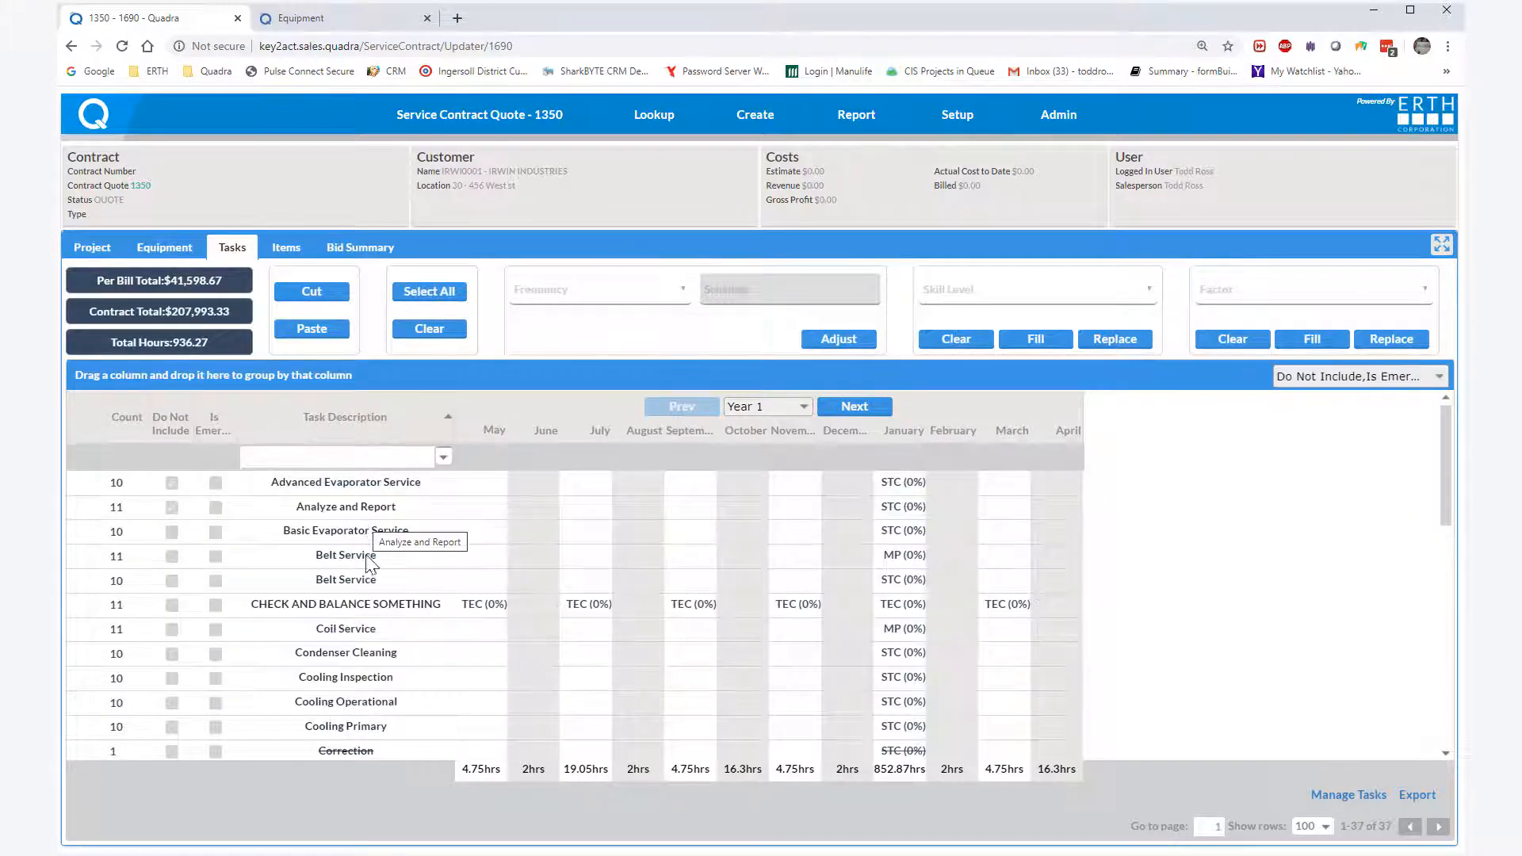
scroll(352, 632, down, 3)
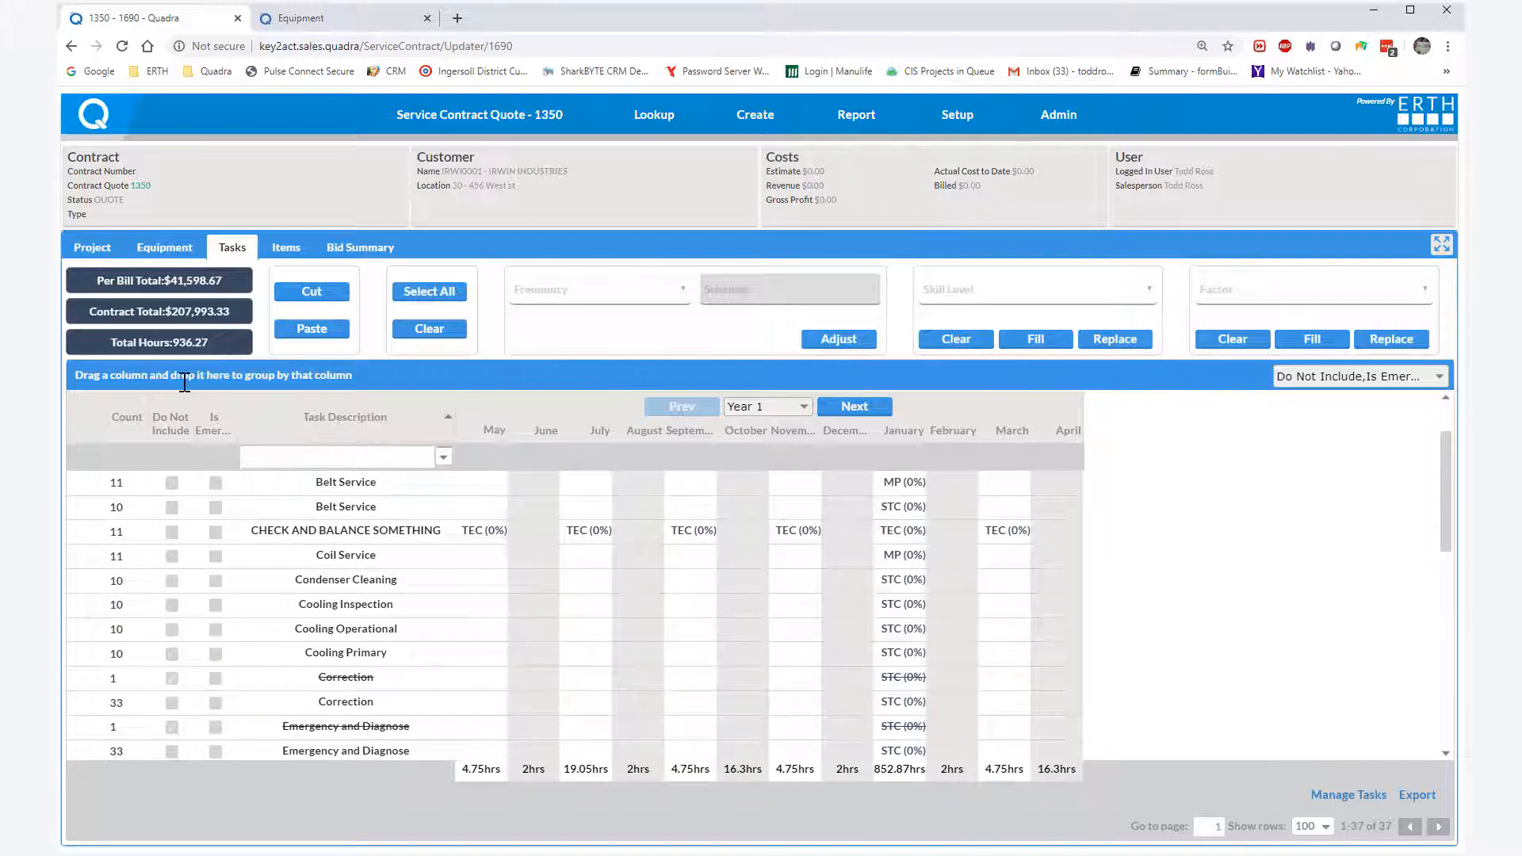
click(173, 704)
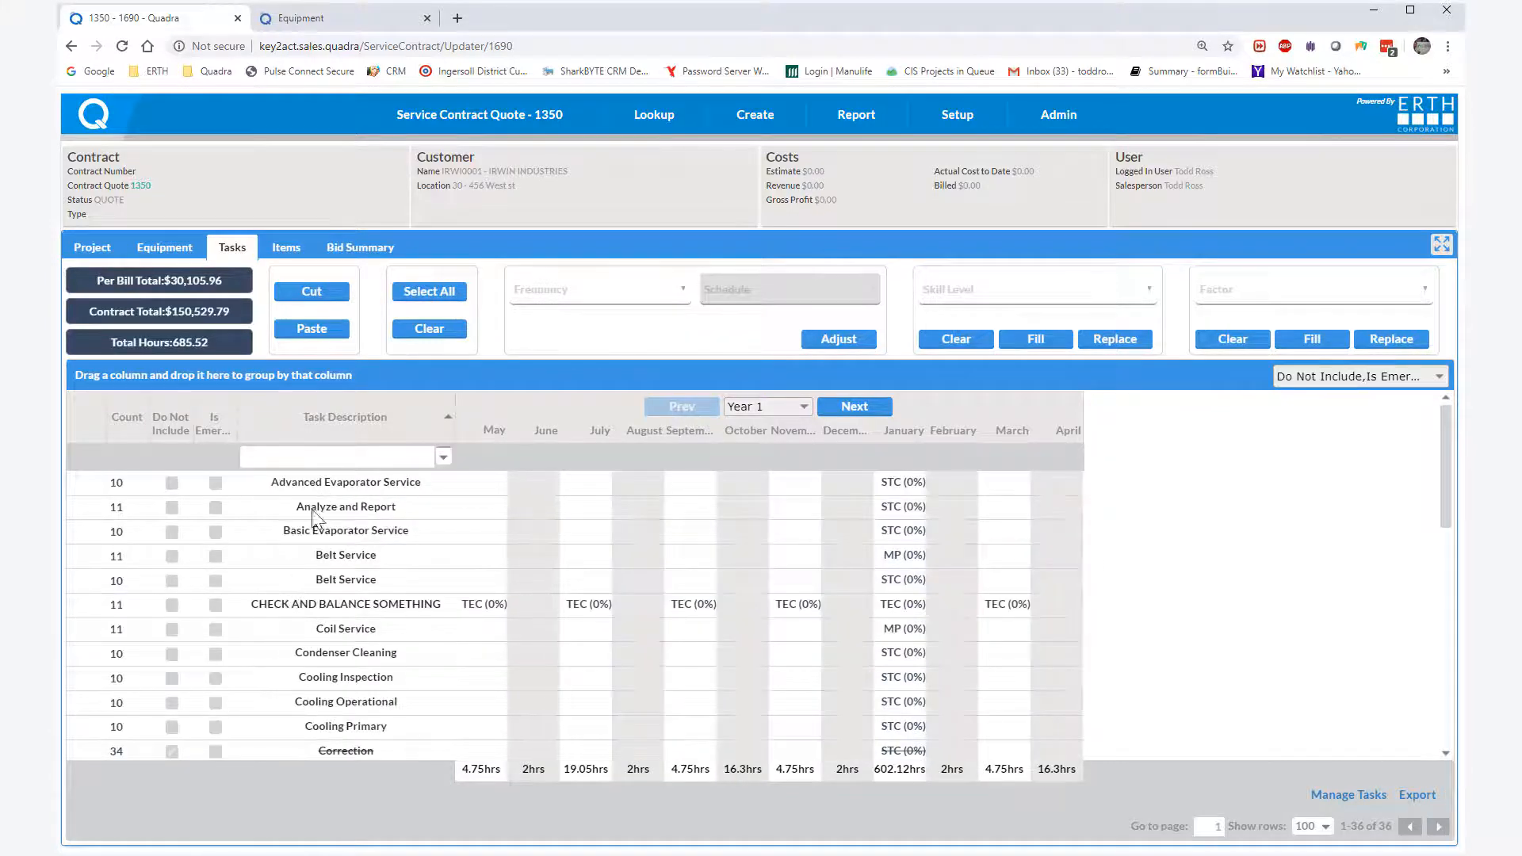
Filter the task descriptions by "emerg", exclude the remaining Emergency and Diagnose tasks, and clear the filter.
scroll(321, 678, down, 1)
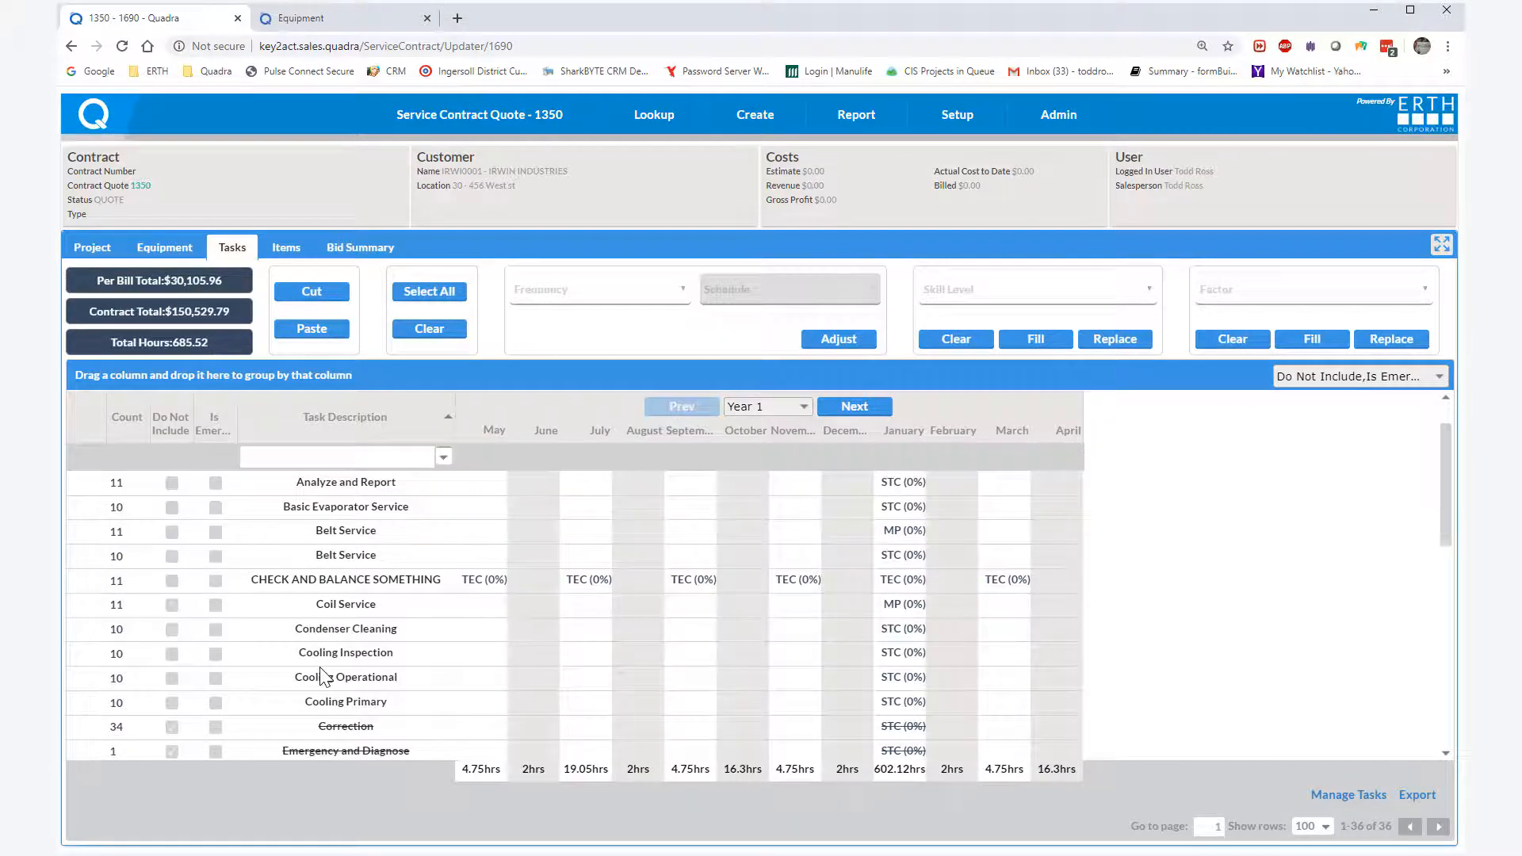
scroll(325, 658, down, 2)
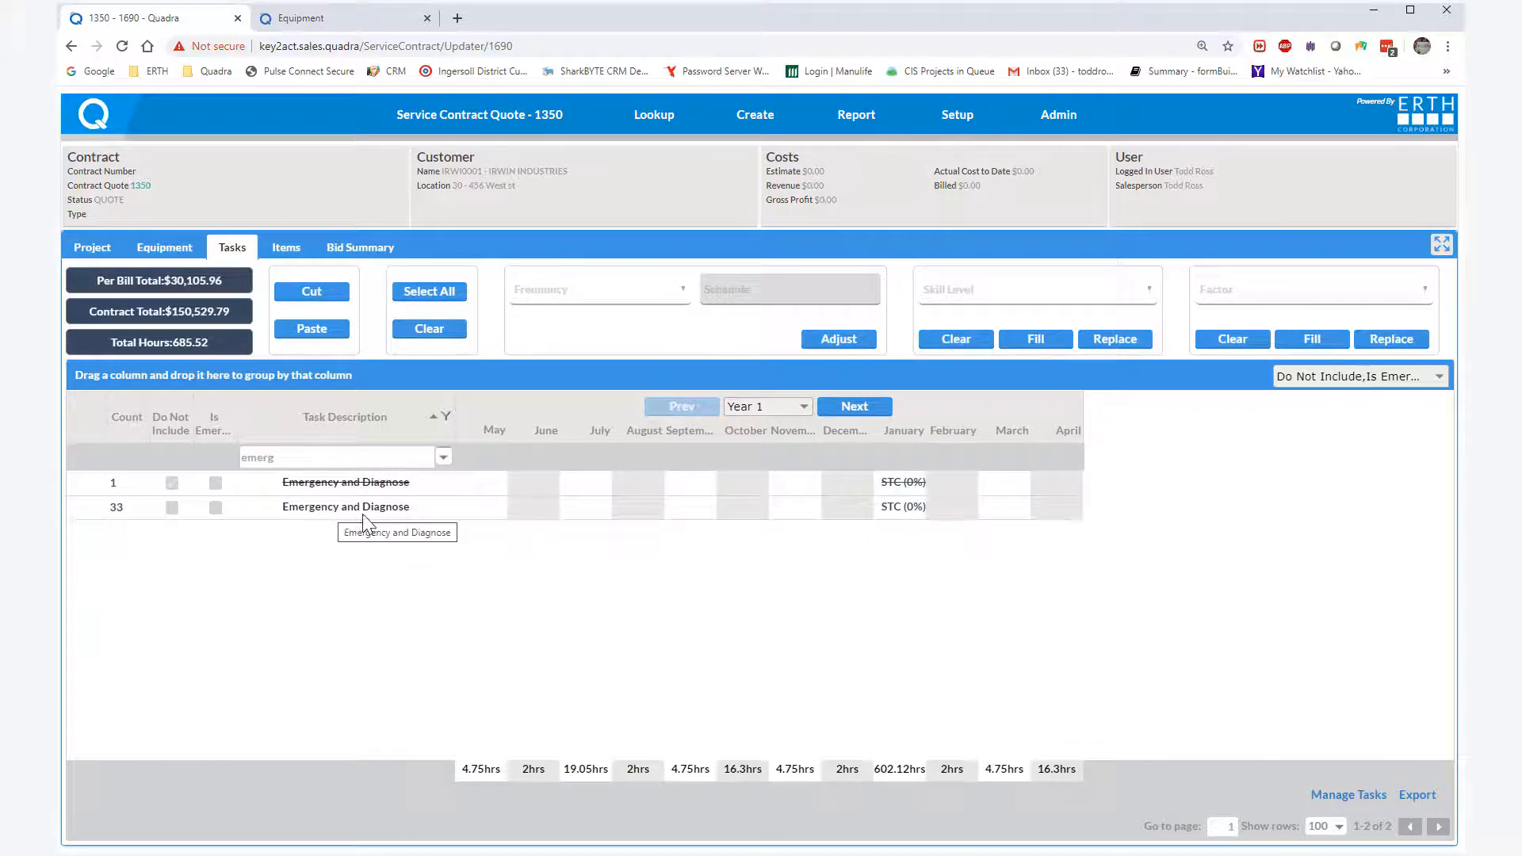
click(384, 513)
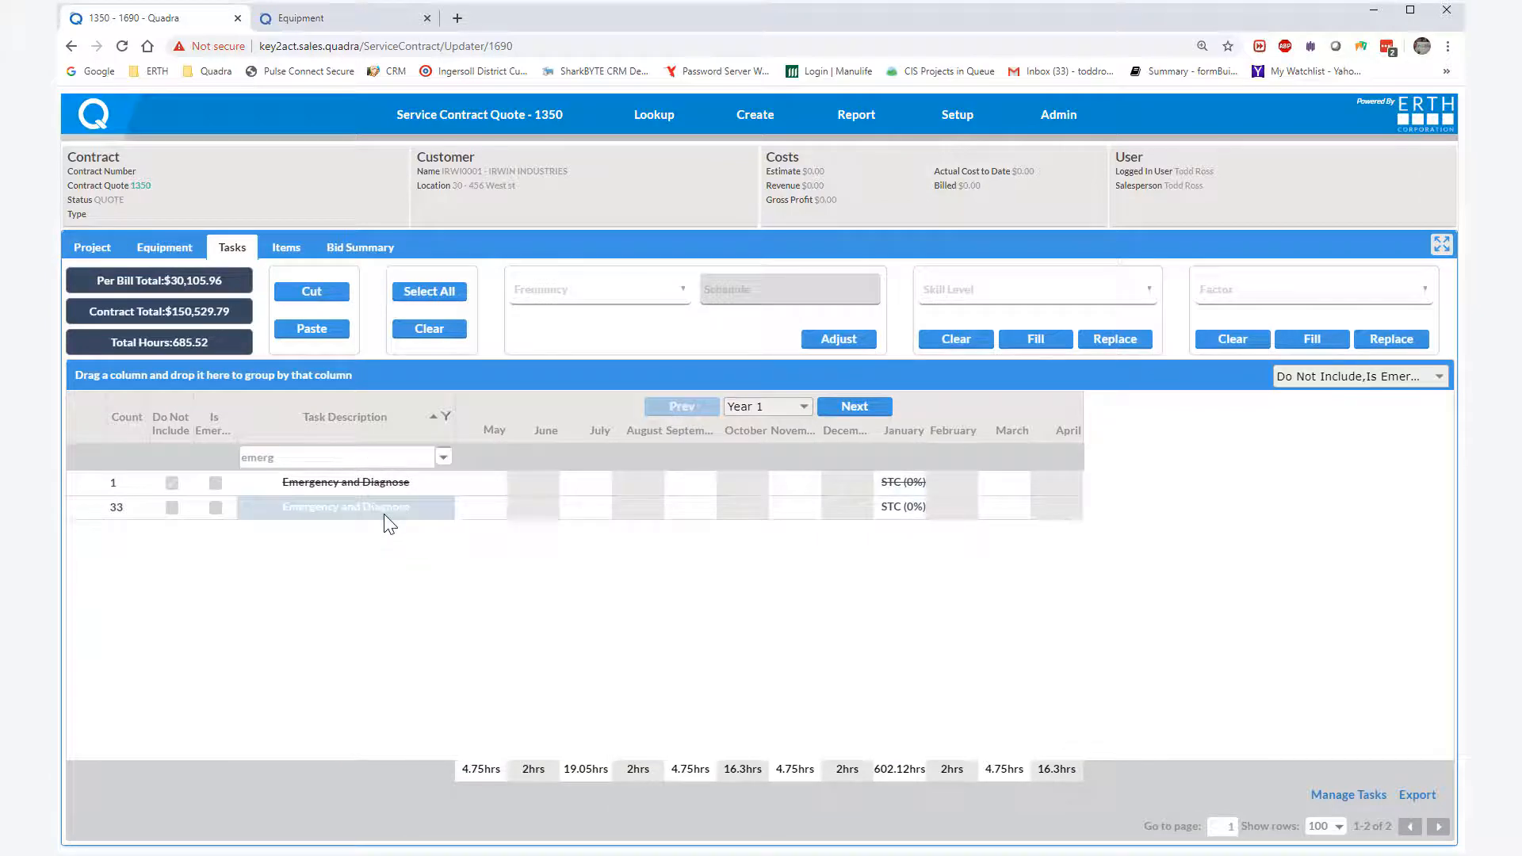
click(174, 511)
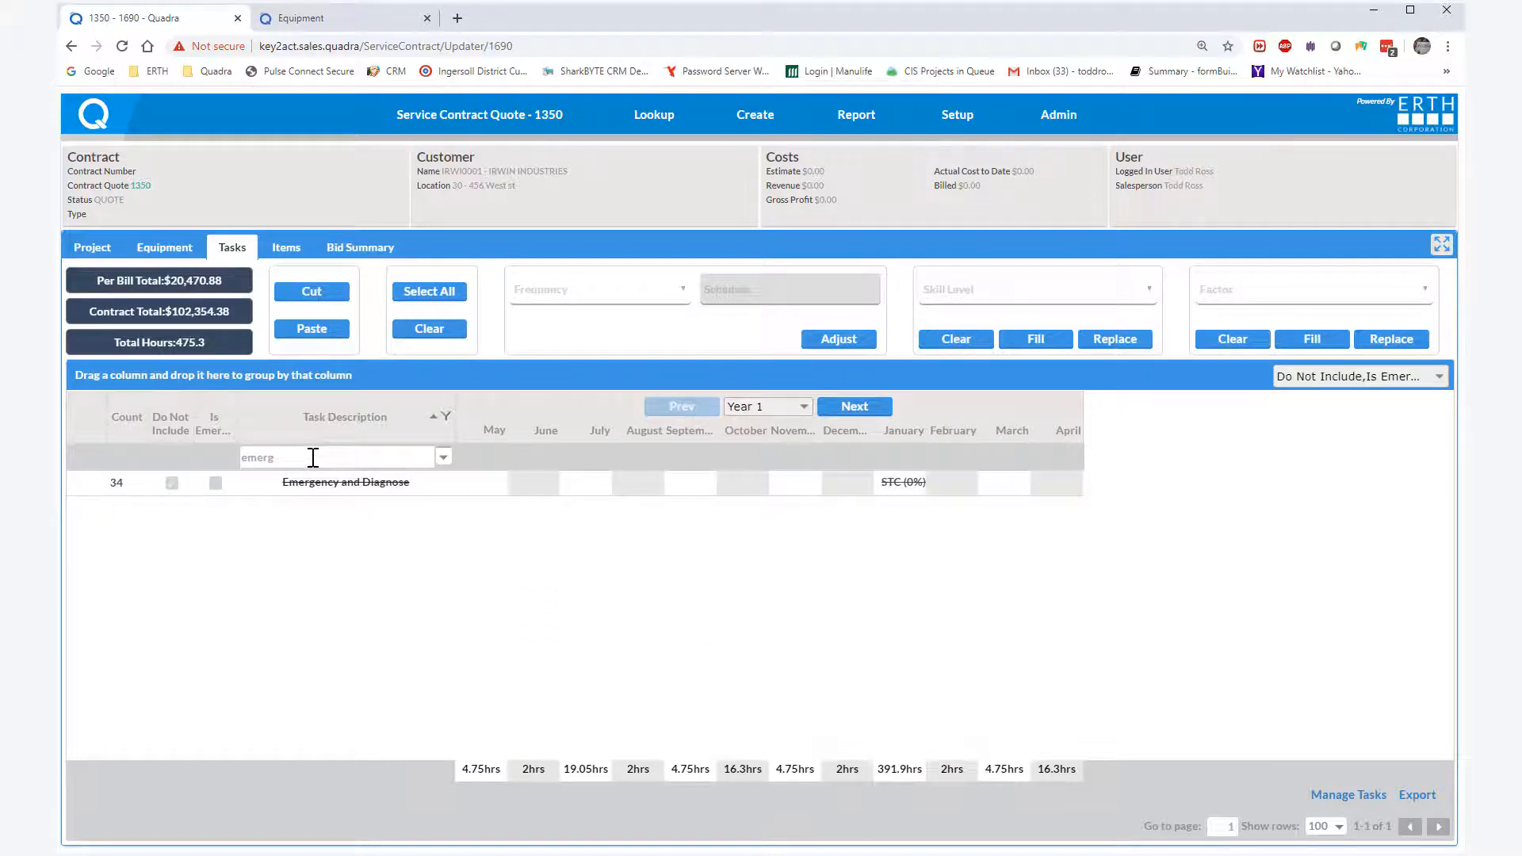
drag(312, 458, 214, 452)
key(BackSpace)
click(443, 459)
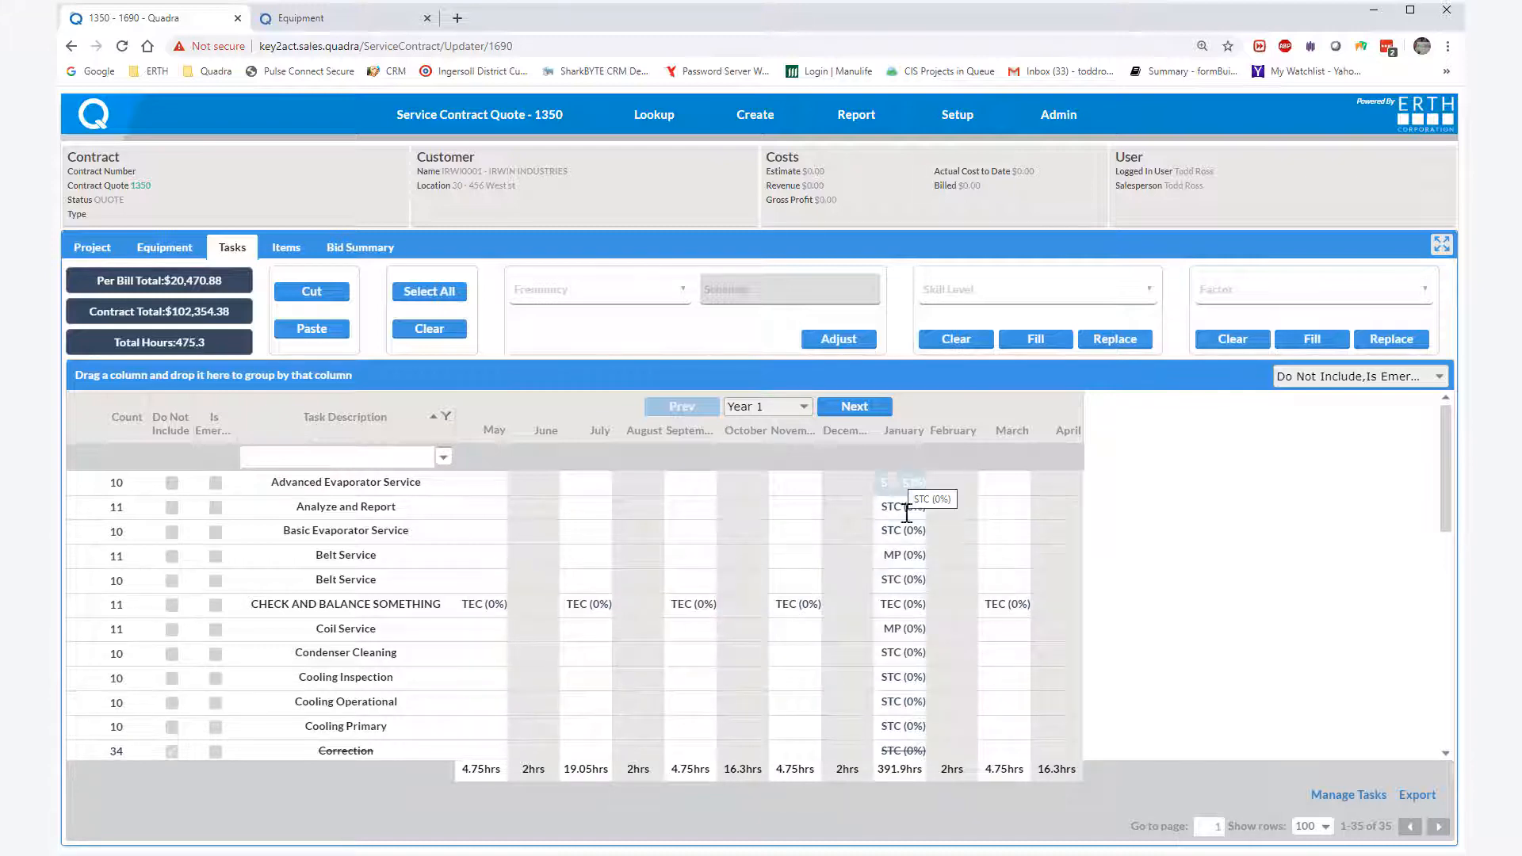
Replace the factor of all Year 1 January tasks with 20.
click(902, 432)
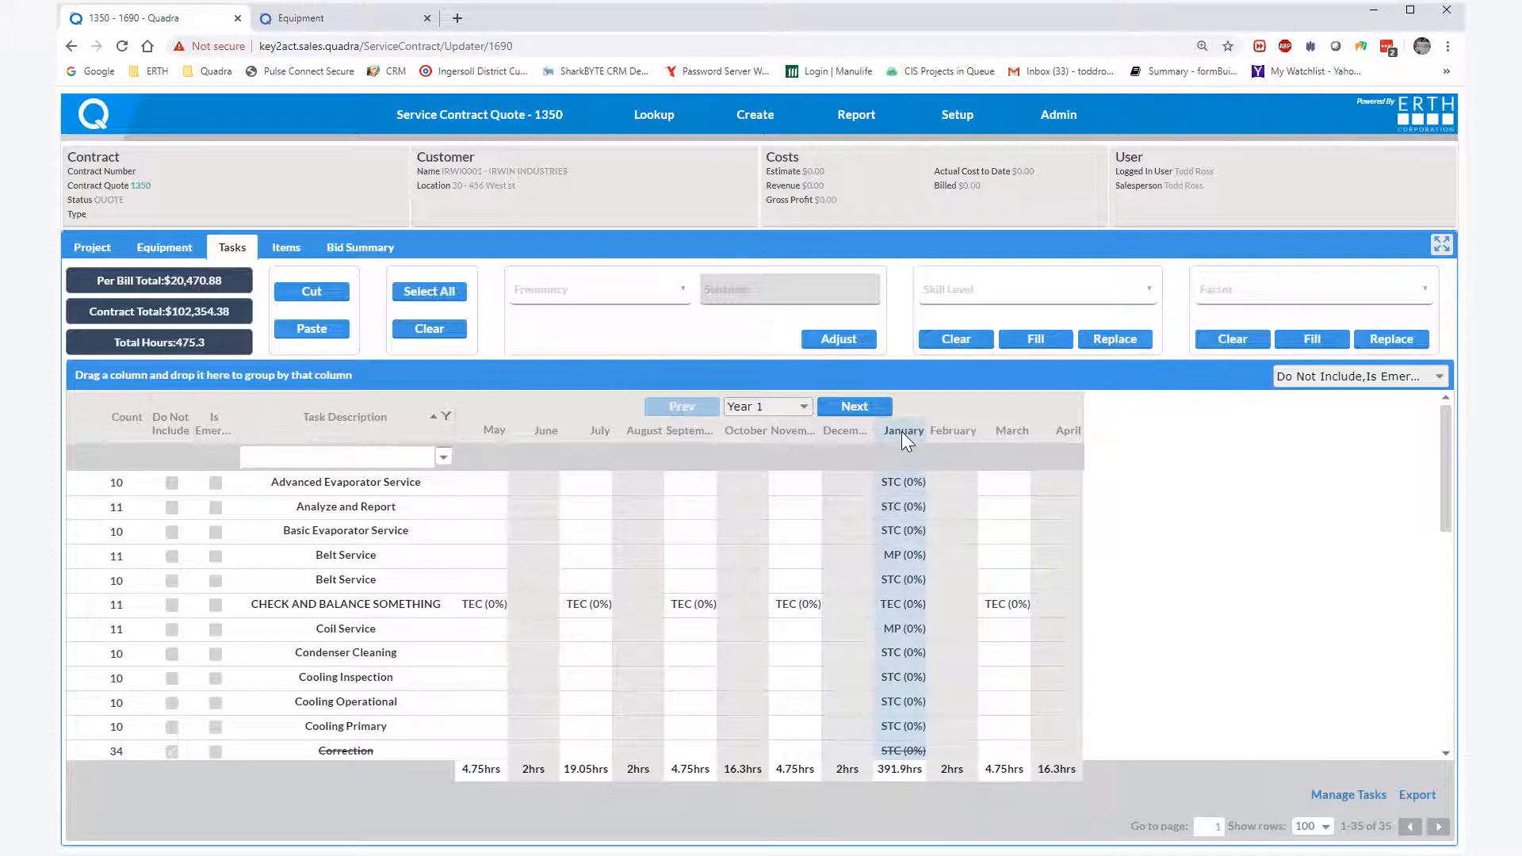
click(1225, 297)
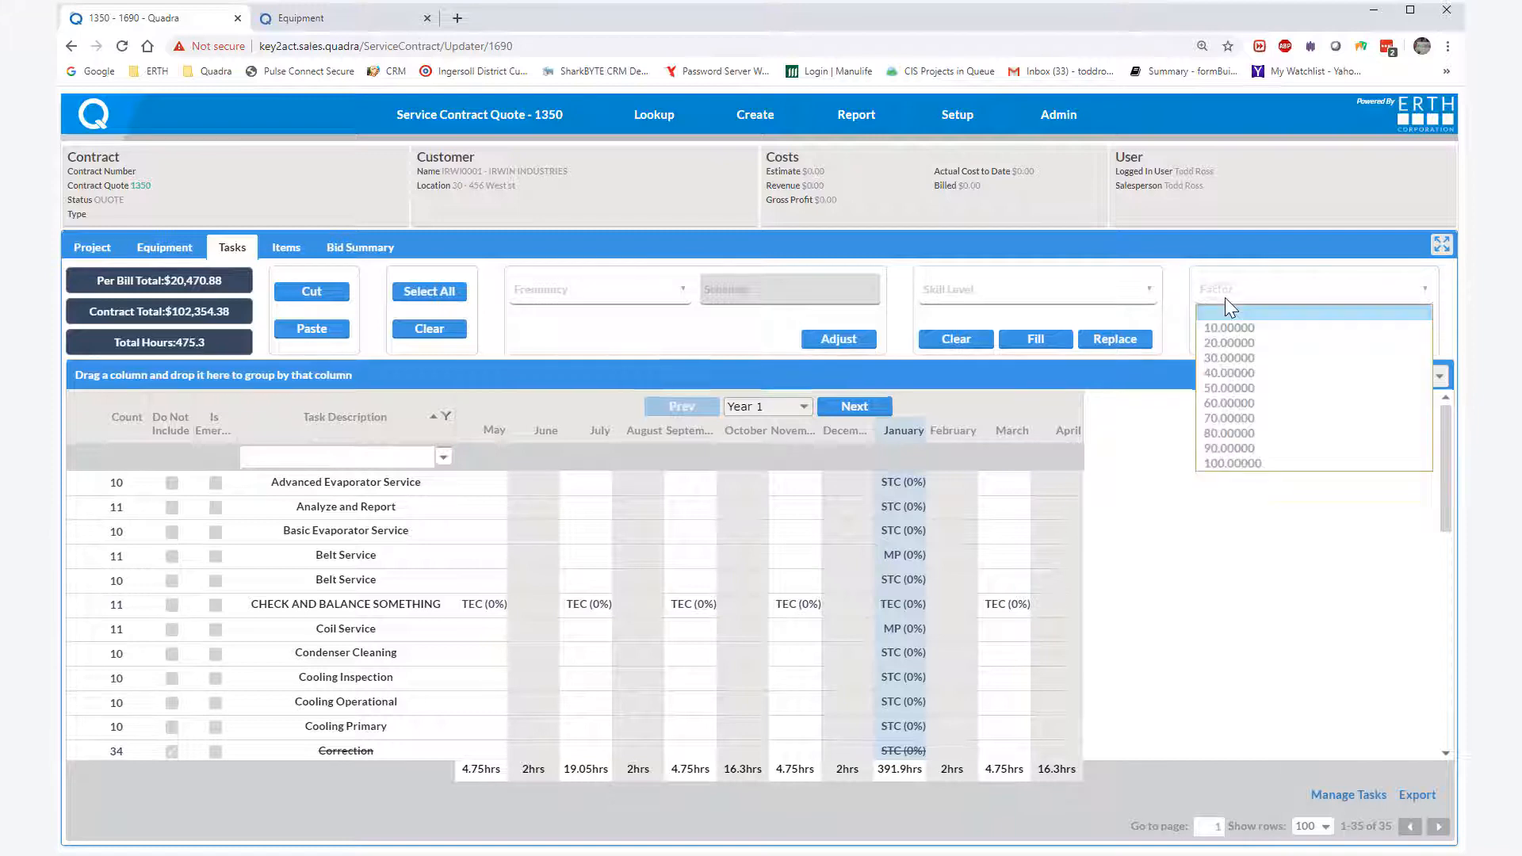
click(1228, 343)
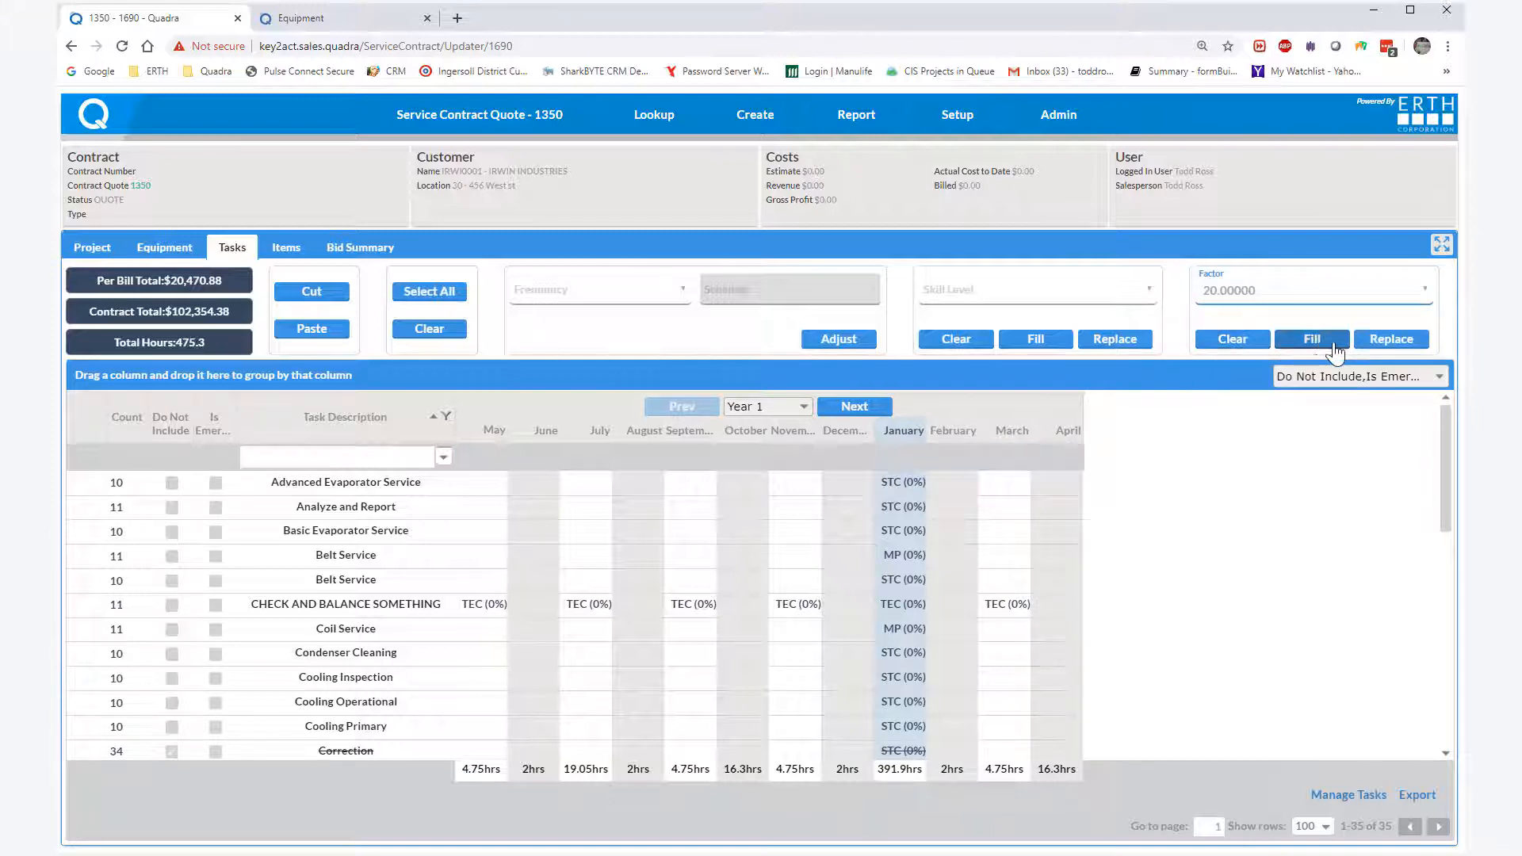
click(1386, 341)
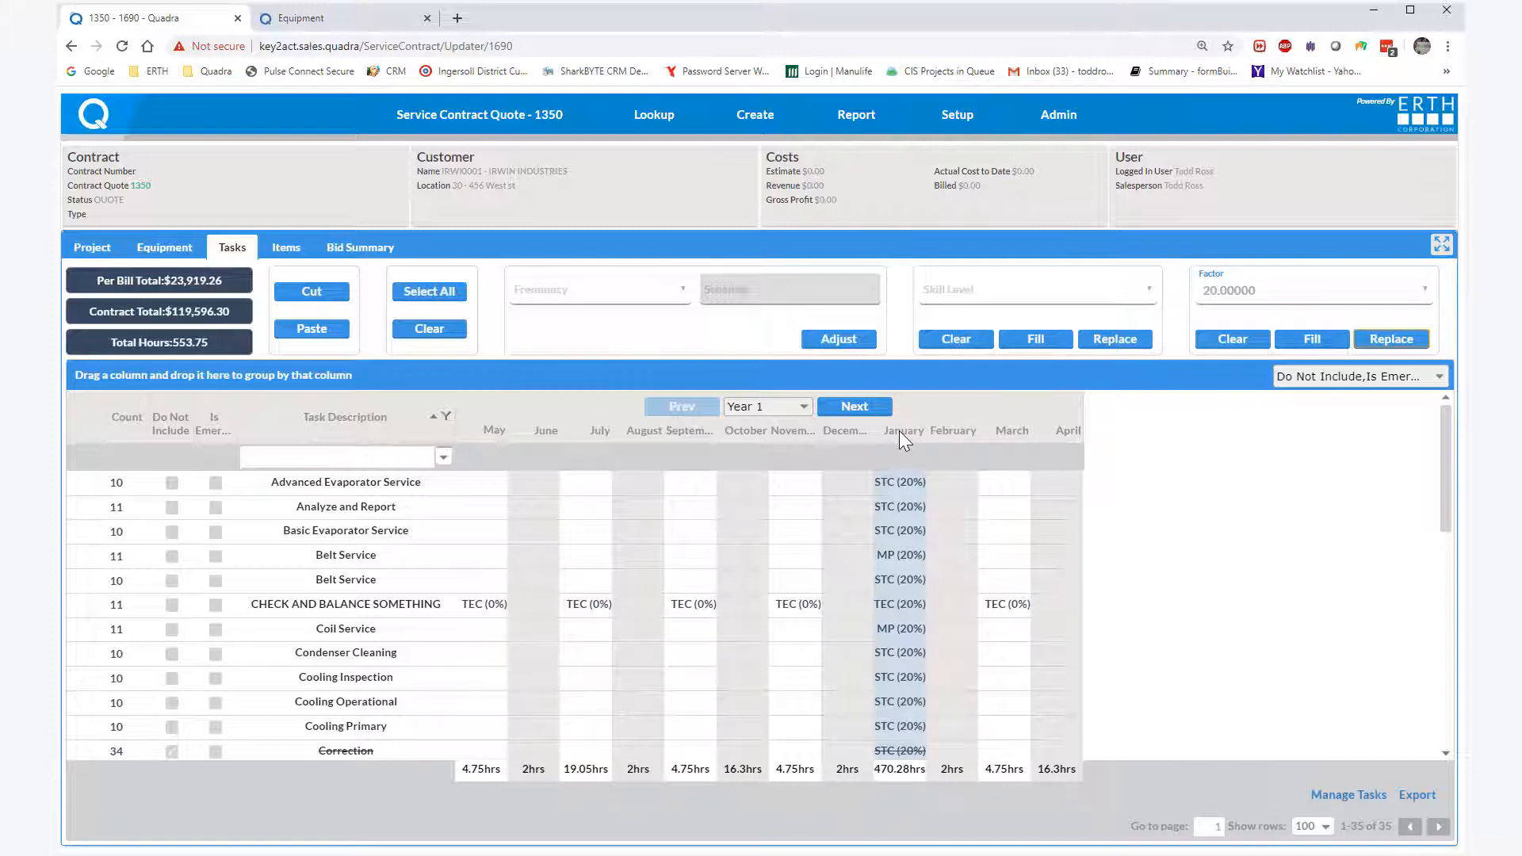
Replace the skill level of all Year 1 January tasks with OTT - TEC-OT - Technician Overtime.
click(1016, 298)
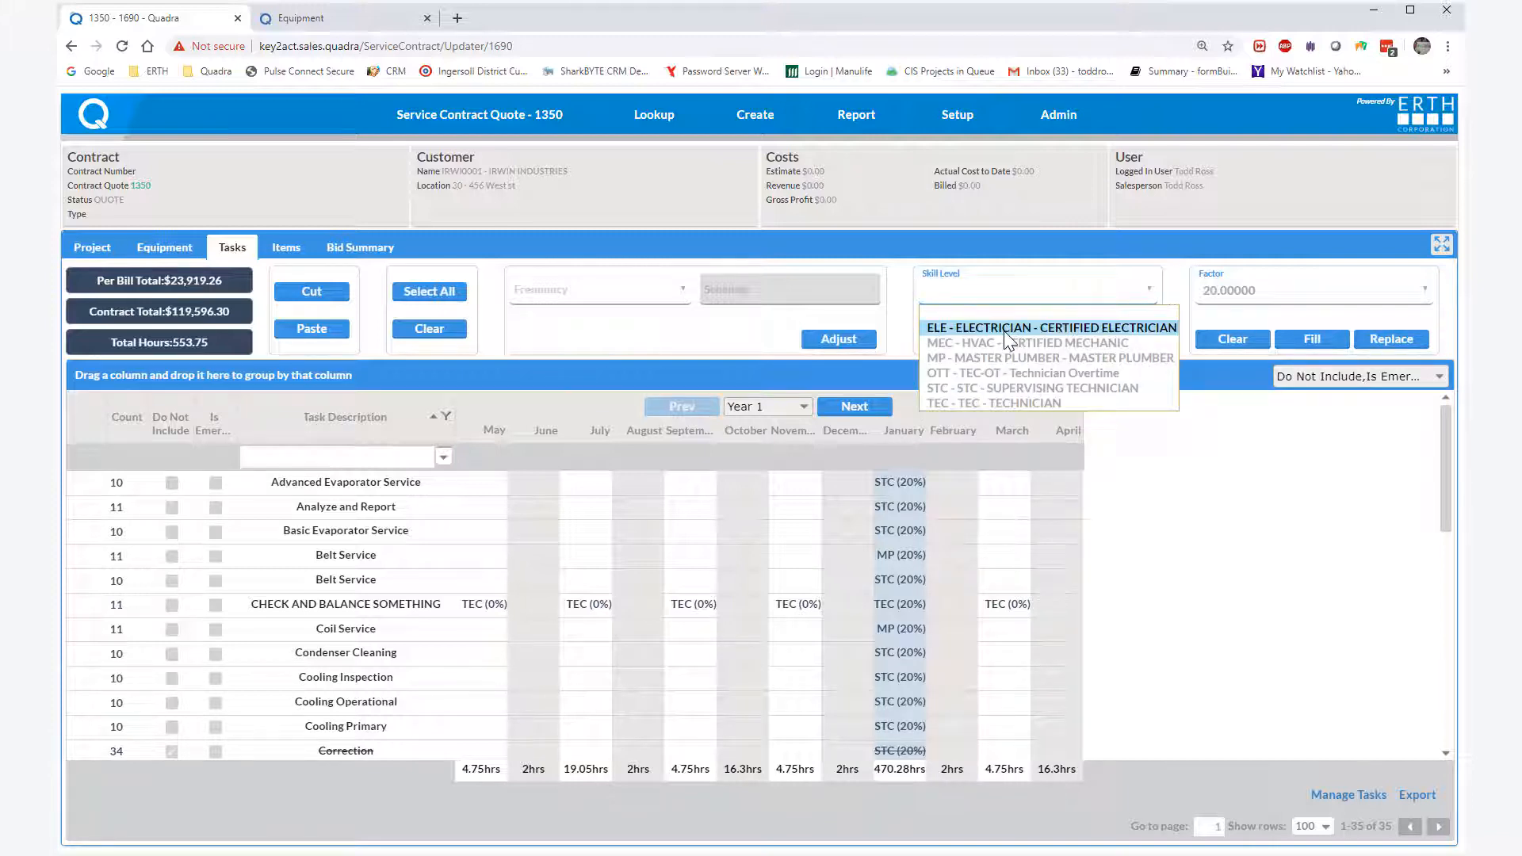
click(1000, 375)
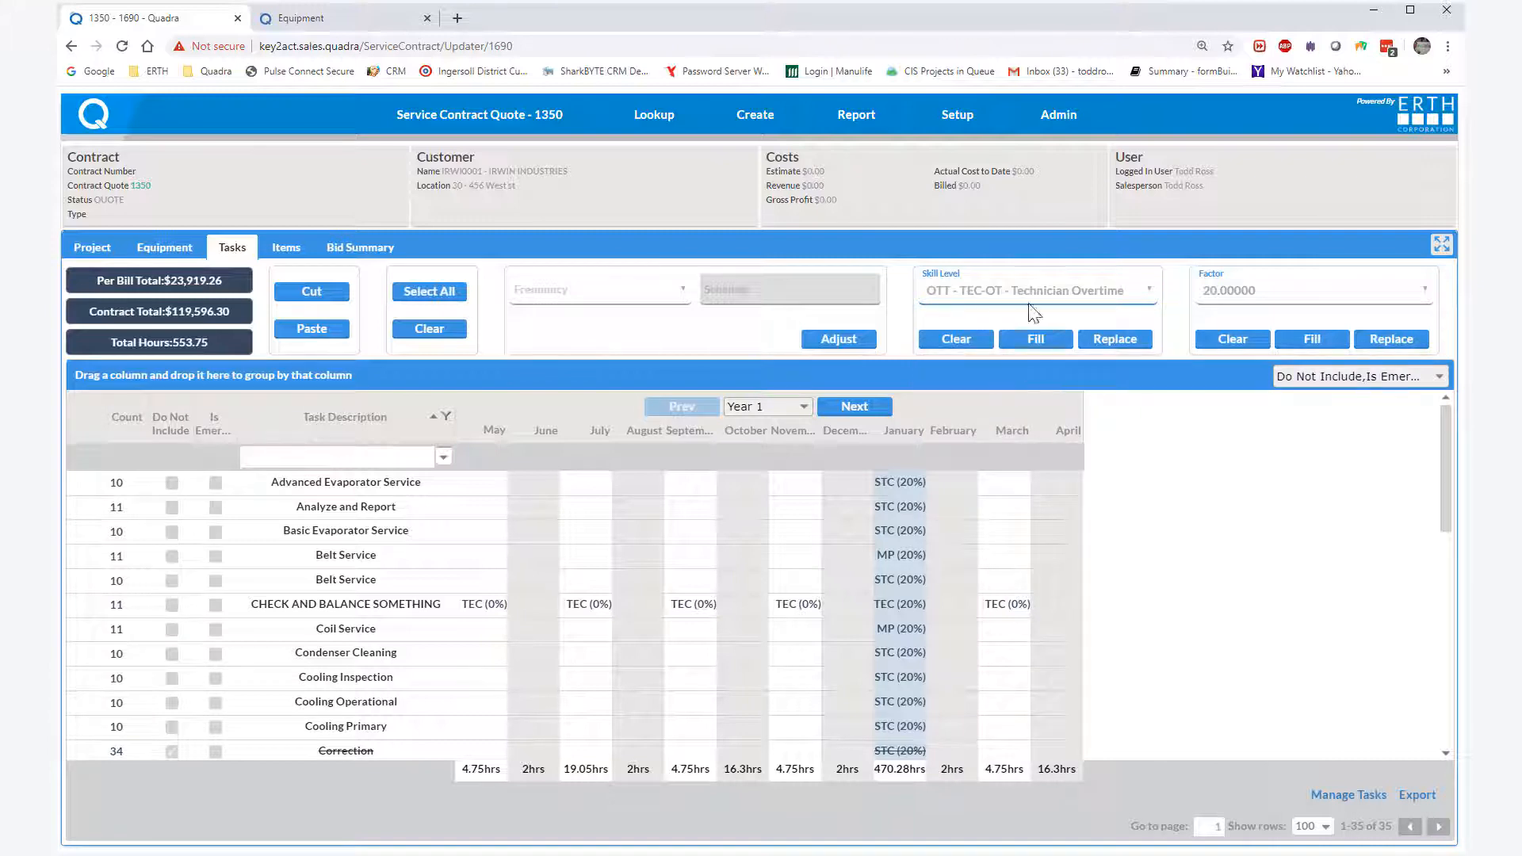
click(1106, 343)
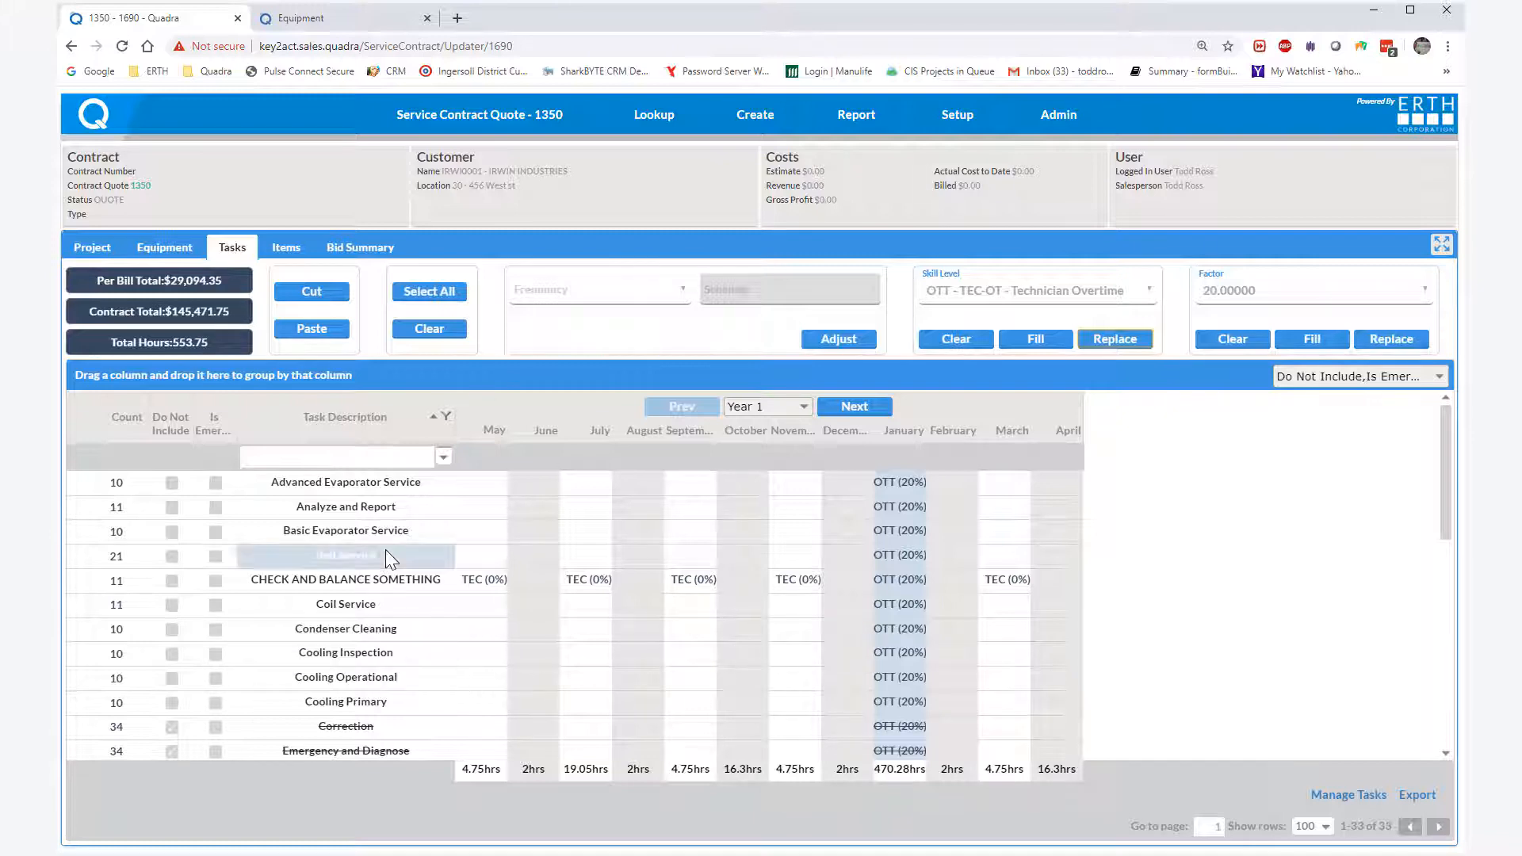
click(367, 557)
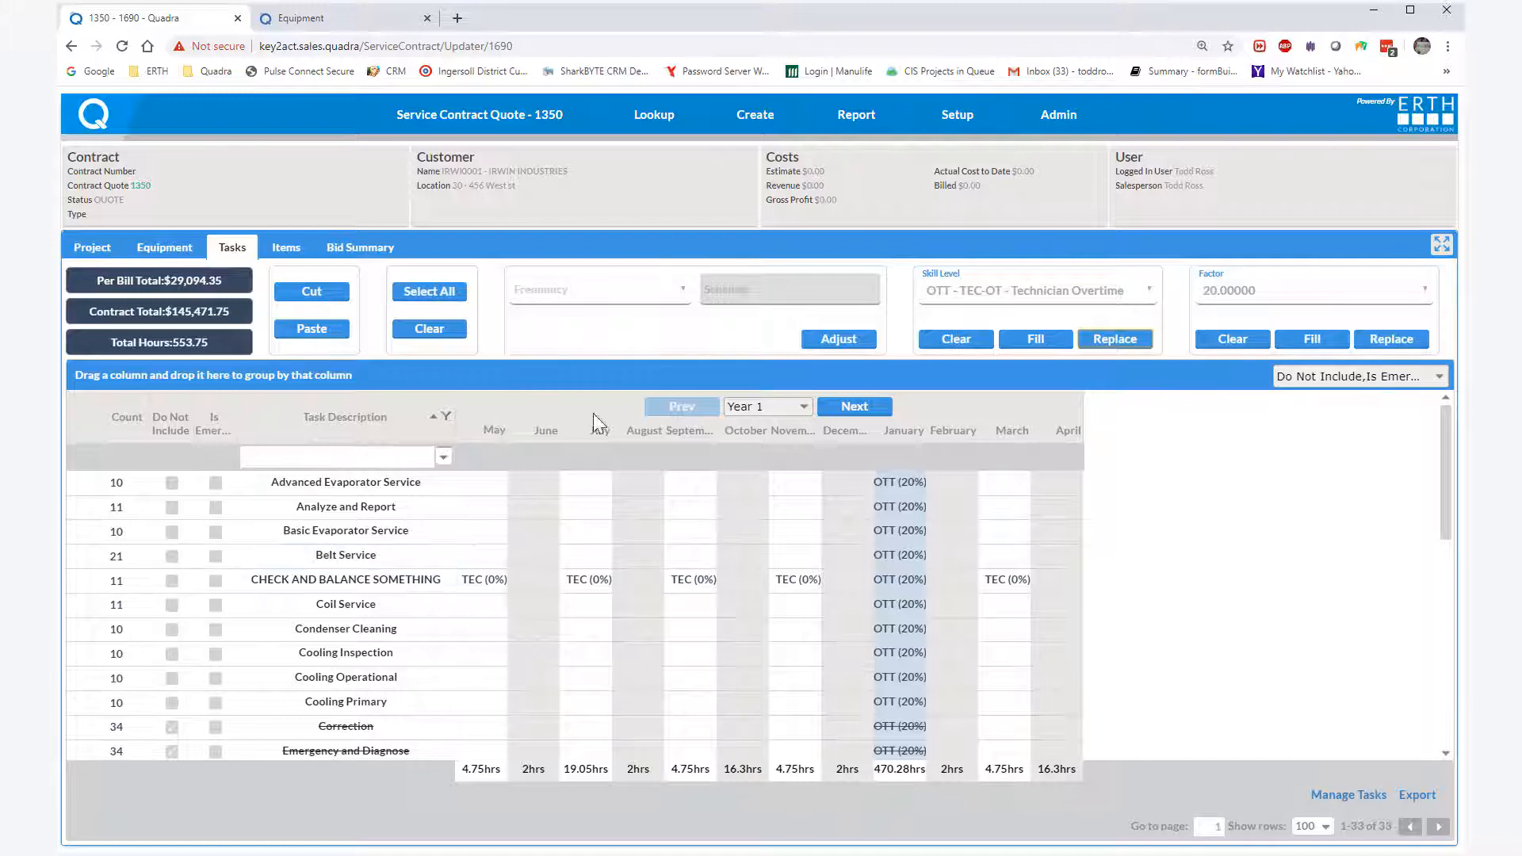
Show the Equipment Type column so the task grid is broken down by type of equipment.
click(1281, 379)
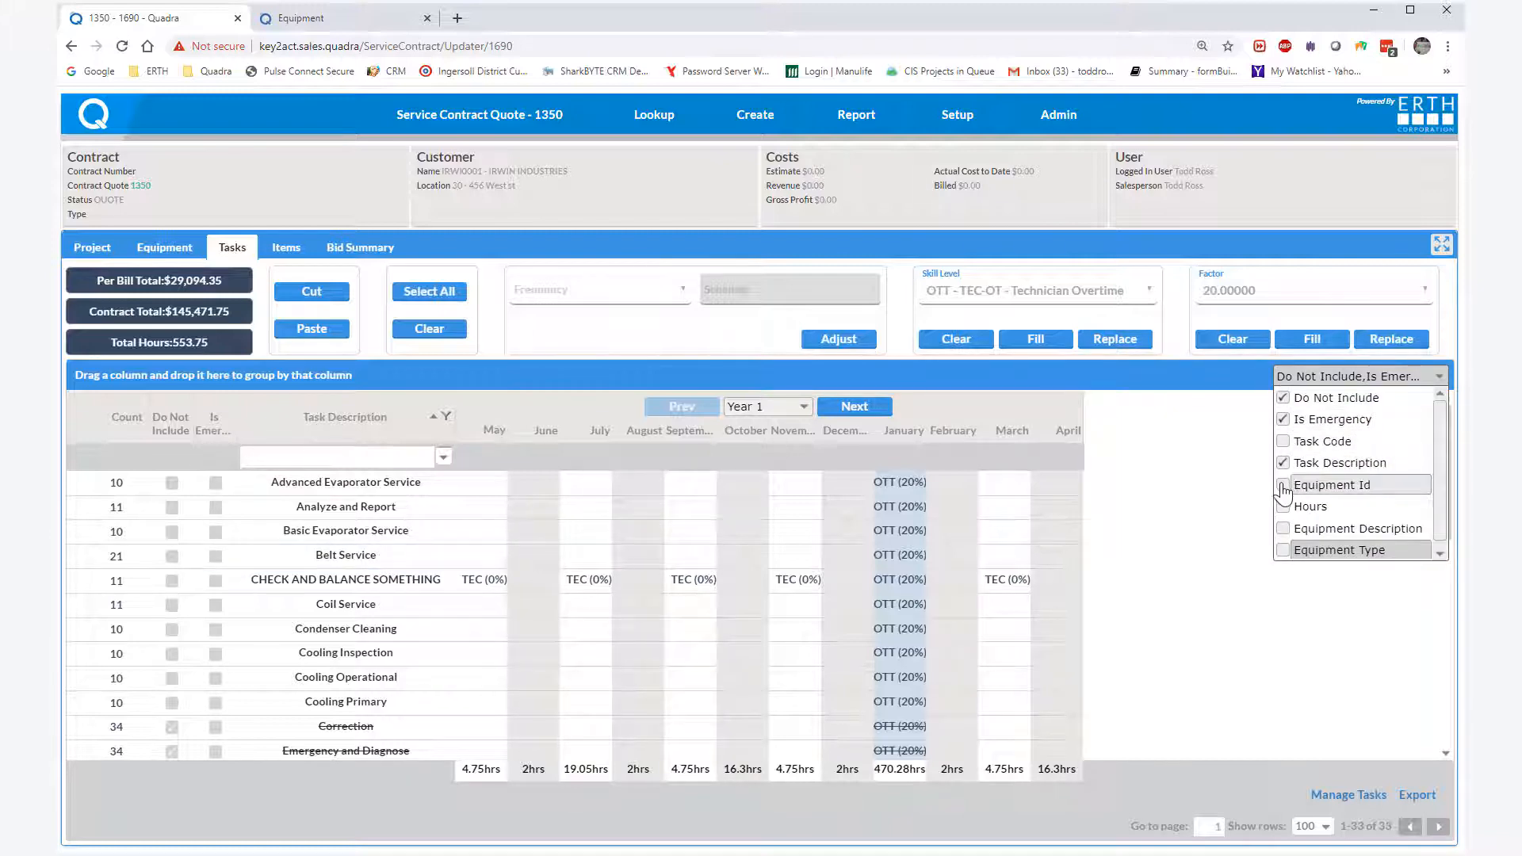
scroll(1285, 494, down, 1)
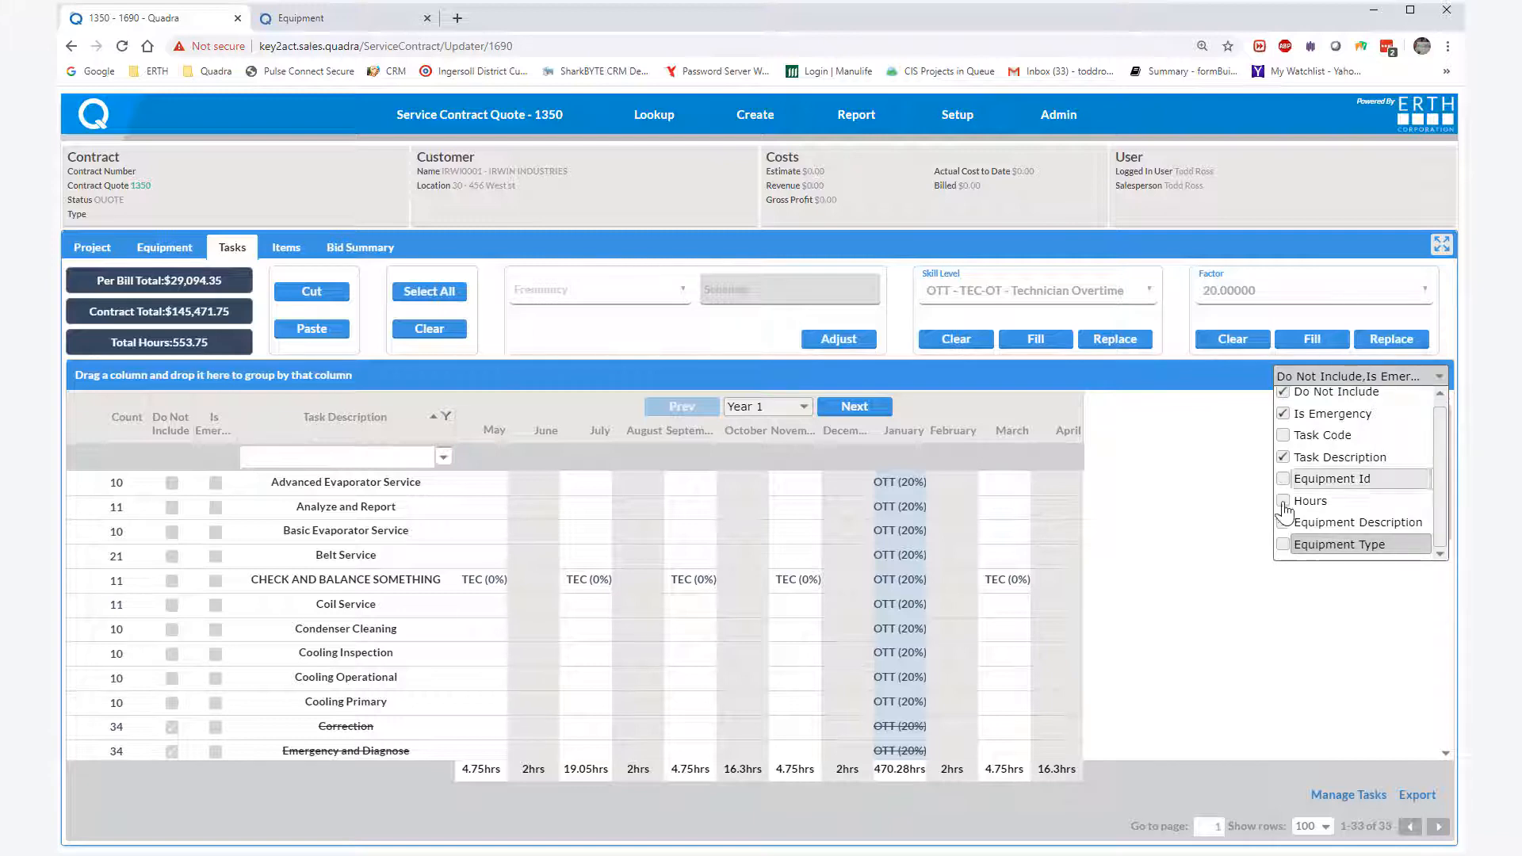
click(1283, 546)
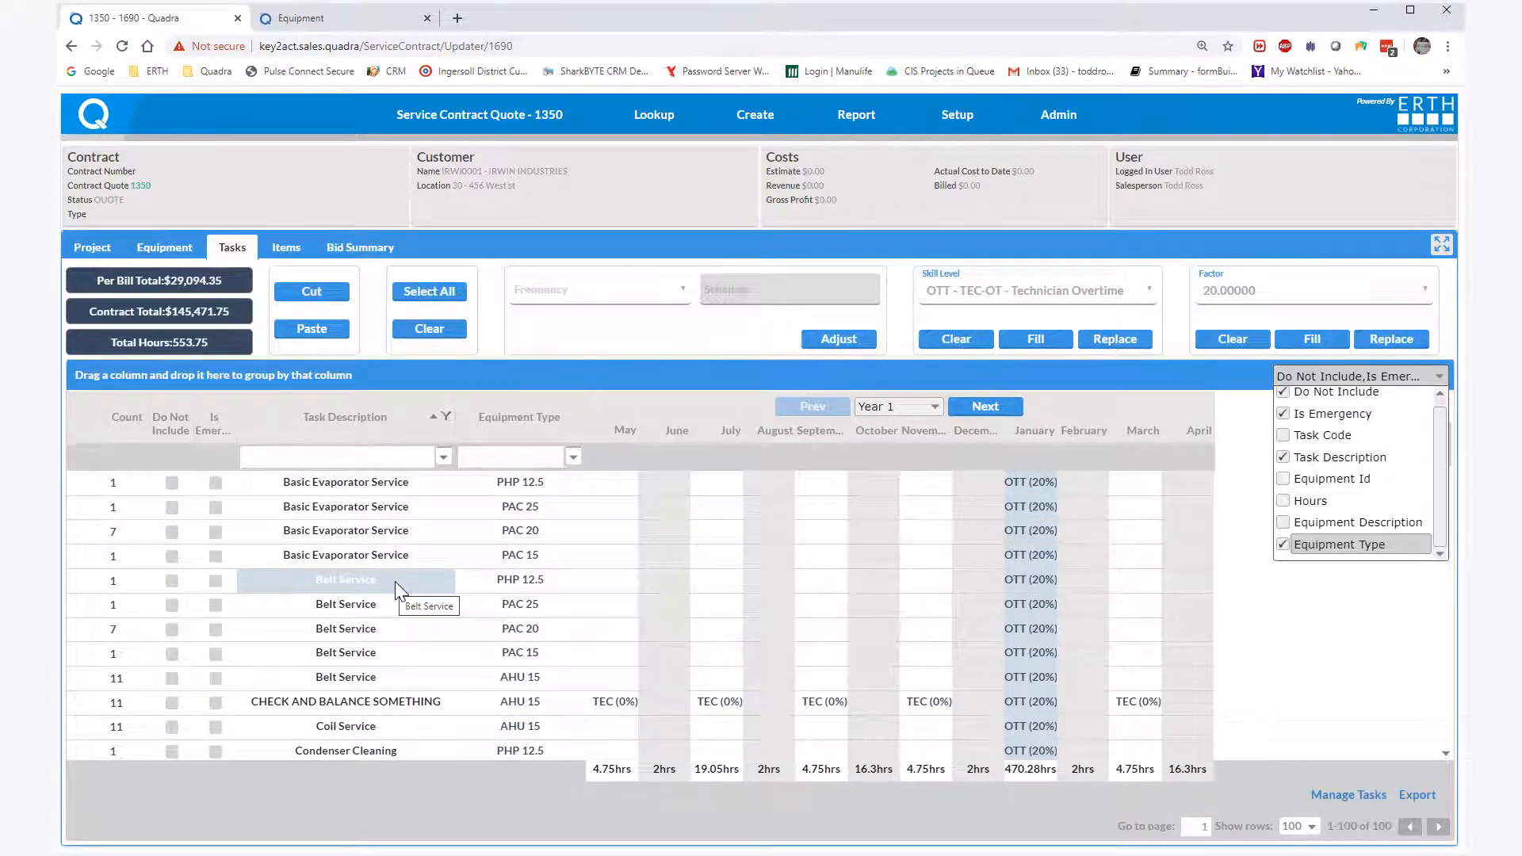
Adjust the PHP 12.5 Belt Service task to a 3-MONTH frequency with the schedule Every 3 Mo. begin in Jan.
click(395, 582)
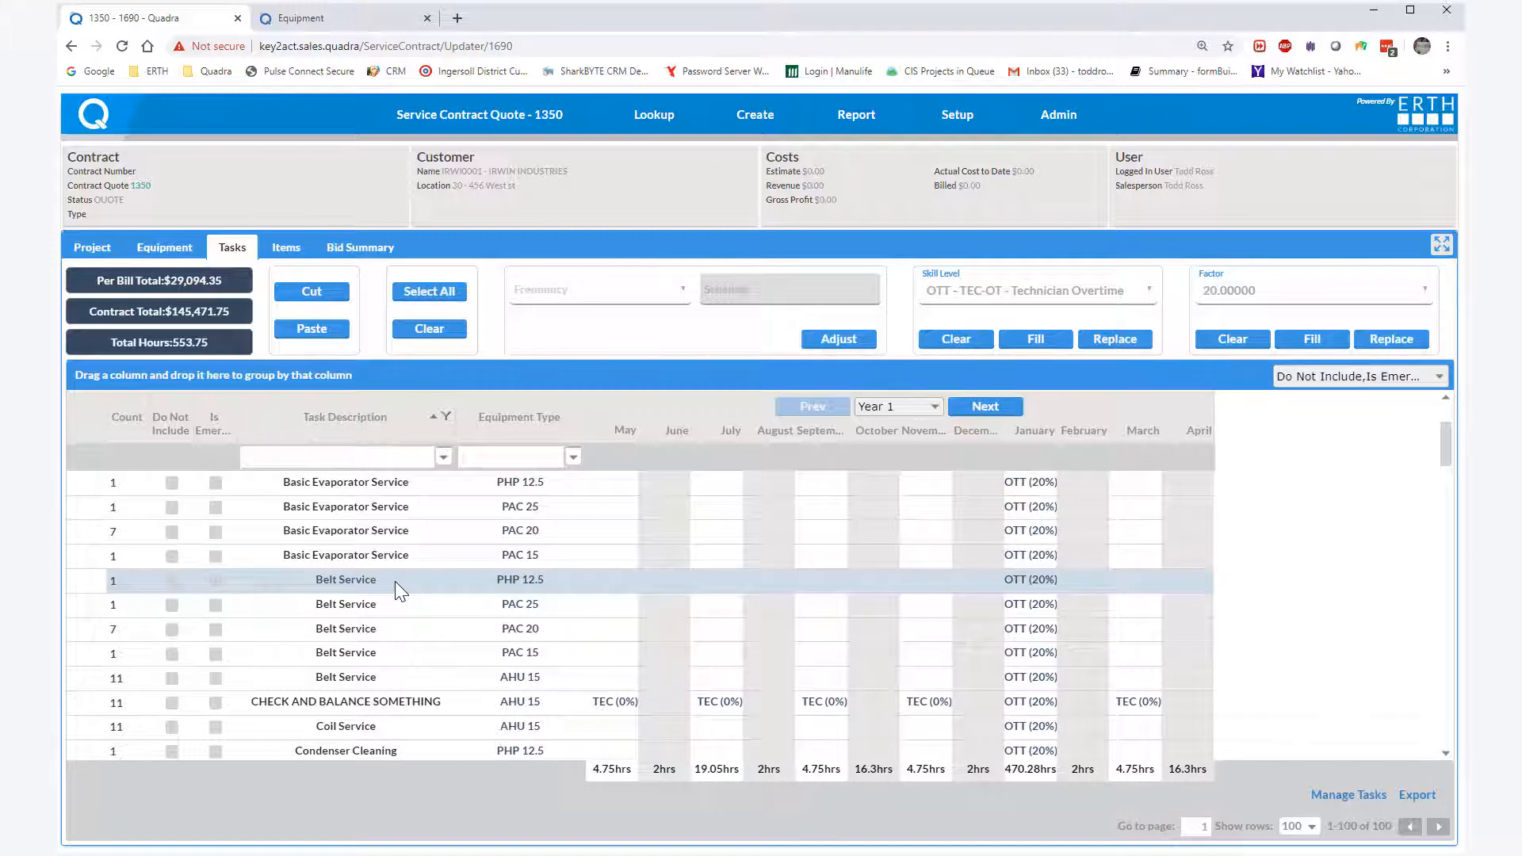
click(669, 298)
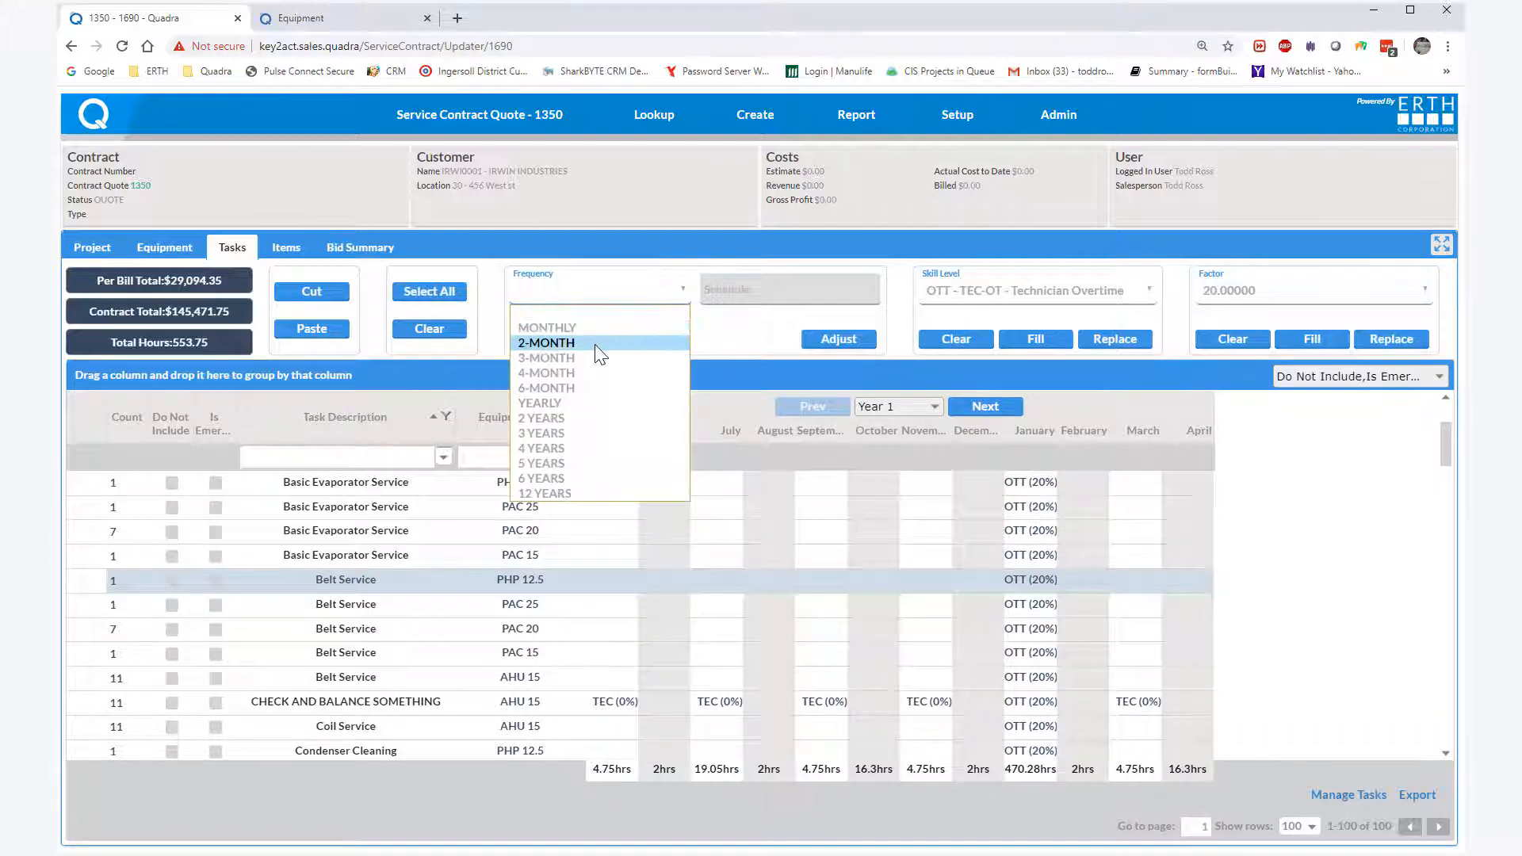
click(583, 365)
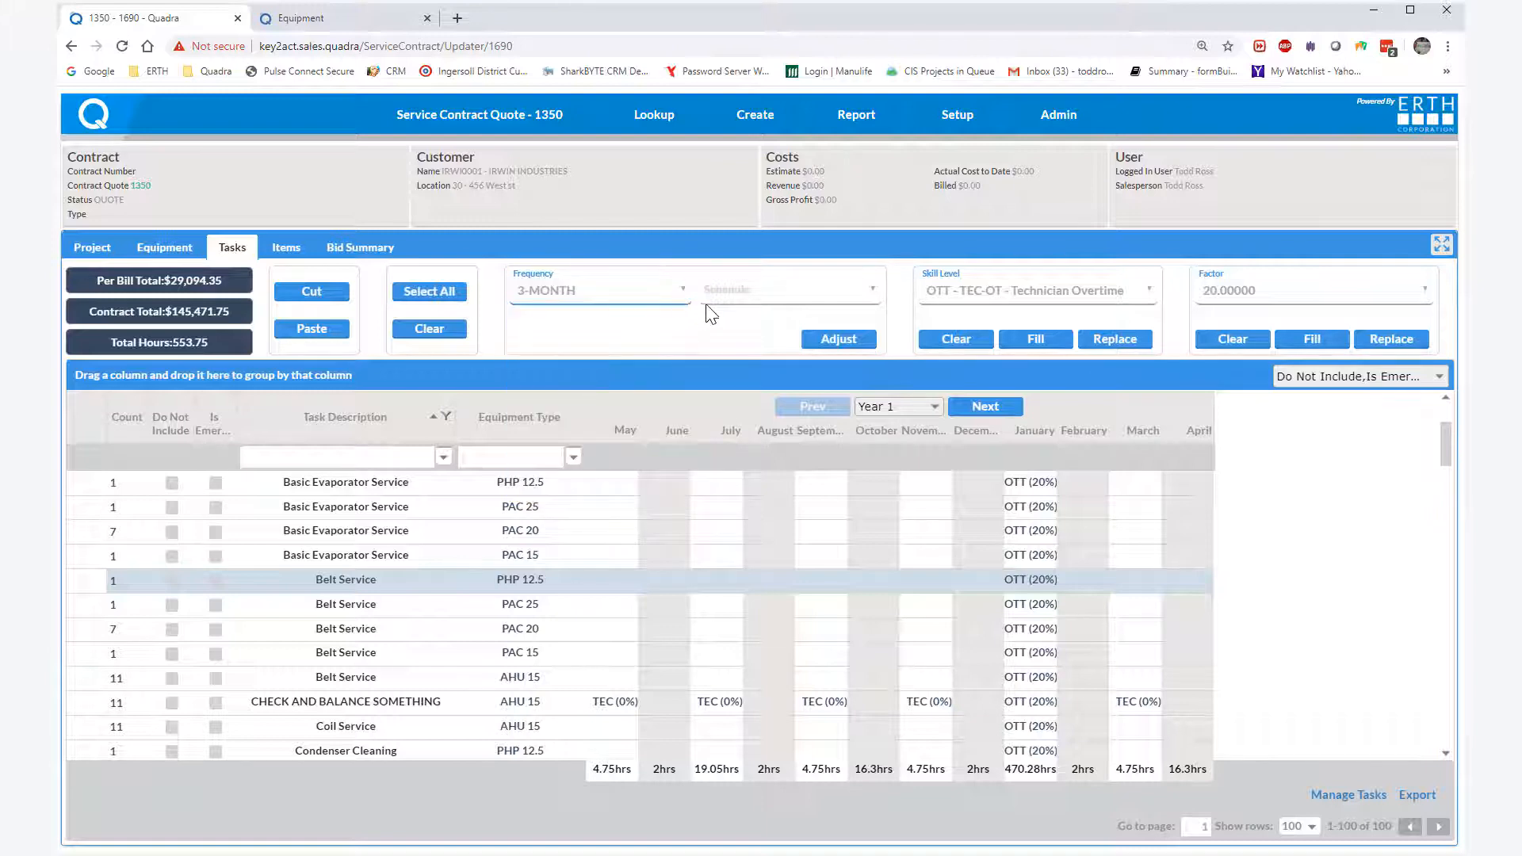
click(747, 289)
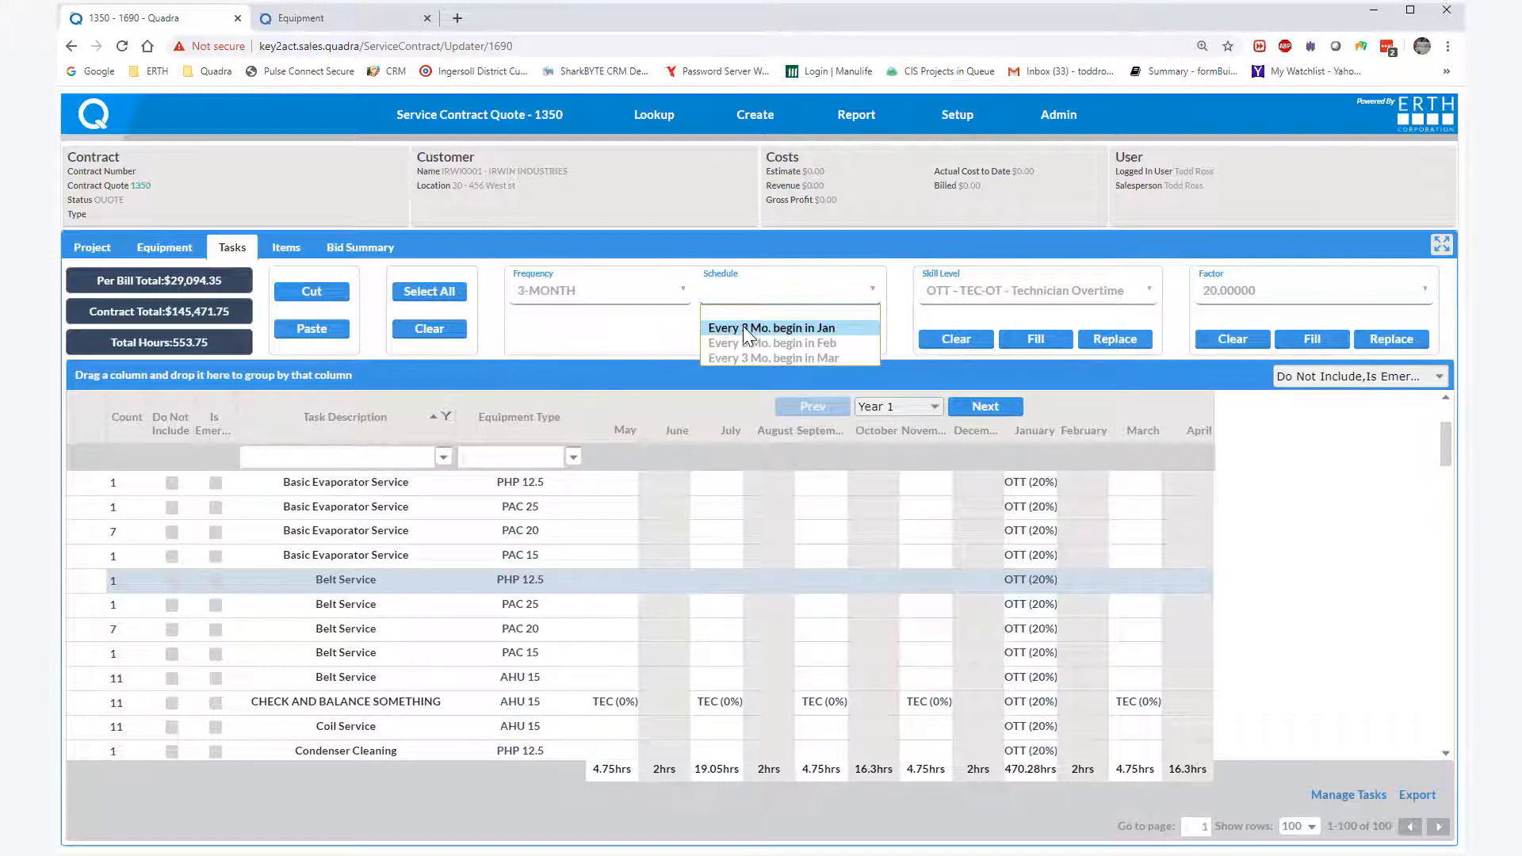
click(744, 328)
click(837, 343)
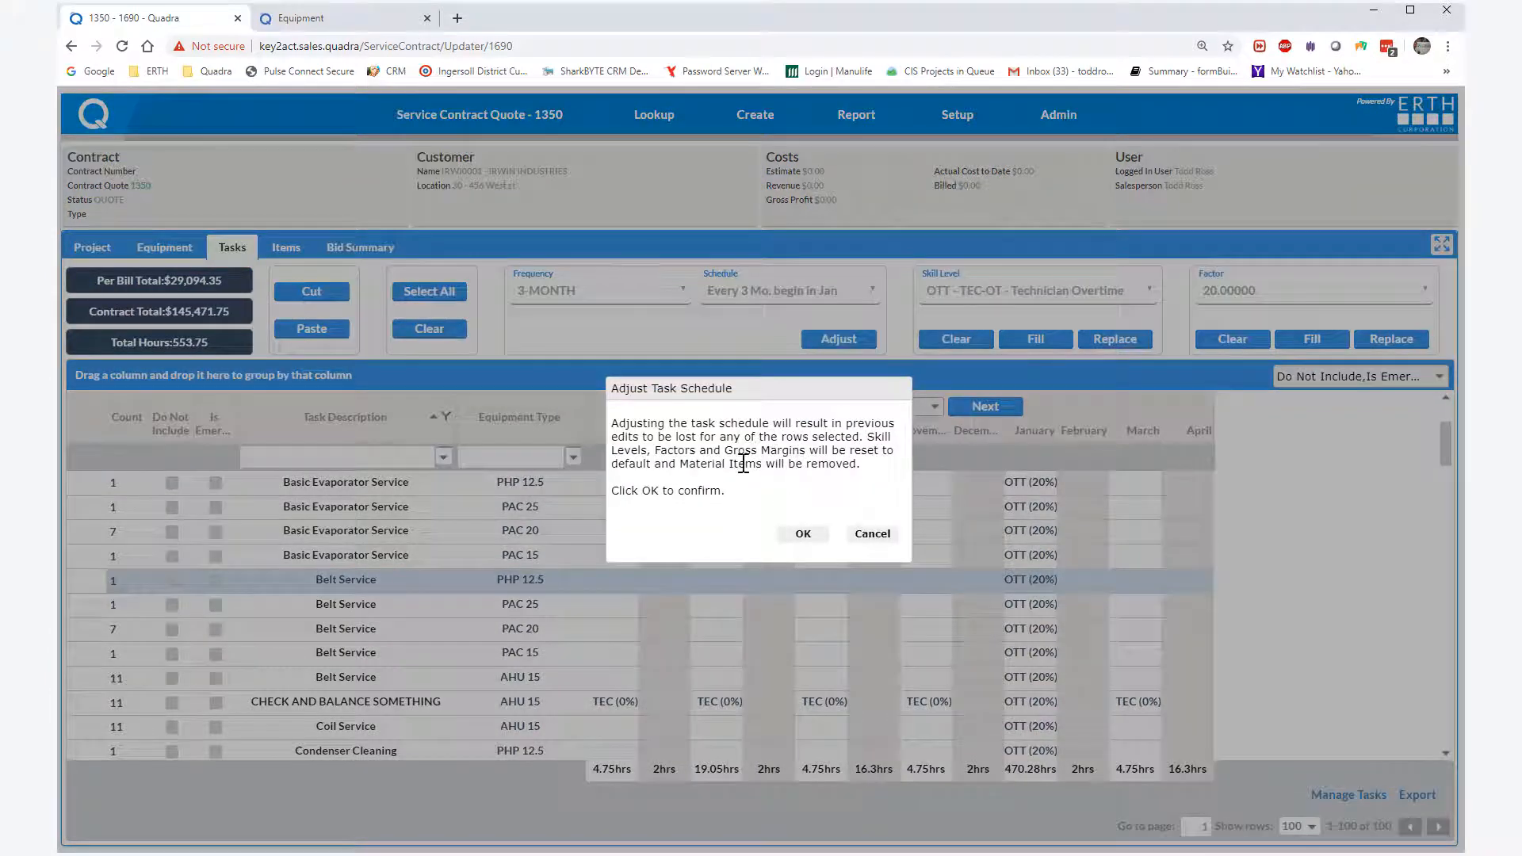
click(800, 534)
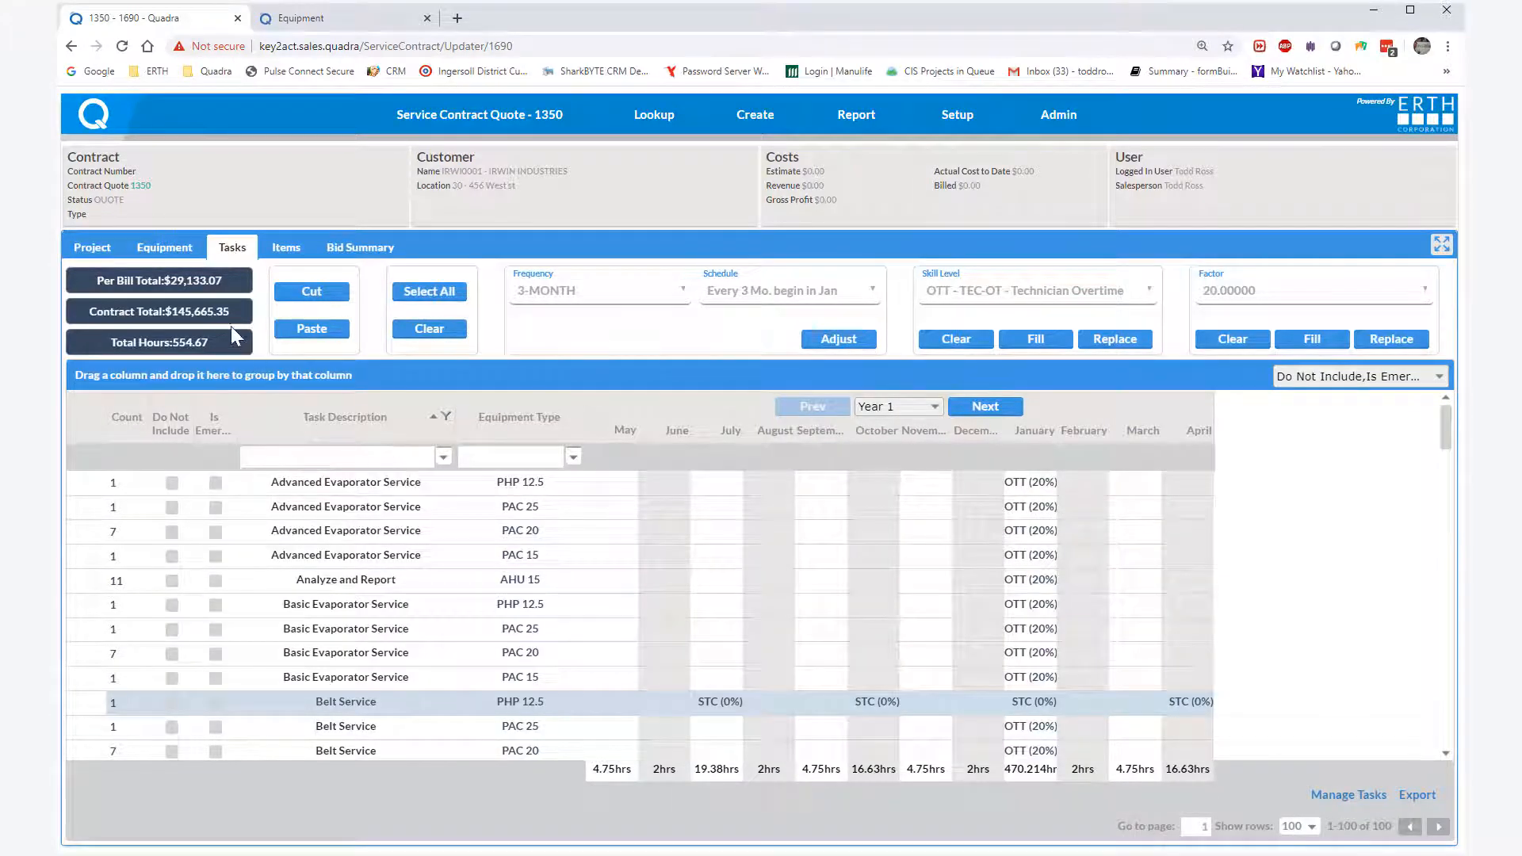
Review the quote's material and travel items and its bid summary.
click(285, 249)
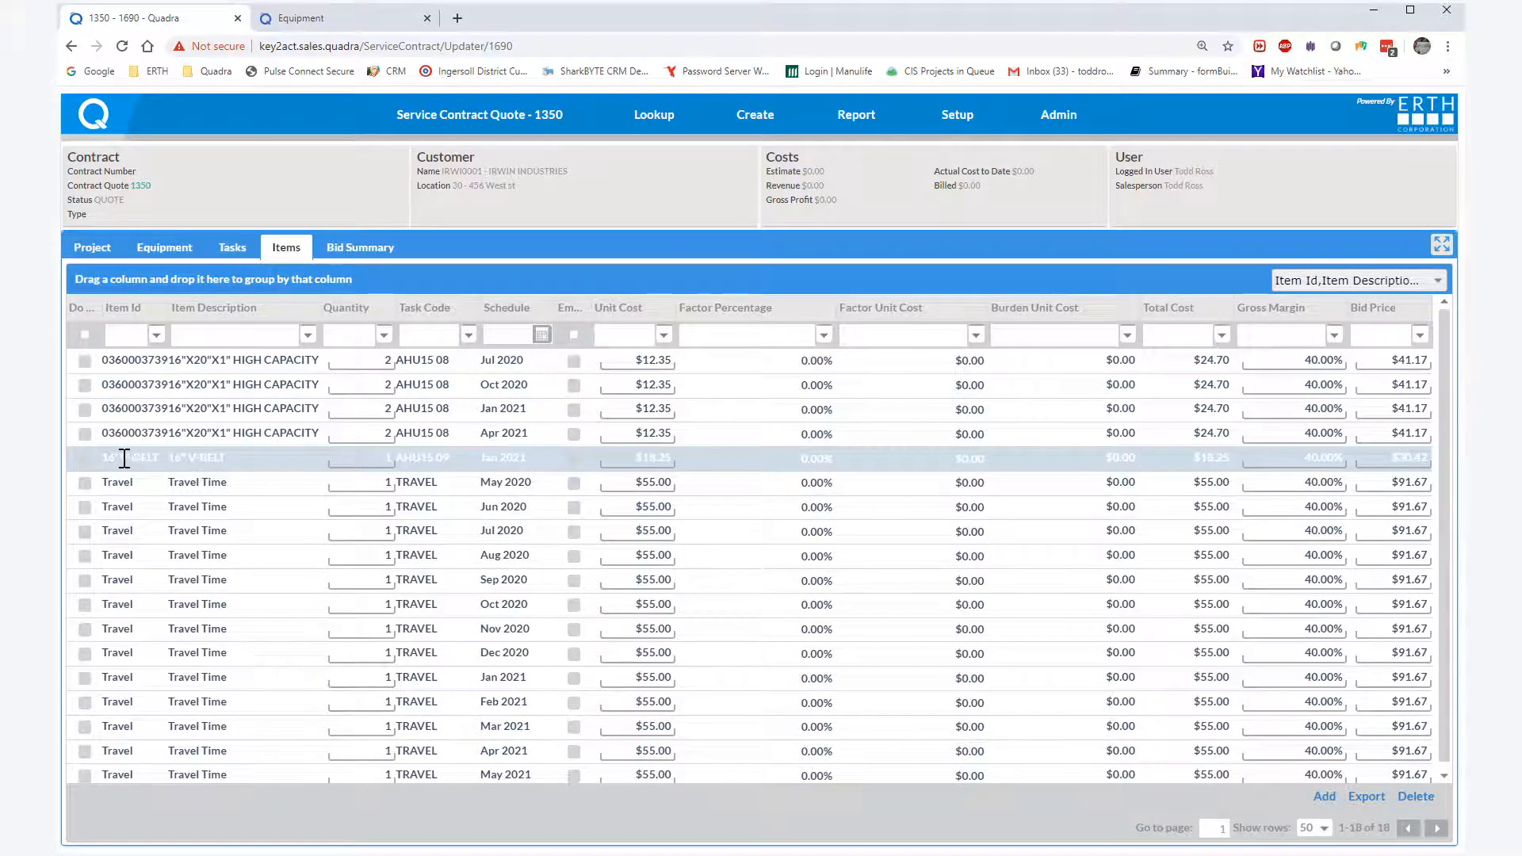
click(363, 256)
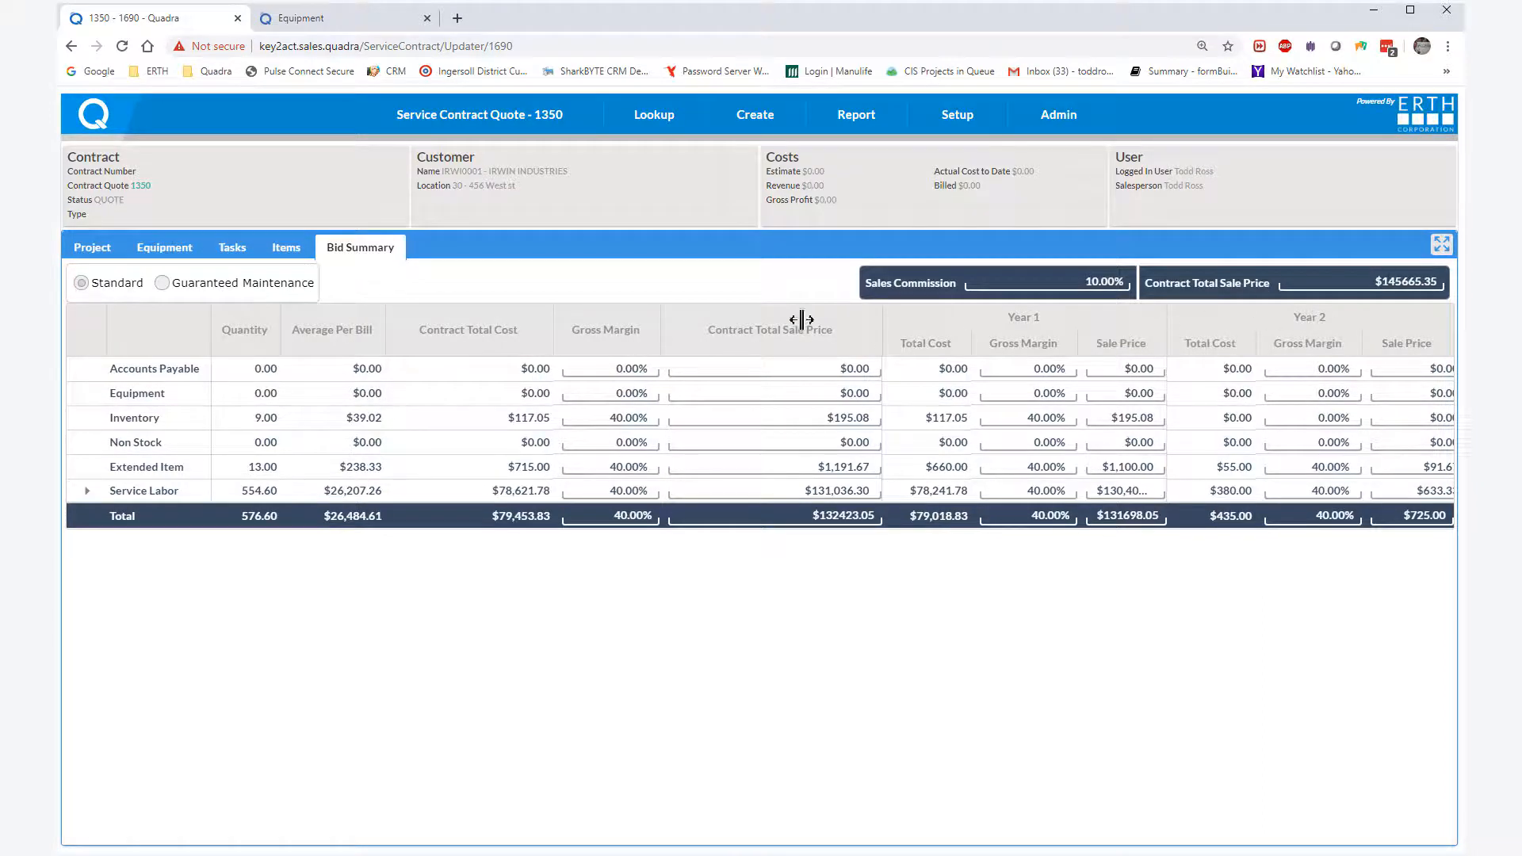
Replace the skill level of all Year 1 January tasks with TEC - TEC - TECHNICIAN.
click(232, 252)
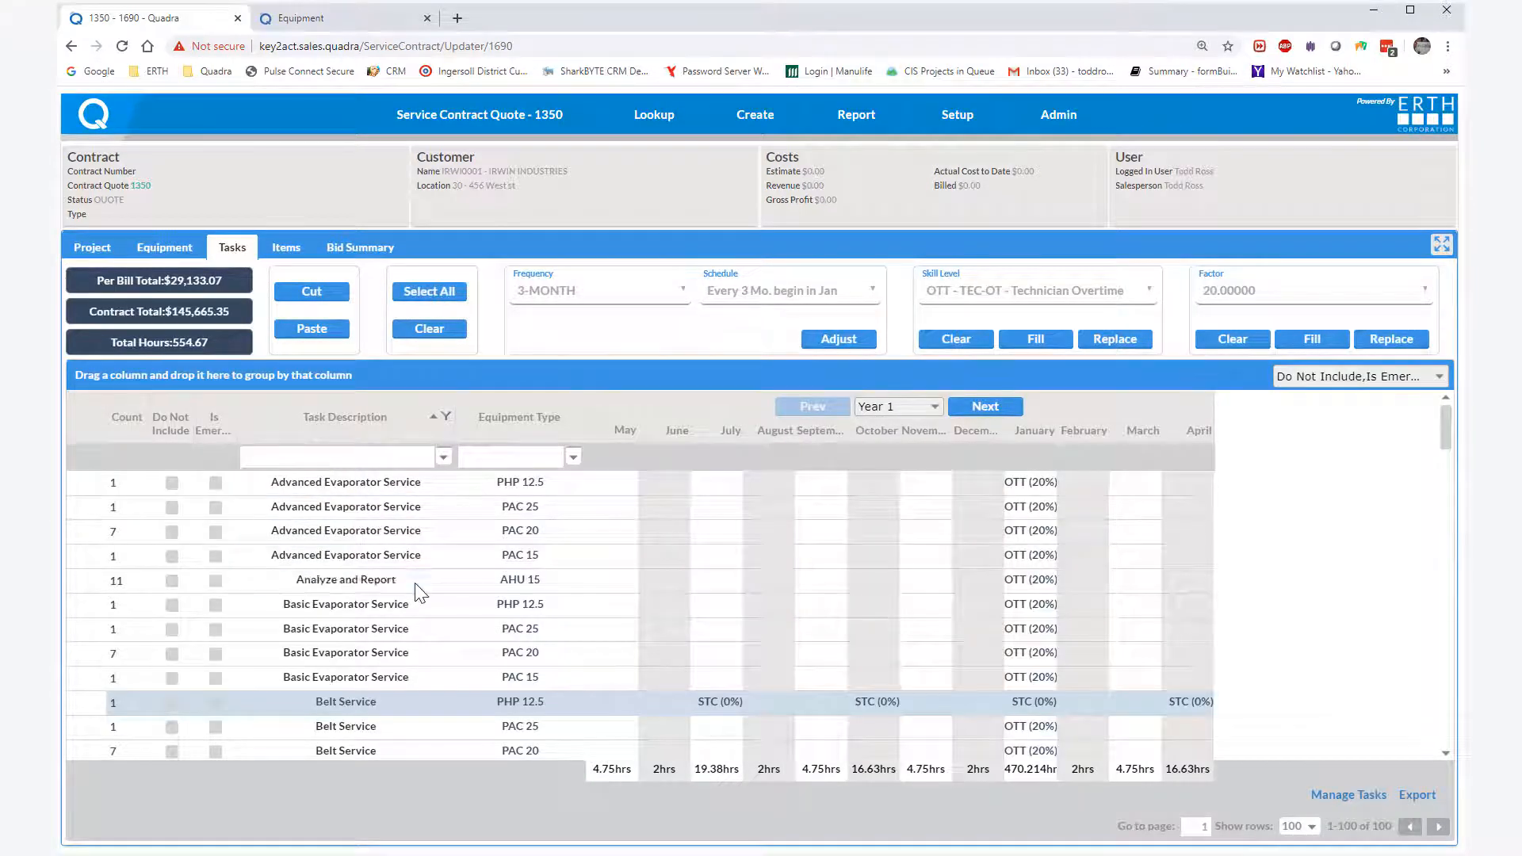
click(415, 584)
click(1030, 431)
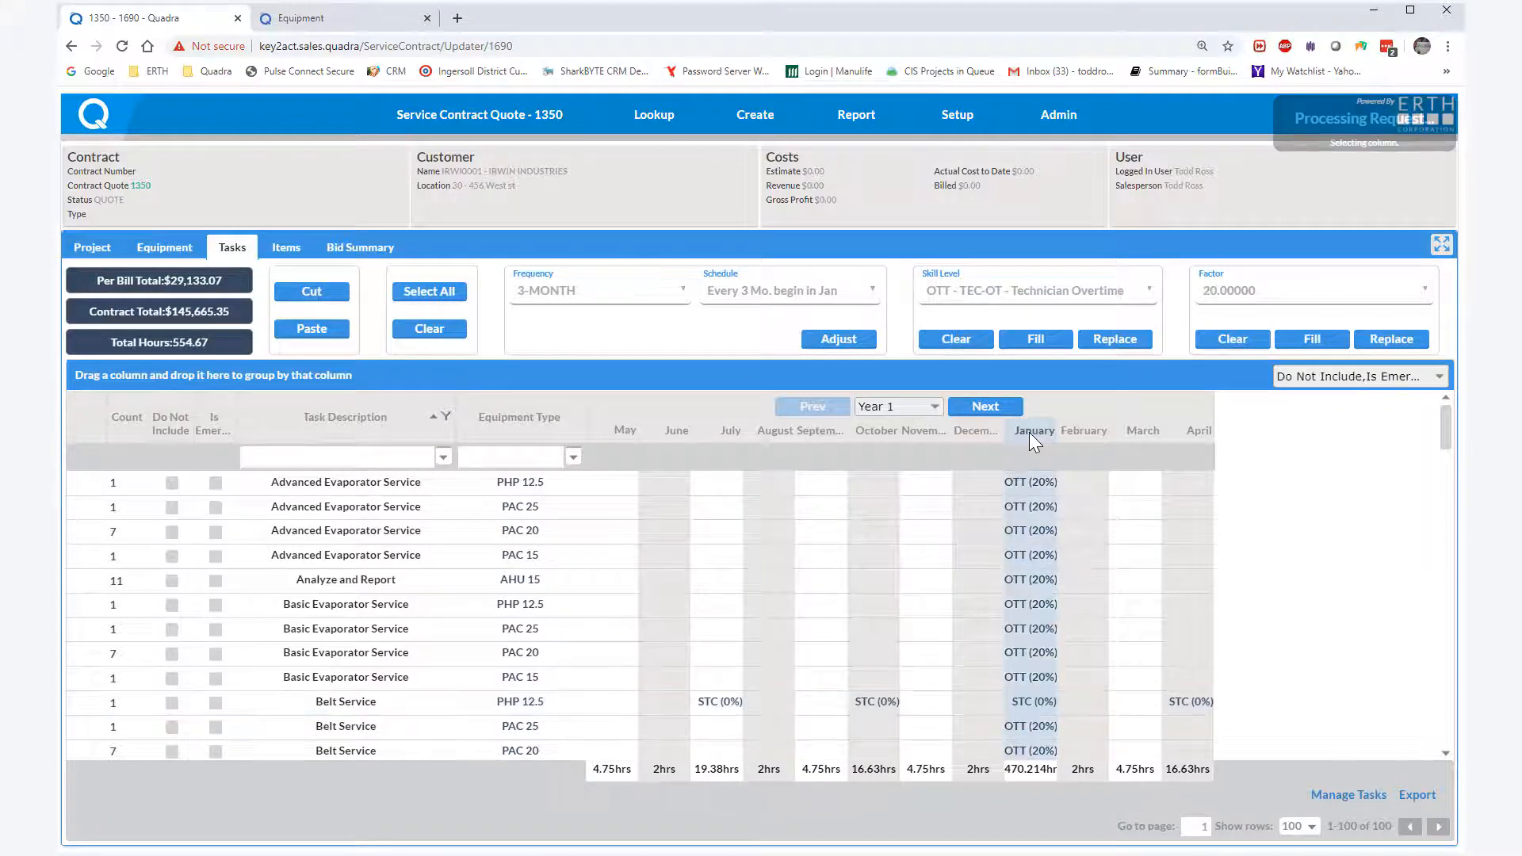
click(1150, 291)
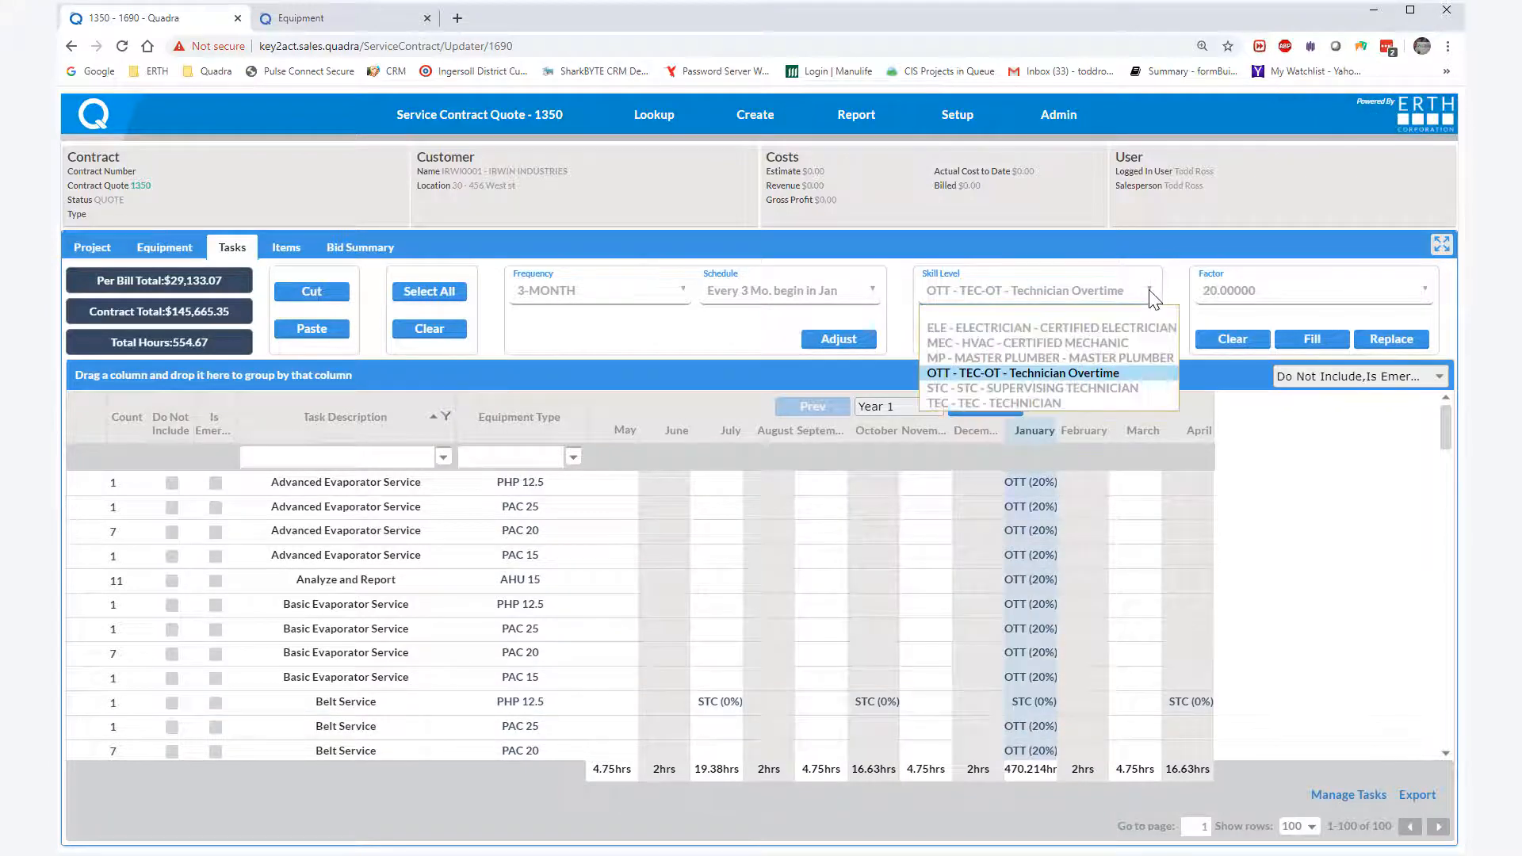
click(1054, 402)
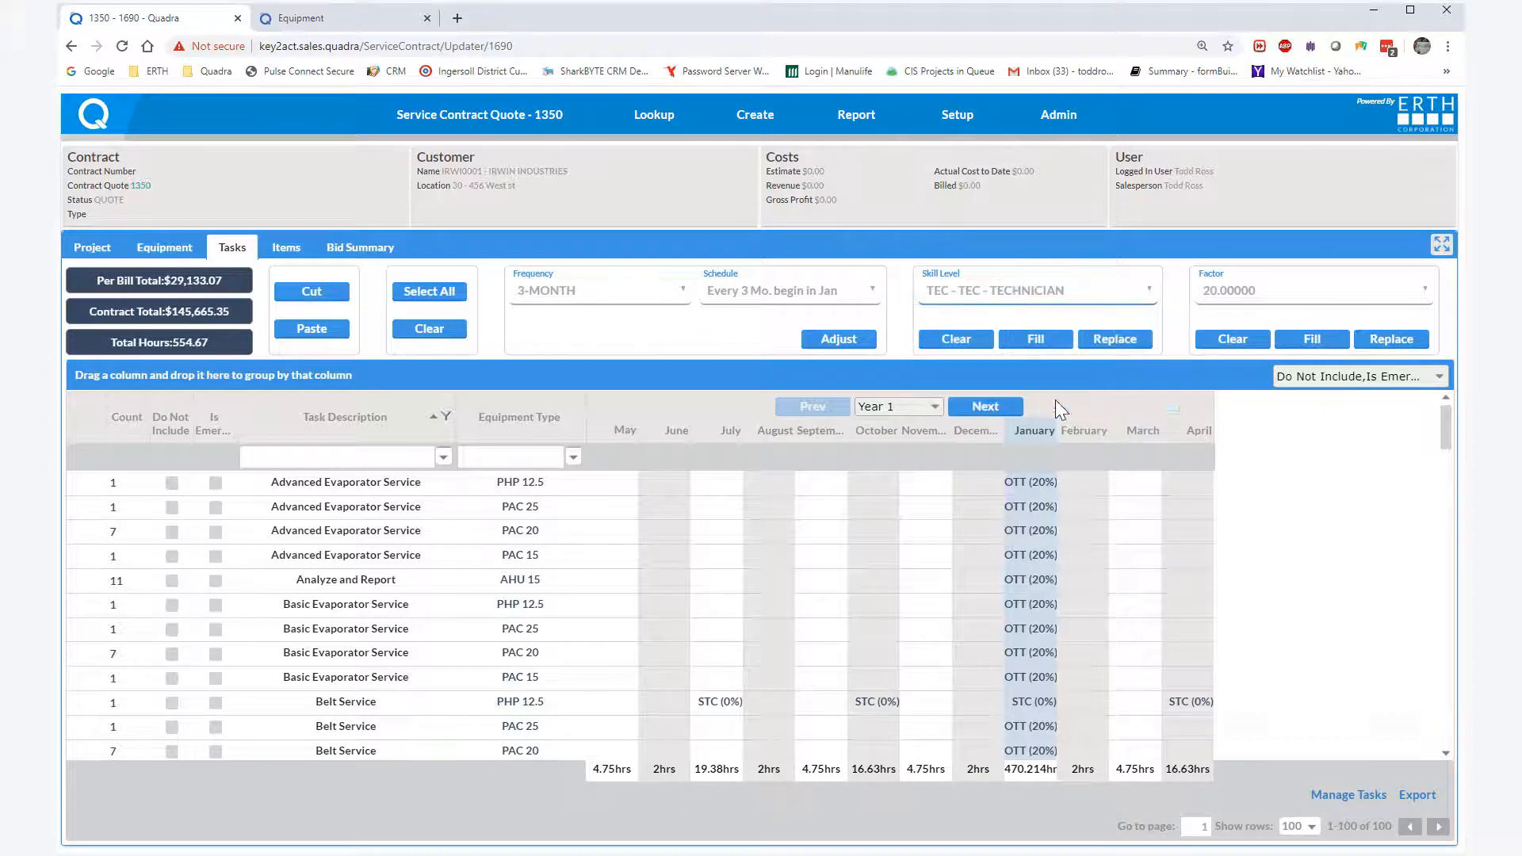
click(1096, 342)
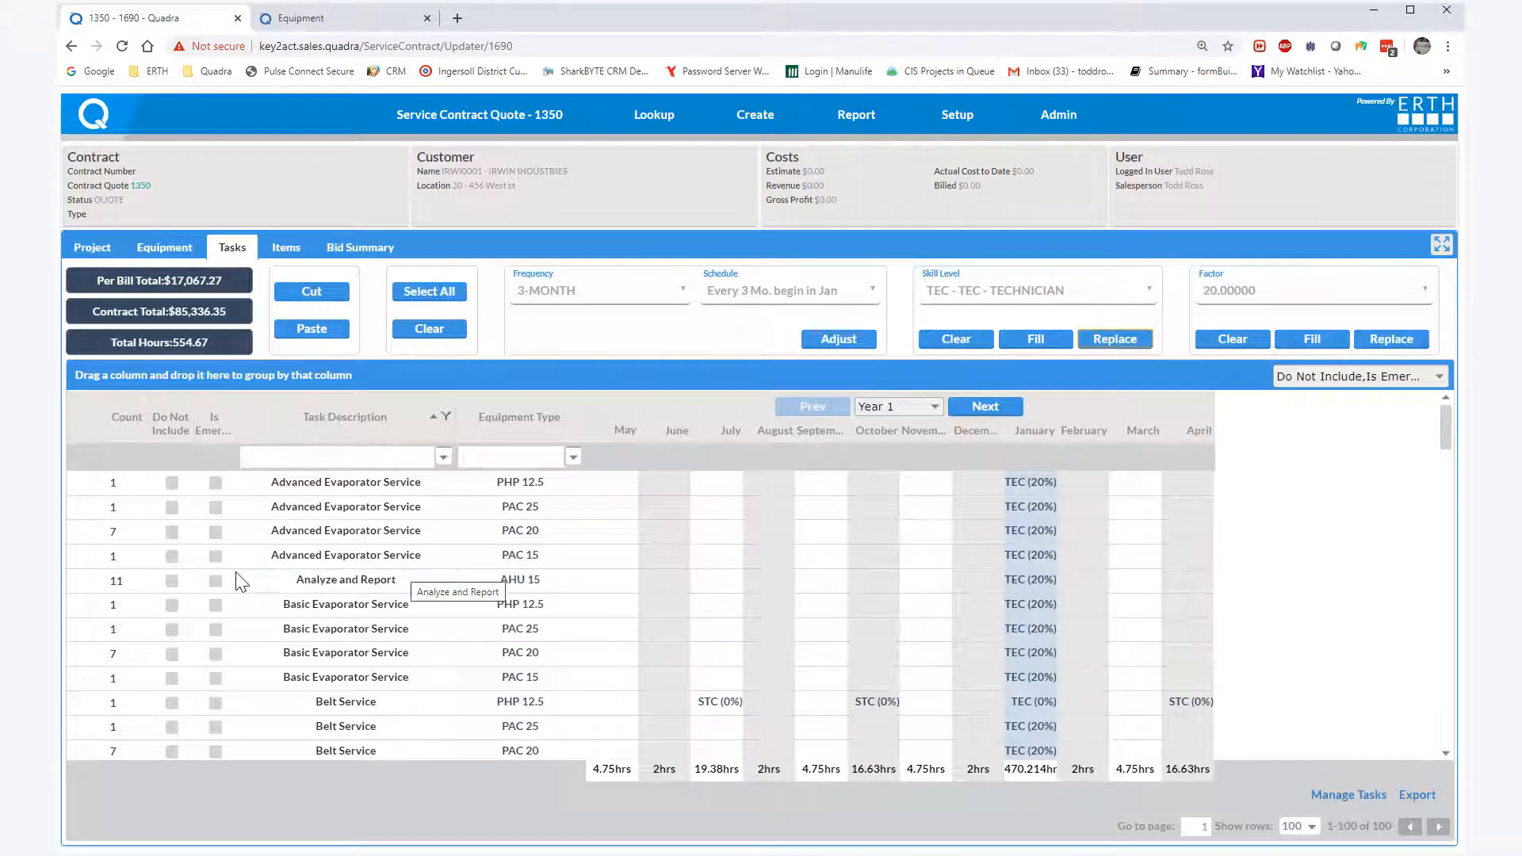
Exclude the Analyze and Report tasks of the AHU 15 equipment and check the updated bid summary.
click(173, 584)
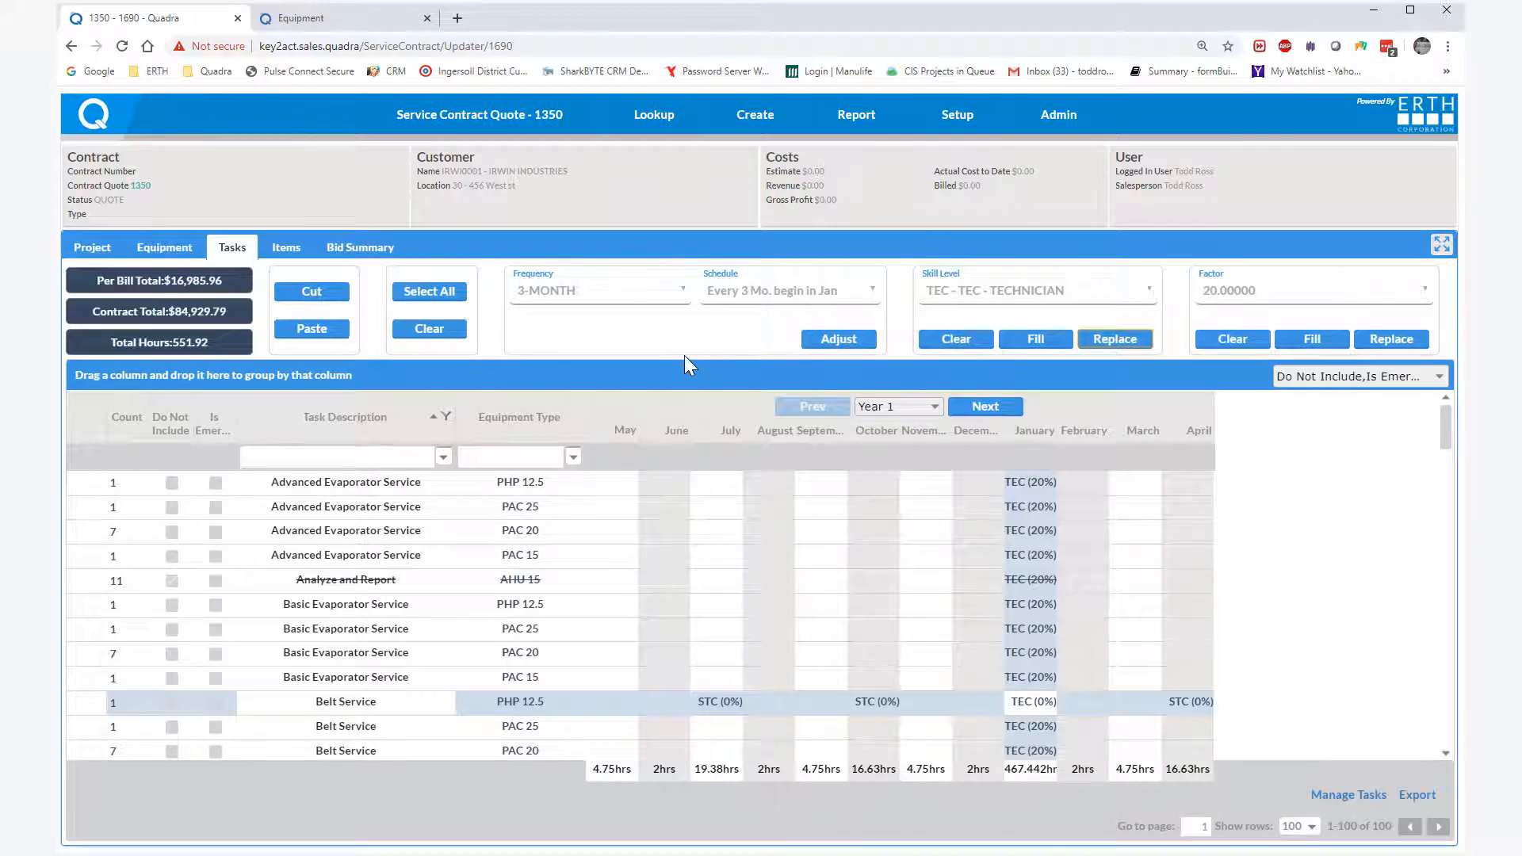
mouse_move(552, 129)
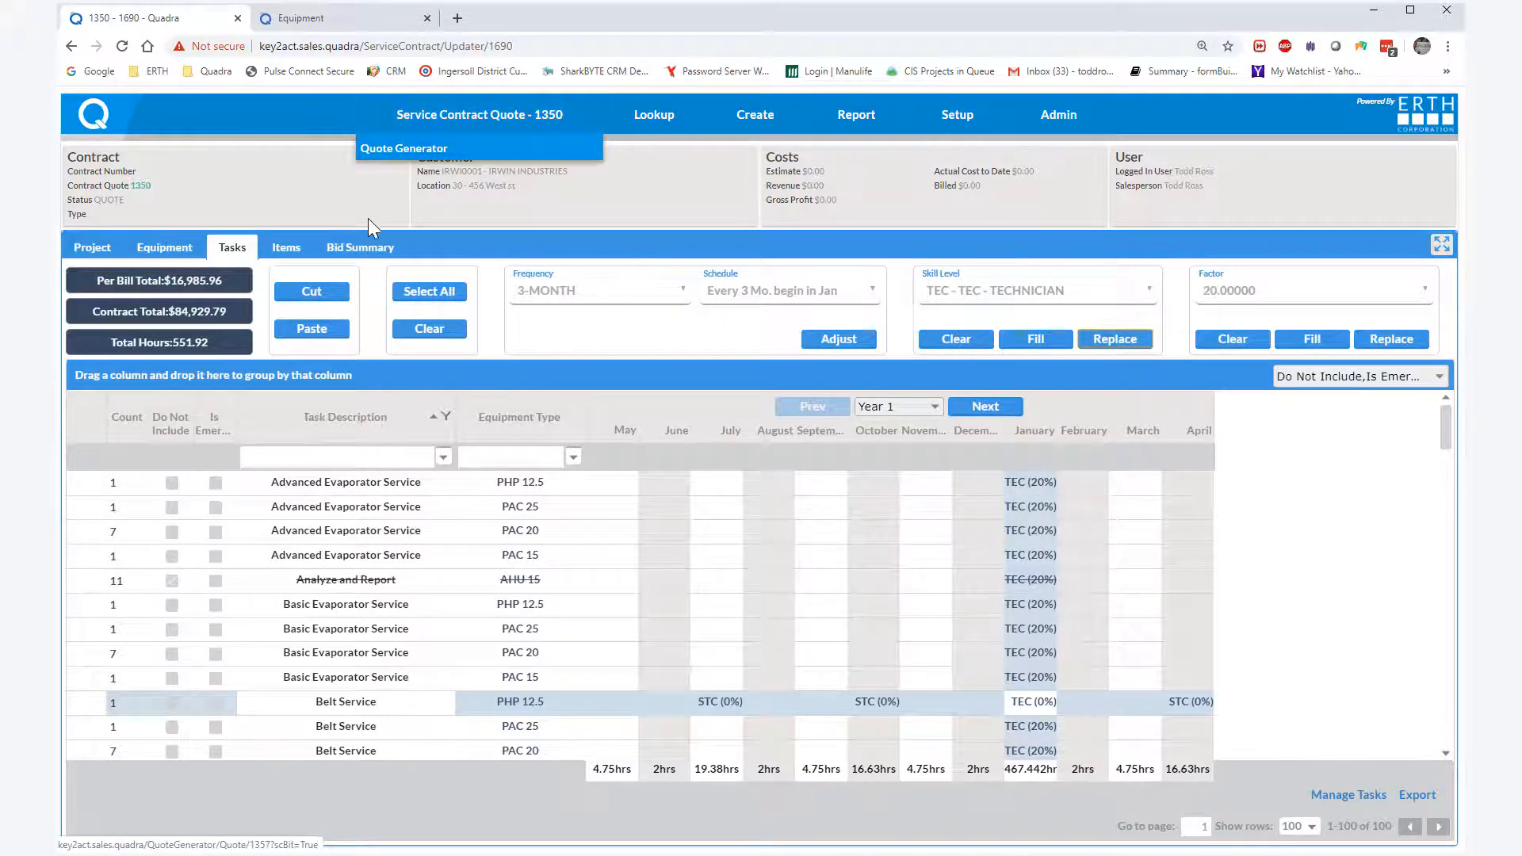
click(364, 256)
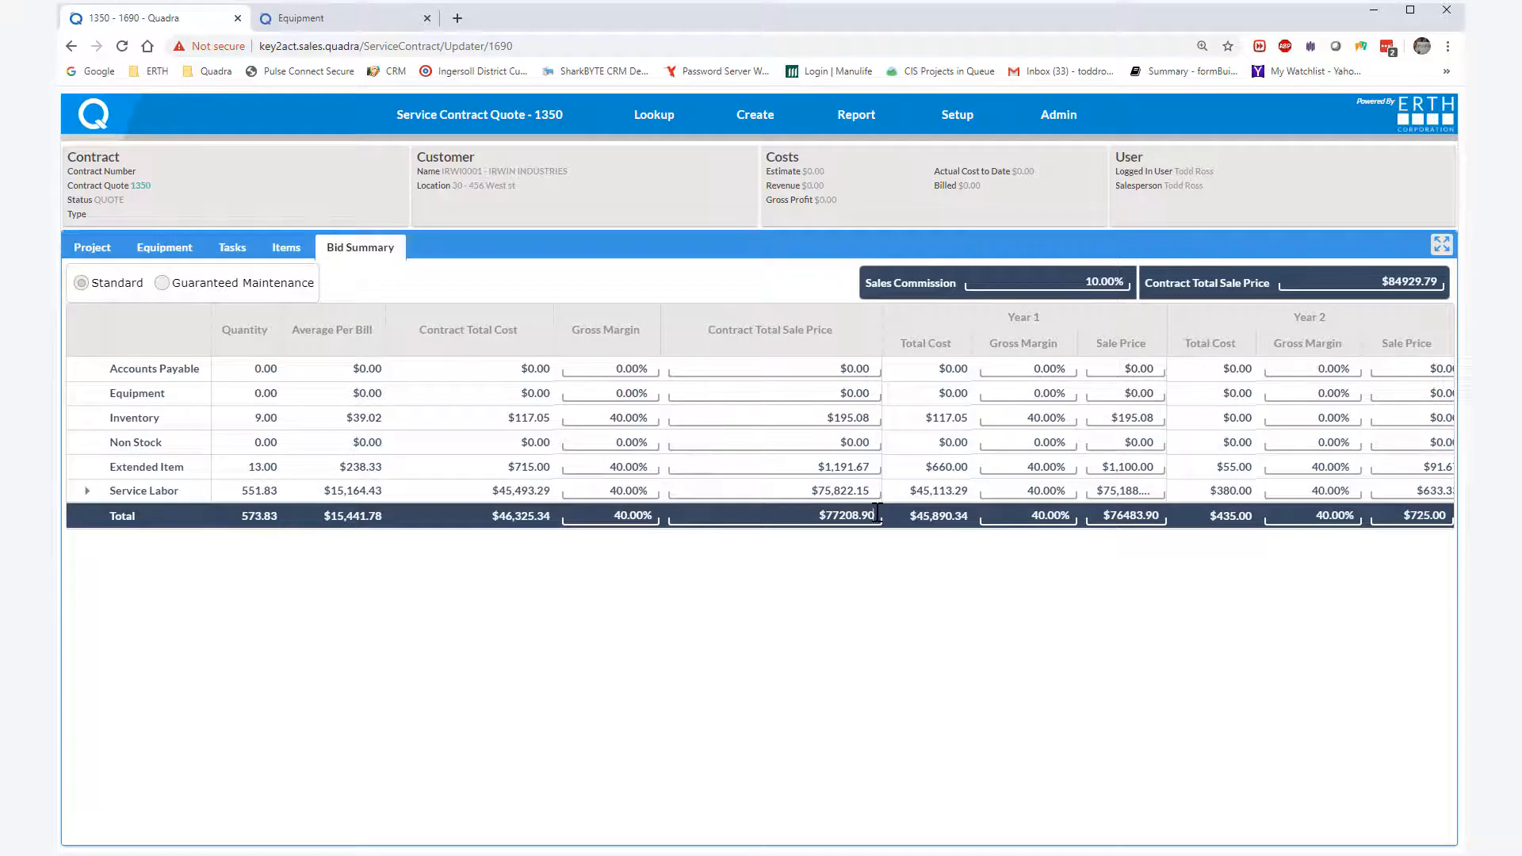
Set the contract total sale price in the bid summary's Total row to $85,000.
drag(877, 513, 833, 517)
click(828, 517)
key(BackSpace)
key(BackSpace)
key(BackSpace)
click(944, 598)
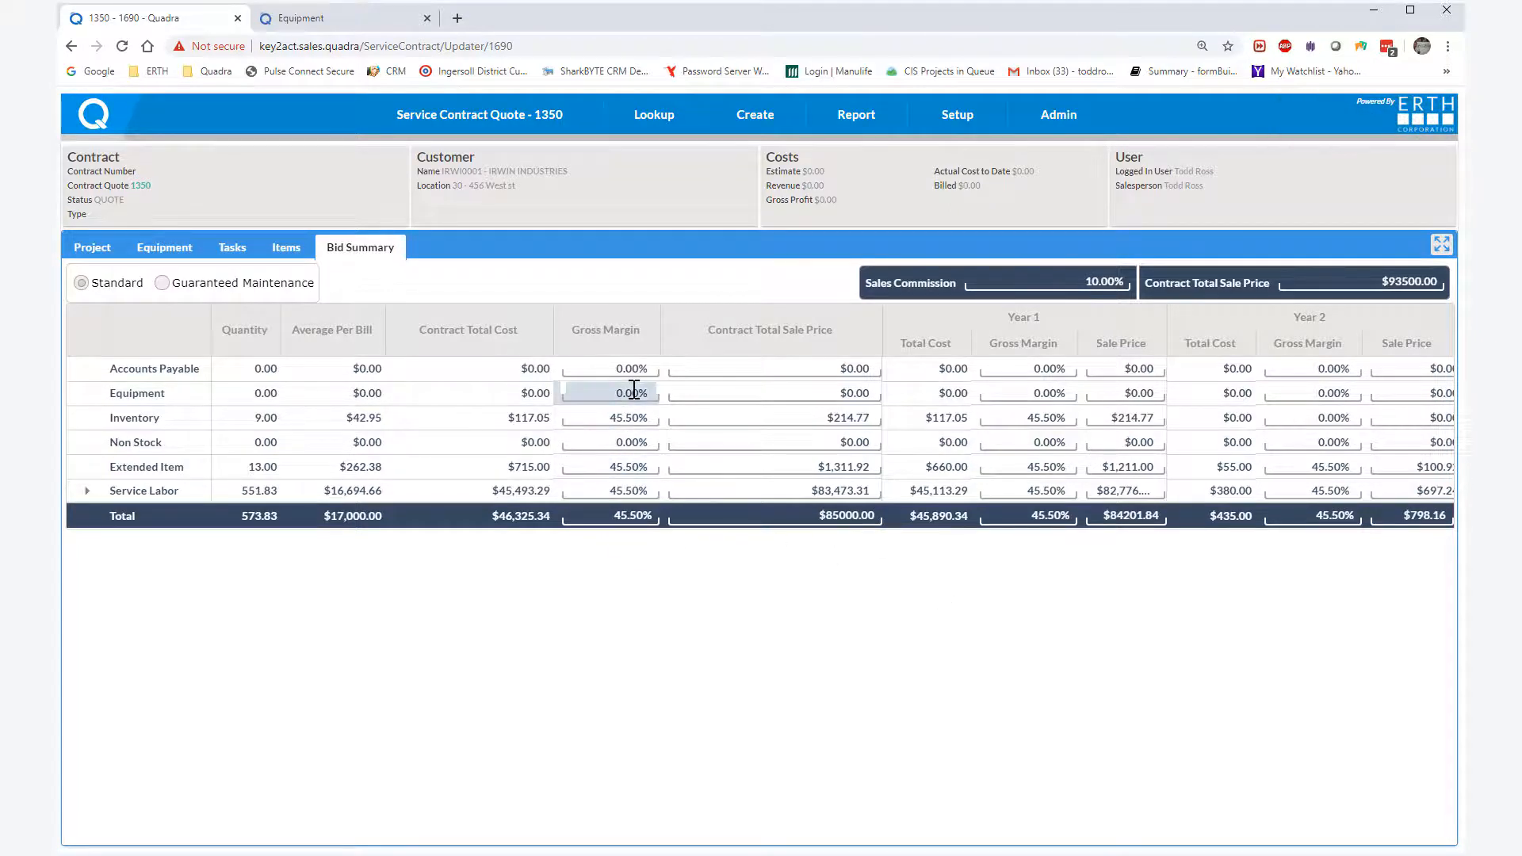
Set the Service Labor gross margin to 50% and the sales commission to 5%.
click(629, 489)
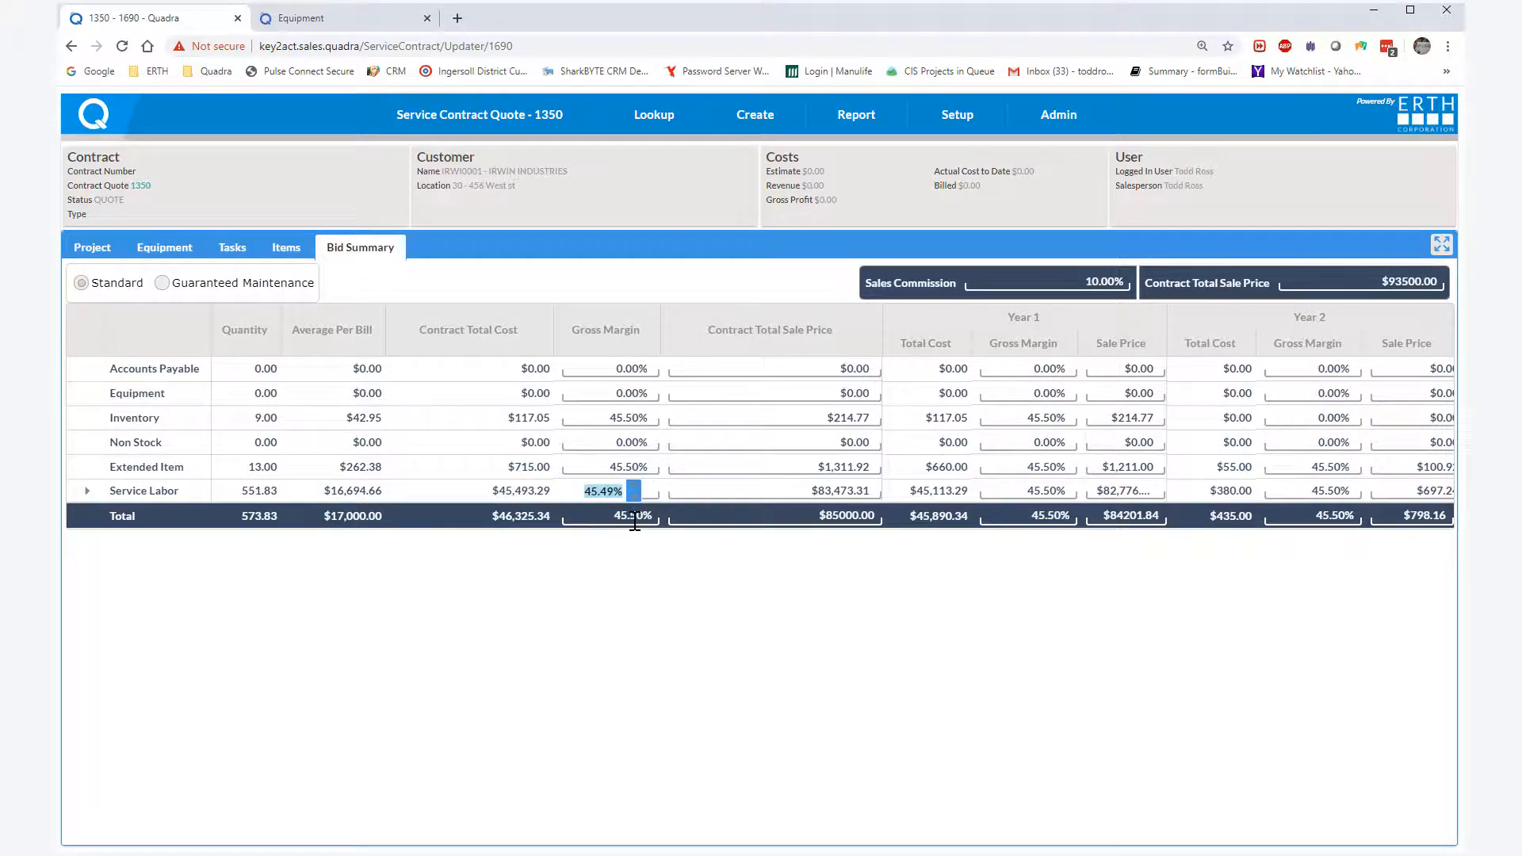
text(50)
key(Return)
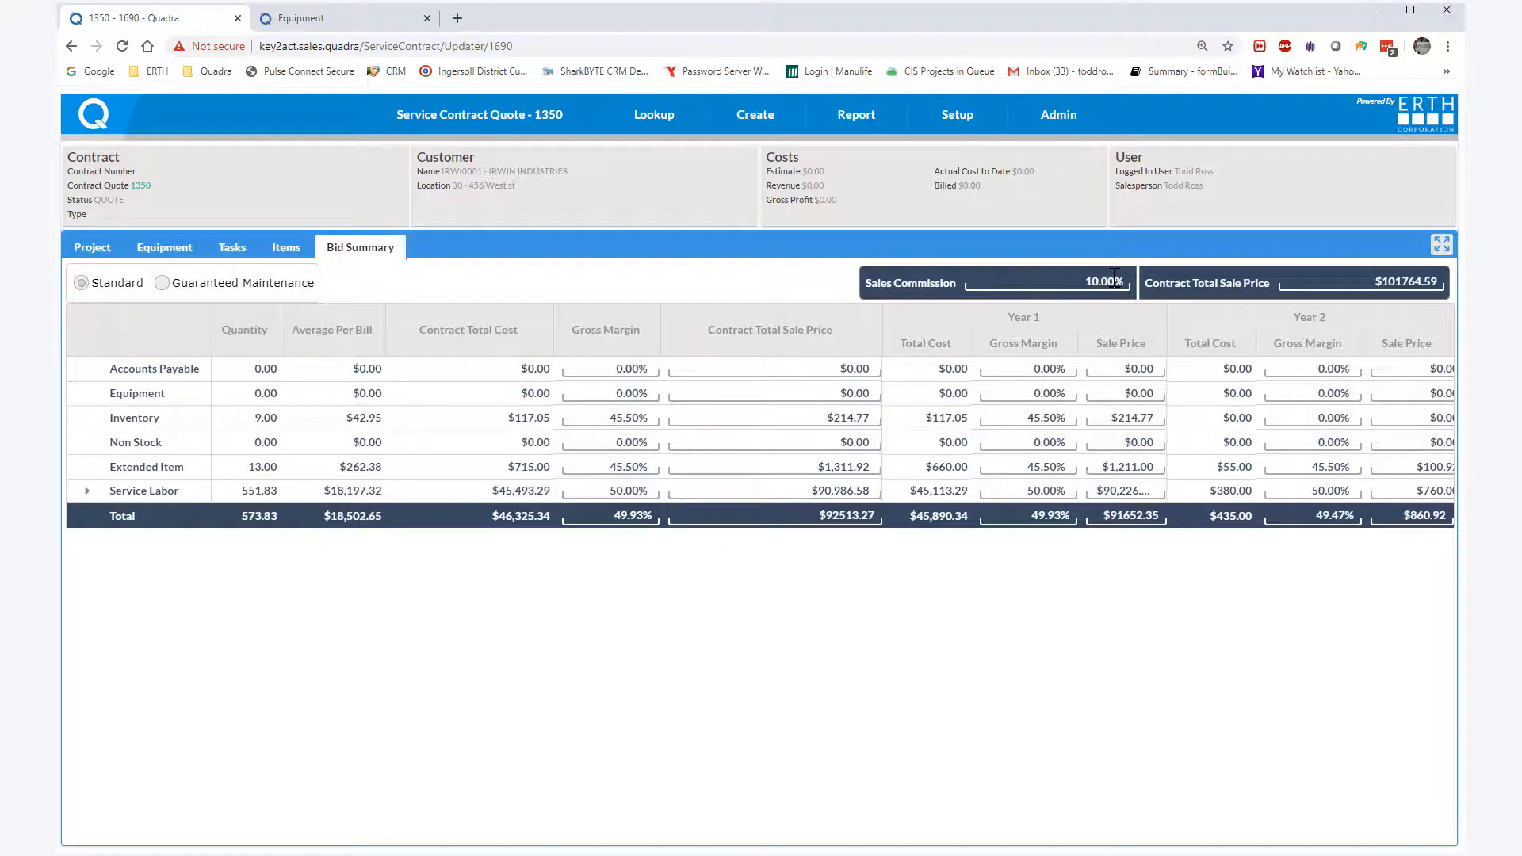
drag(1114, 274, 1081, 272)
text(5)
key(Return)
Create a Microsoft Word template quote in the Quote Generator with the SC Laurier Place event selected.
mouse_move(500, 127)
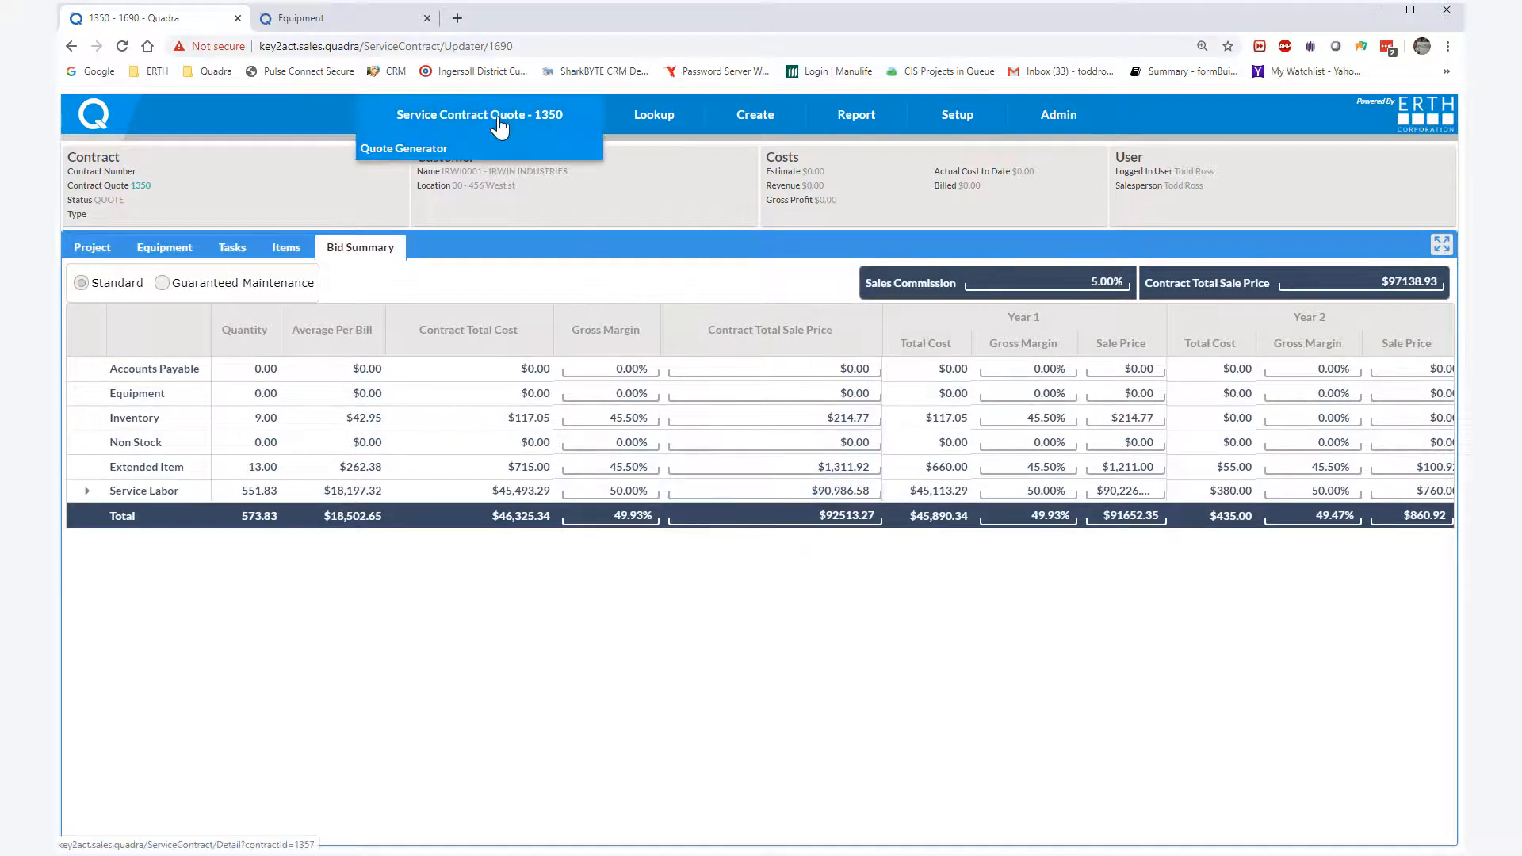
click(406, 149)
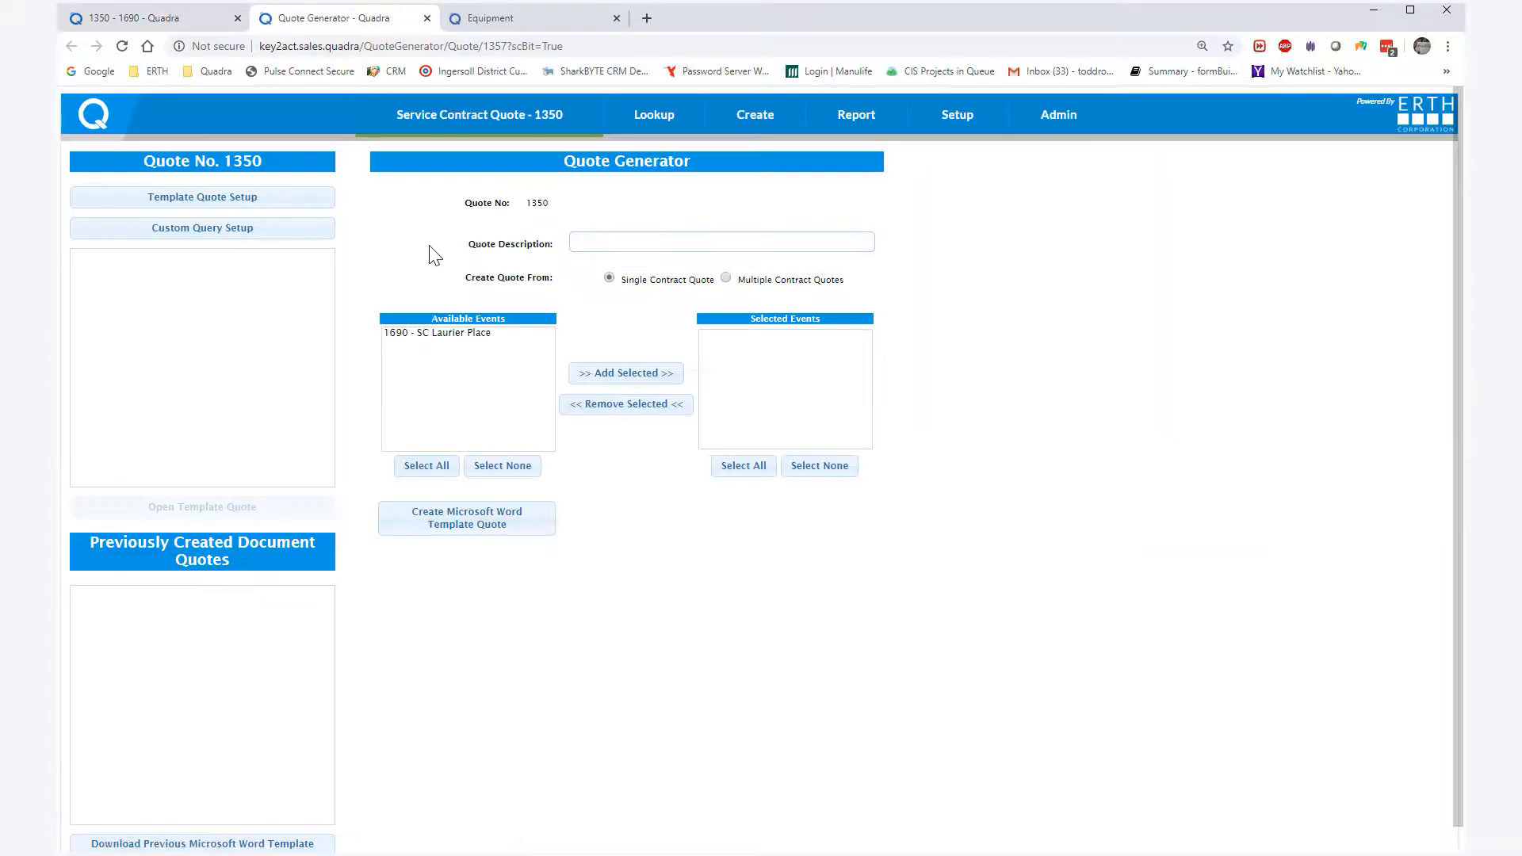
click(446, 333)
click(608, 374)
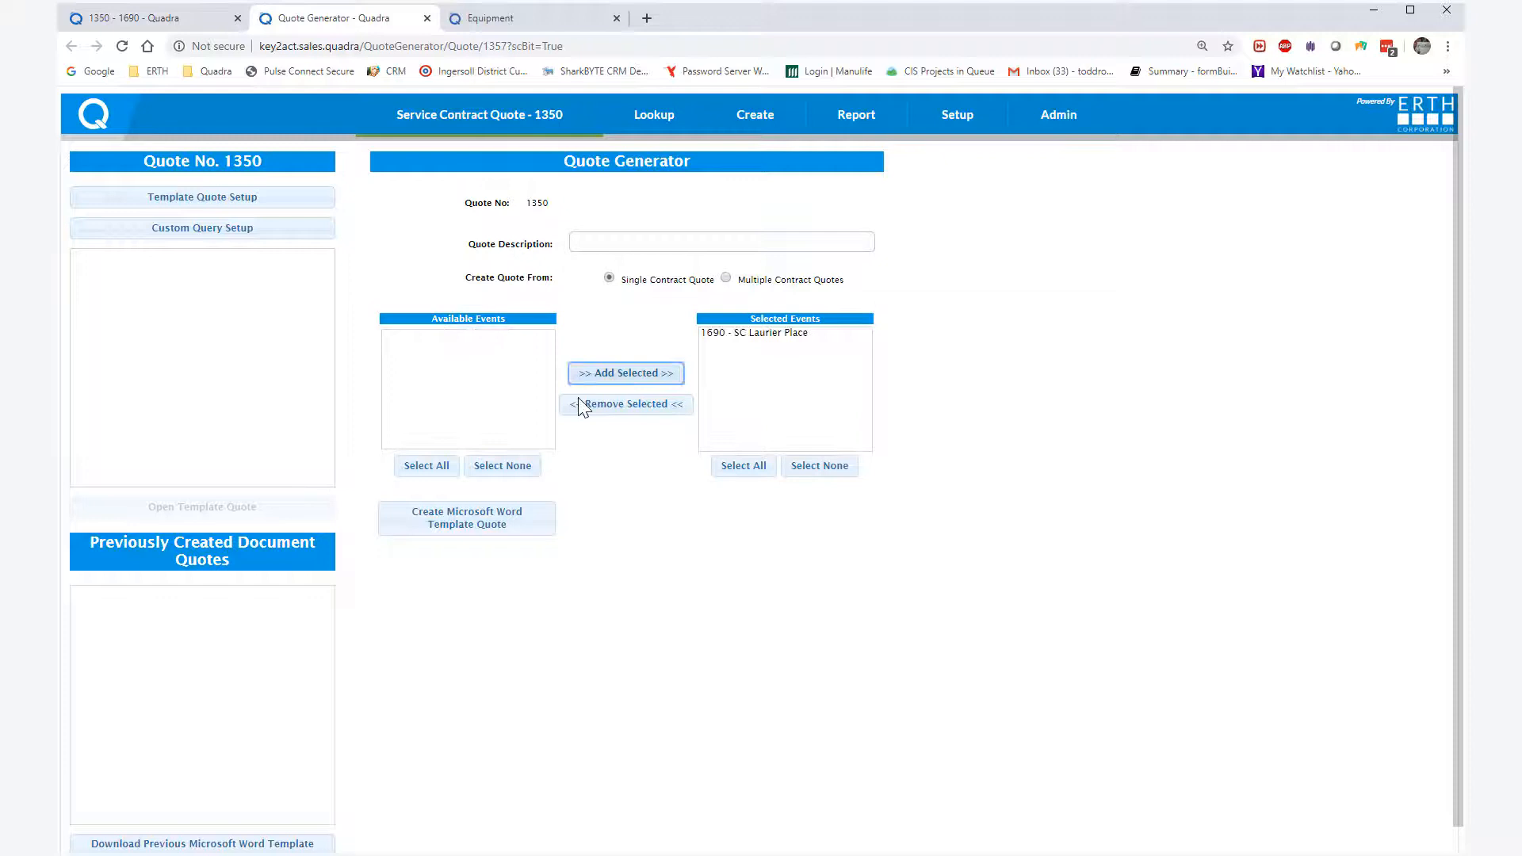
click(462, 528)
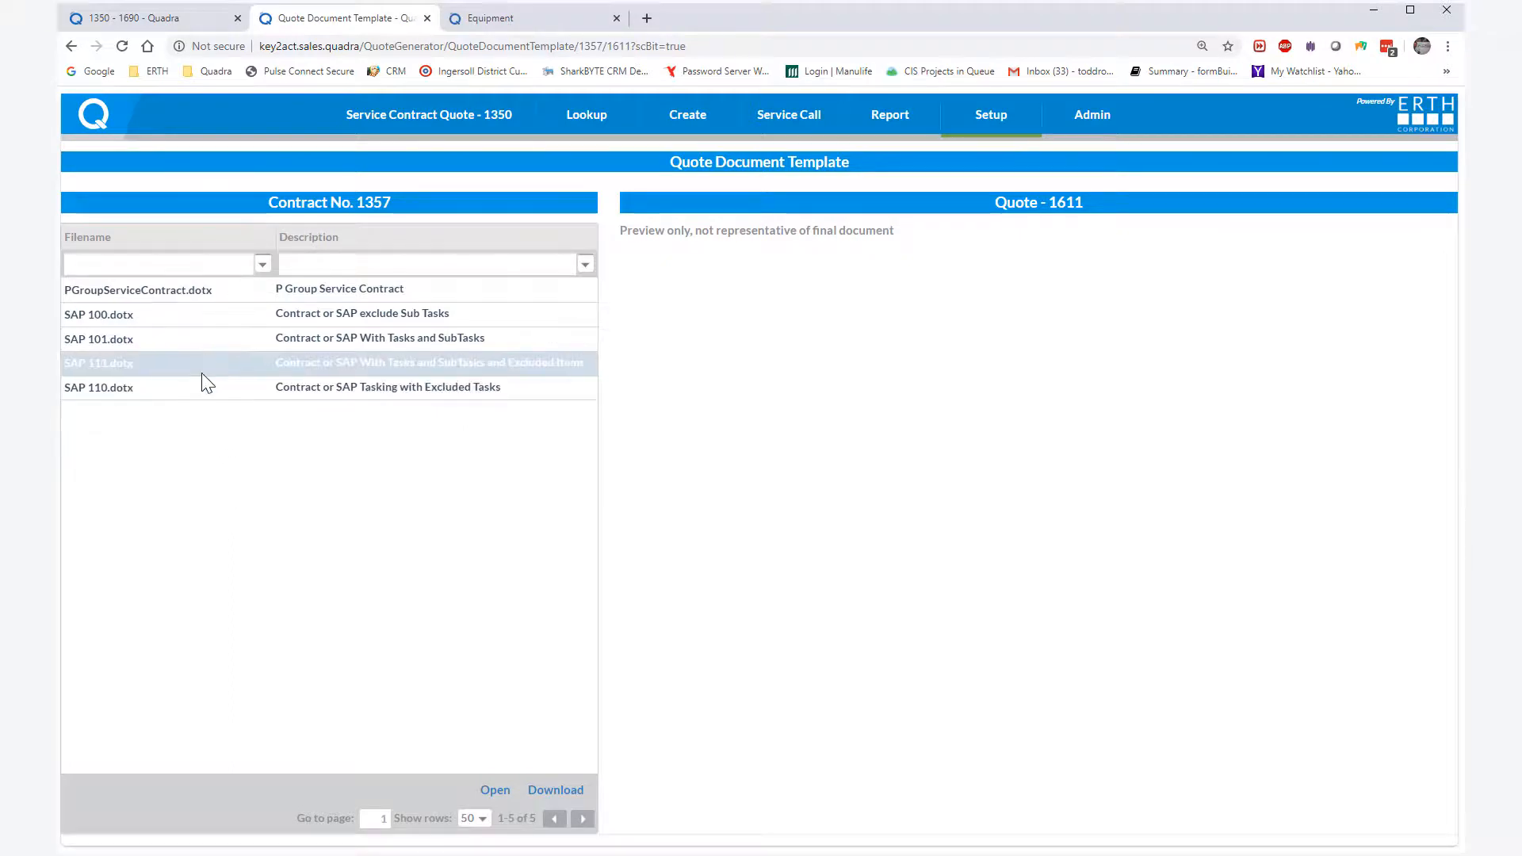
Download the quote document based on the SAP 110.dotx template and open it in Word.
click(177, 387)
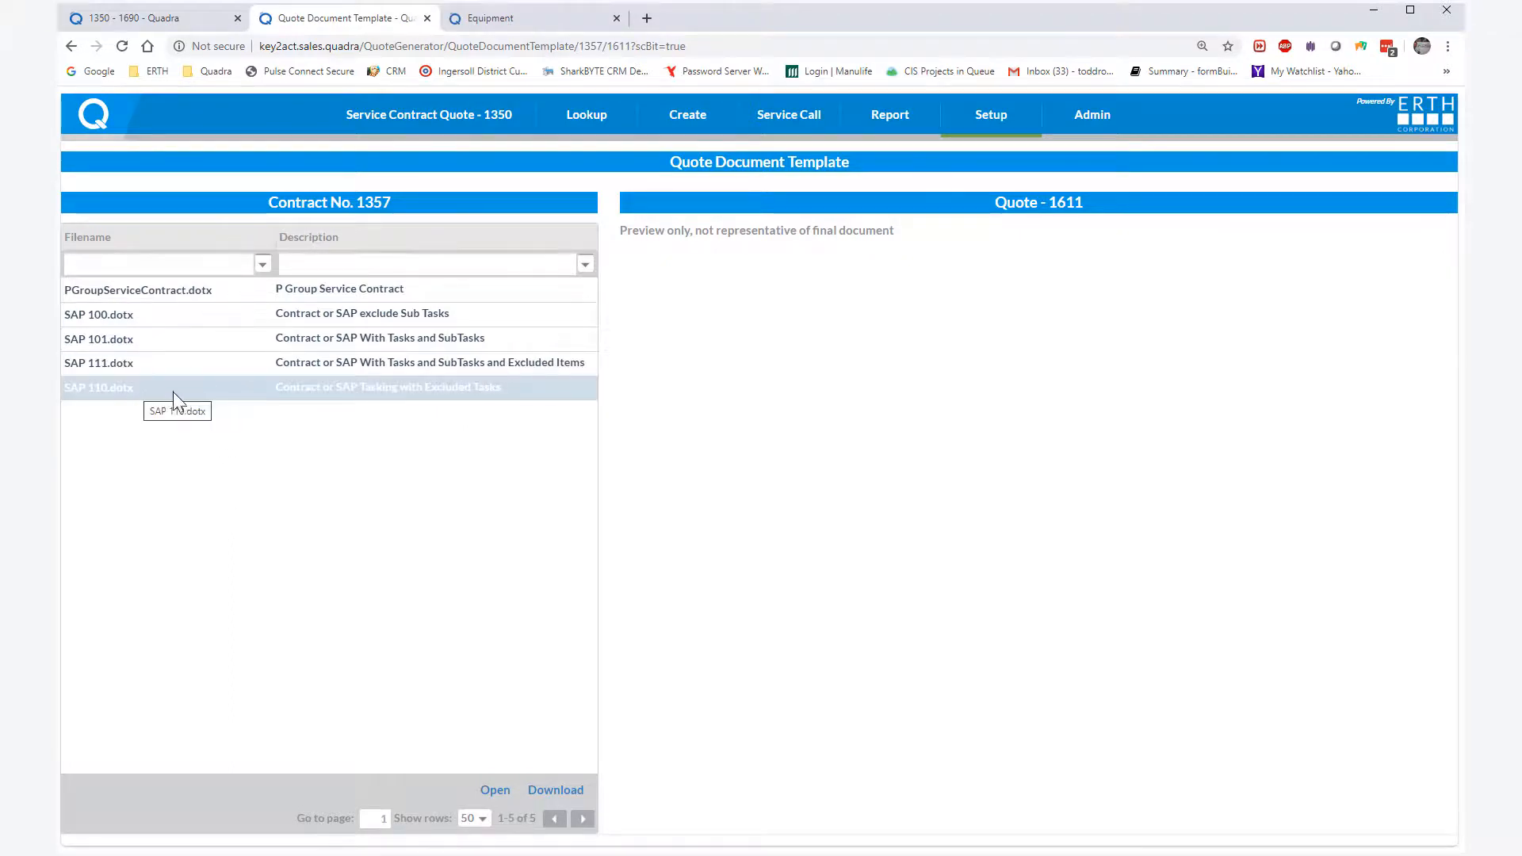
click(544, 792)
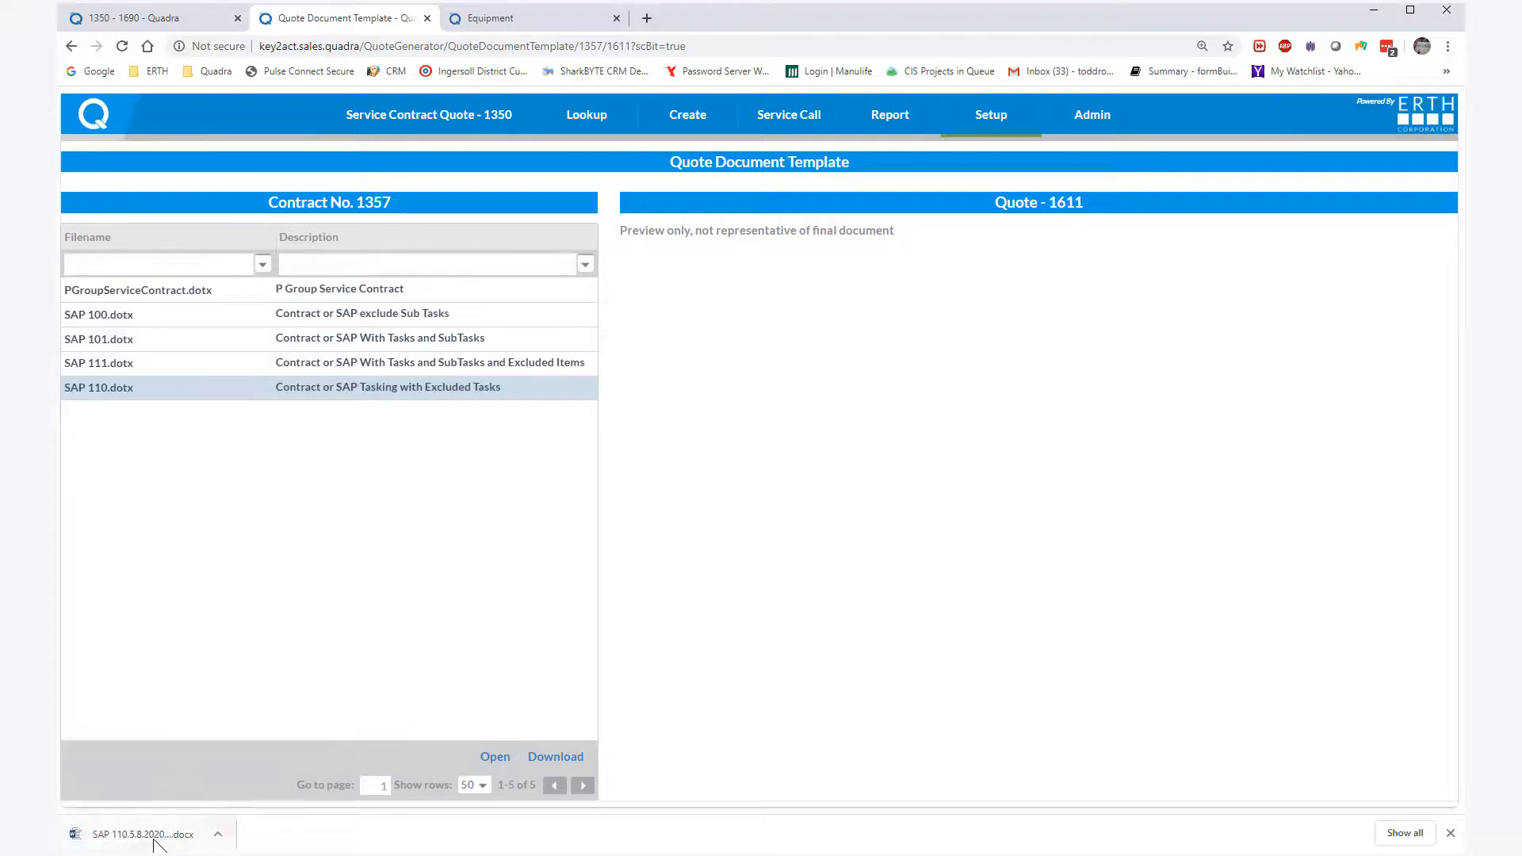
click(155, 839)
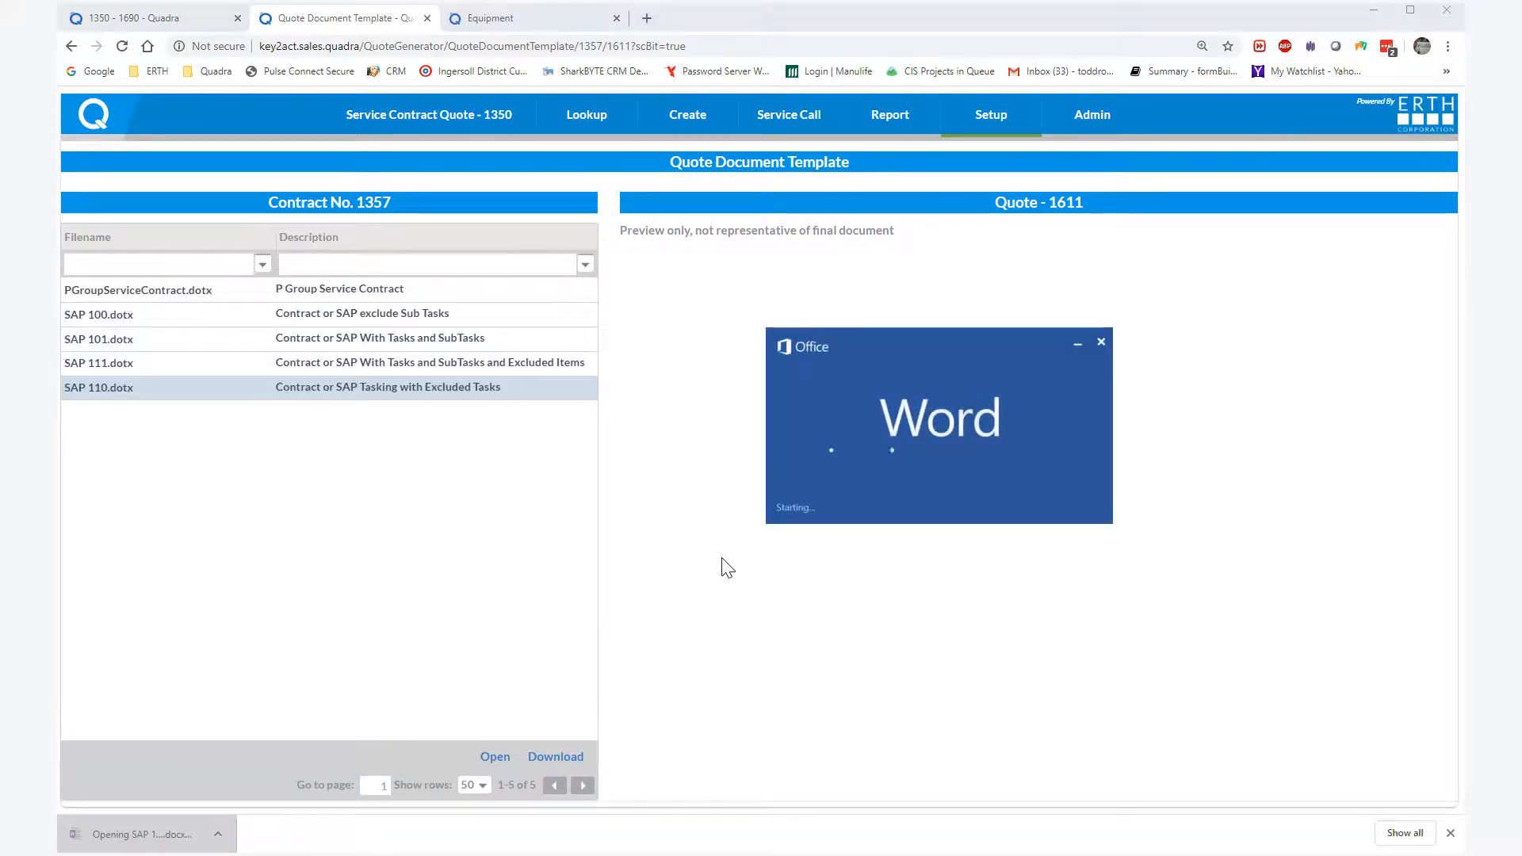
Examine the generated plan from its cover through the welcome letter, executive summary and AHU 15 equipment and tasking details.
scroll(958, 328, down, 5)
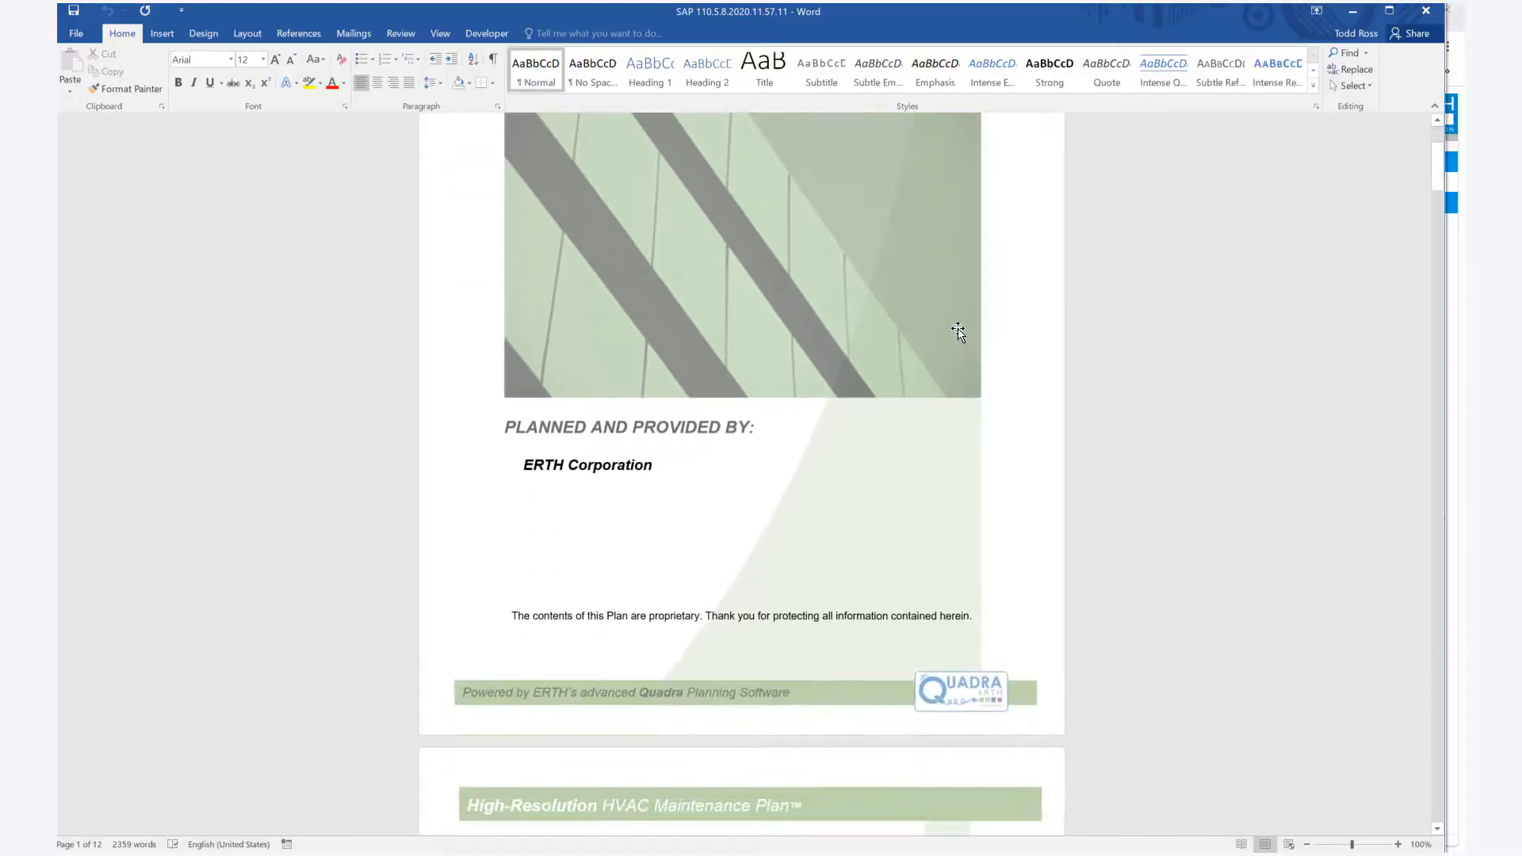
scroll(958, 328, down, 4)
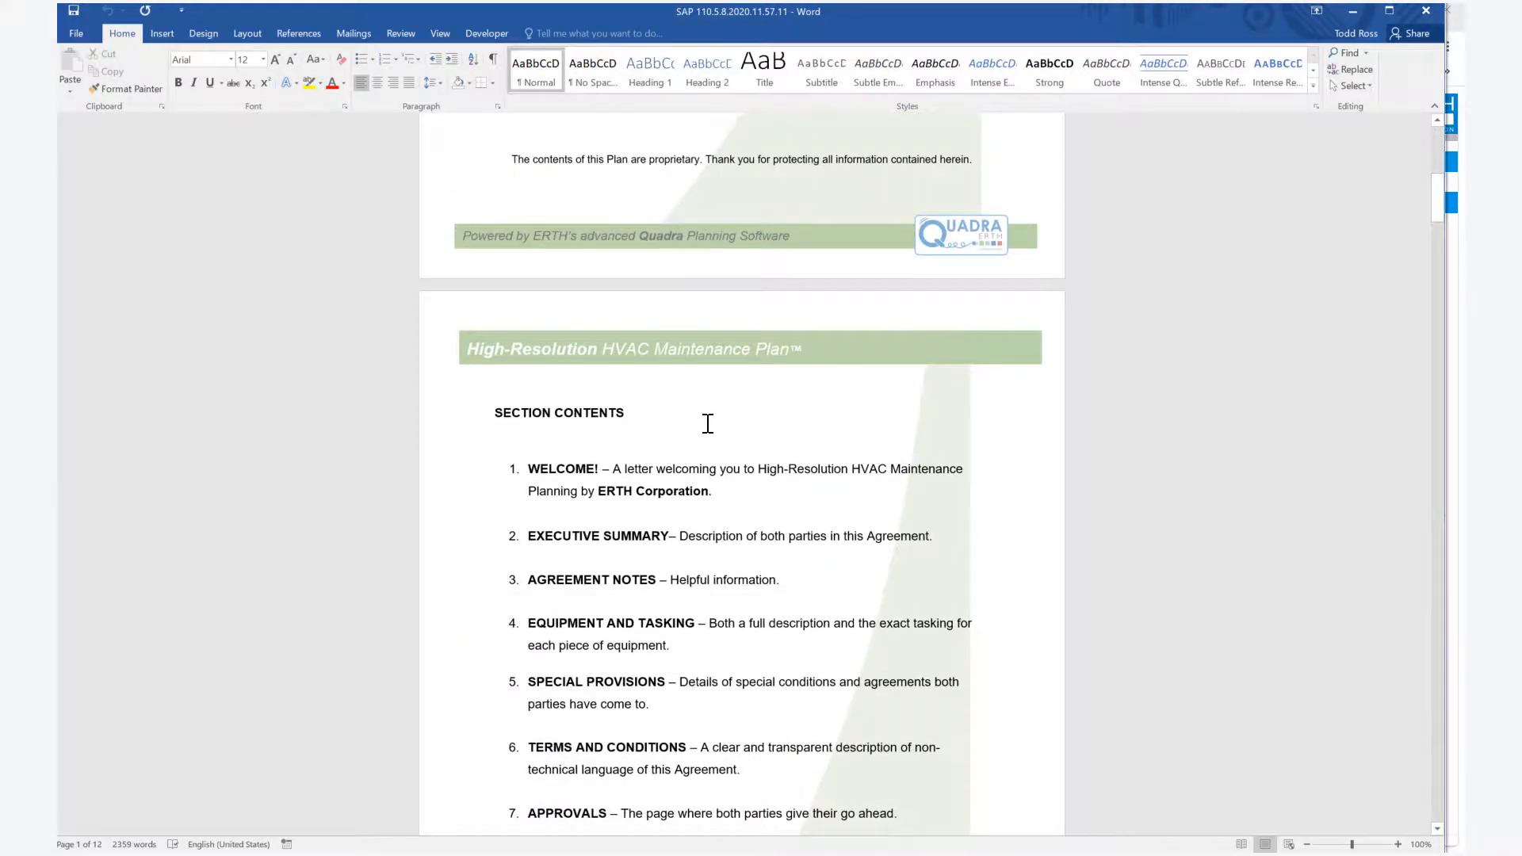
scroll(663, 358, down, 1)
scroll(825, 348, down, 10)
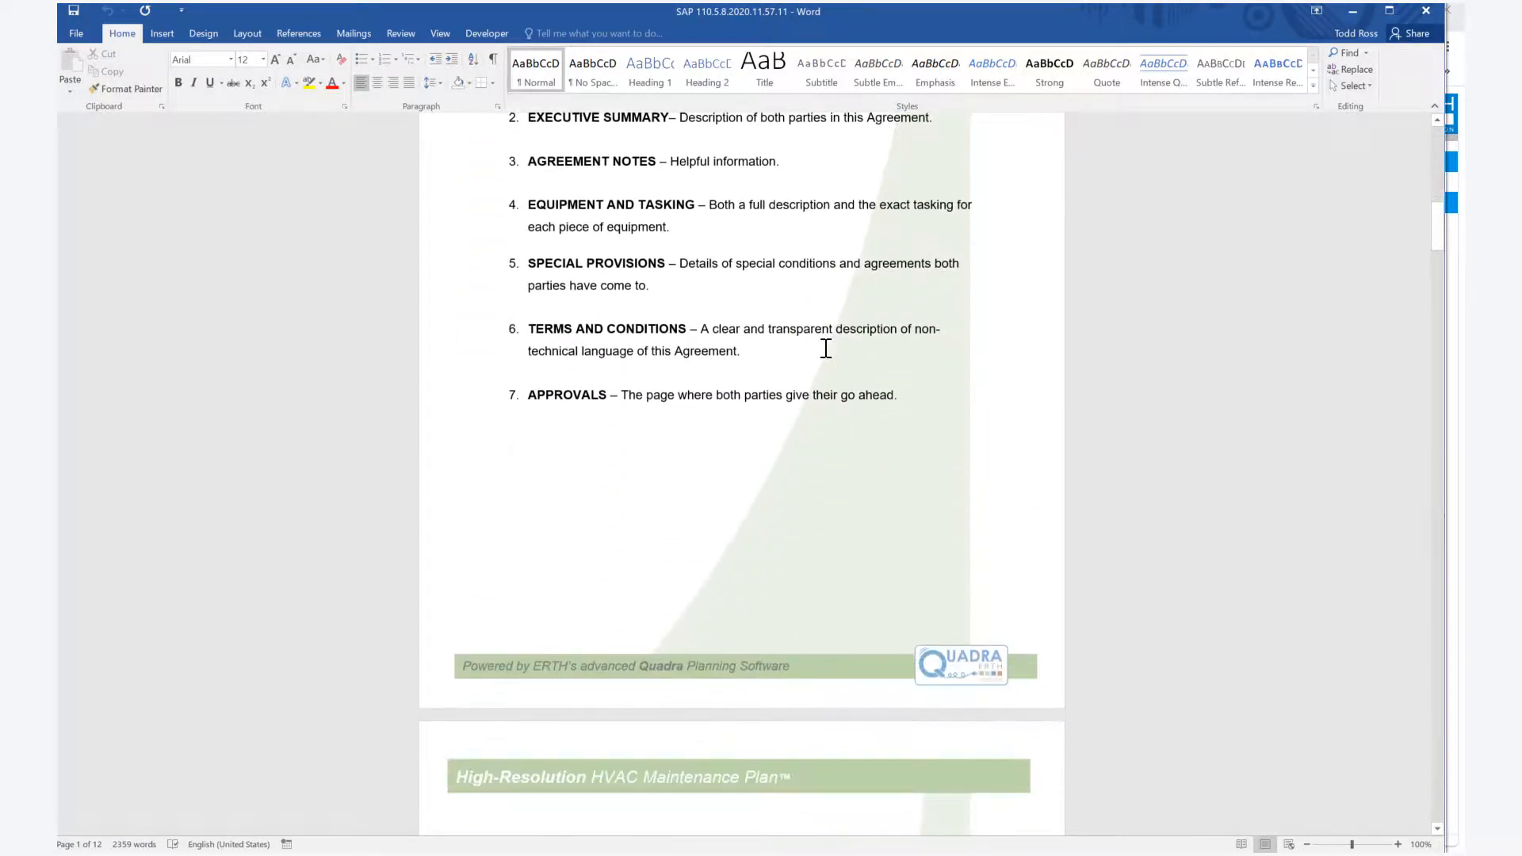
scroll(824, 357, down, 3)
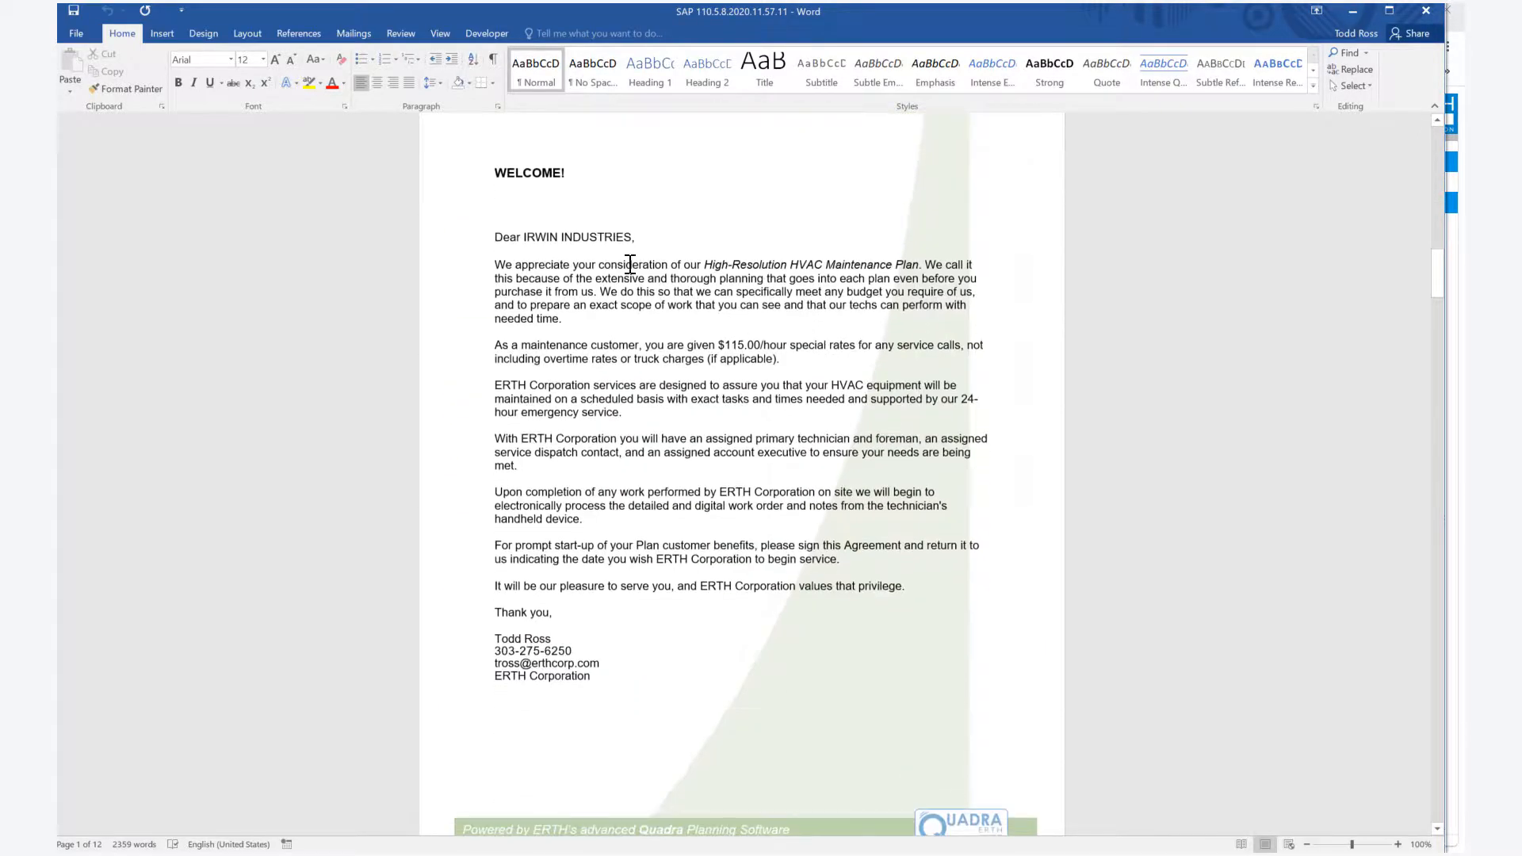
scroll(754, 367, down, 10)
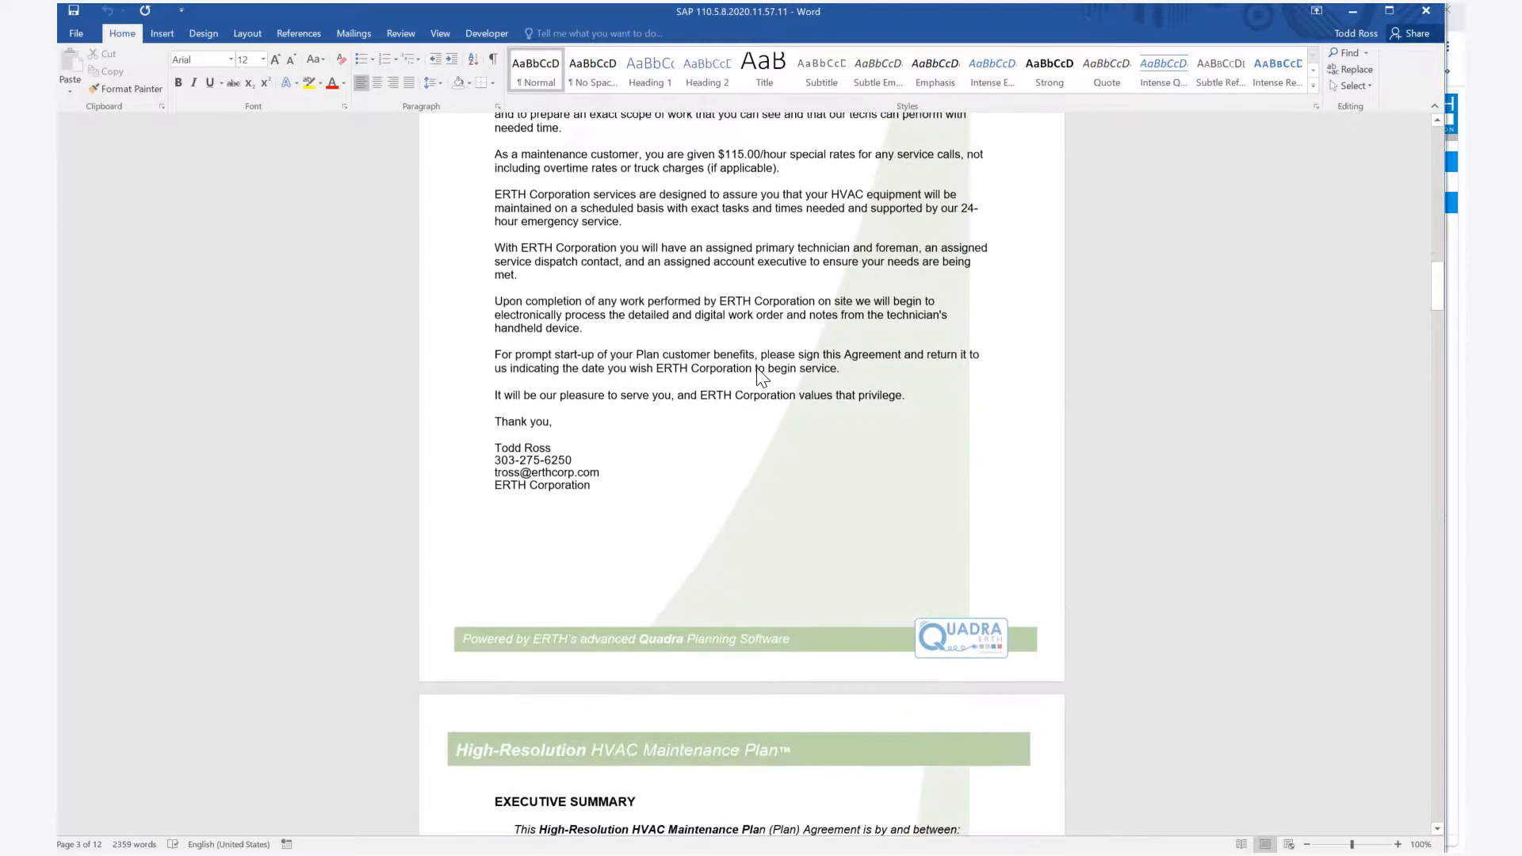
scroll(756, 368, down, 2)
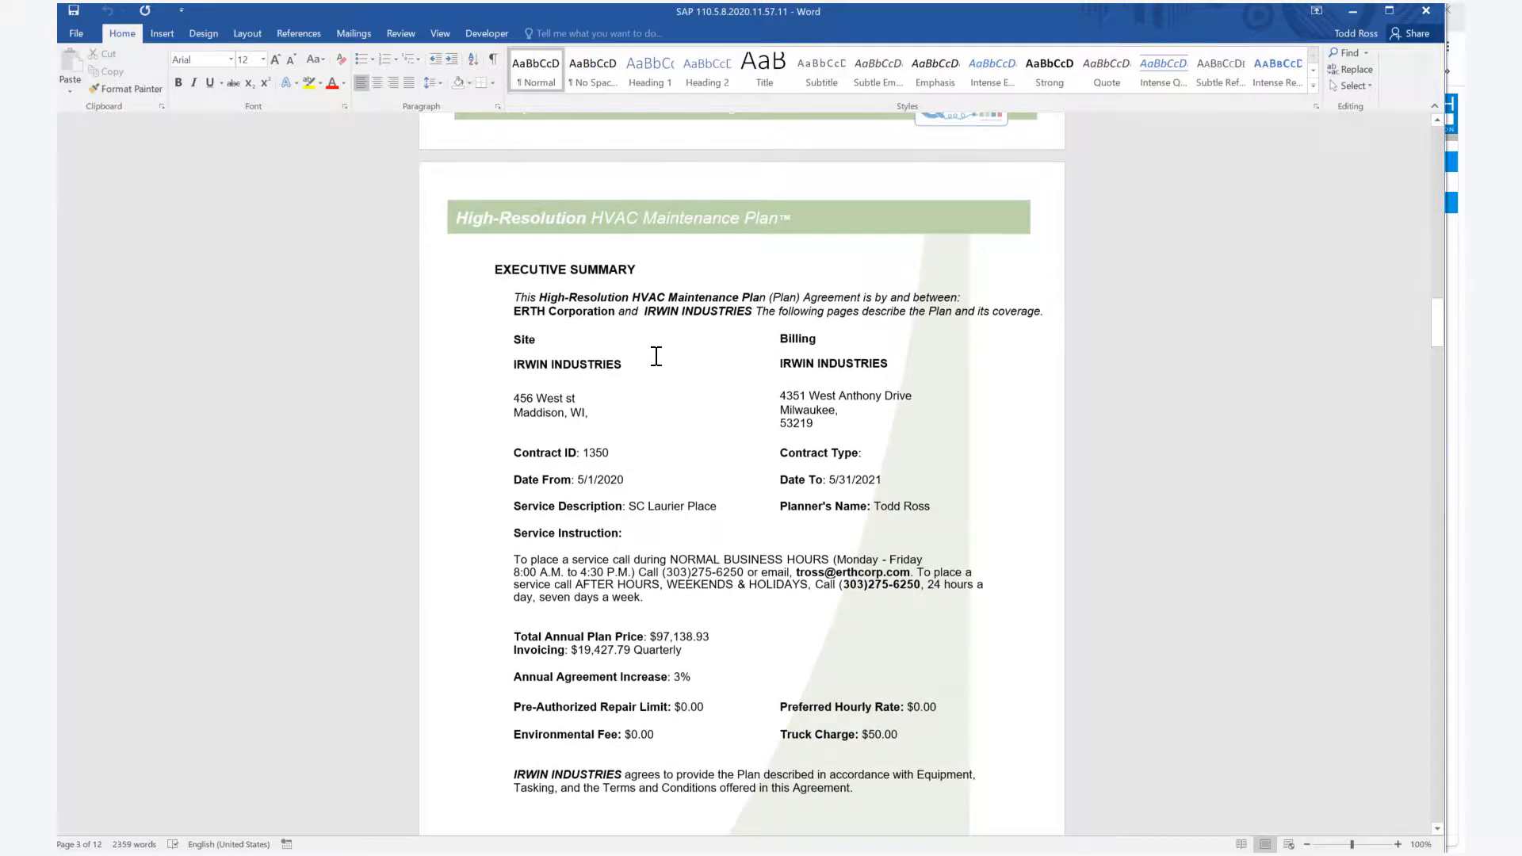
scroll(560, 594, down, 8)
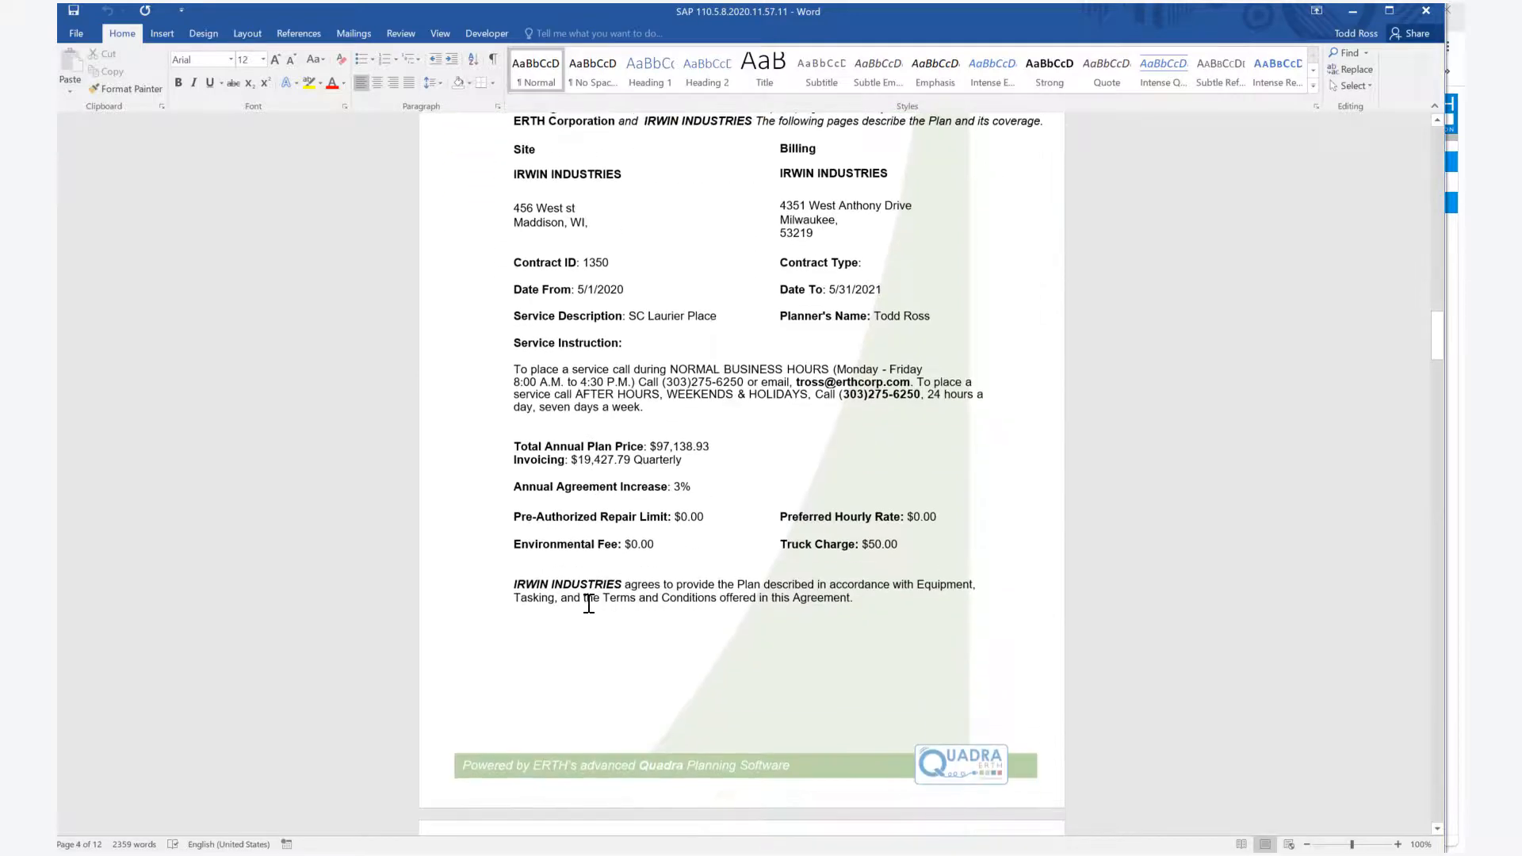
scroll(589, 604, down, 1)
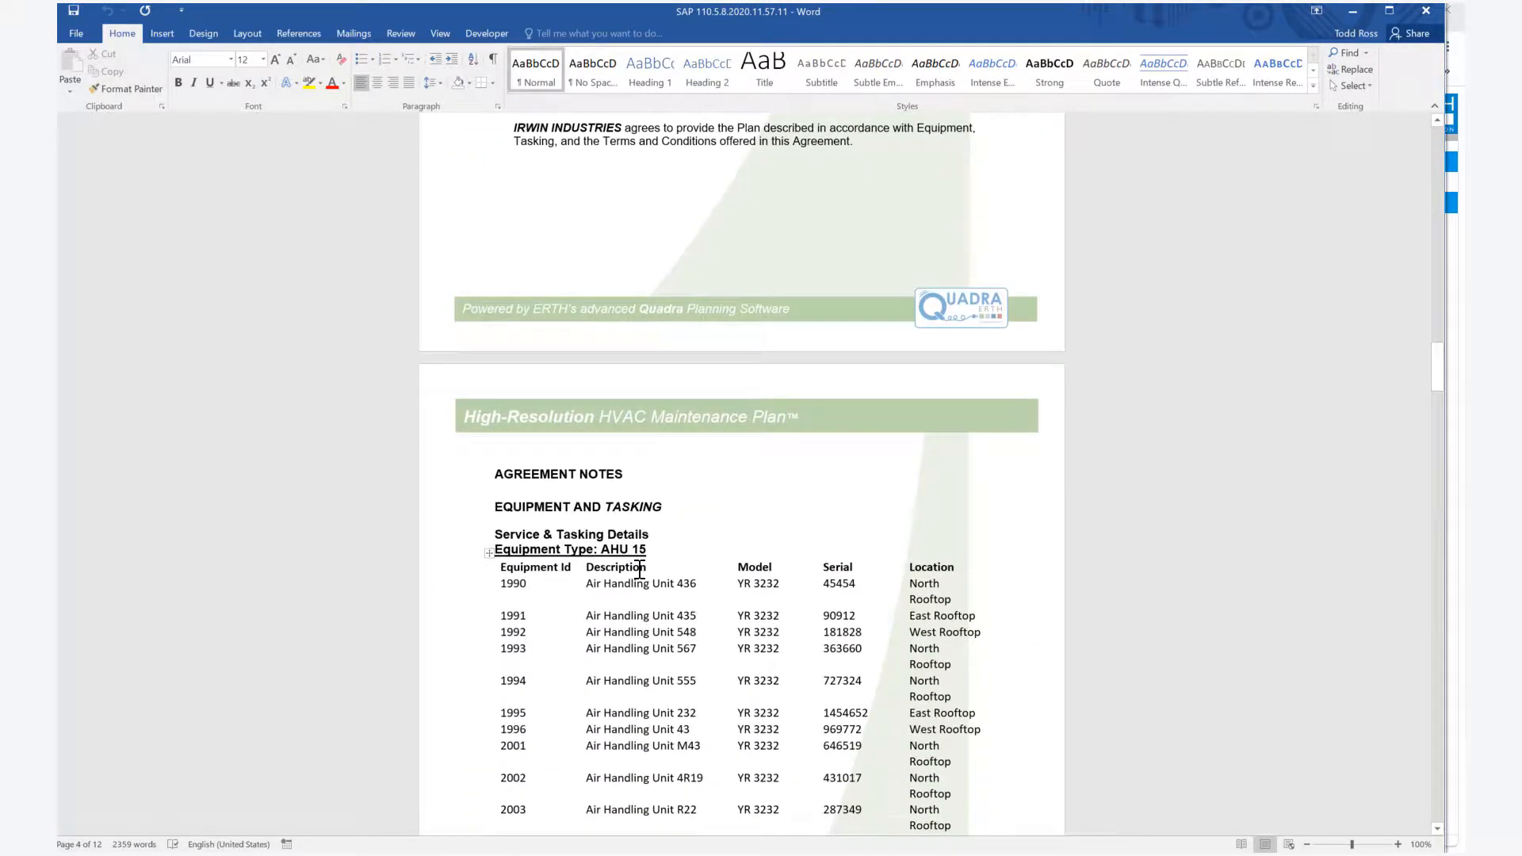
scroll(700, 529, down, 1)
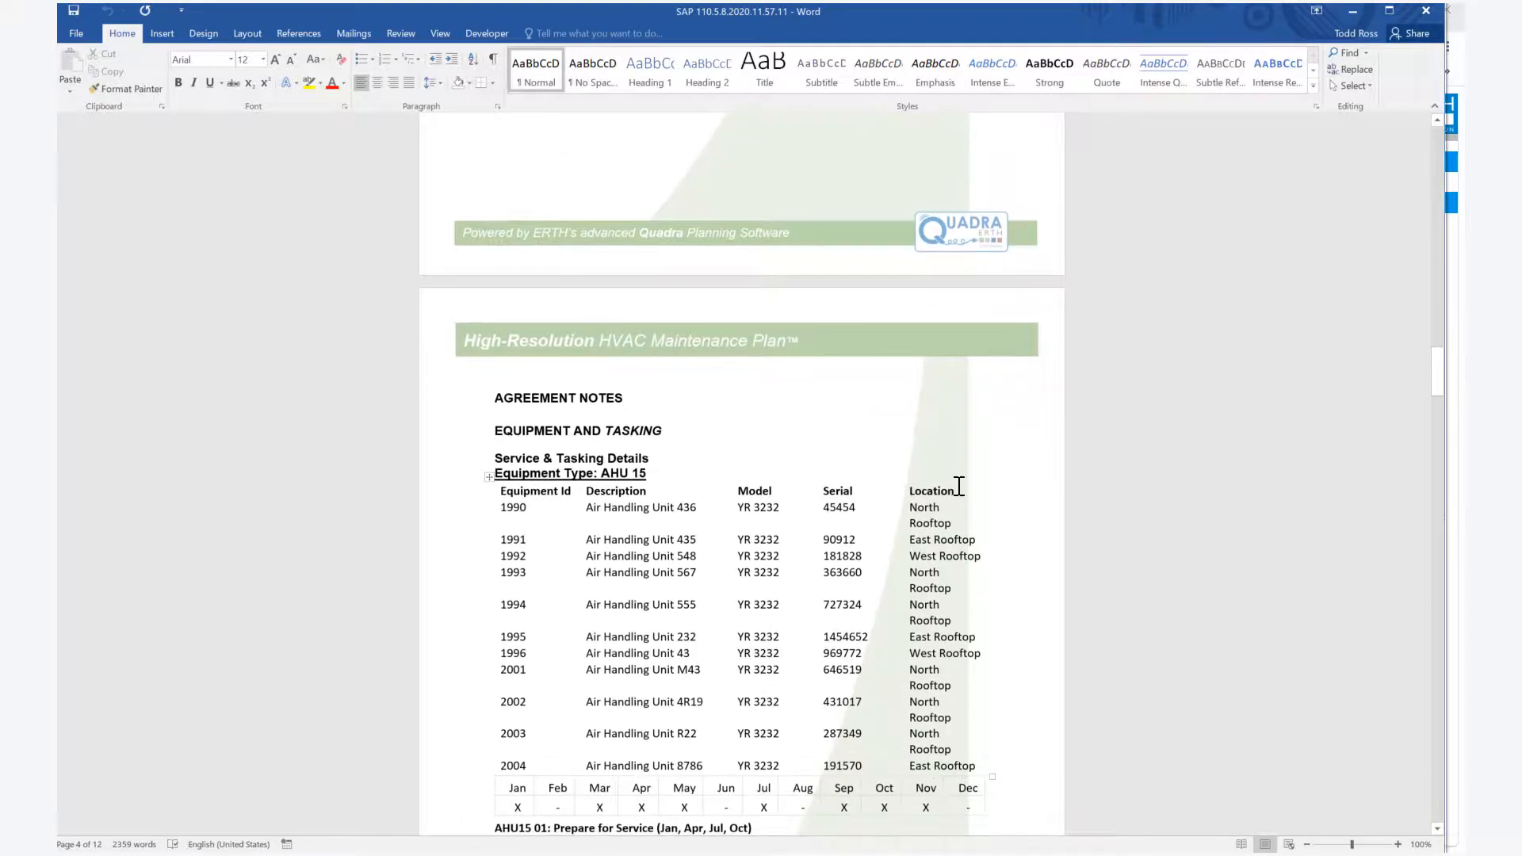
scroll(830, 536, down, 1)
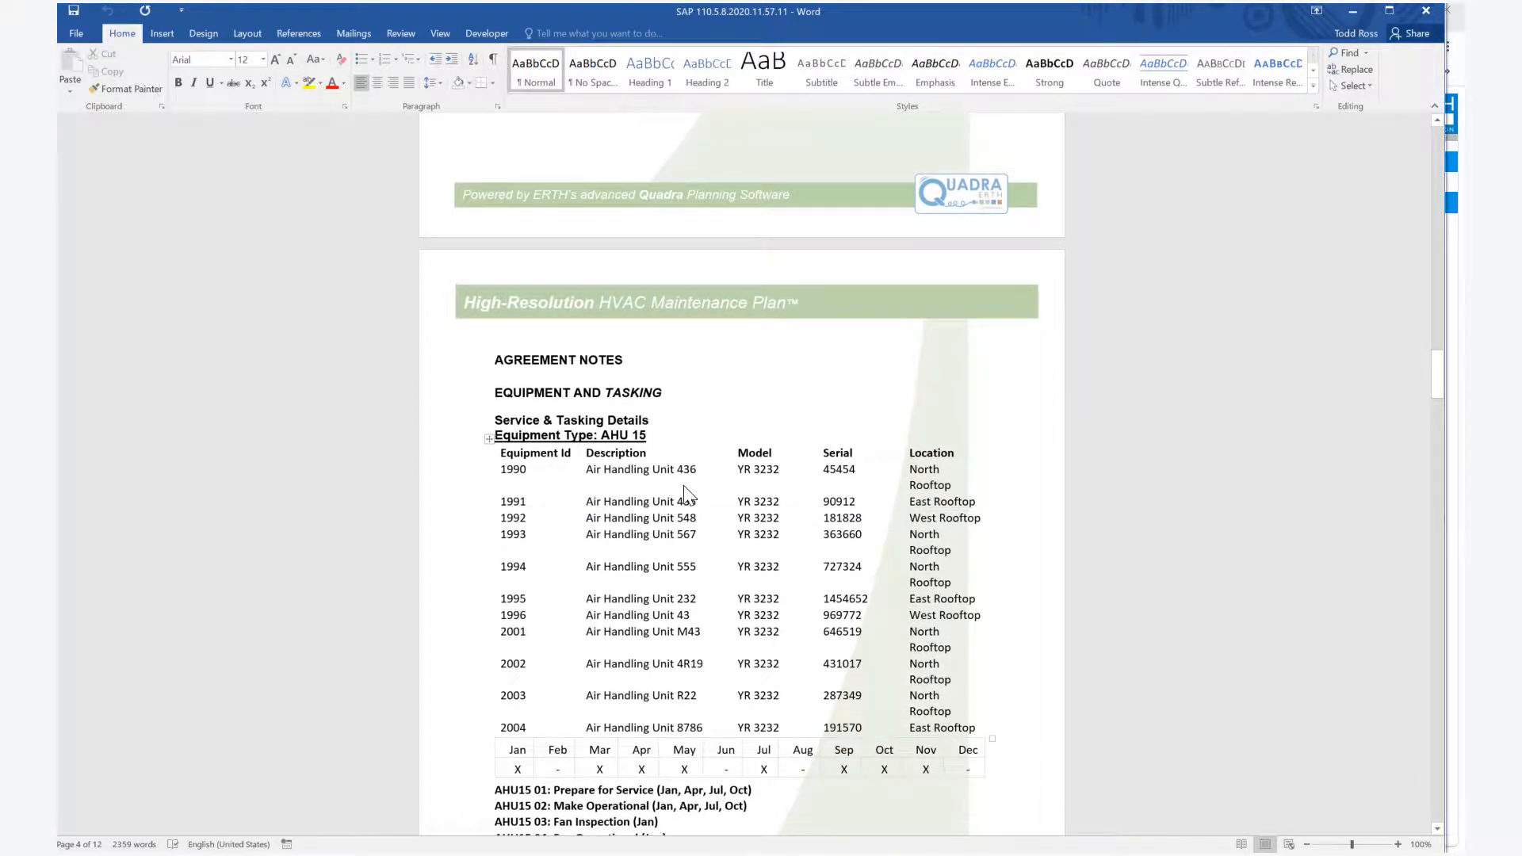
scroll(701, 594, down, 2)
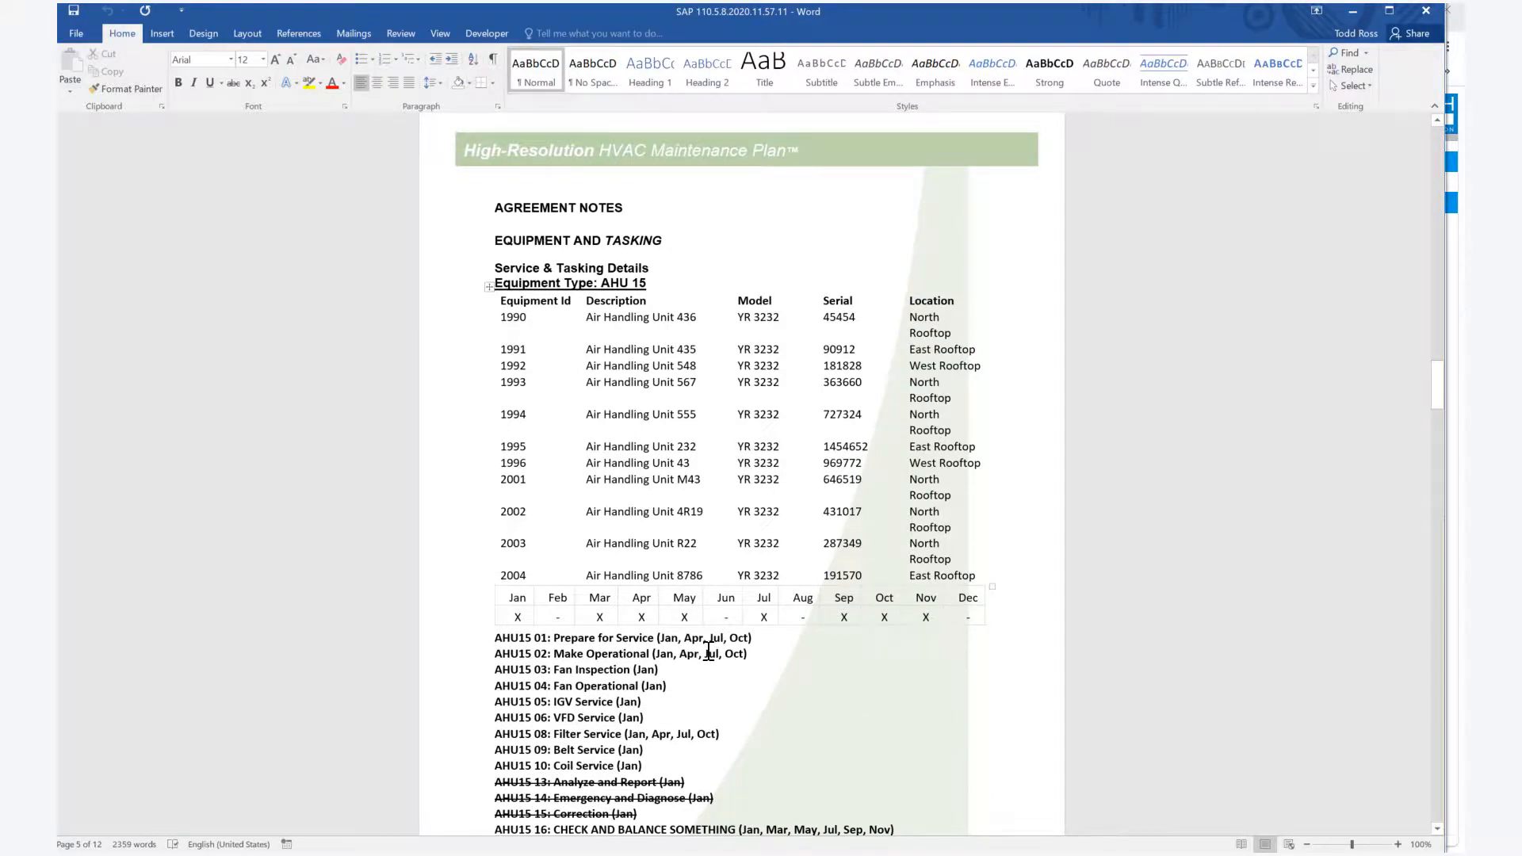
scroll(701, 650, down, 3)
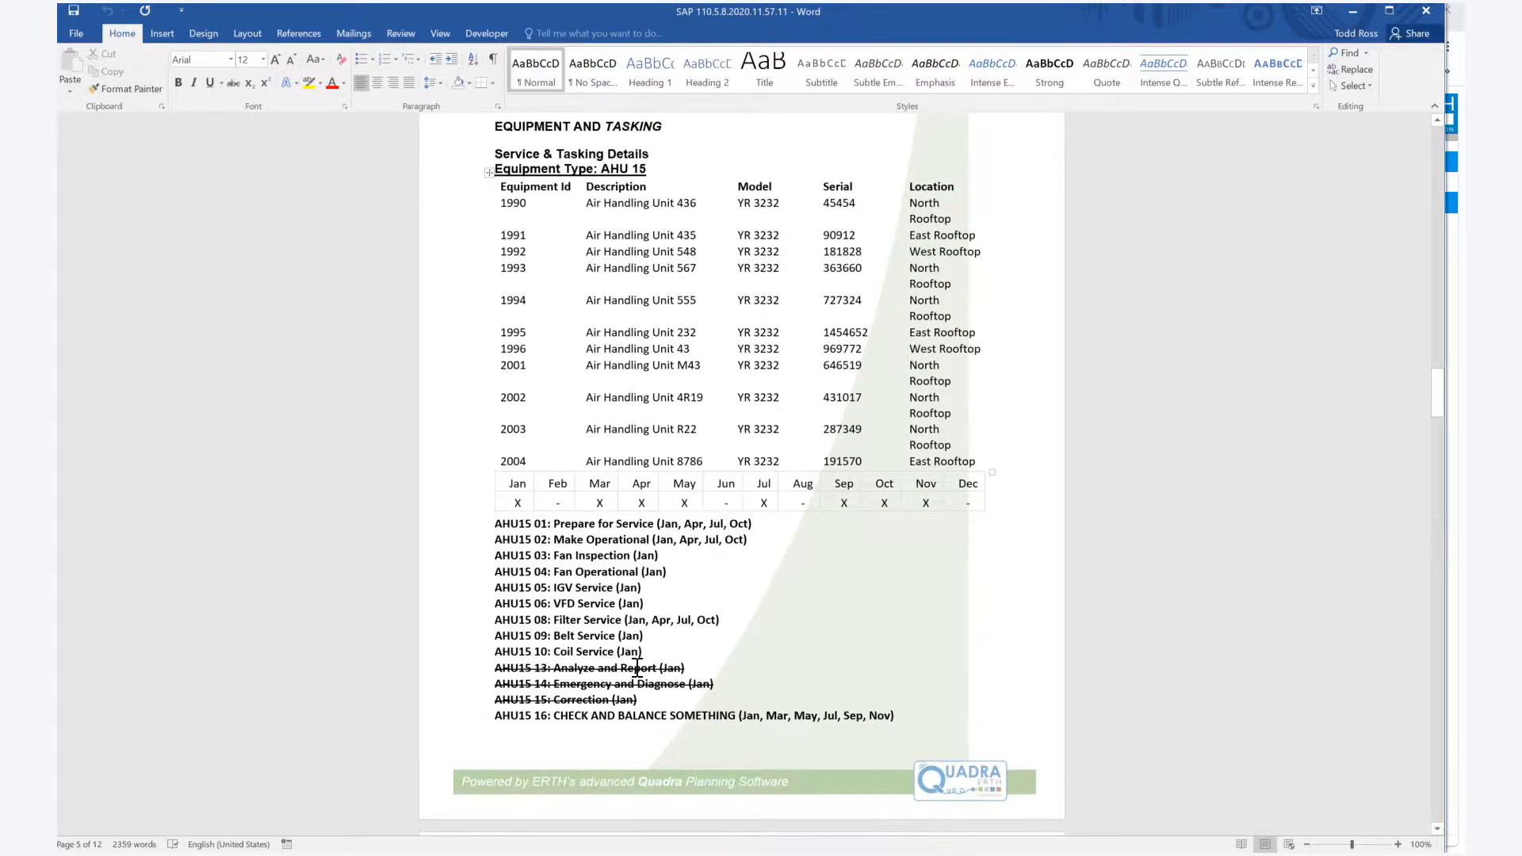
scroll(638, 677, down, 2)
scroll(635, 667, down, 3)
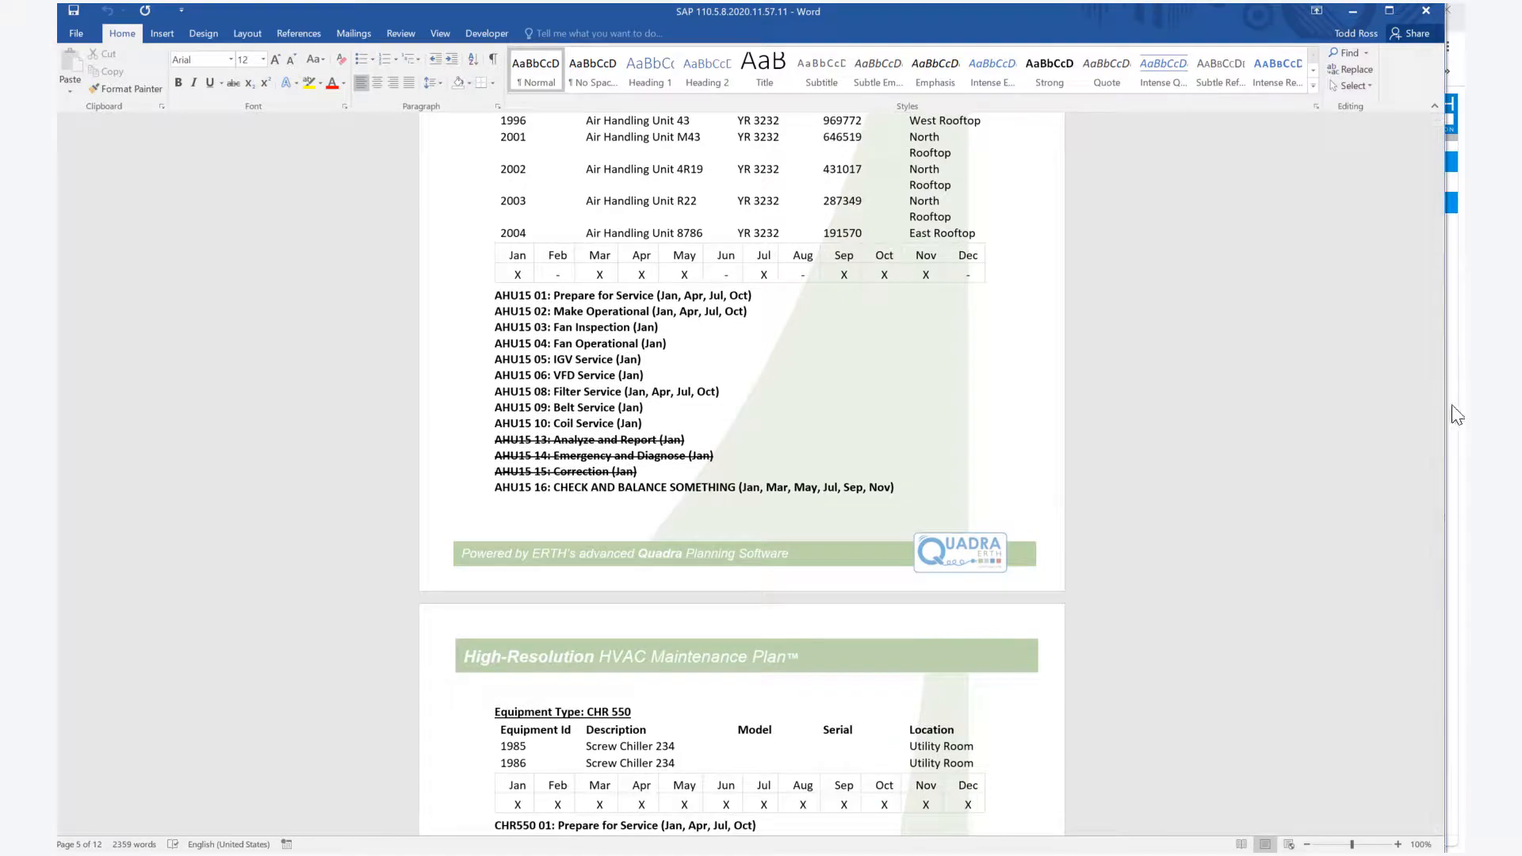
Replace the Special Provisions sentence with "These are the special provisions. Or you could add pictures etc.".
drag(1433, 407, 1446, 658)
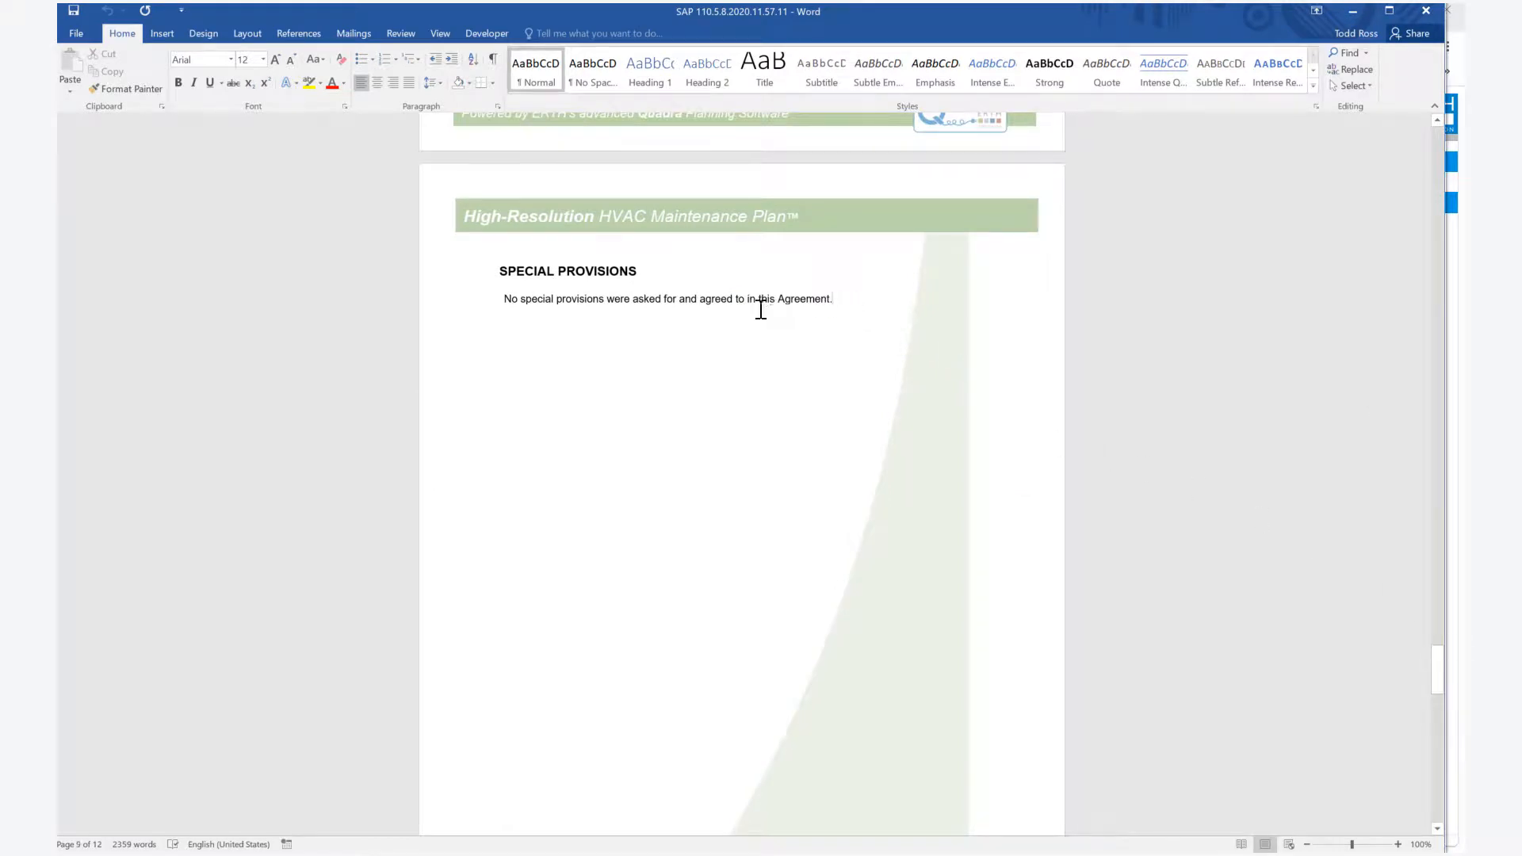
triple_click(664, 297)
click(487, 296)
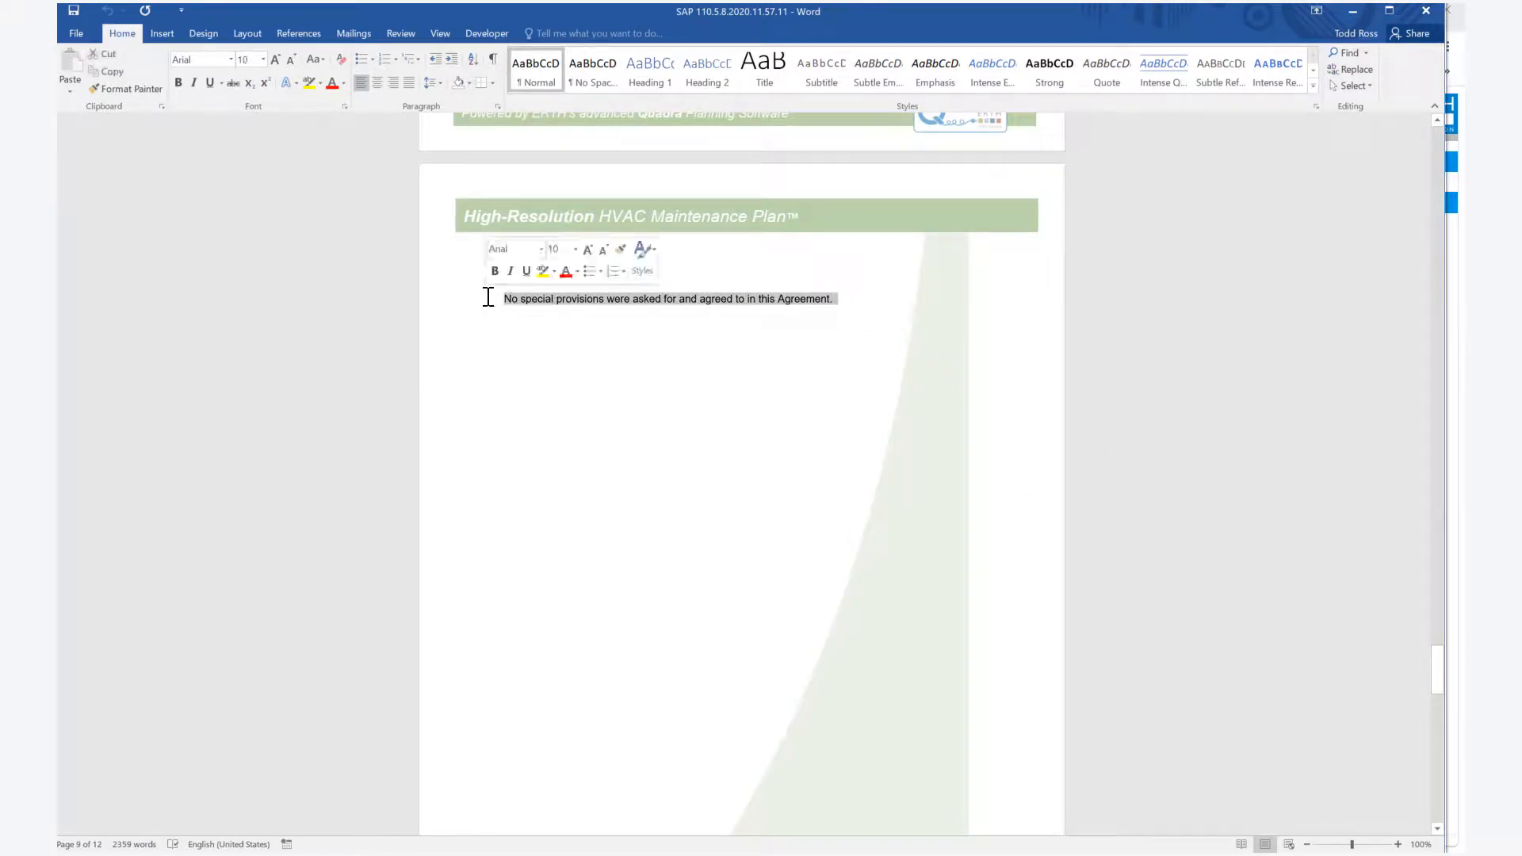
text(THese are the special provisions.  Or you could add pictures etc.)
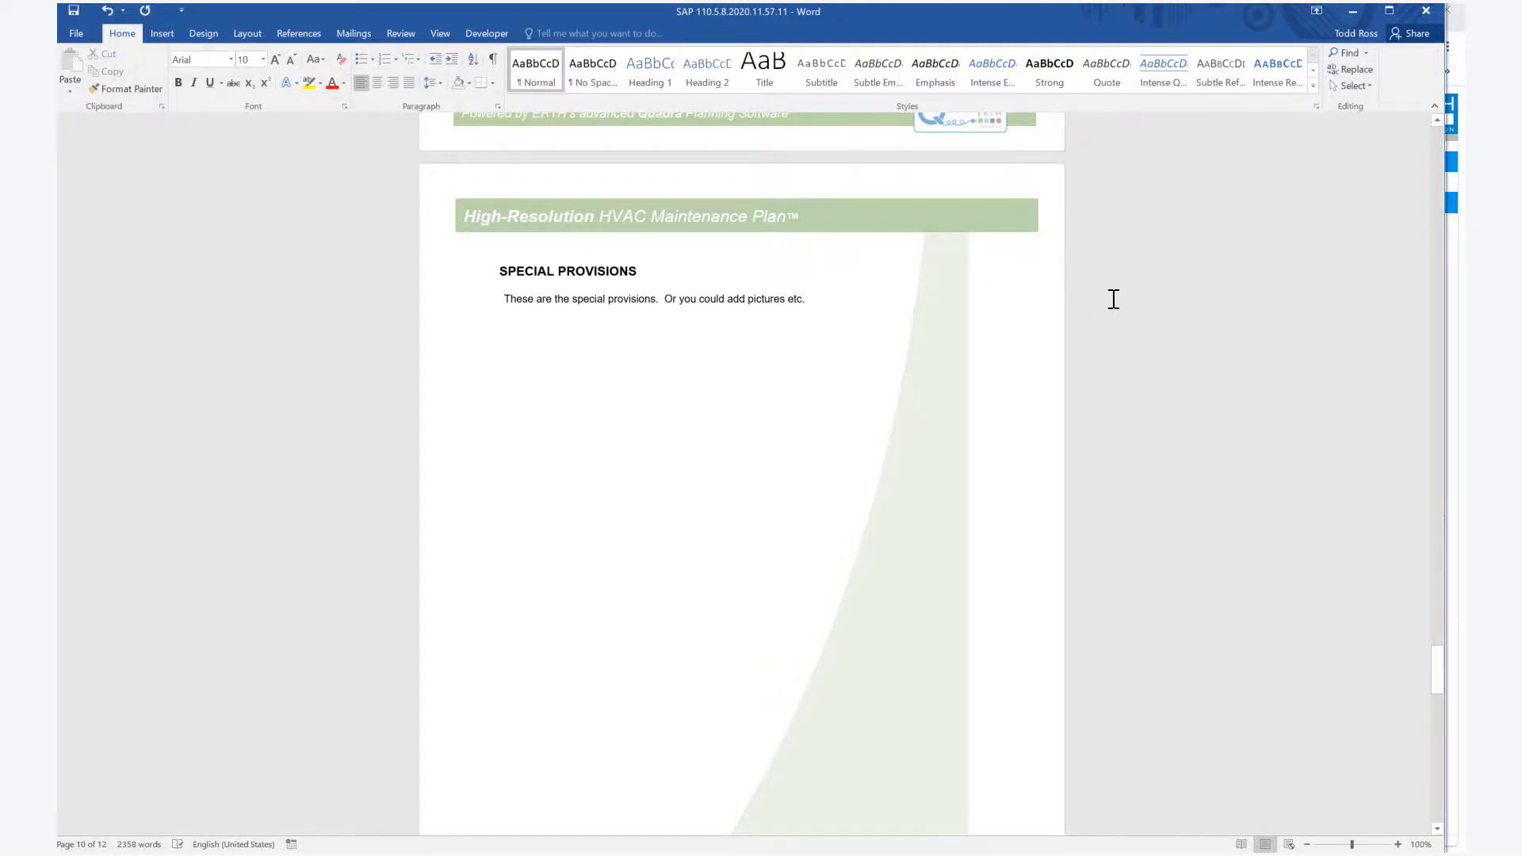
Review the plan's Terms and Conditions and Approvals pages, and return to Quadra.
scroll(1114, 299, down, 15)
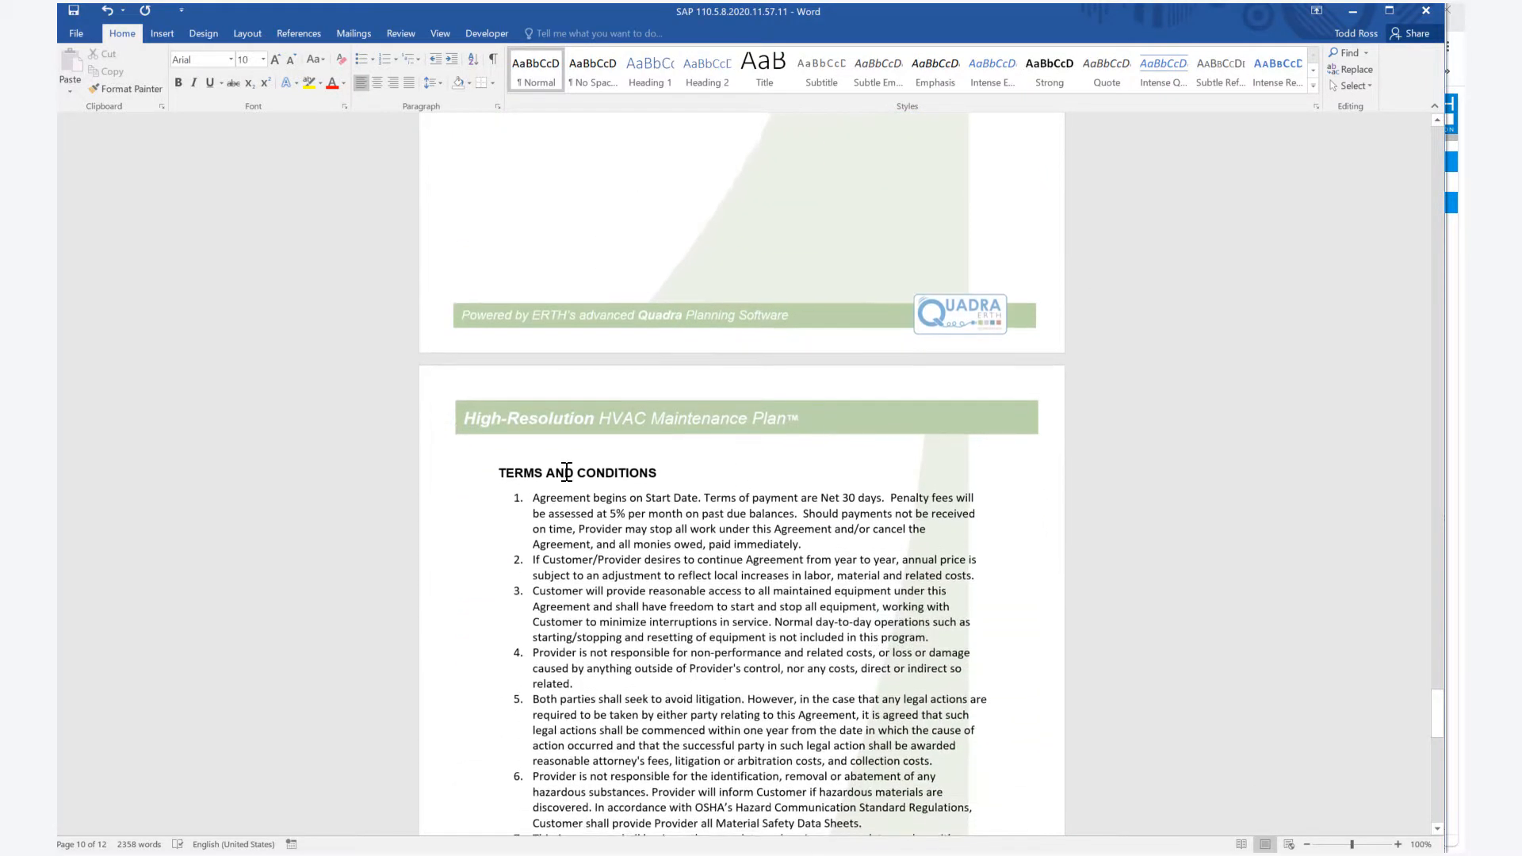
scroll(646, 468, down, 2)
scroll(780, 418, down, 3)
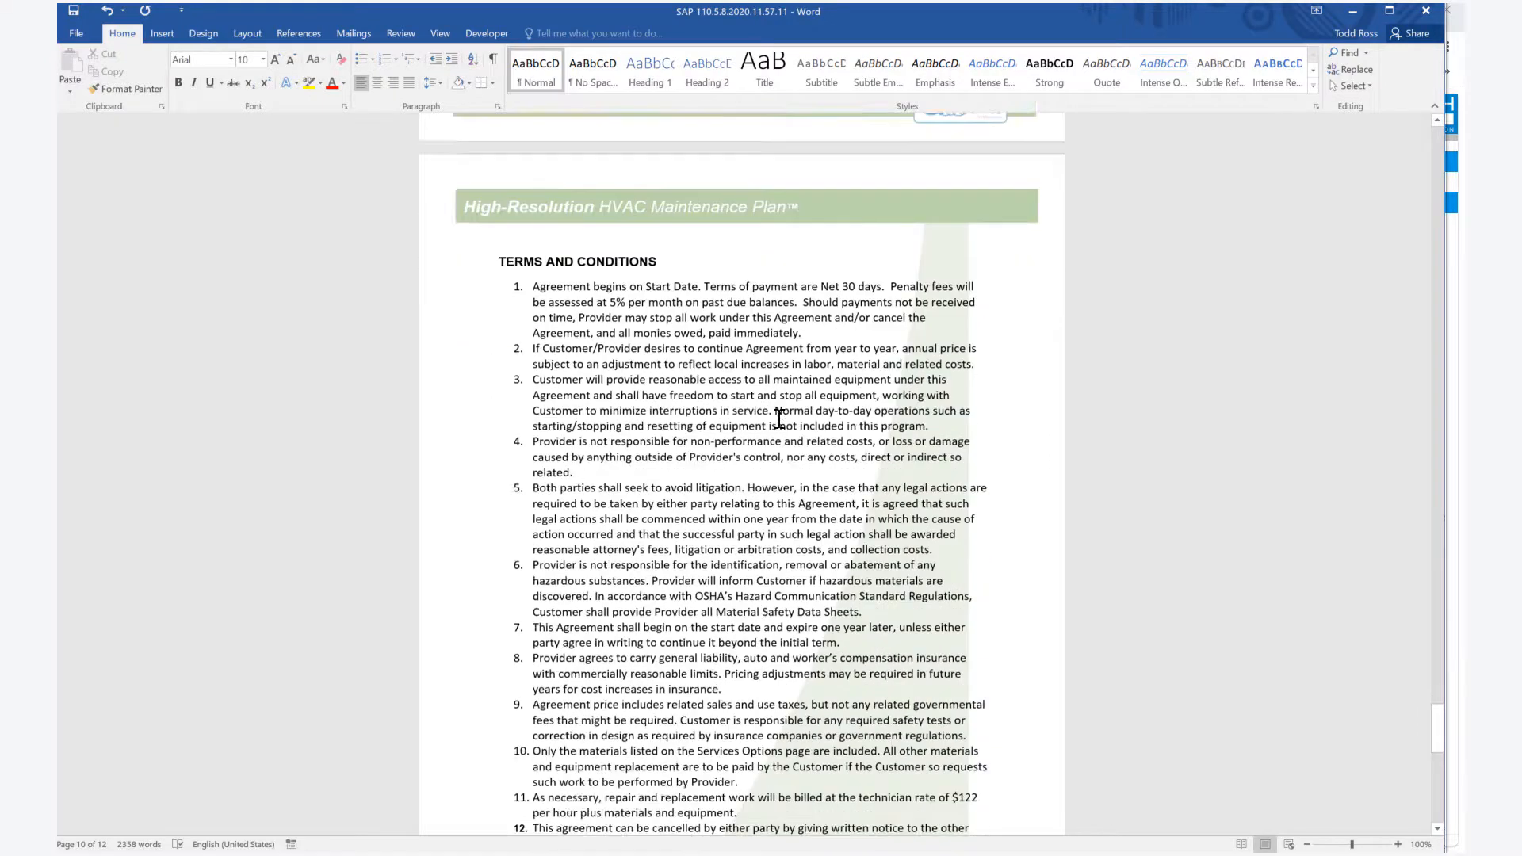
scroll(780, 417, down, 18)
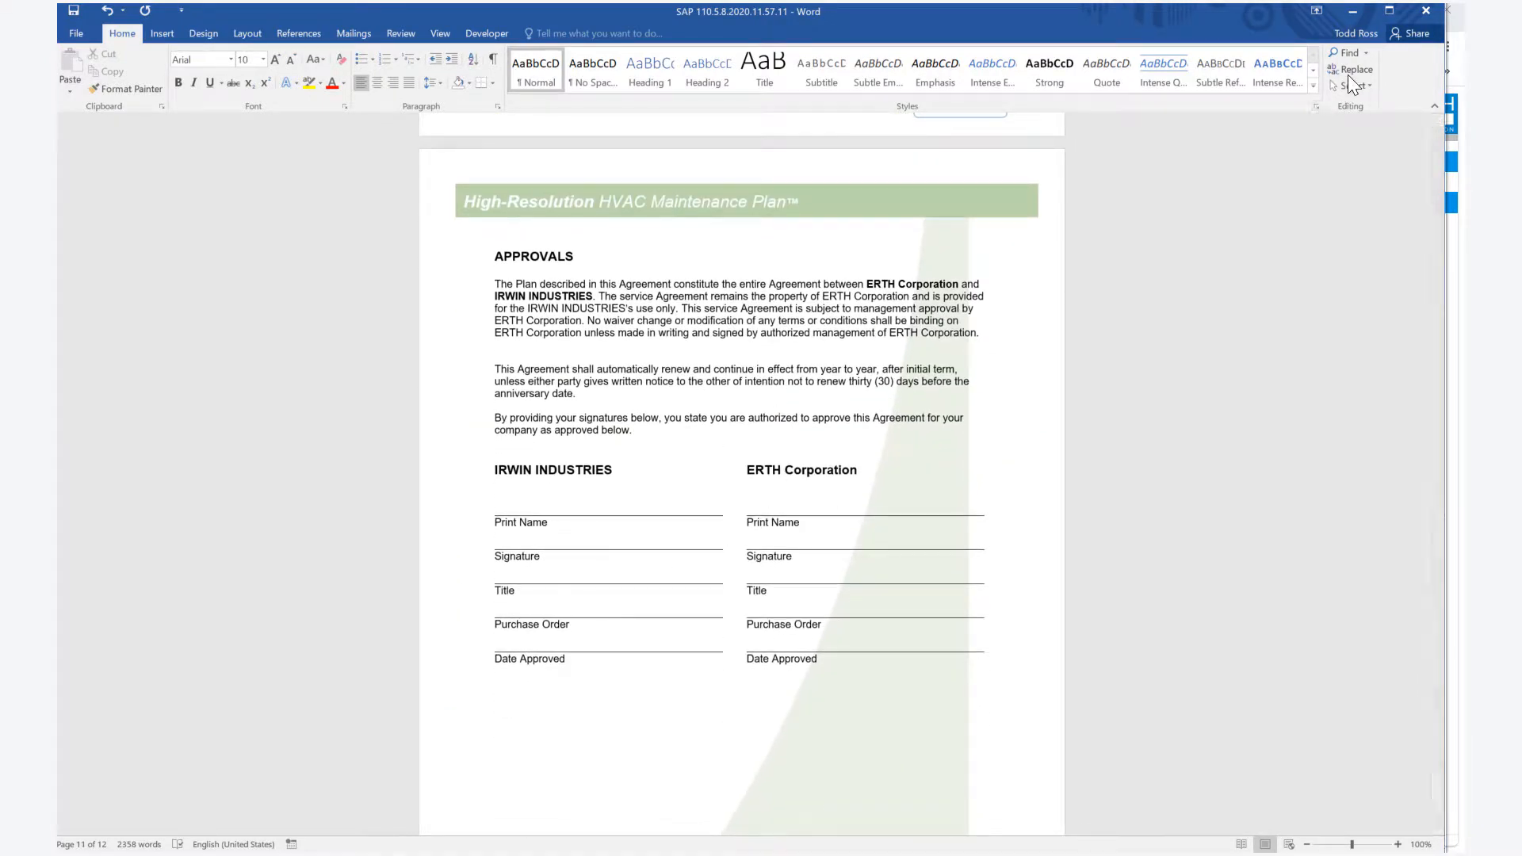
click(1358, 12)
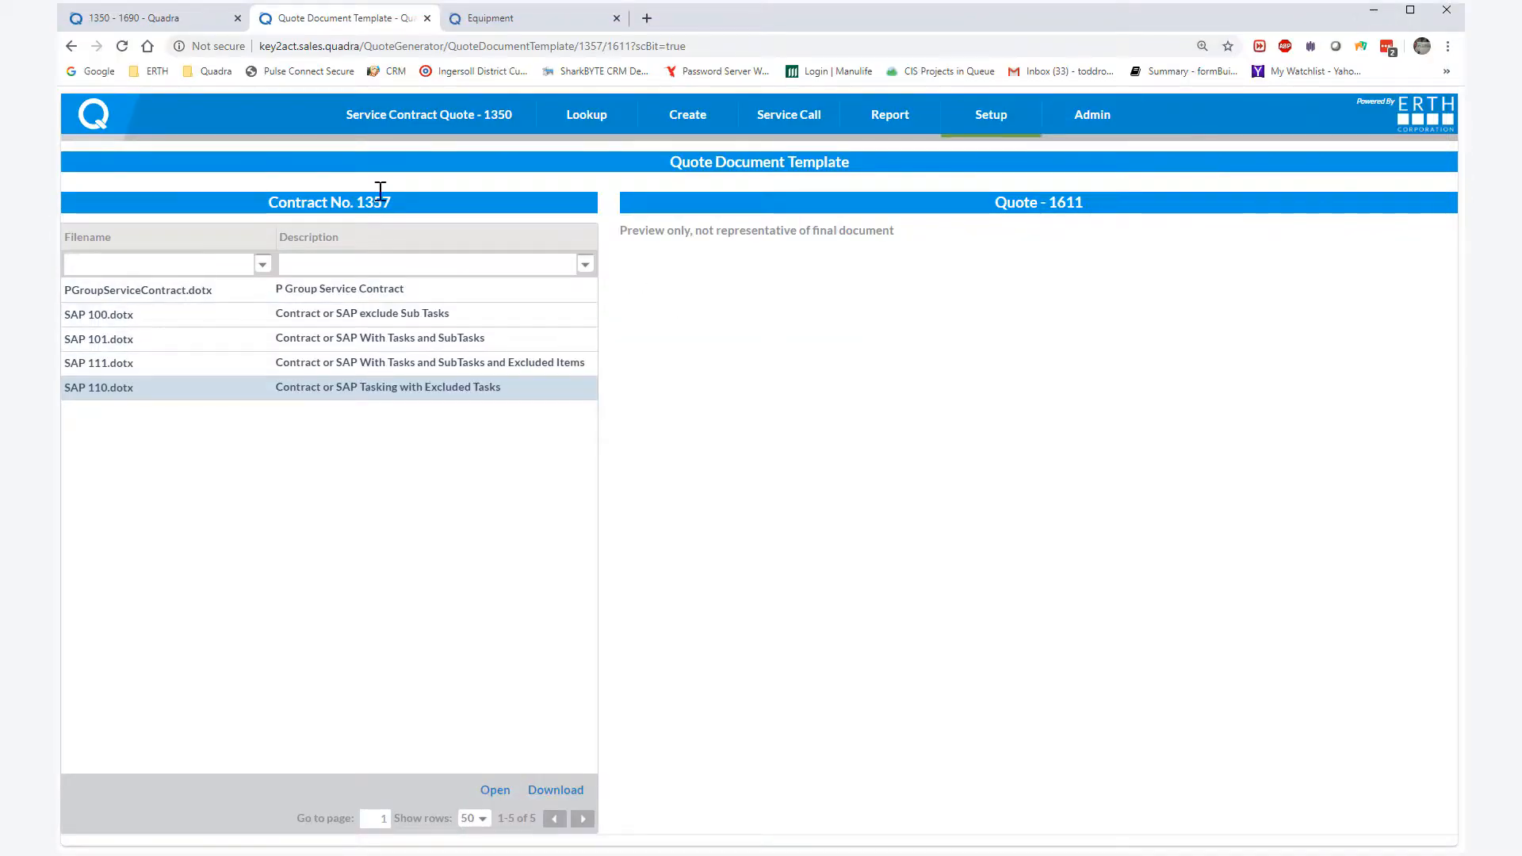
Open the service contract quote's detail page and review its events, notes, custom fields and contract information.
mouse_move(456, 119)
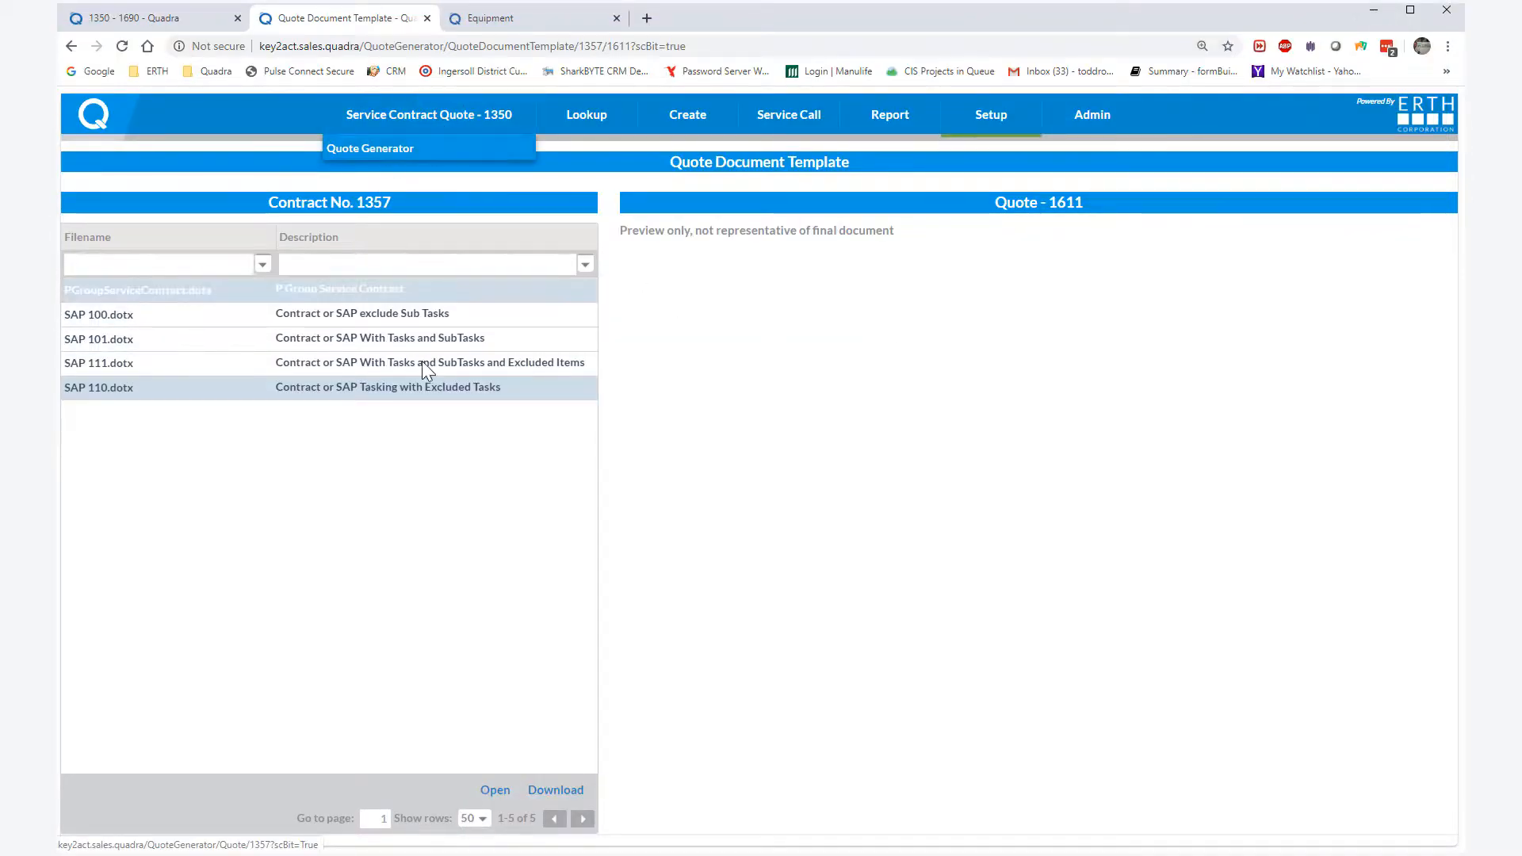
mouse_move(609, 111)
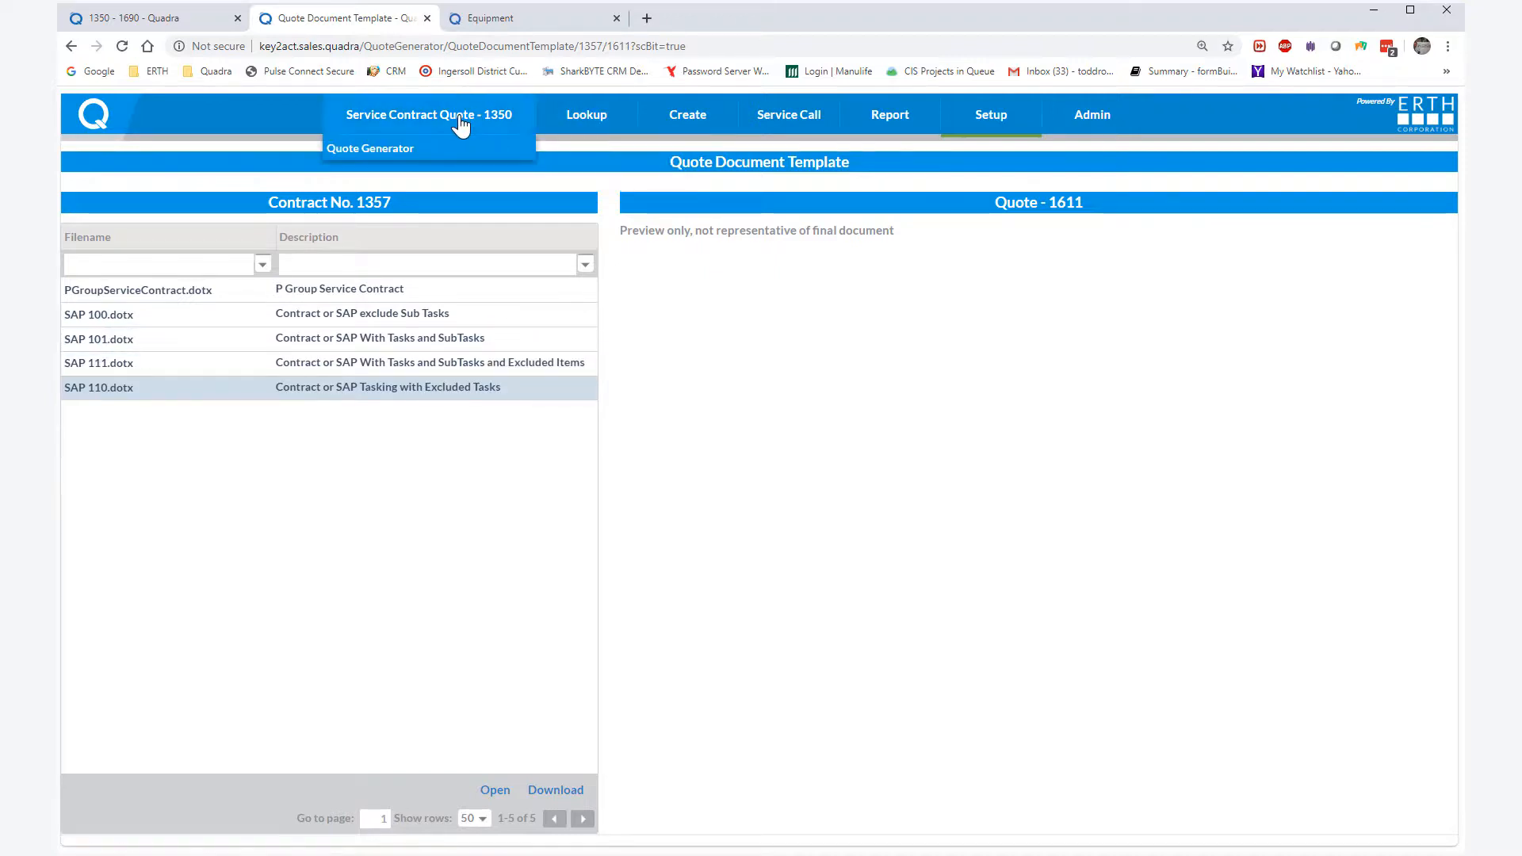
click(460, 119)
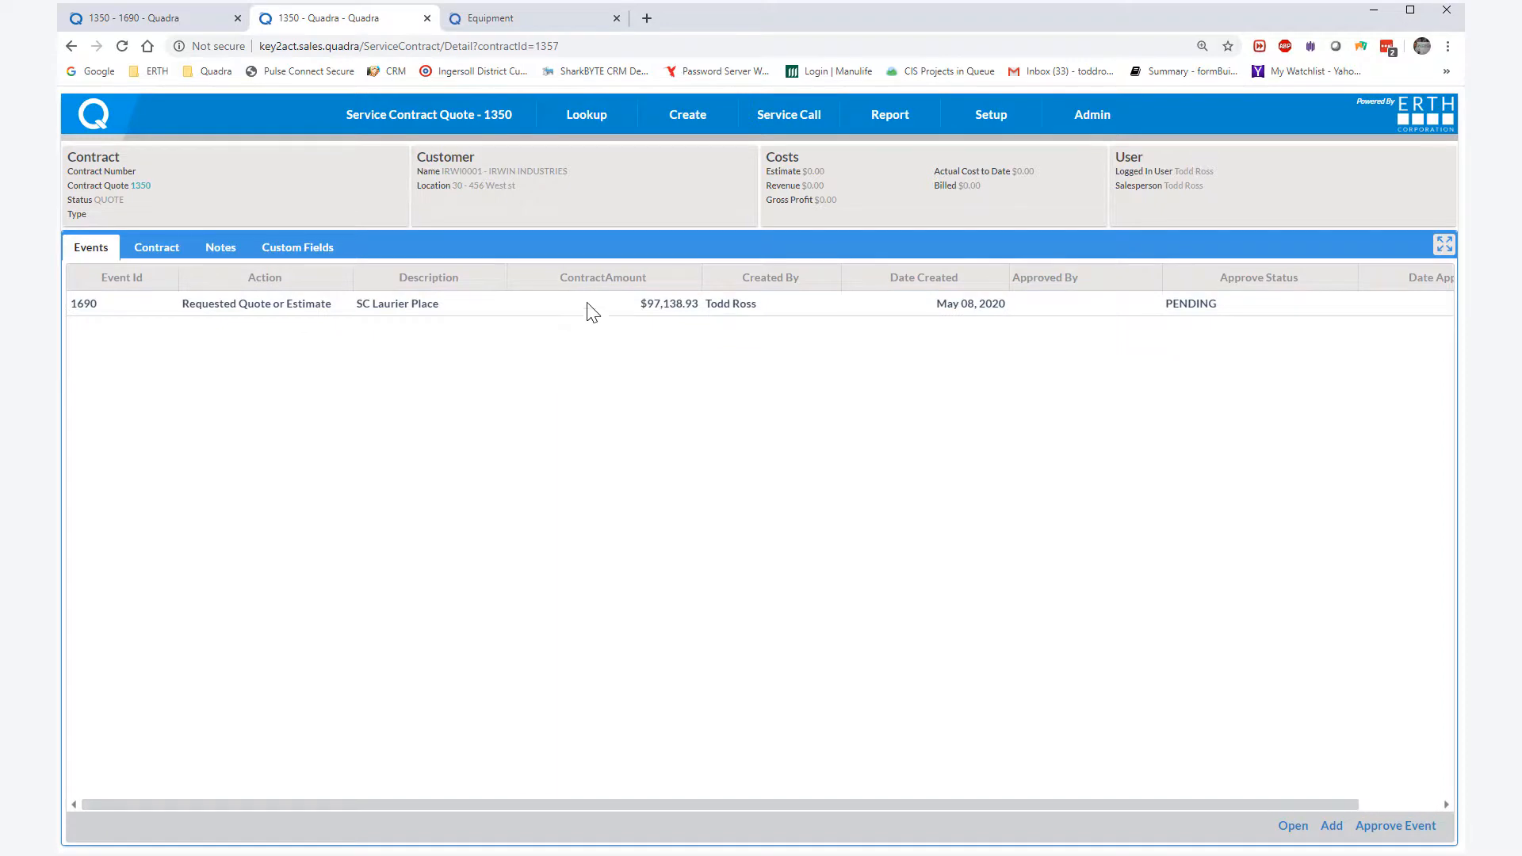
click(299, 302)
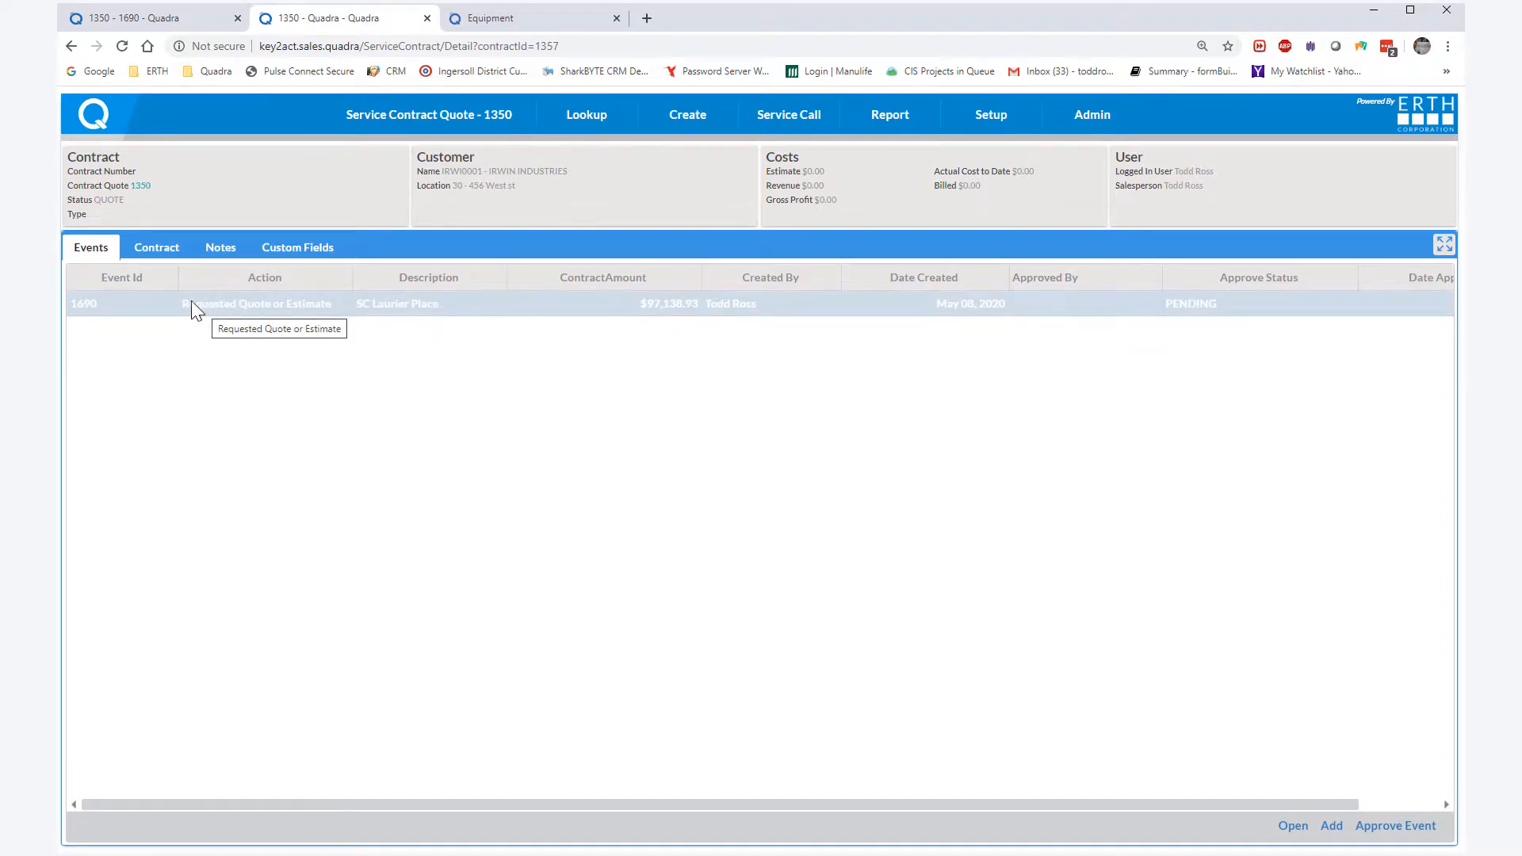
click(219, 250)
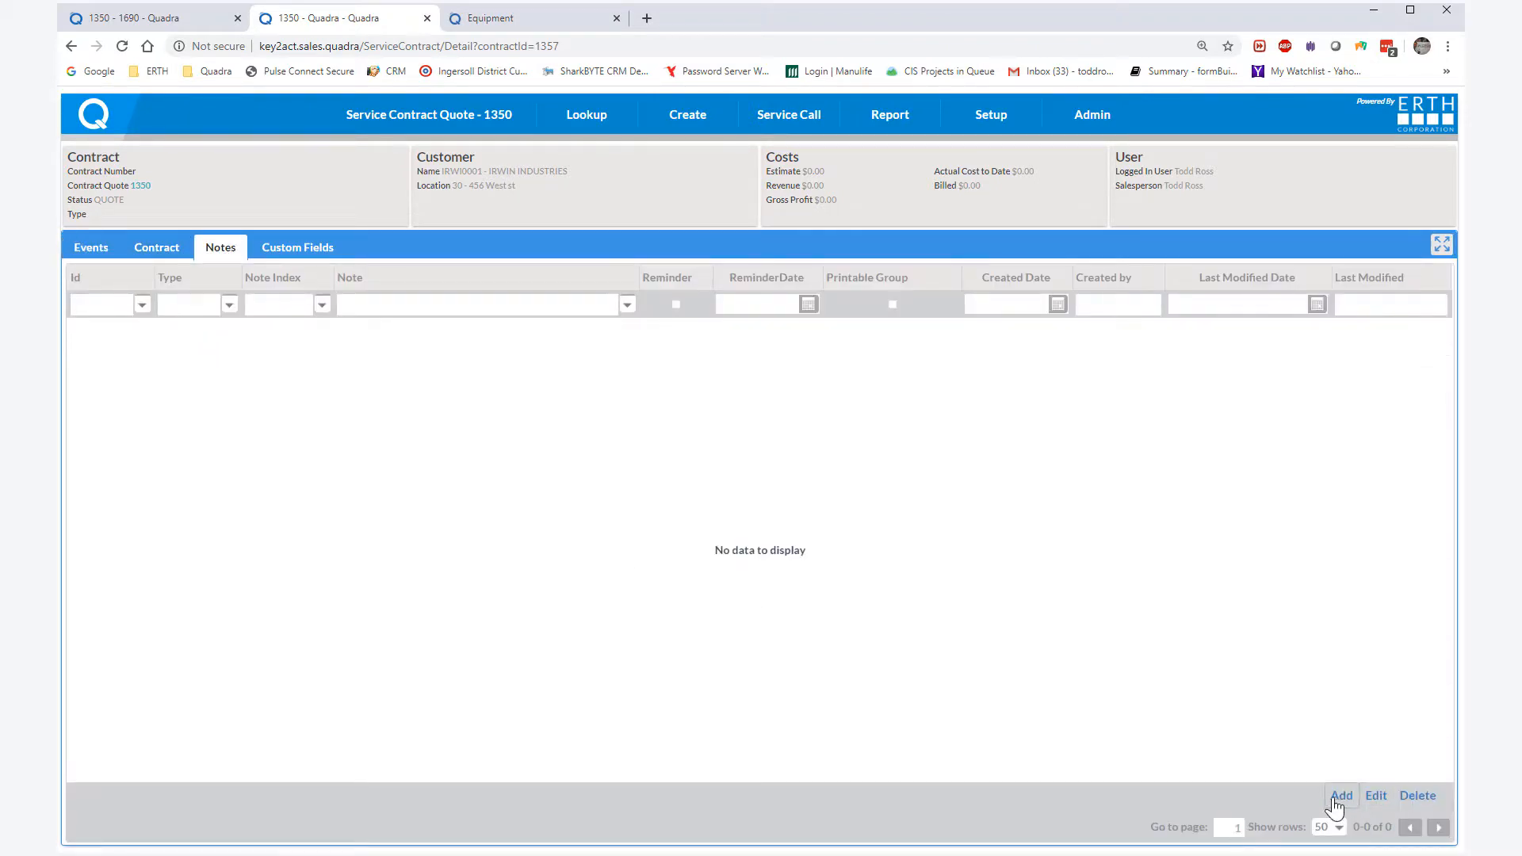
click(300, 250)
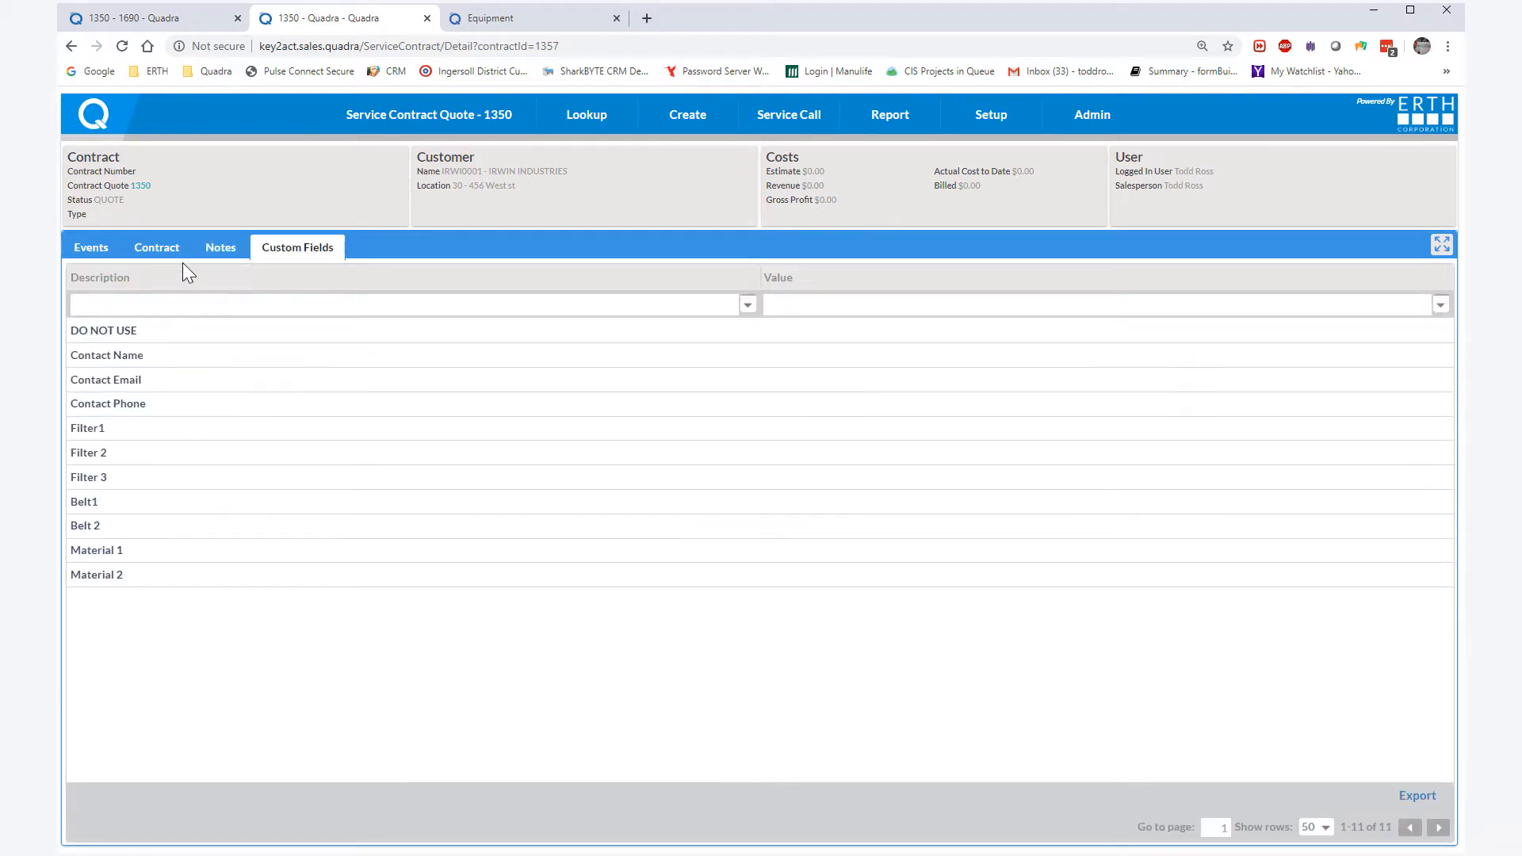
click(163, 250)
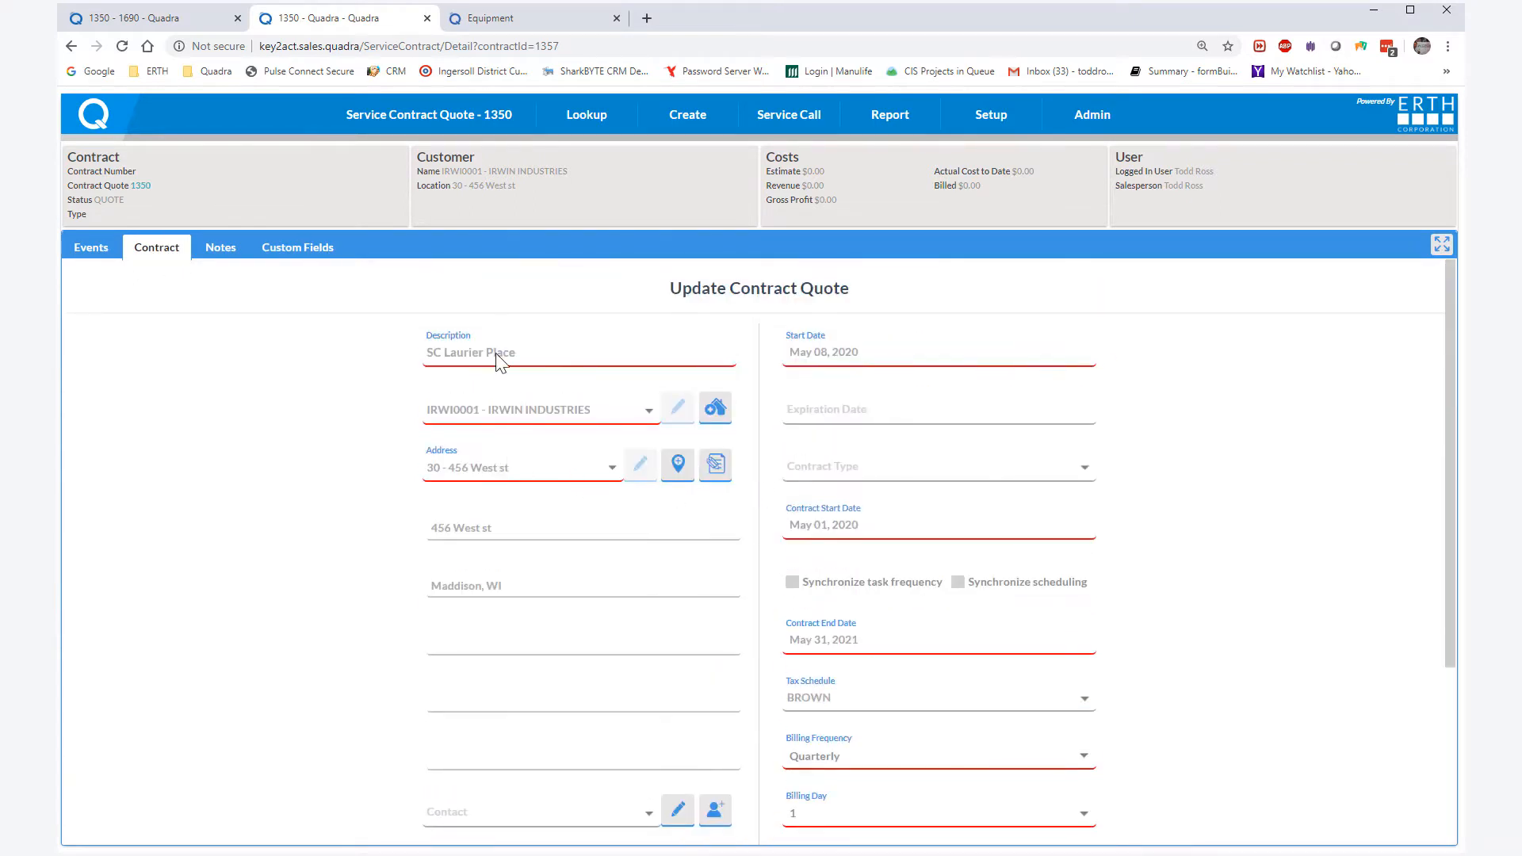
click(96, 250)
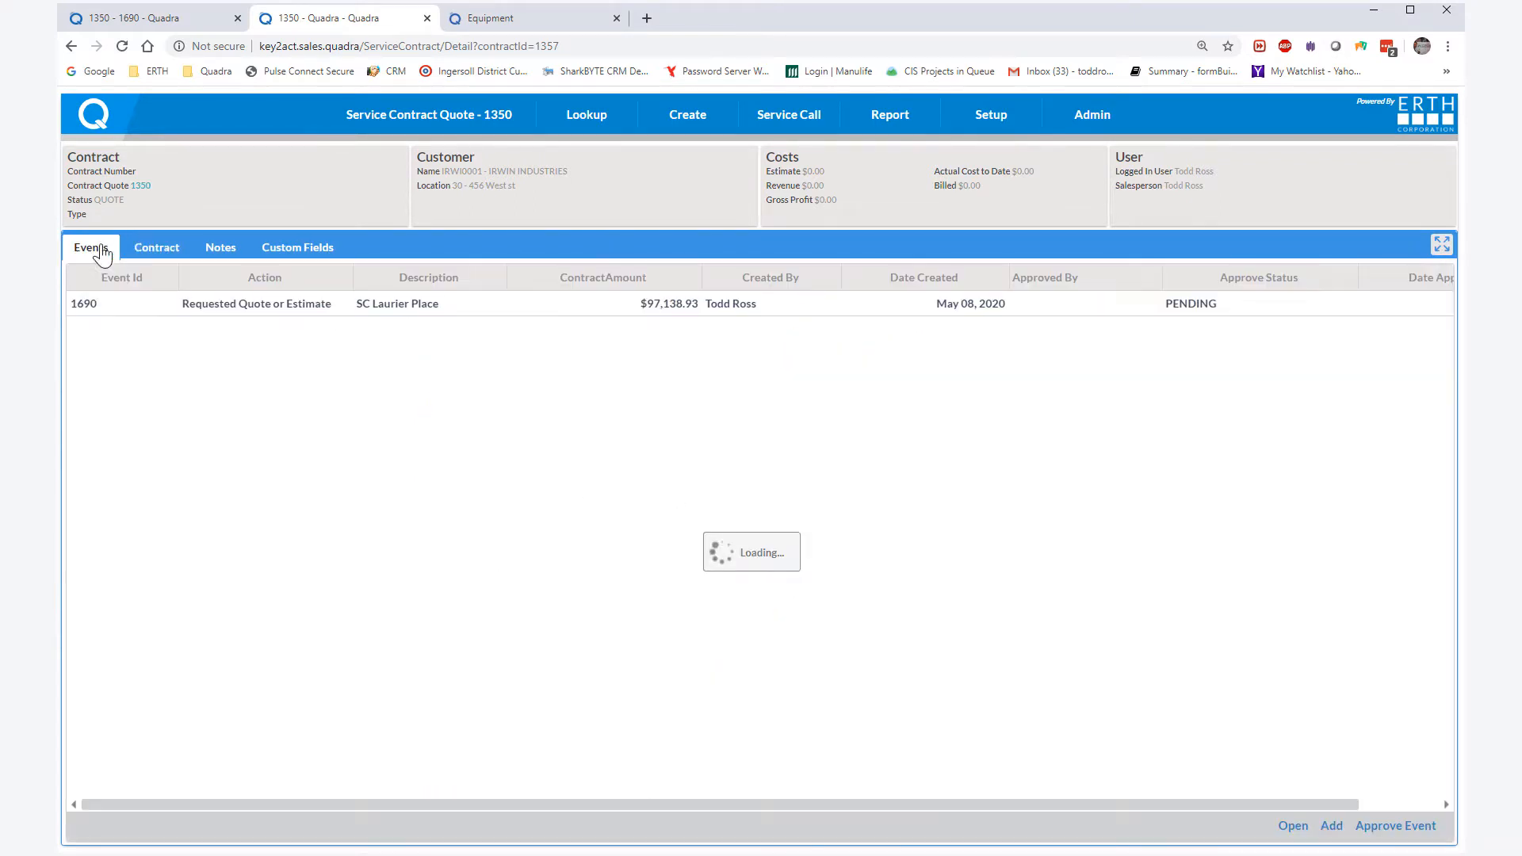